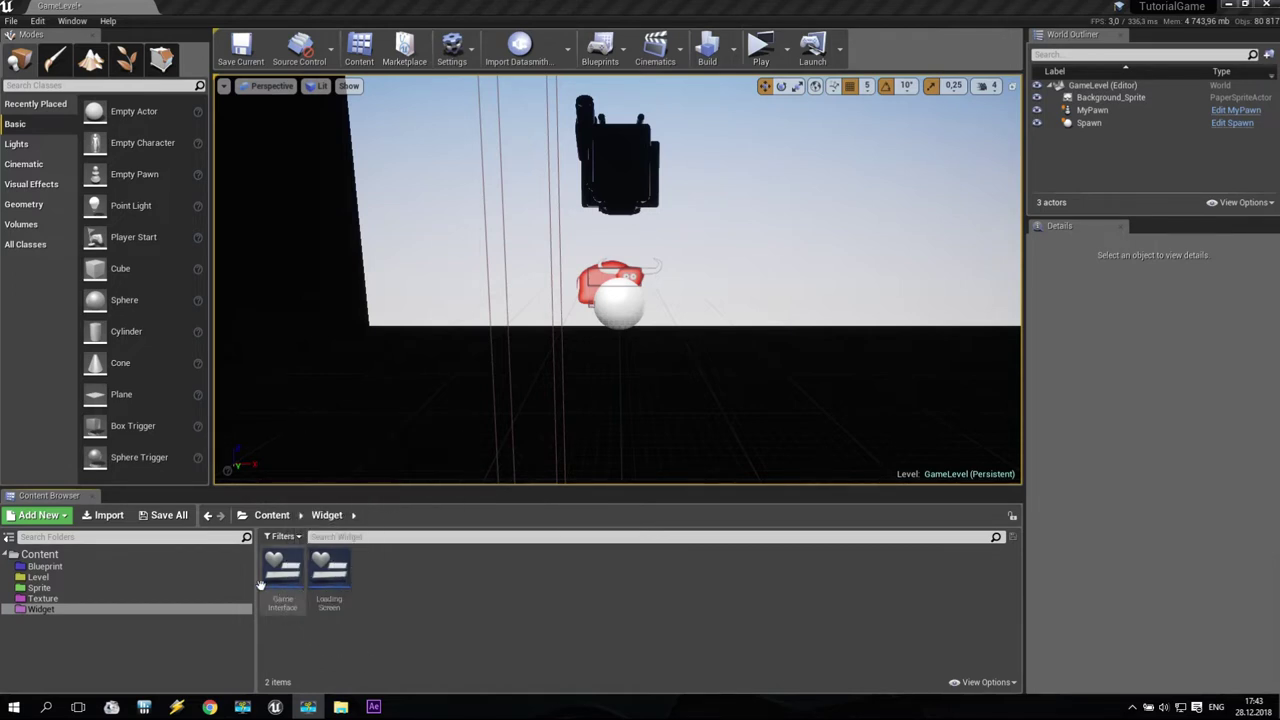
- Open the GameInterface widget and check its existing heart, flower and score elements
double_click(295, 585)
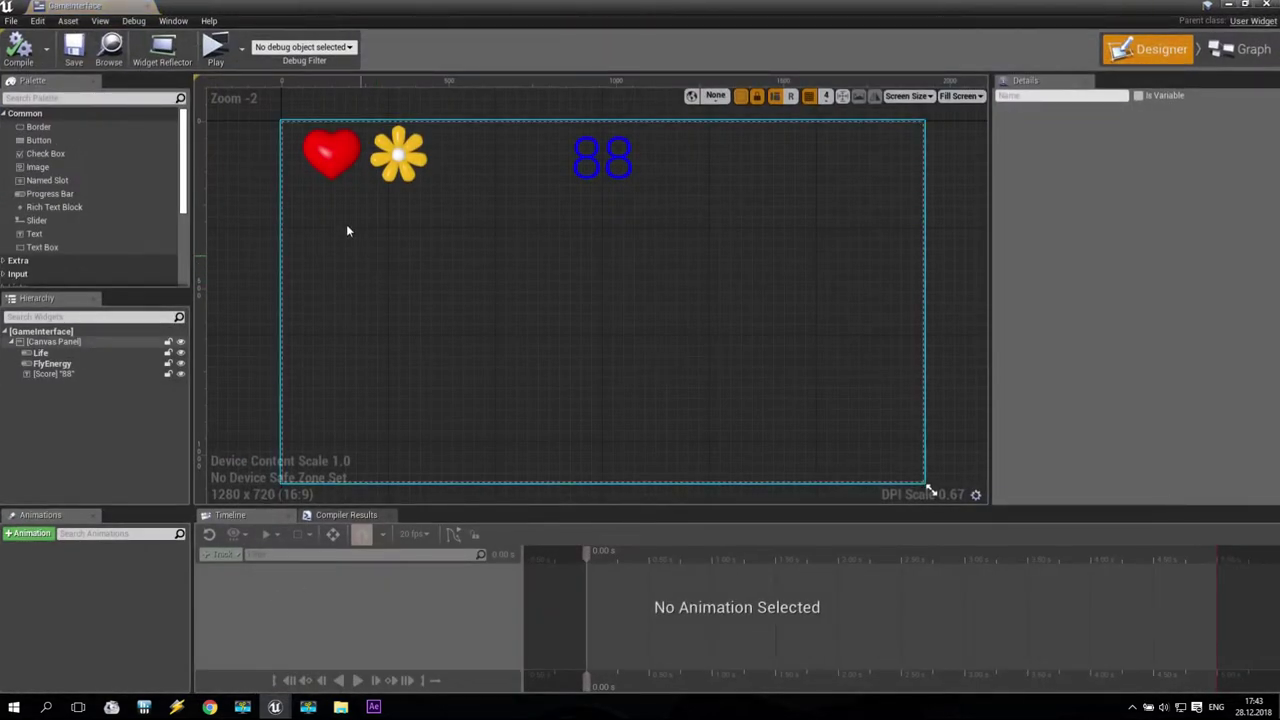
click(336, 160)
click(398, 158)
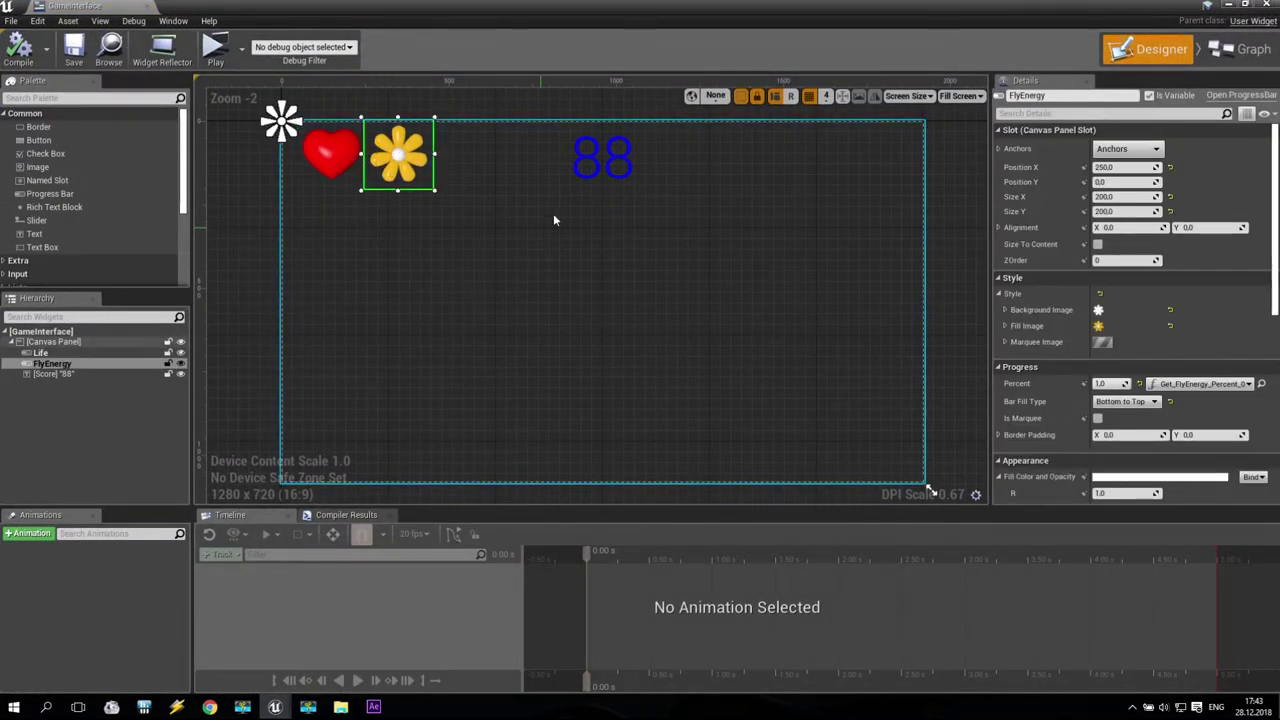
click(592, 162)
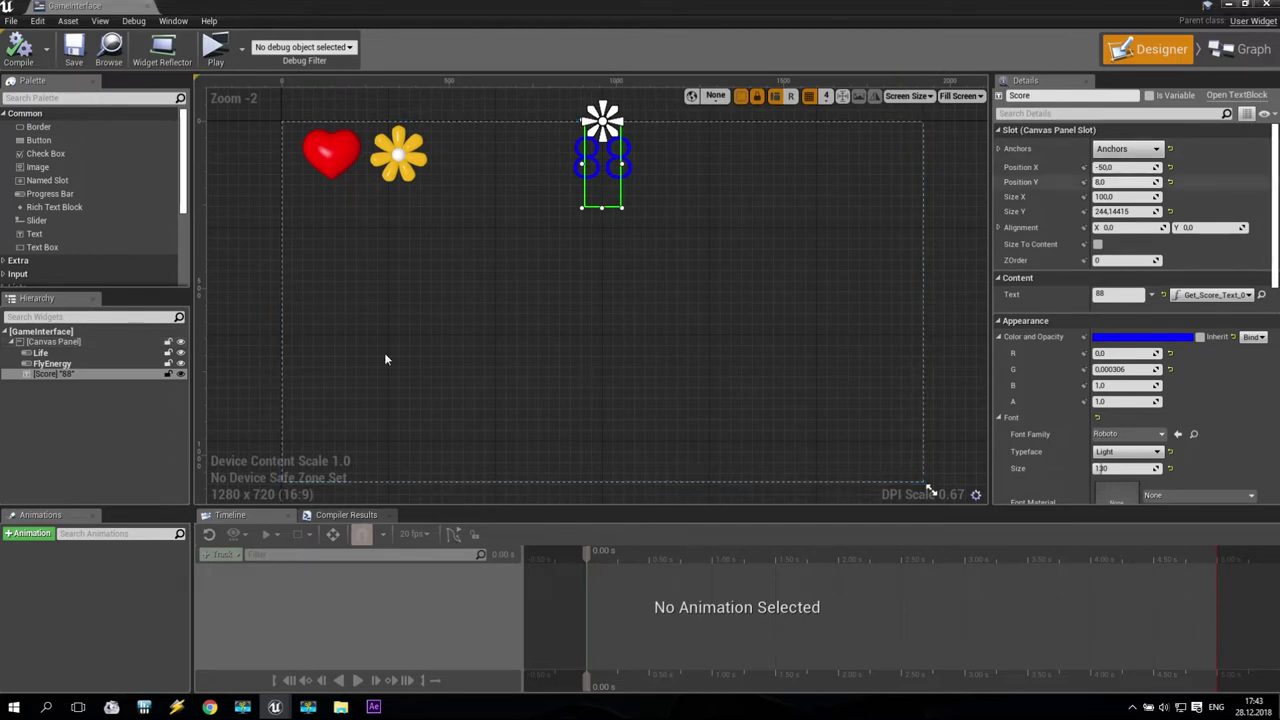
click(63, 428)
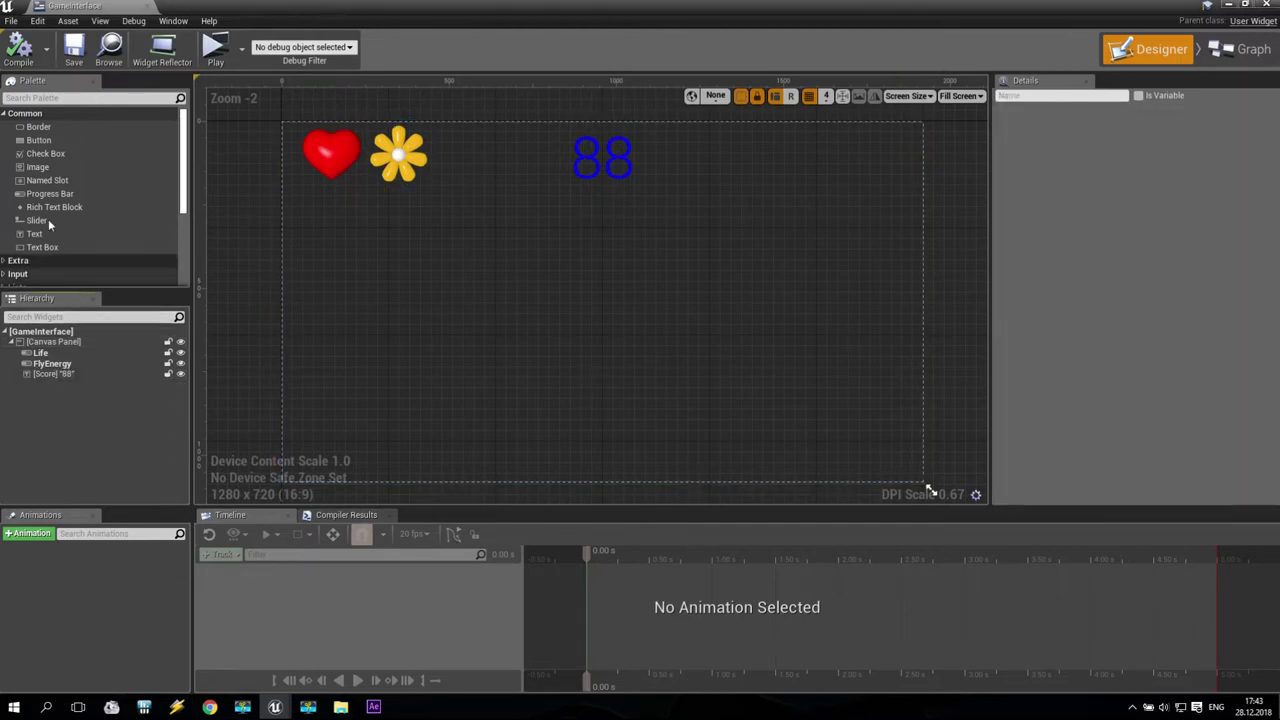
- Add a Button widget to the Canvas Panel and rename it Exit
click(40, 145)
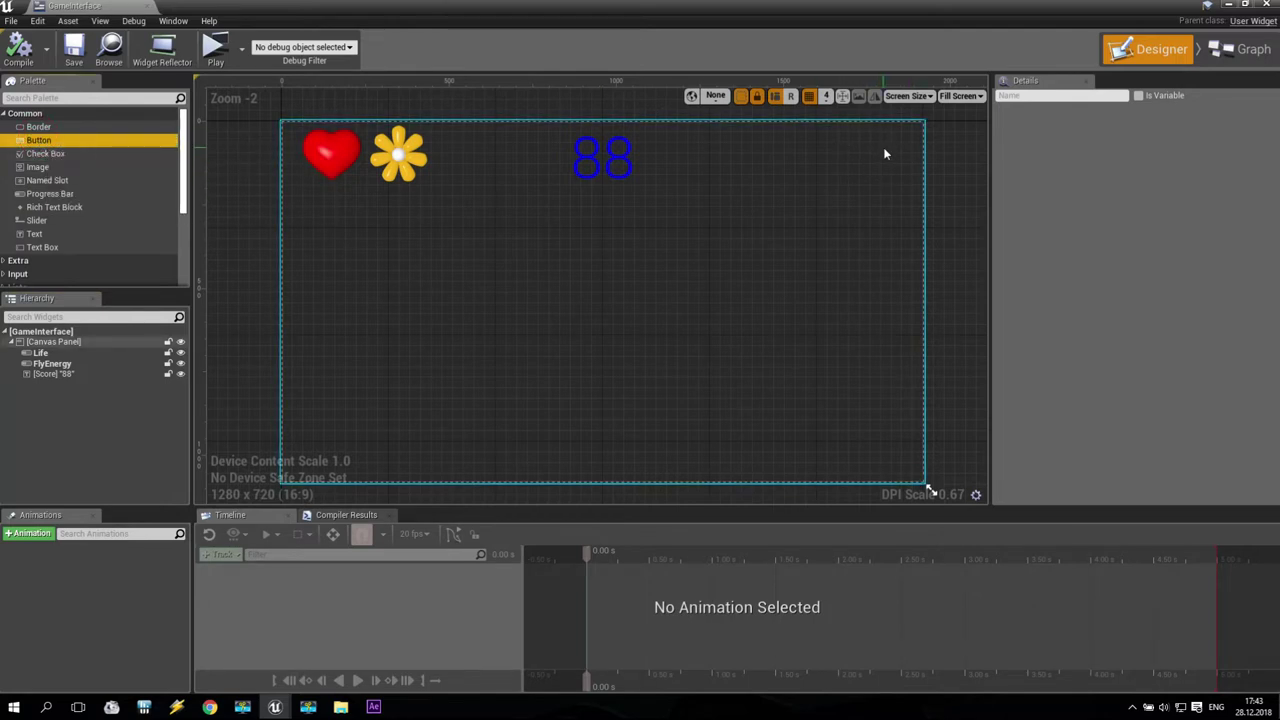
drag(45, 142, 54, 389)
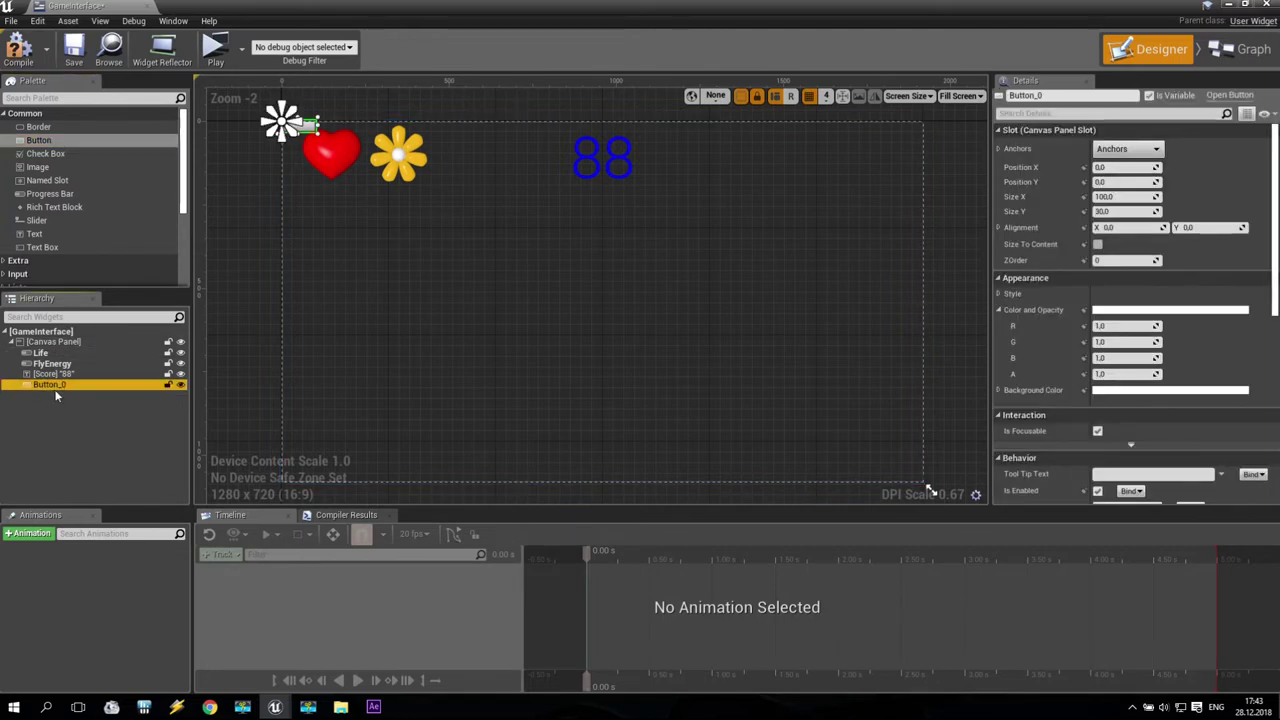
click(1068, 95)
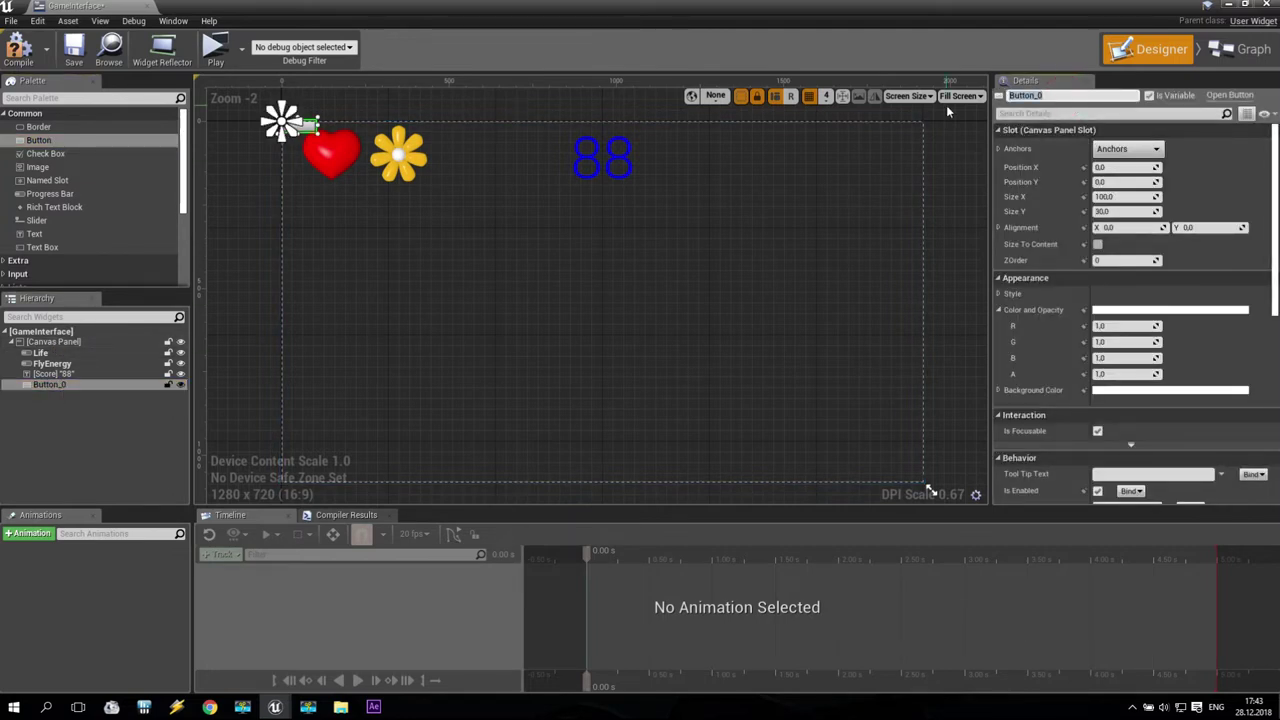
text(Exx)
key(BackSpace)
text(it)
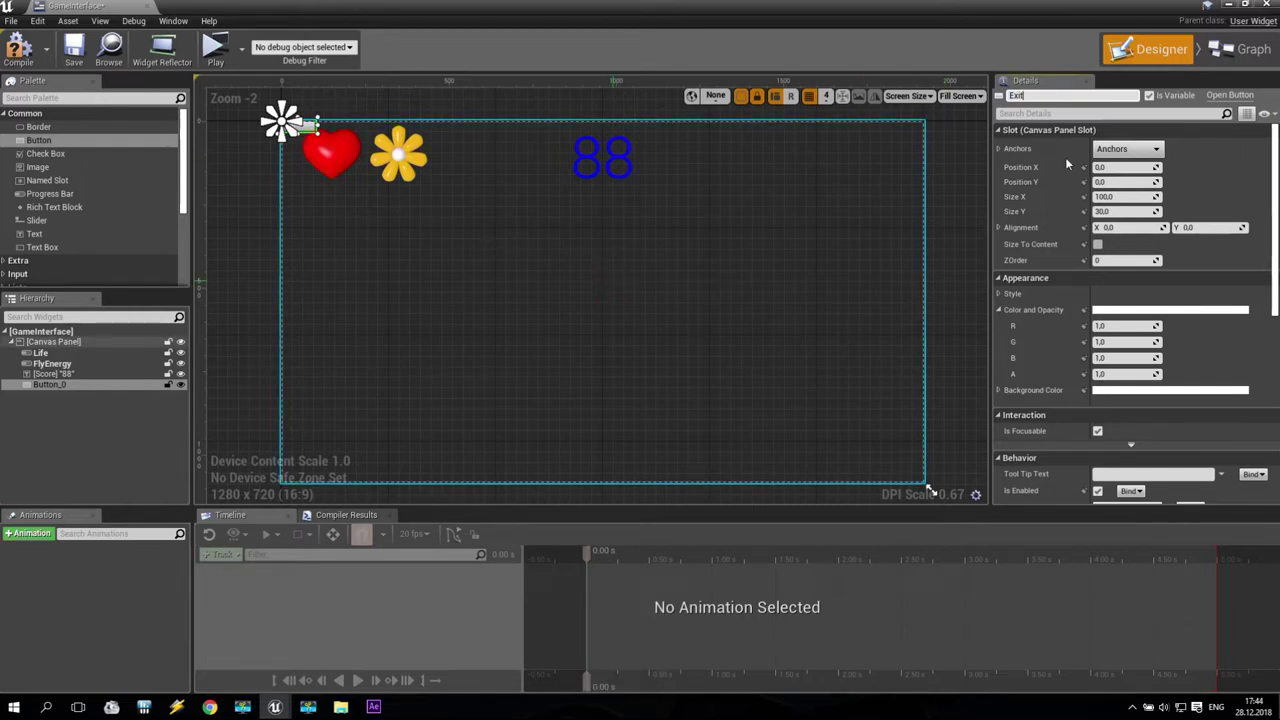
click(700, 240)
click(55, 397)
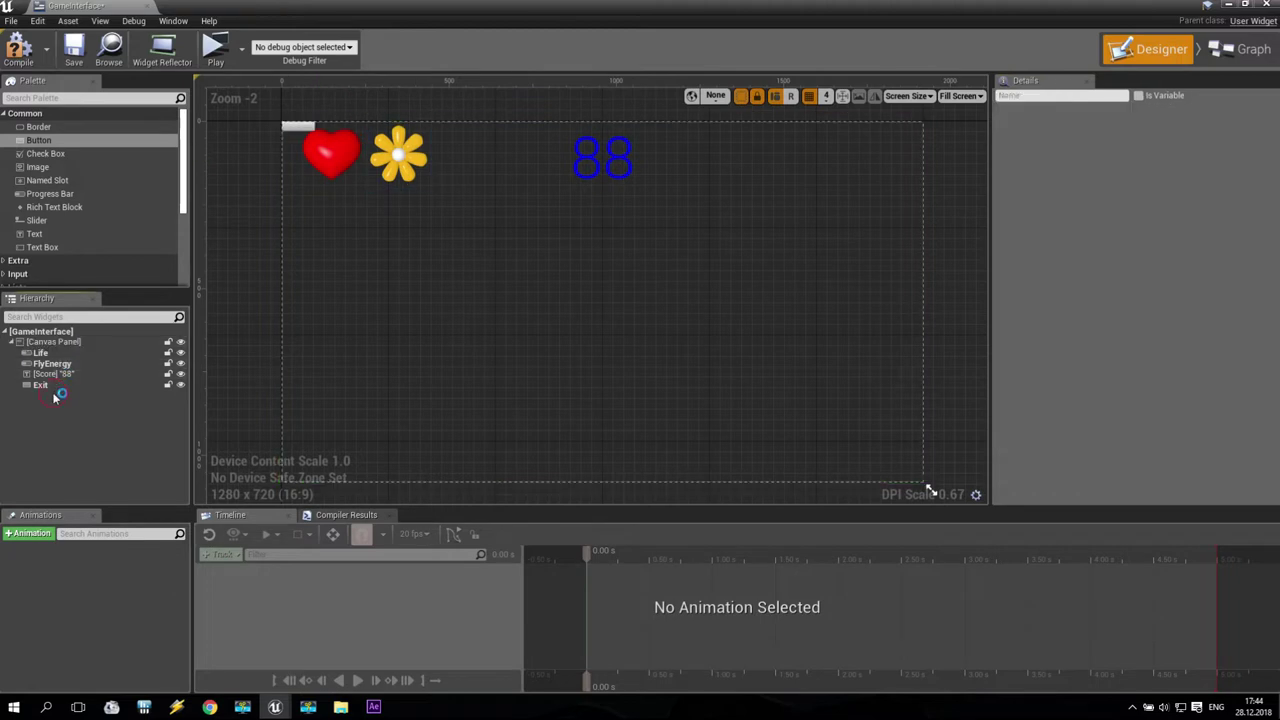
- Anchor the Exit button to the canvas's top-right corner and move it there, to about X -174, Y 60
click(48, 386)
click(1098, 150)
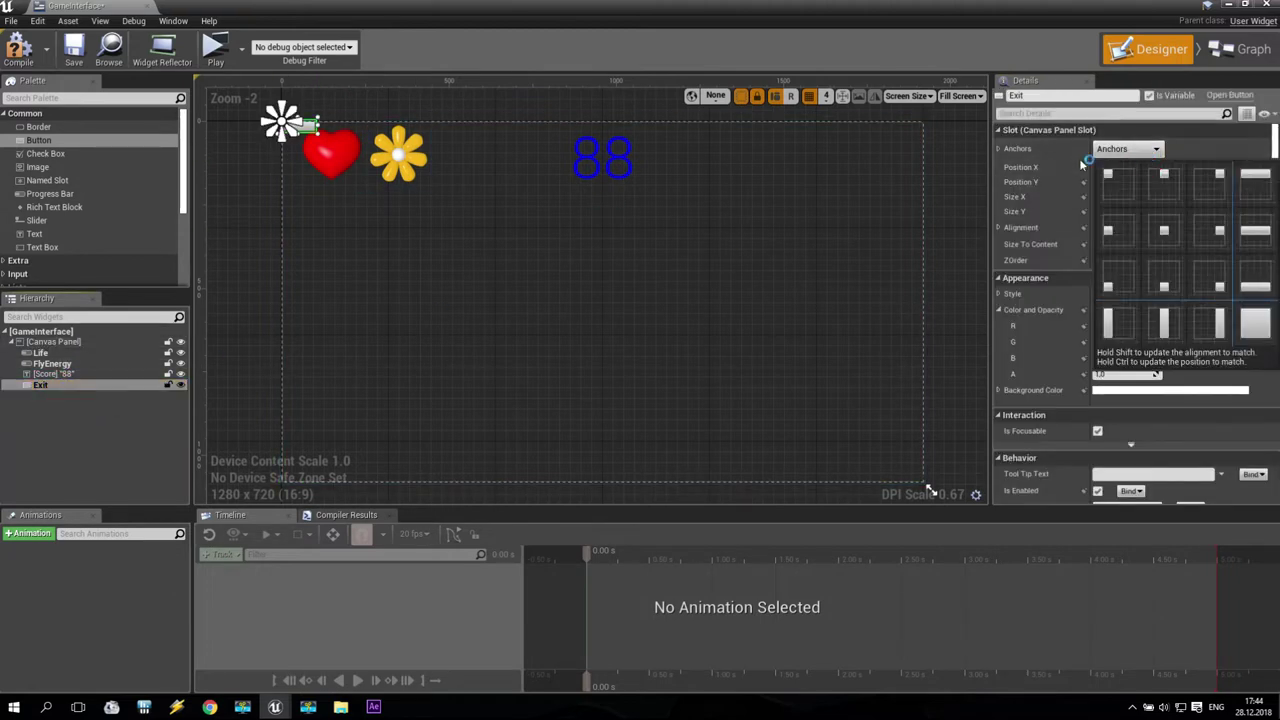
click(1221, 183)
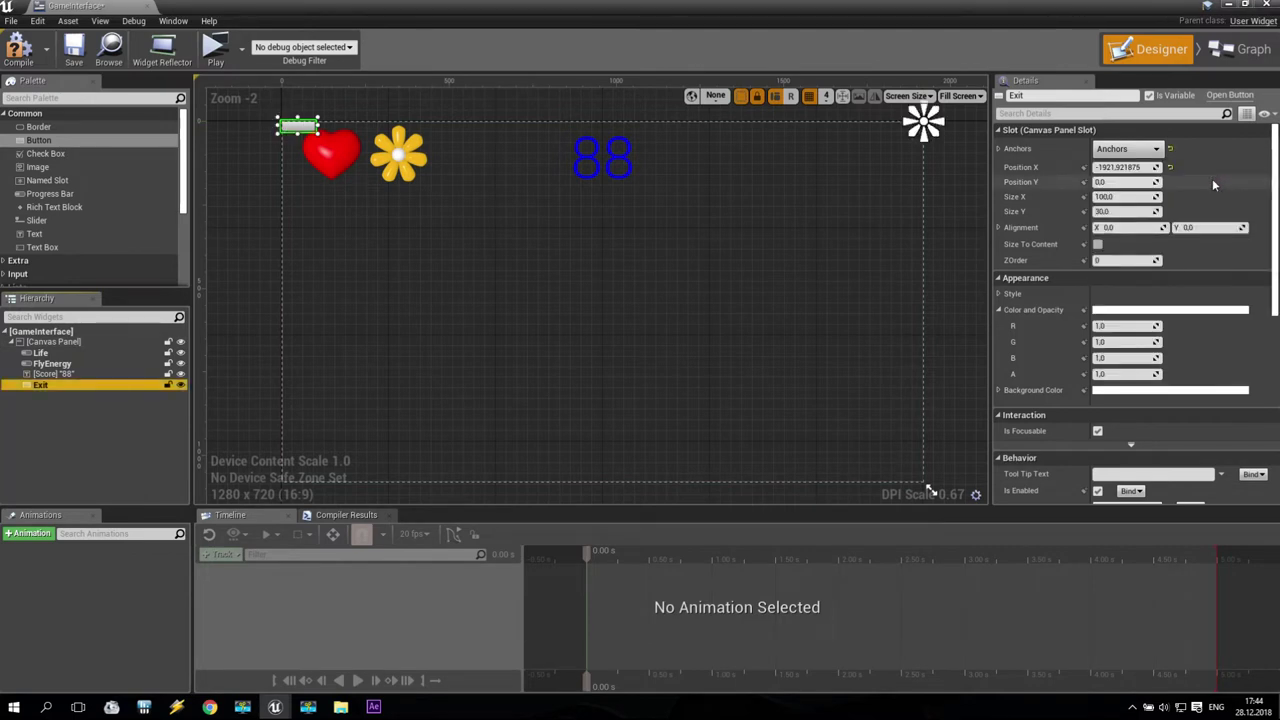
drag(305, 130, 896, 147)
- Set the Exit button's size to 200 by 200
click(1125, 197)
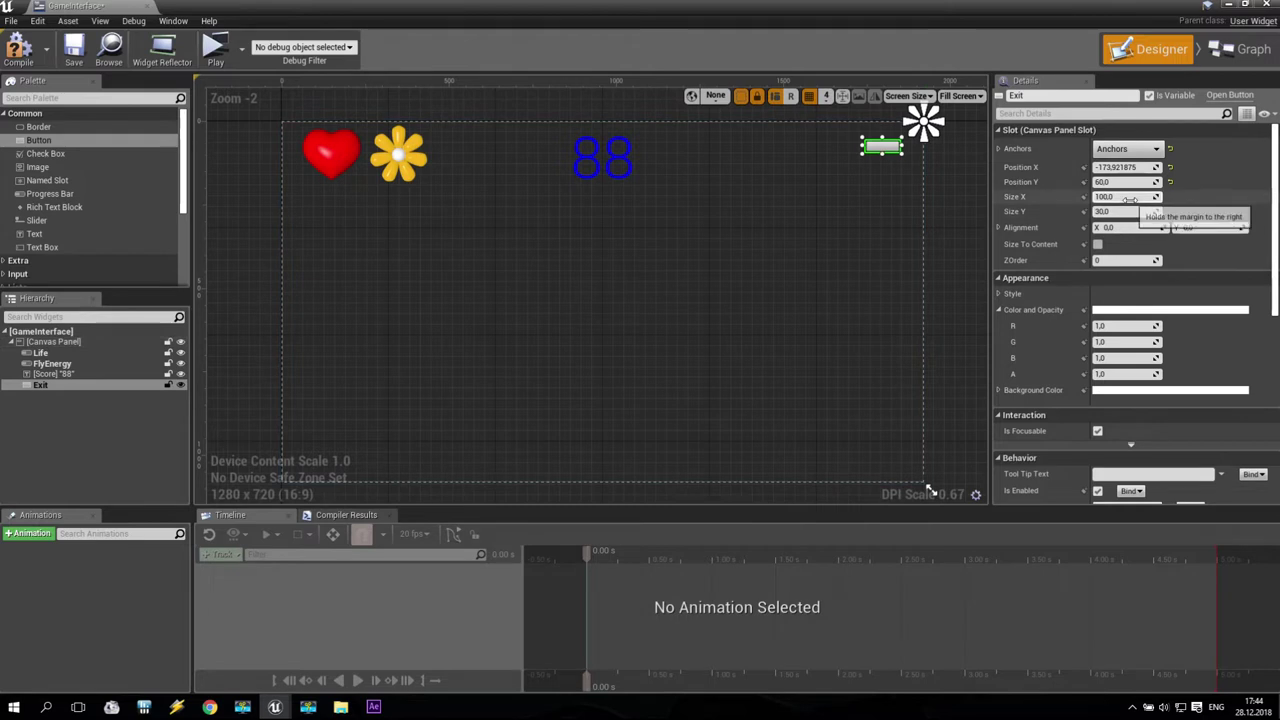
text(200)
click(1125, 211)
text(200)
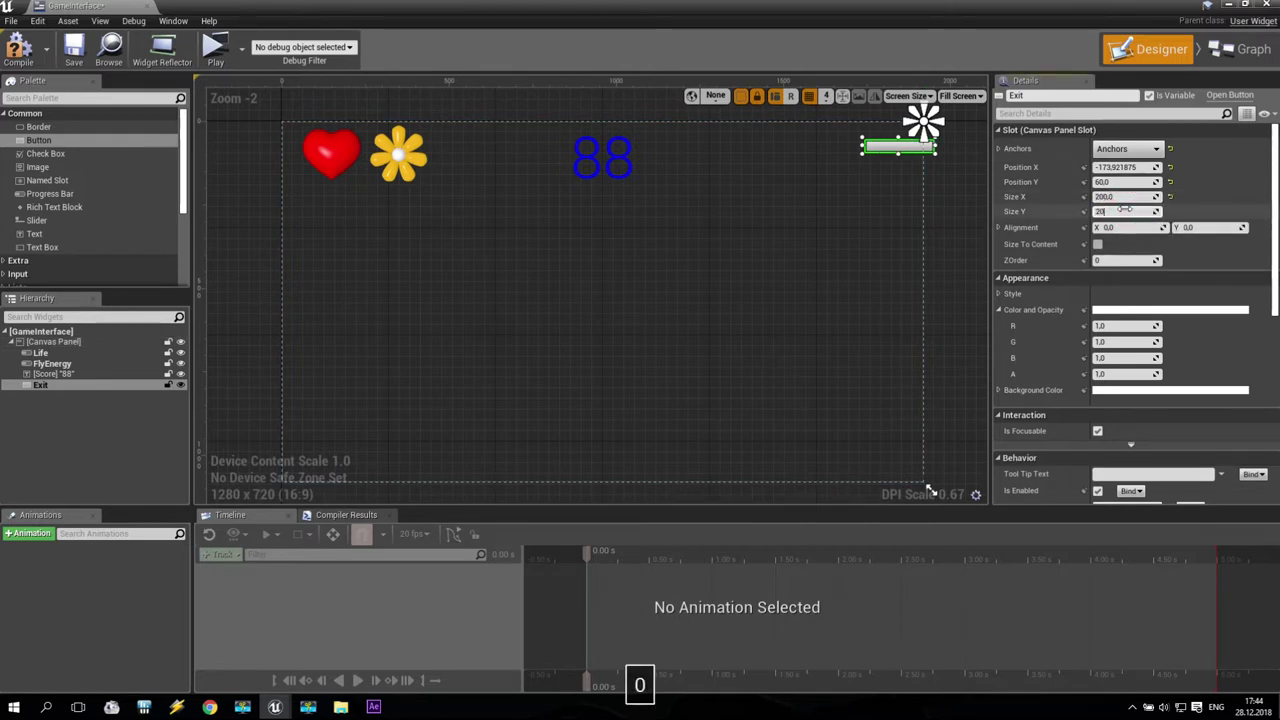
key(Return)
- Move the Exit button closer to its anchor and set its position to X -210, Y 0
drag(900, 192, 886, 172)
click(1120, 182)
text(0)
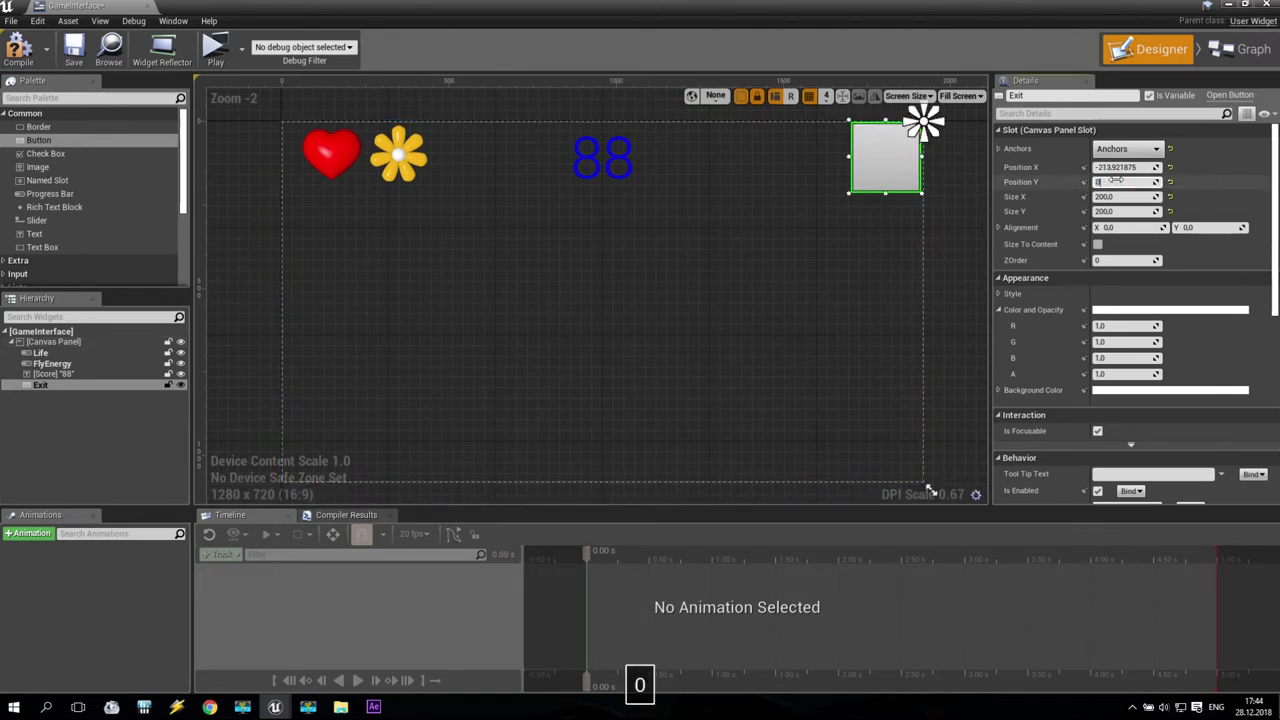
key(Return)
click(1120, 167)
text(-2)
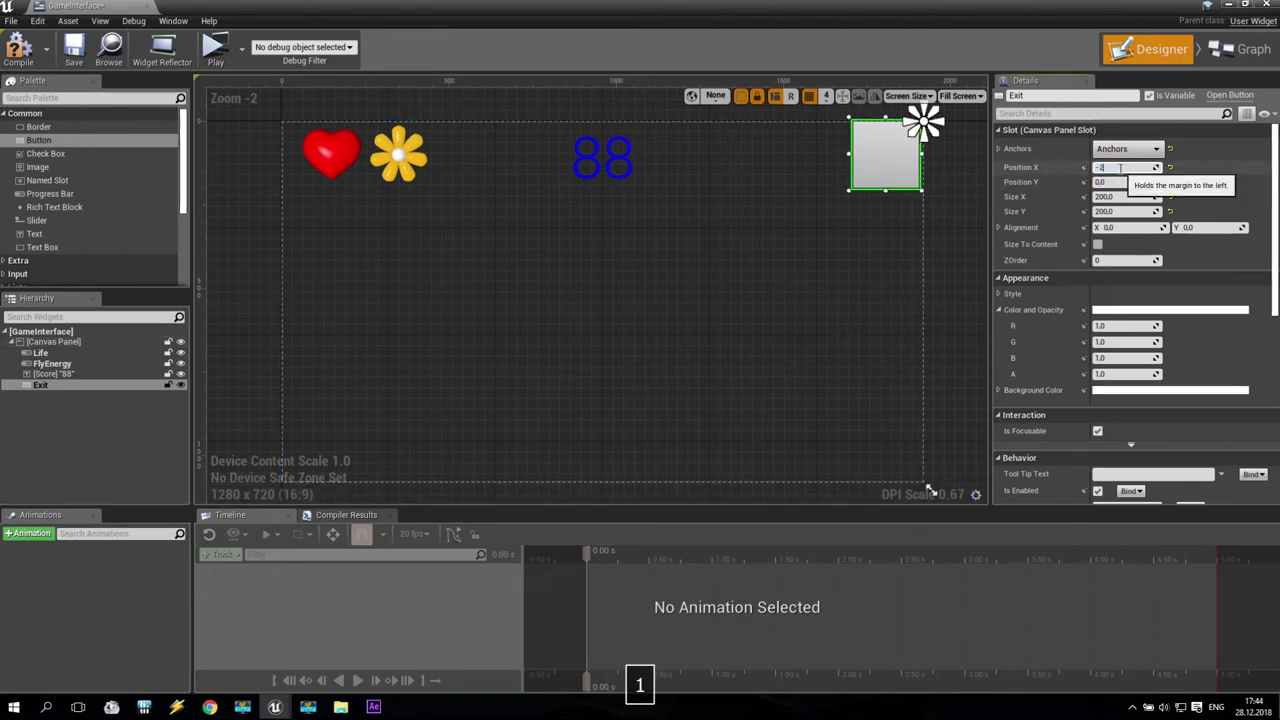
key(Return)
- Set the Exit button's Position X to -200 so it sits flush with the canvas corner
click(945, 220)
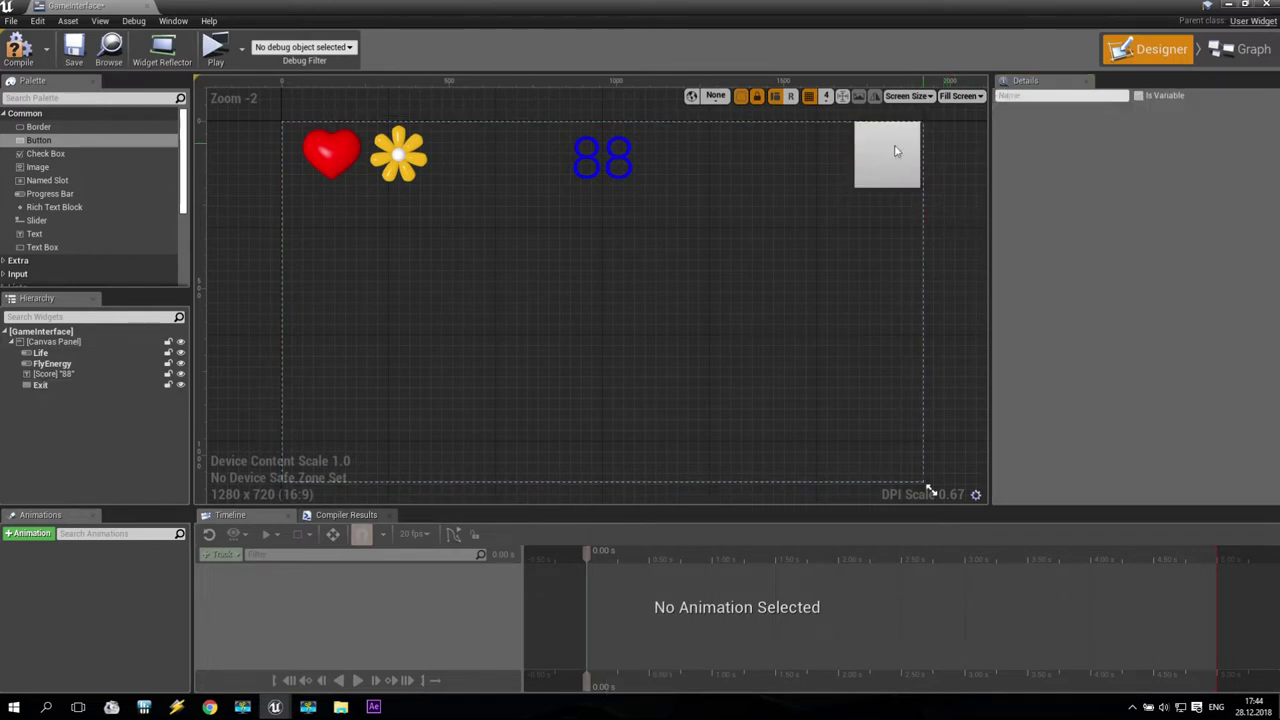
click(920, 124)
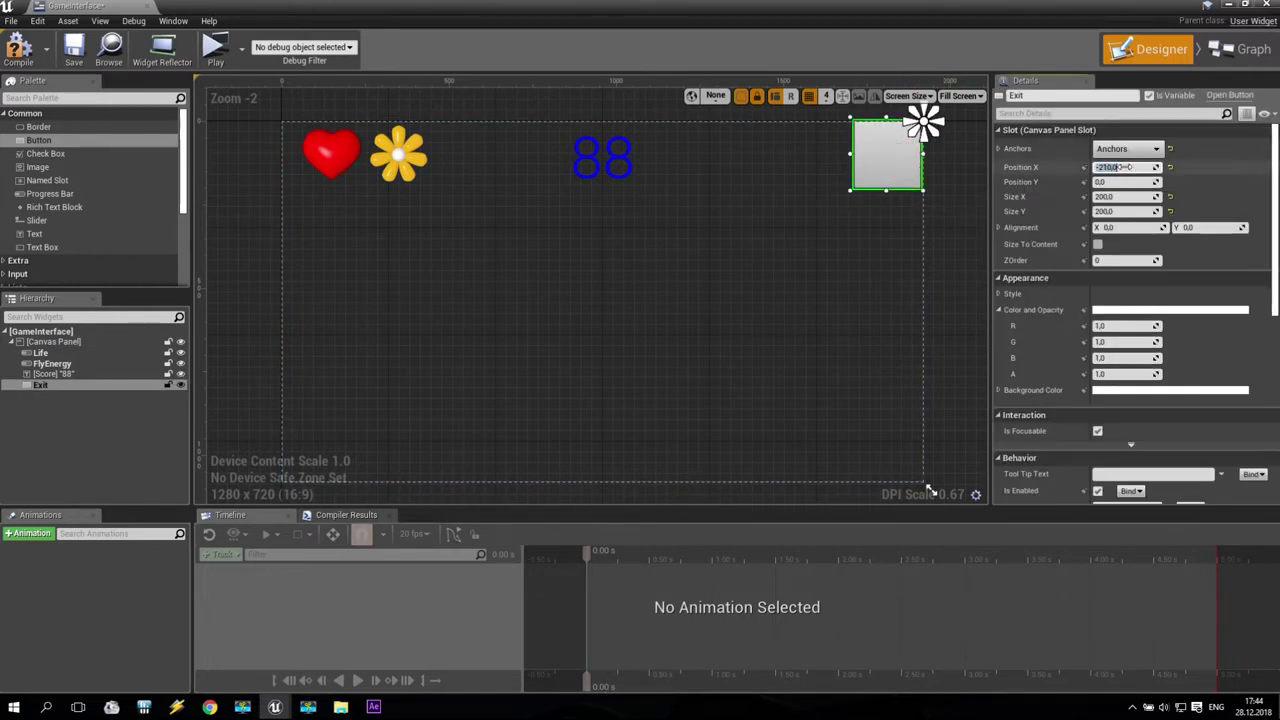
text(-200)
key(Return)
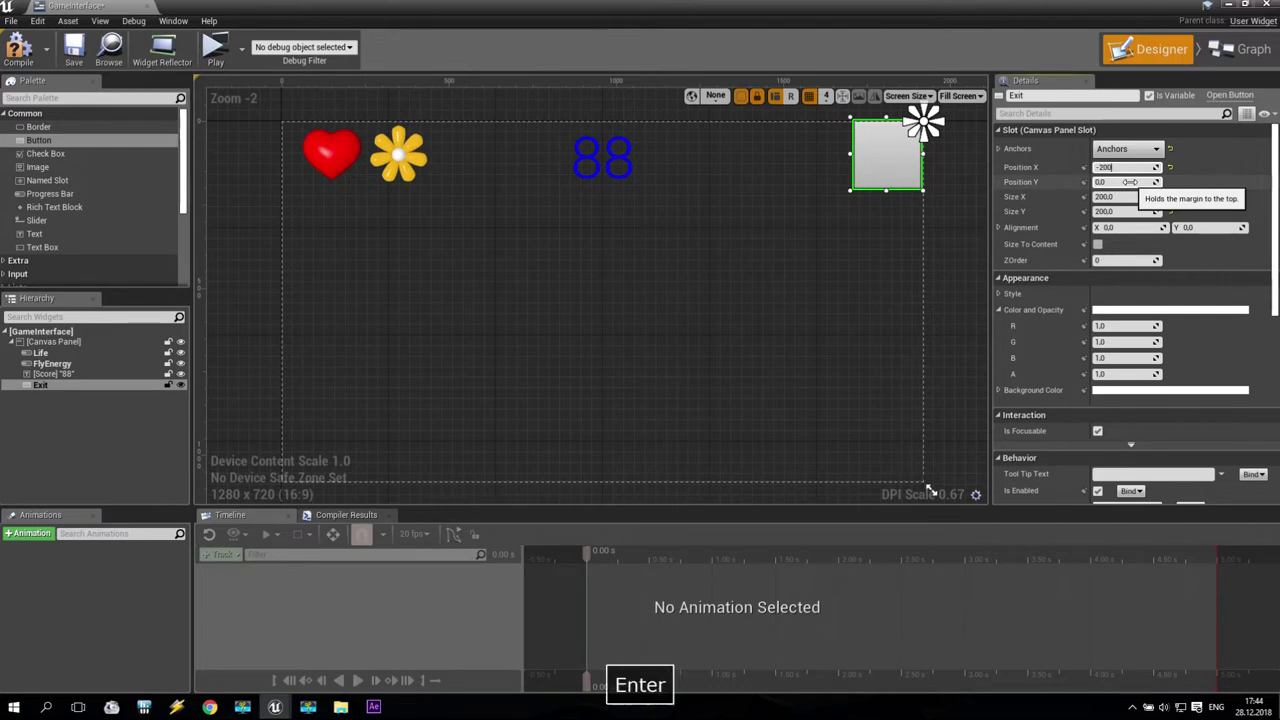
click(972, 199)
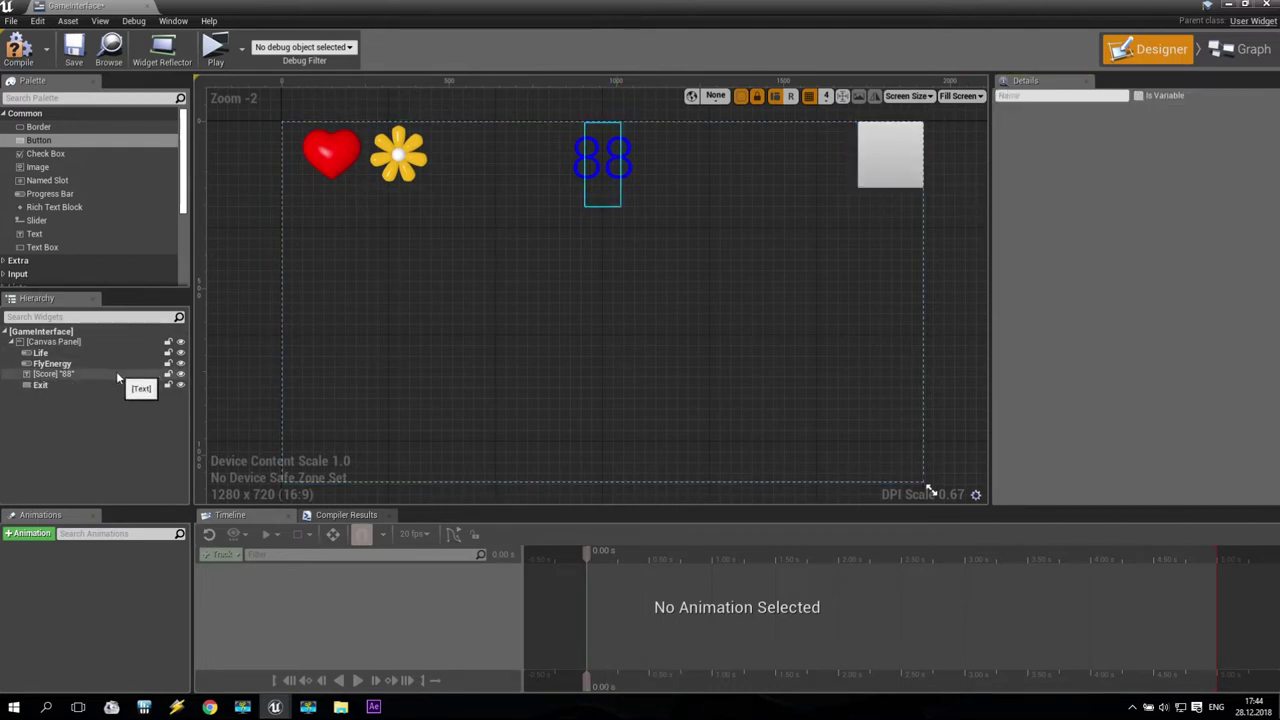
- Assign the Cross texture as the image of the Exit button's Normal style
click(57, 386)
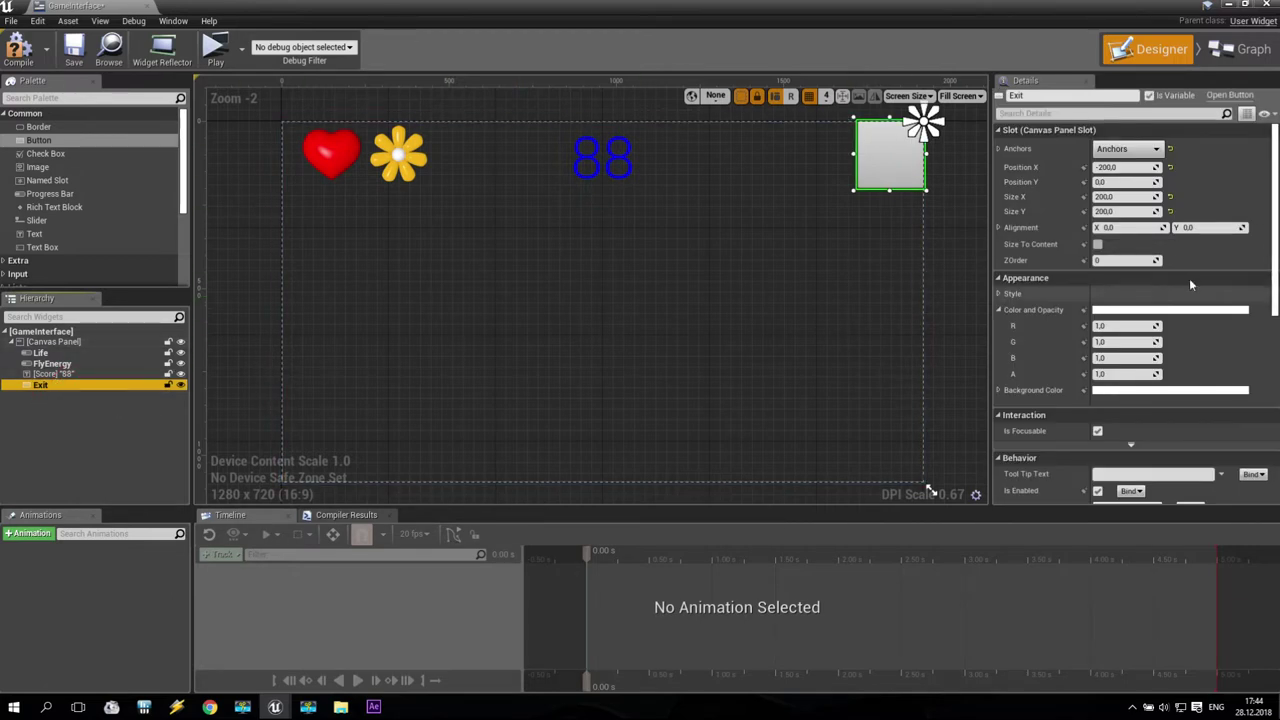
mouse_move(1022, 437)
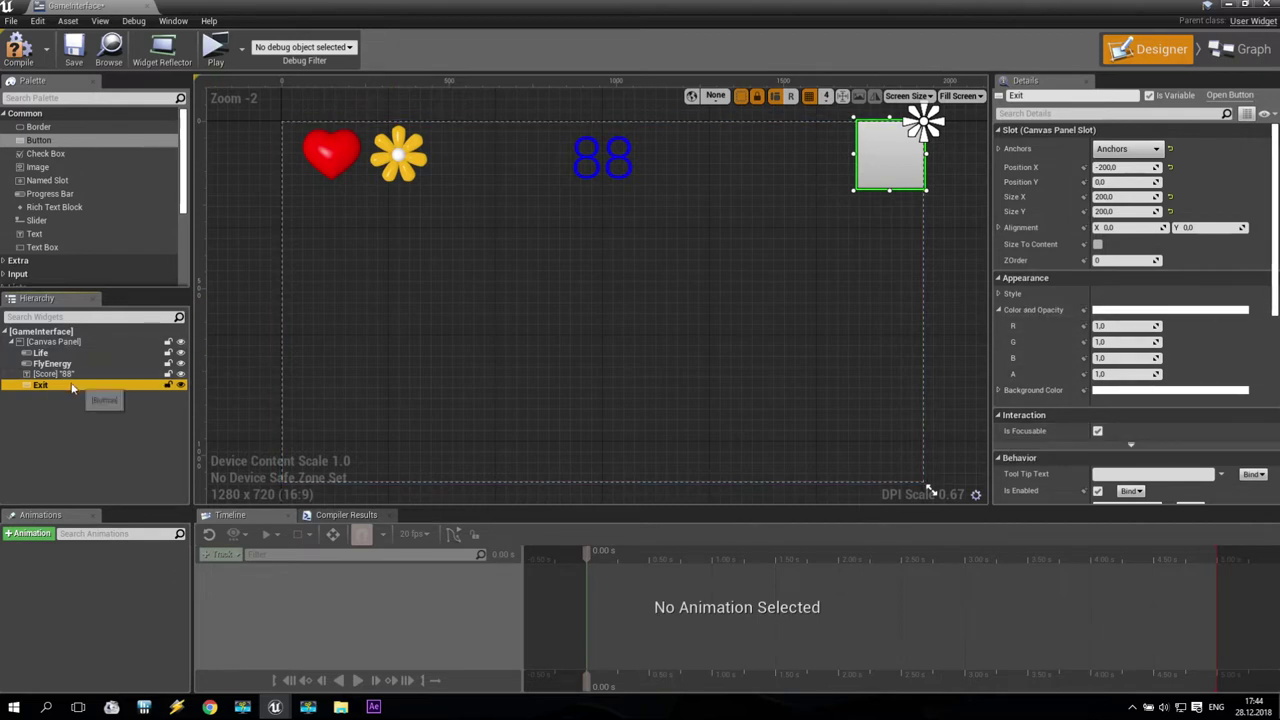
click(997, 294)
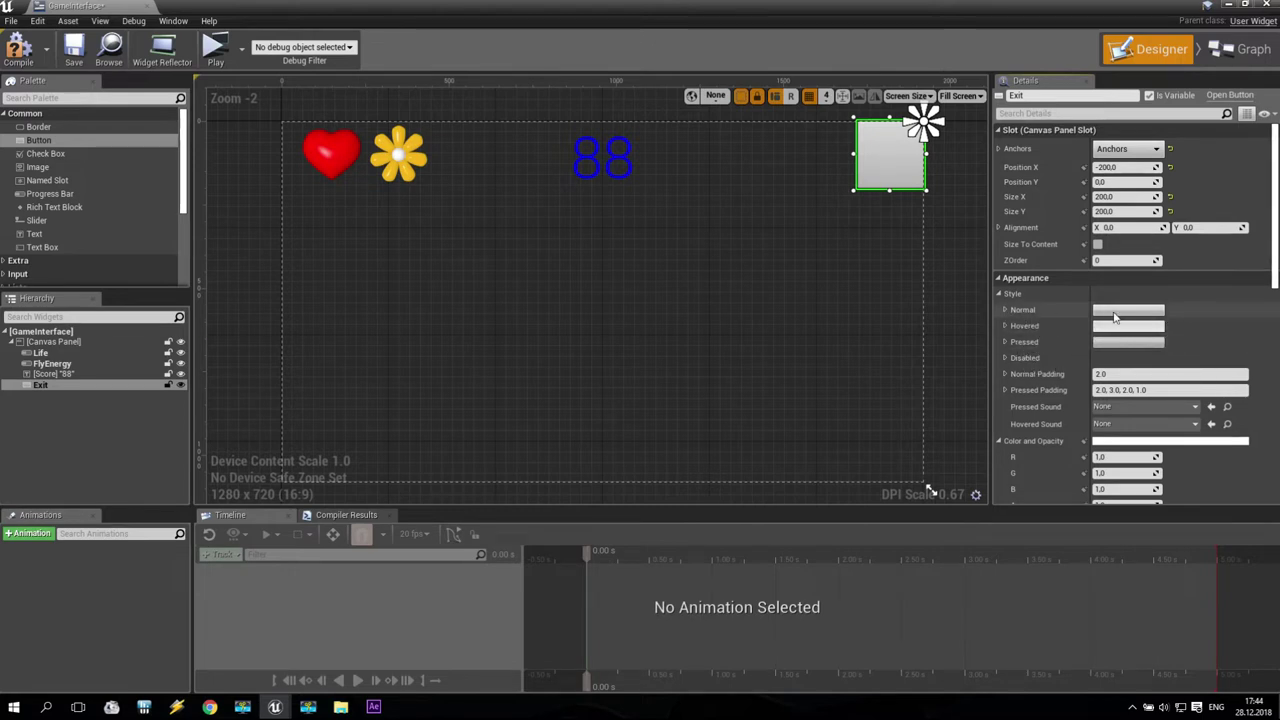
click(1004, 309)
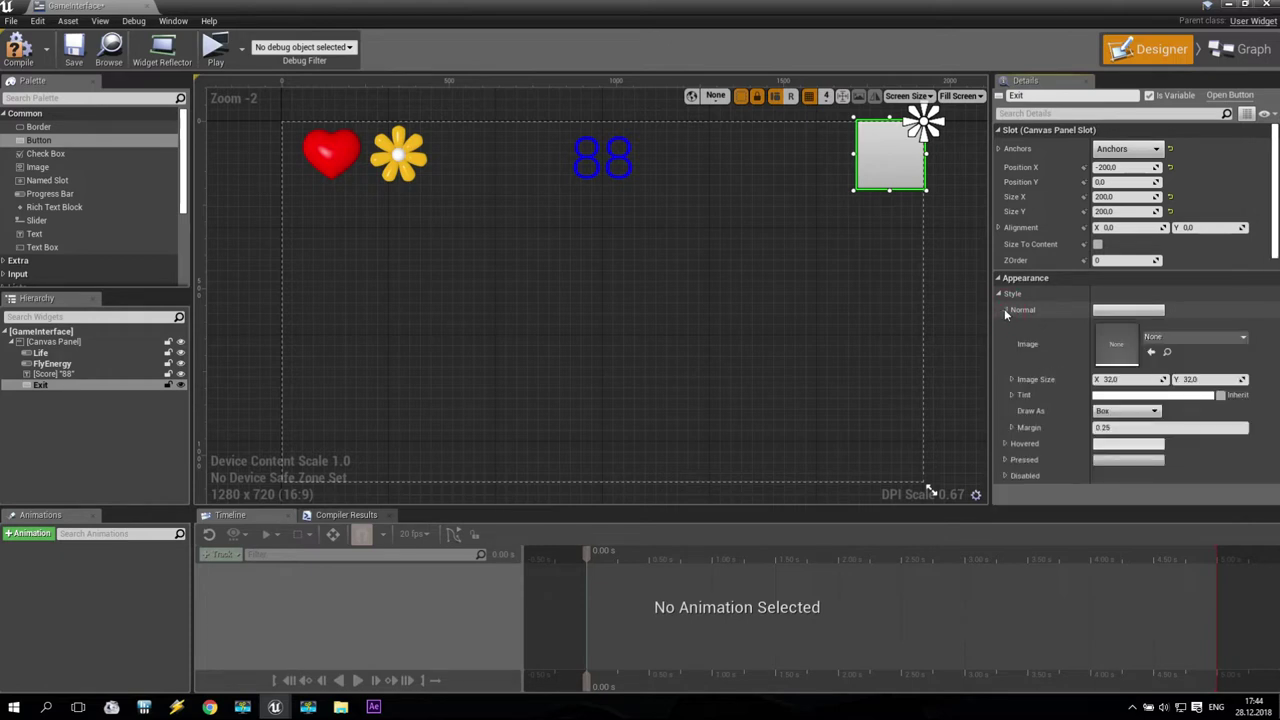
click(1230, 337)
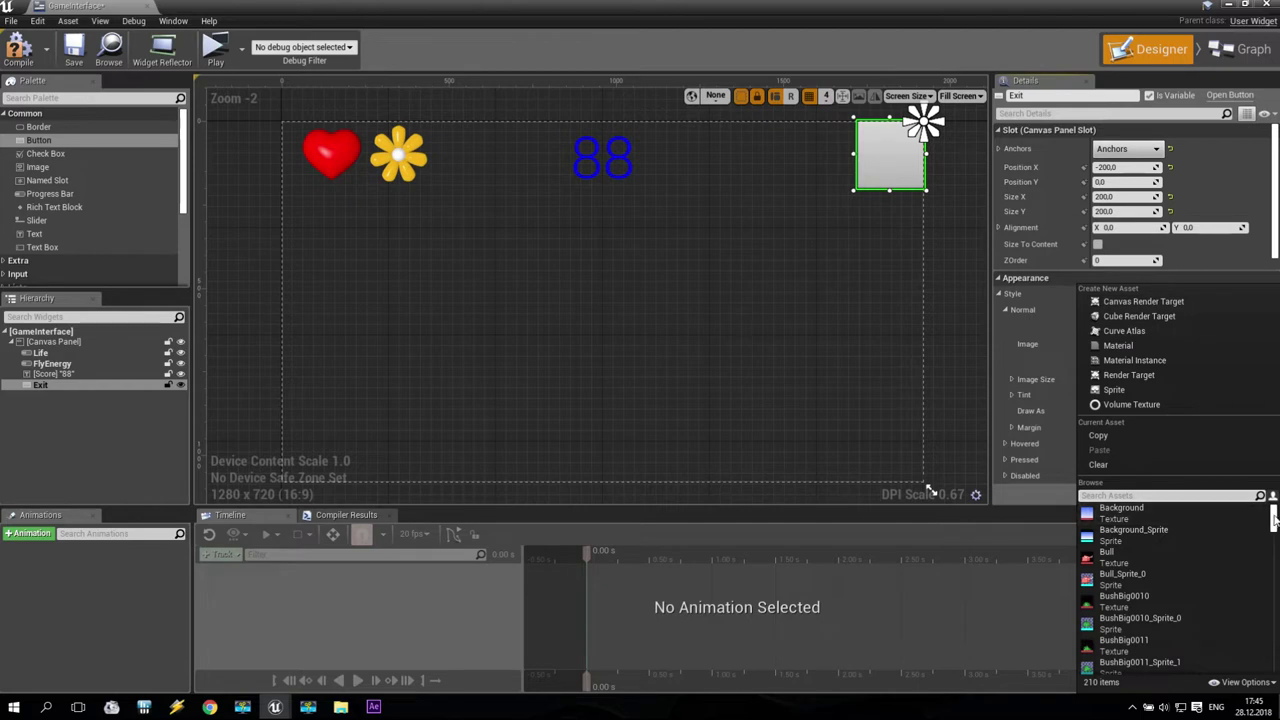
scroll(1222, 506, down, 10)
scroll(1192, 603, down, 10)
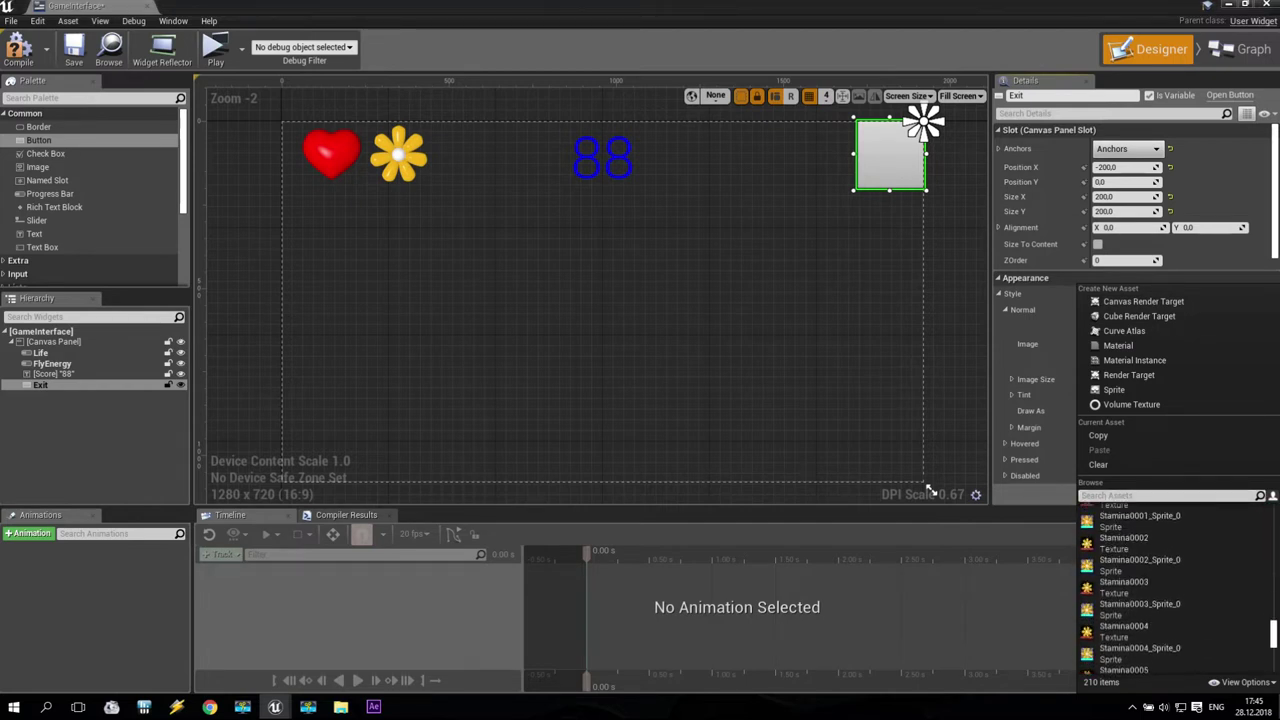
scroll(1194, 600, up, 5)
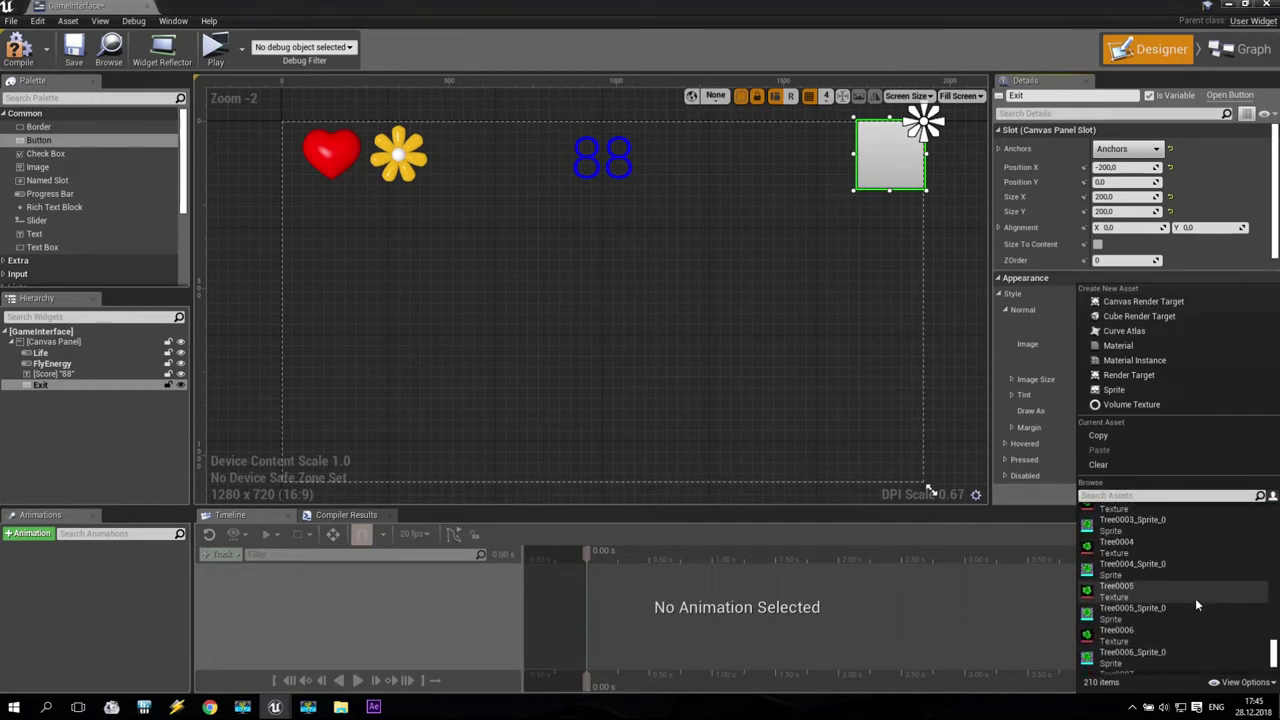
scroll(1195, 599, up, 6)
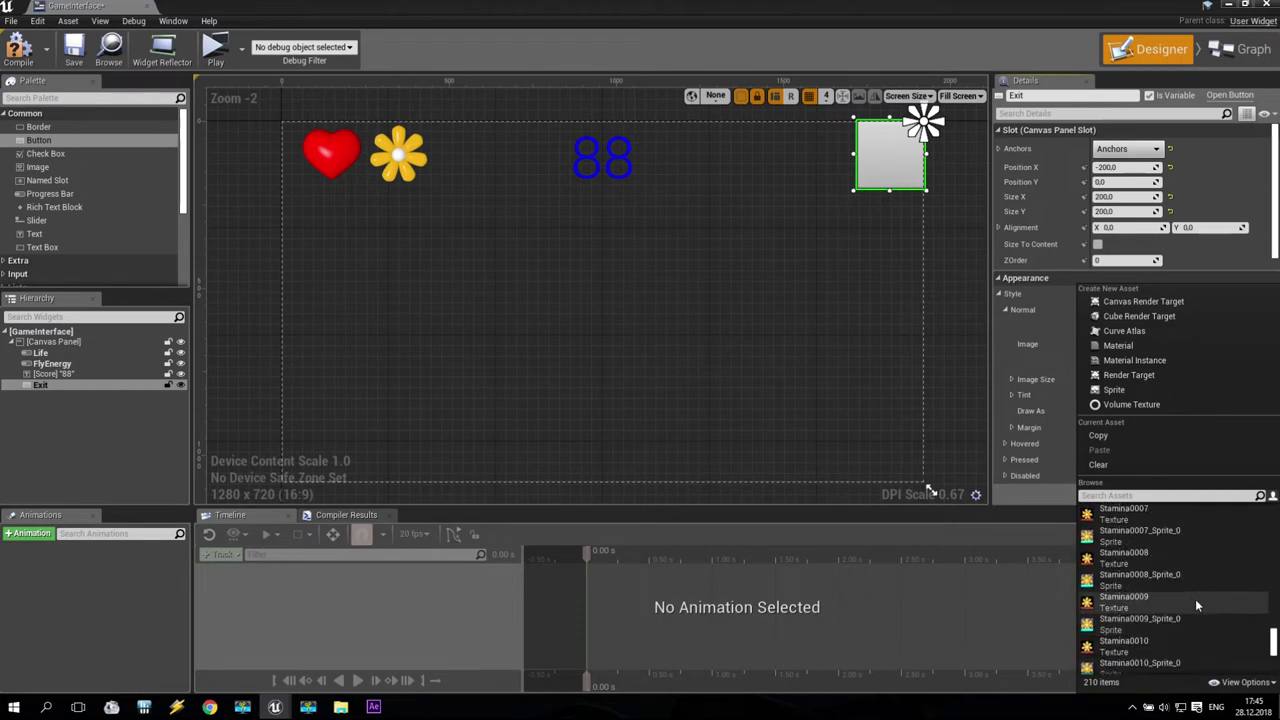
scroll(1195, 598, up, 7)
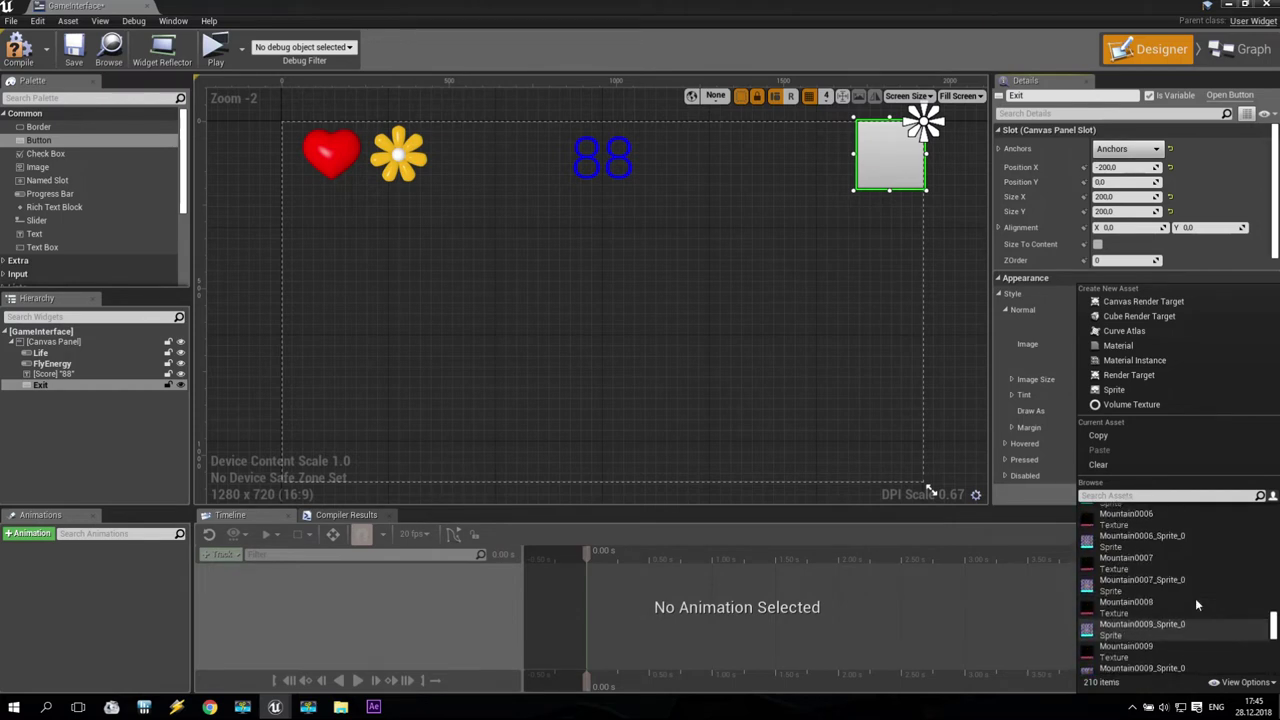
scroll(1195, 599, up, 4)
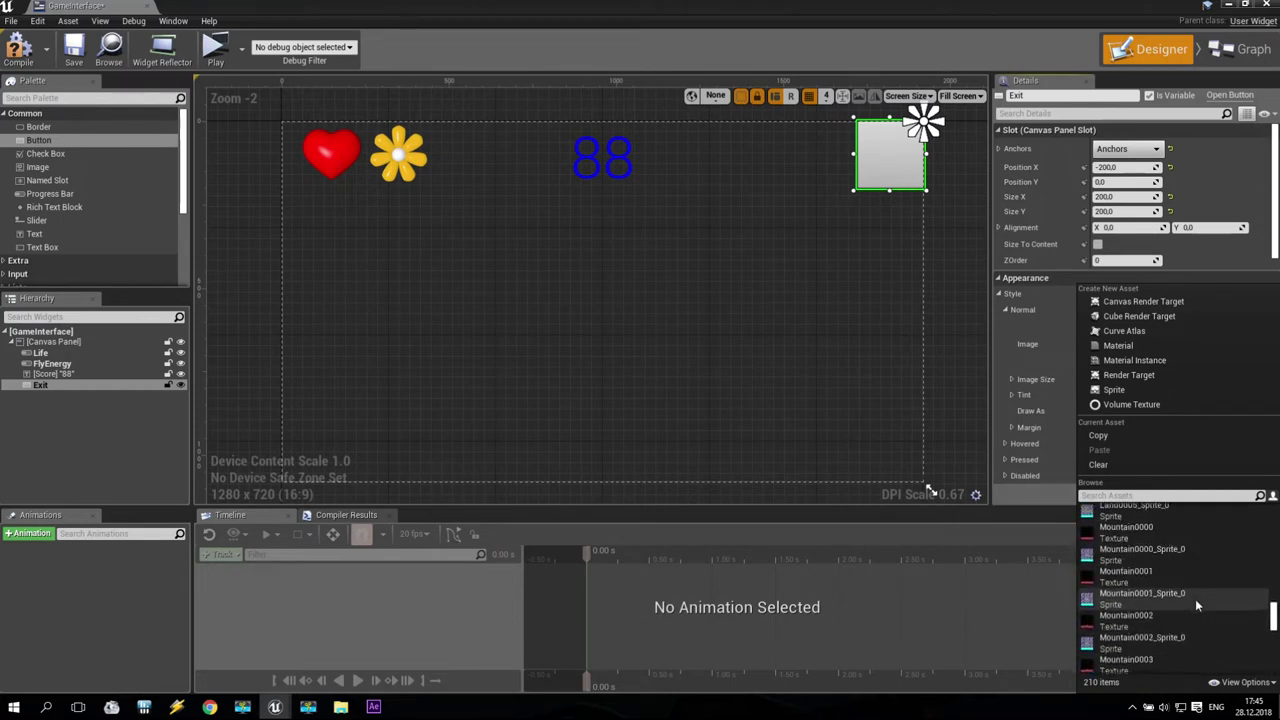
scroll(1196, 599, up, 10)
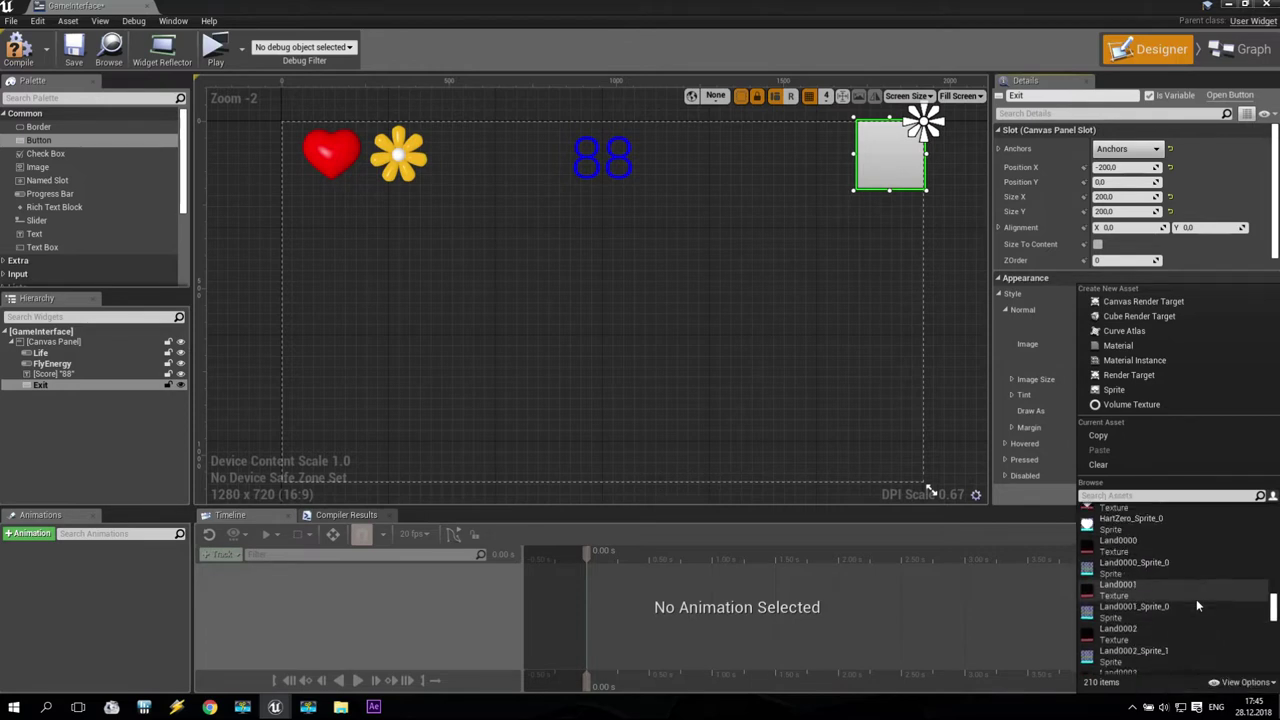
scroll(1196, 599, up, 10)
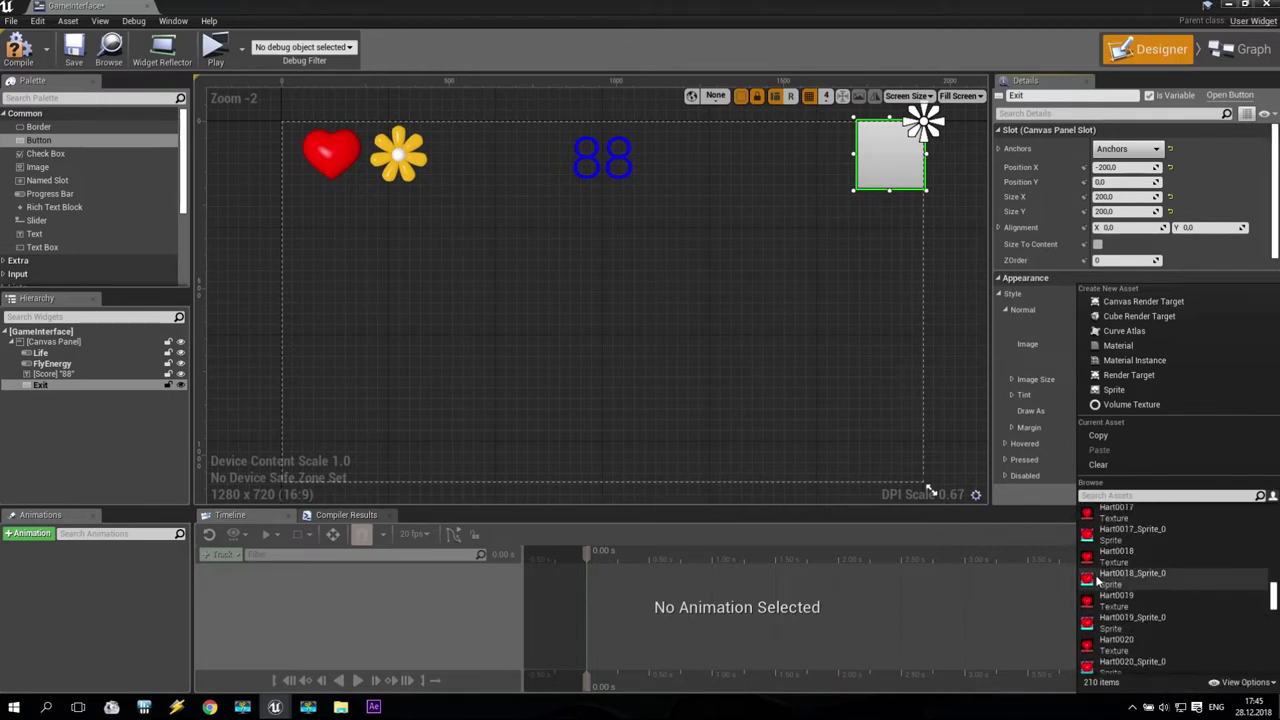
scroll(1103, 578, up, 9)
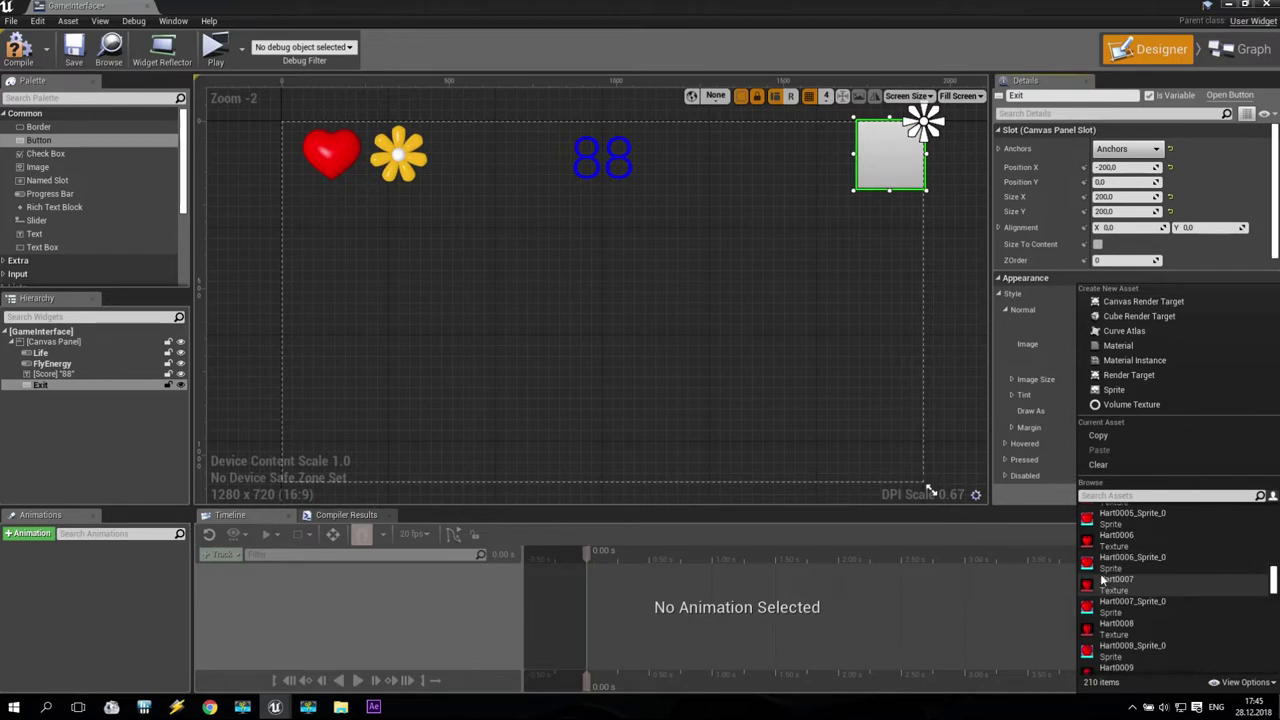
scroll(1139, 580, up, 5)
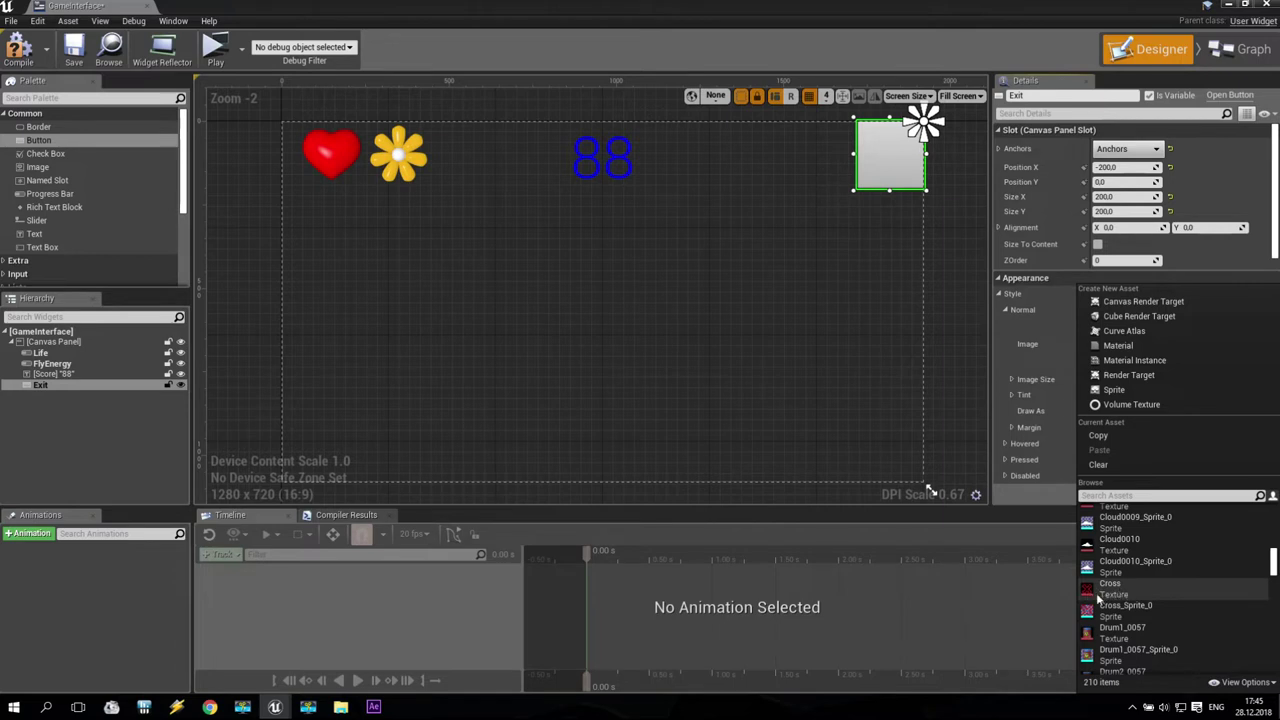
click(1116, 590)
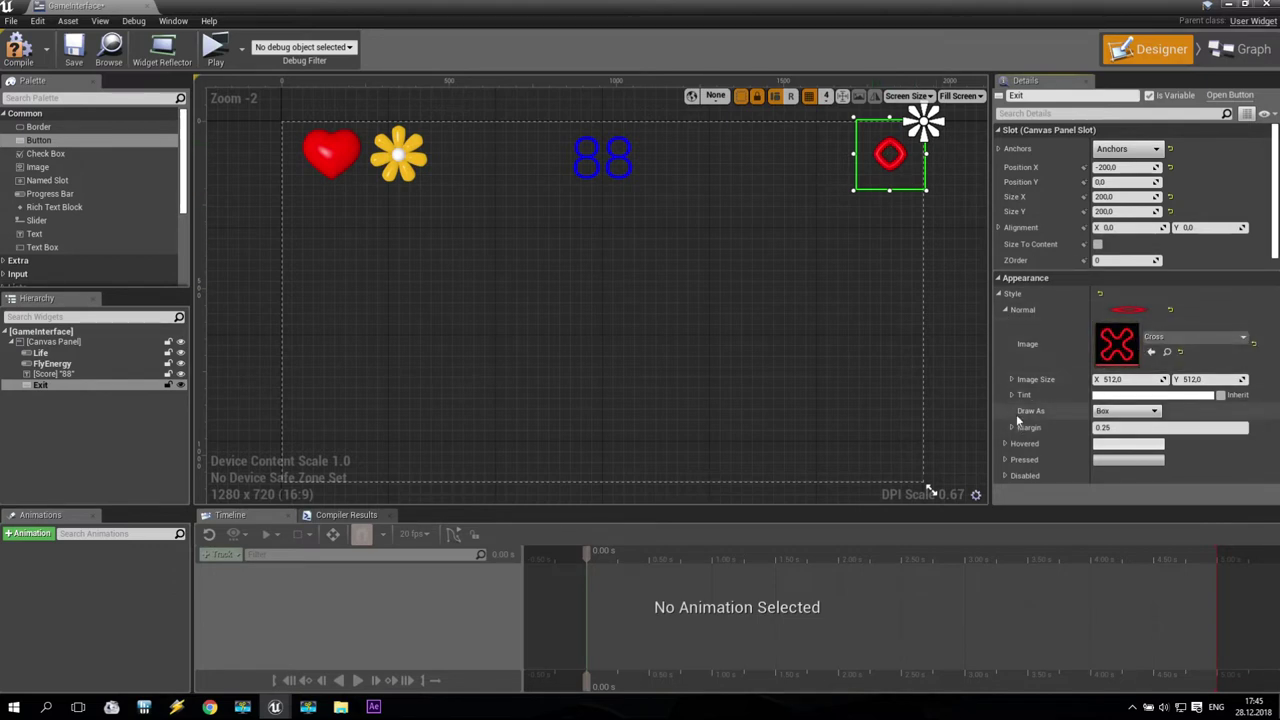
- Set Draw As to Image for the Exit button's Normal style
click(1117, 412)
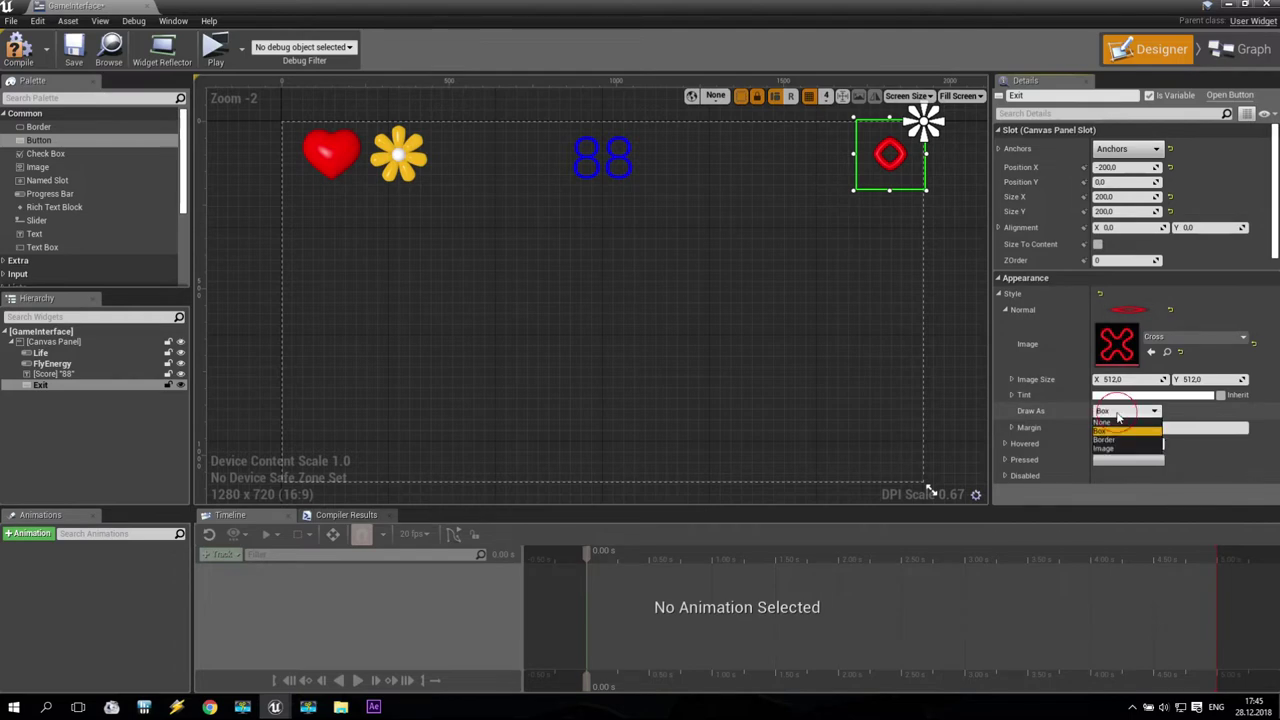
click(1104, 448)
click(1006, 310)
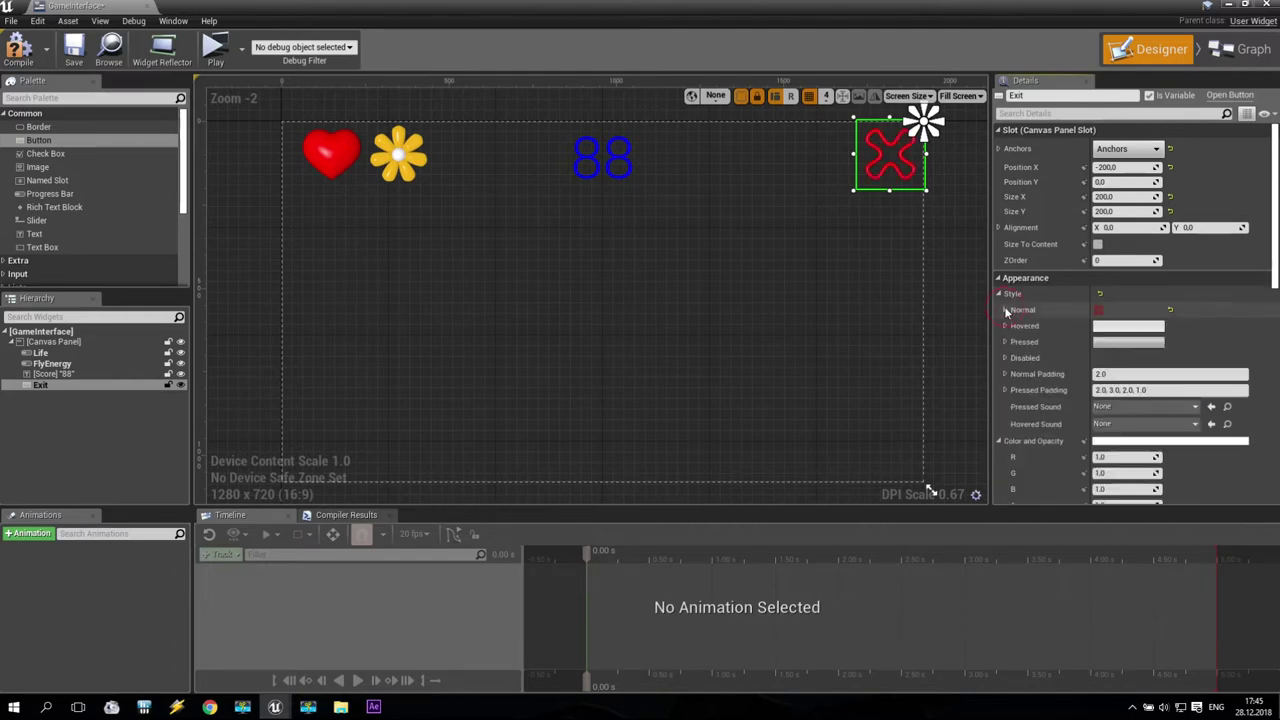
- Assign the Cross texture as the image of the Exit button's Hovered style and set its Draw As to Image
click(1004, 325)
click(1098, 325)
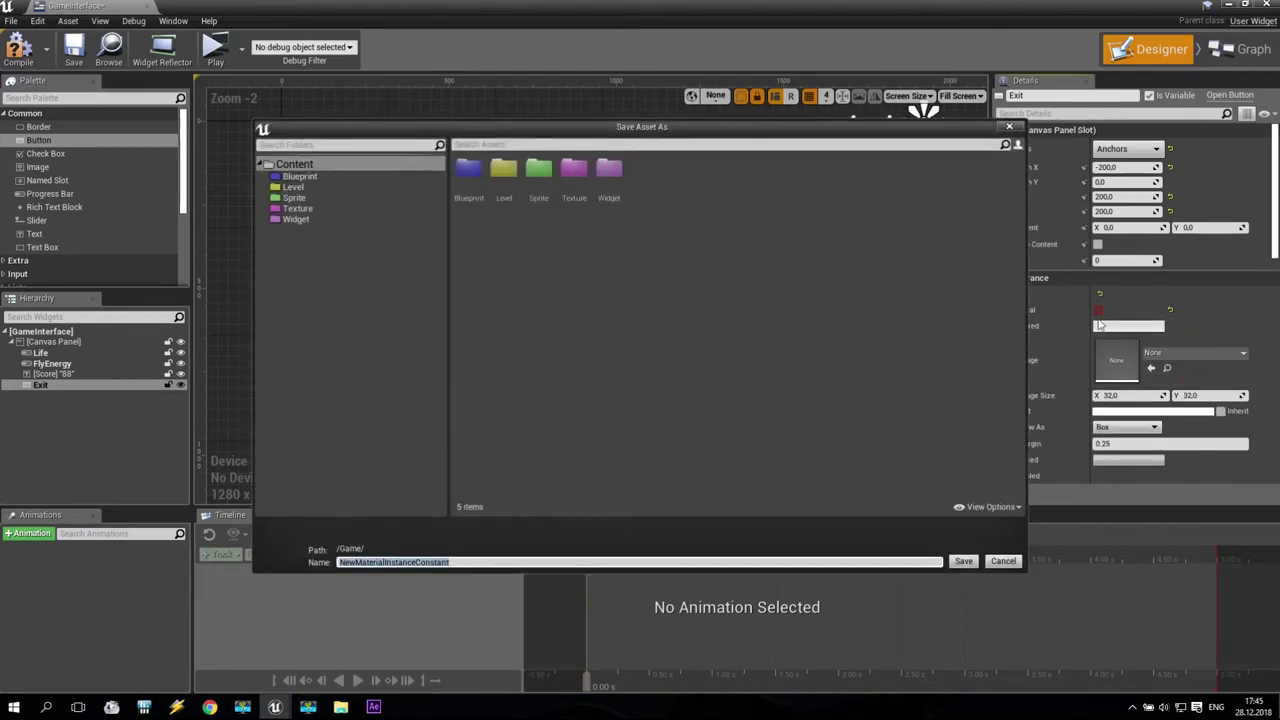
click(1003, 561)
click(1220, 354)
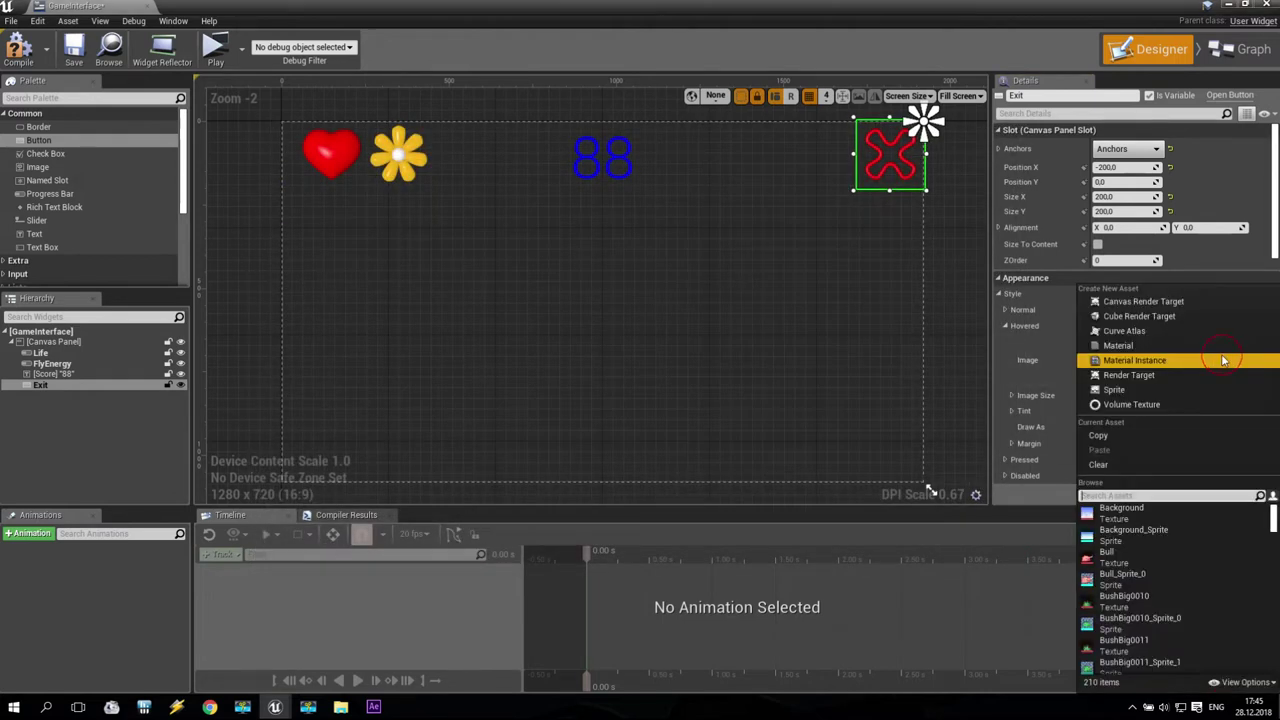
text(cro)
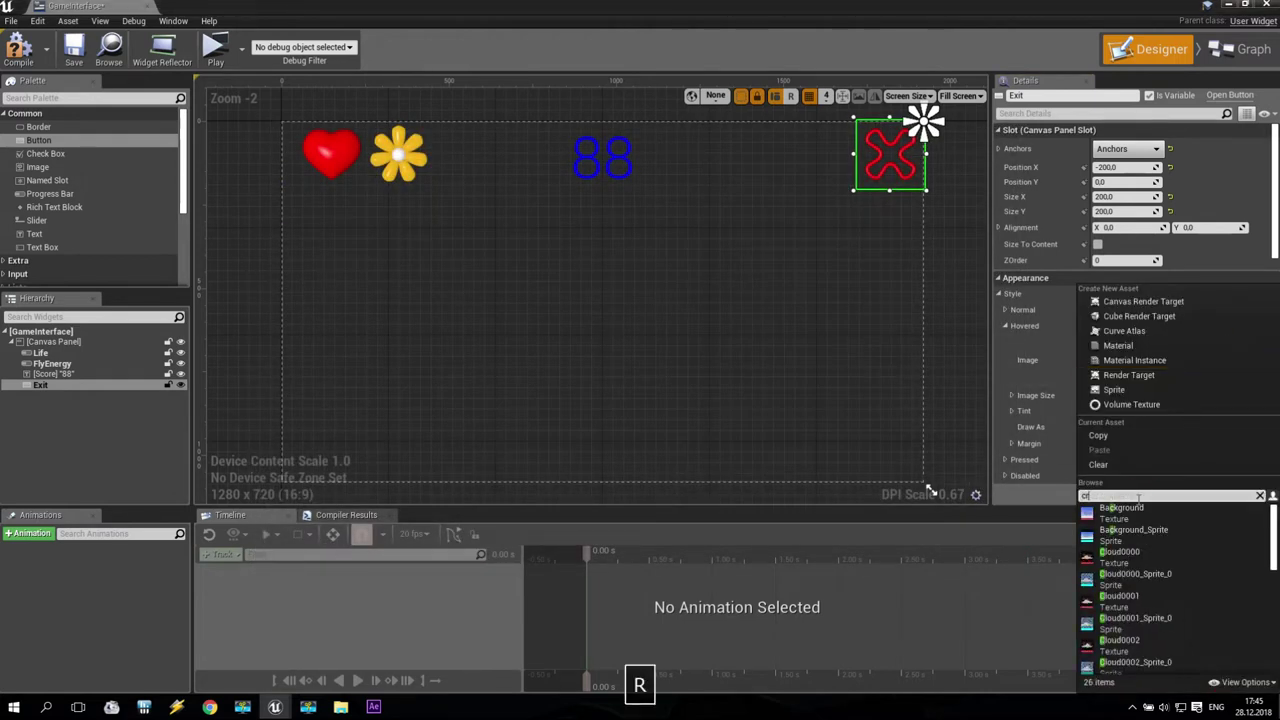
click(1112, 512)
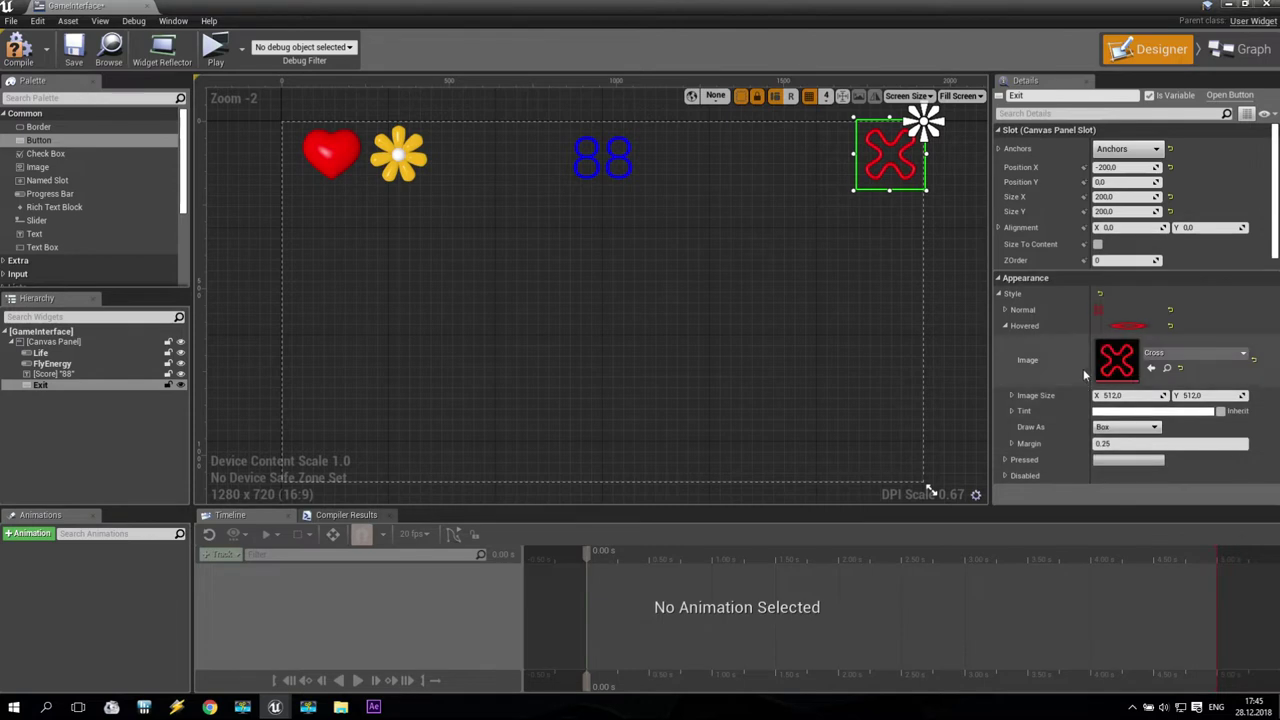
click(1004, 327)
- Assign the Cross texture as the image of the Exit button's Pressed style
click(1004, 342)
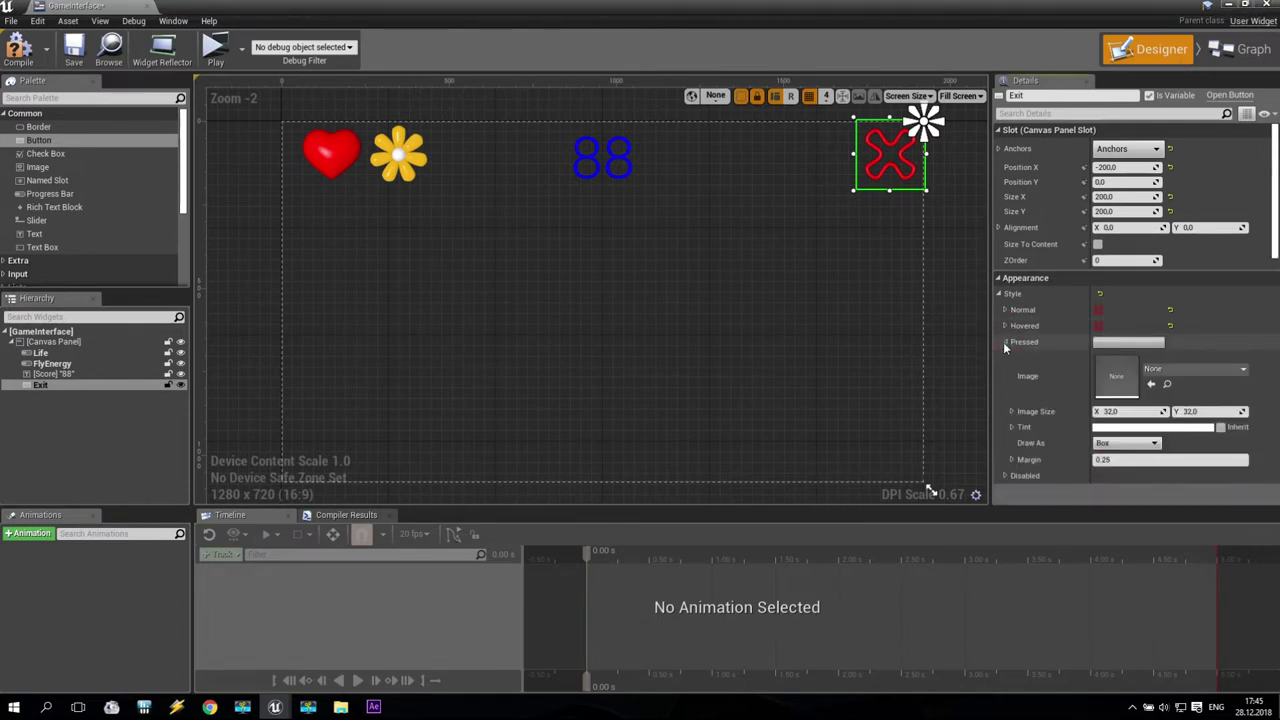
click(1174, 372)
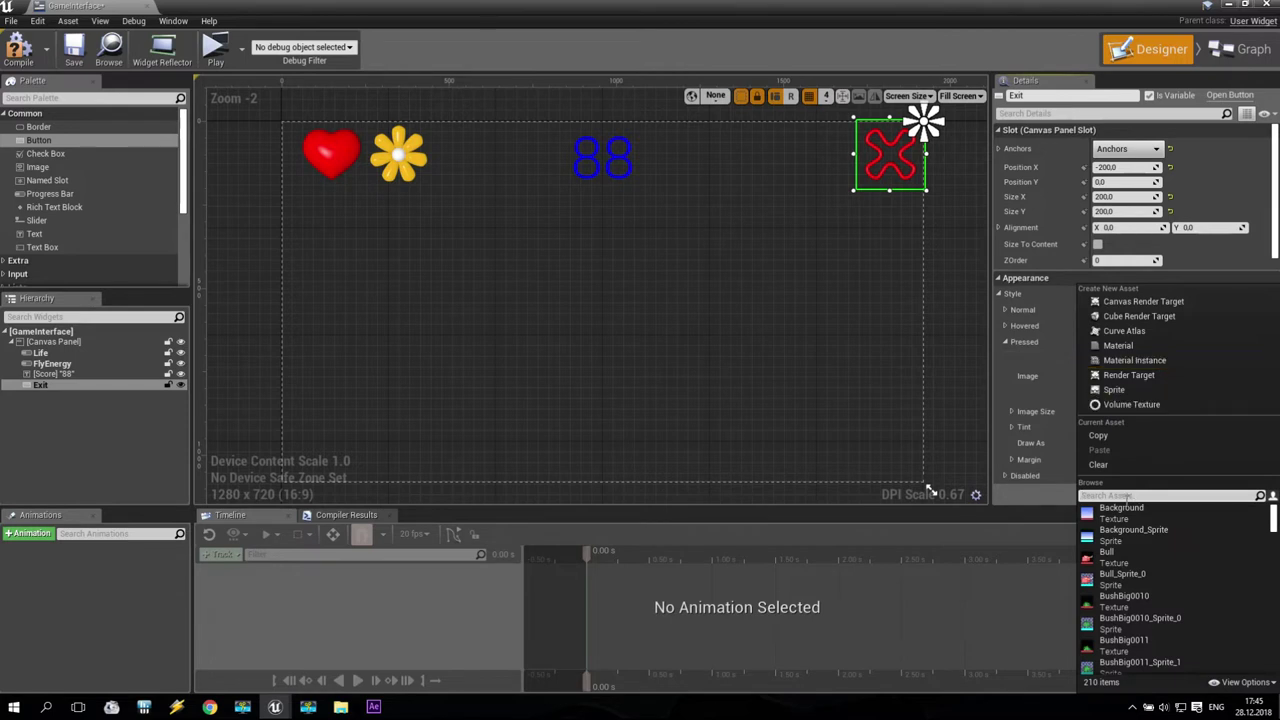
text(cro)
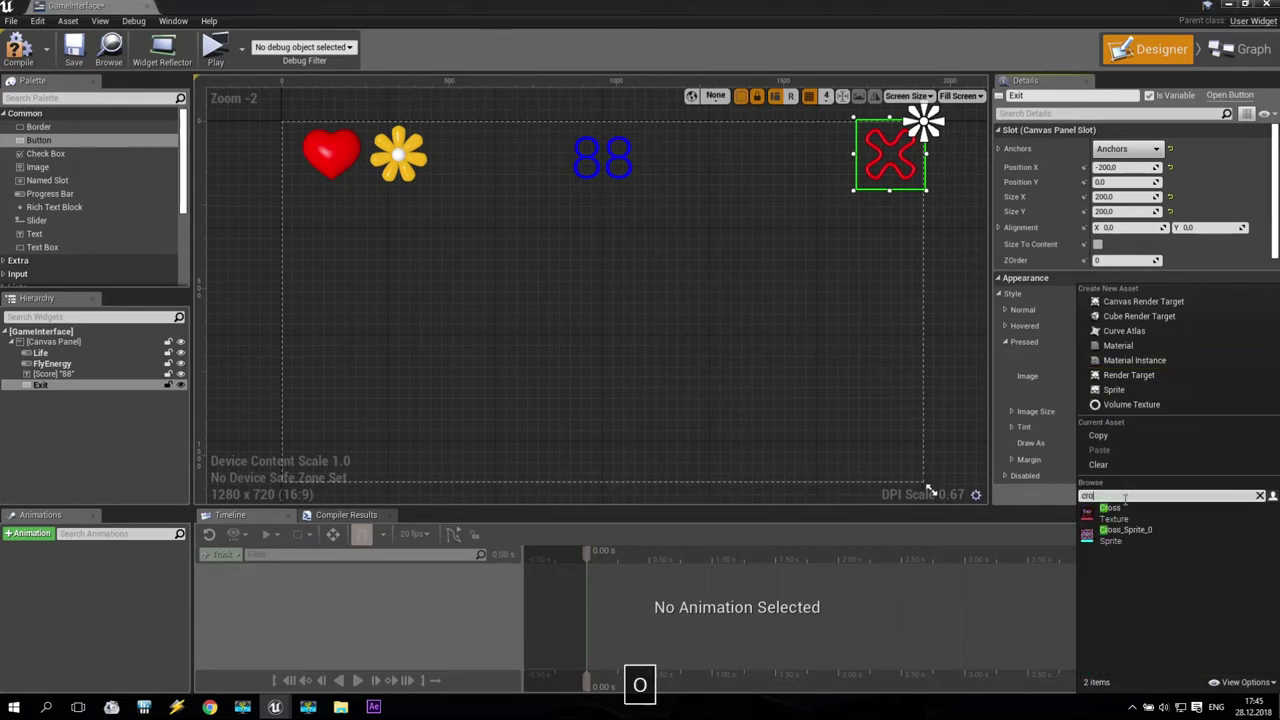
click(1127, 514)
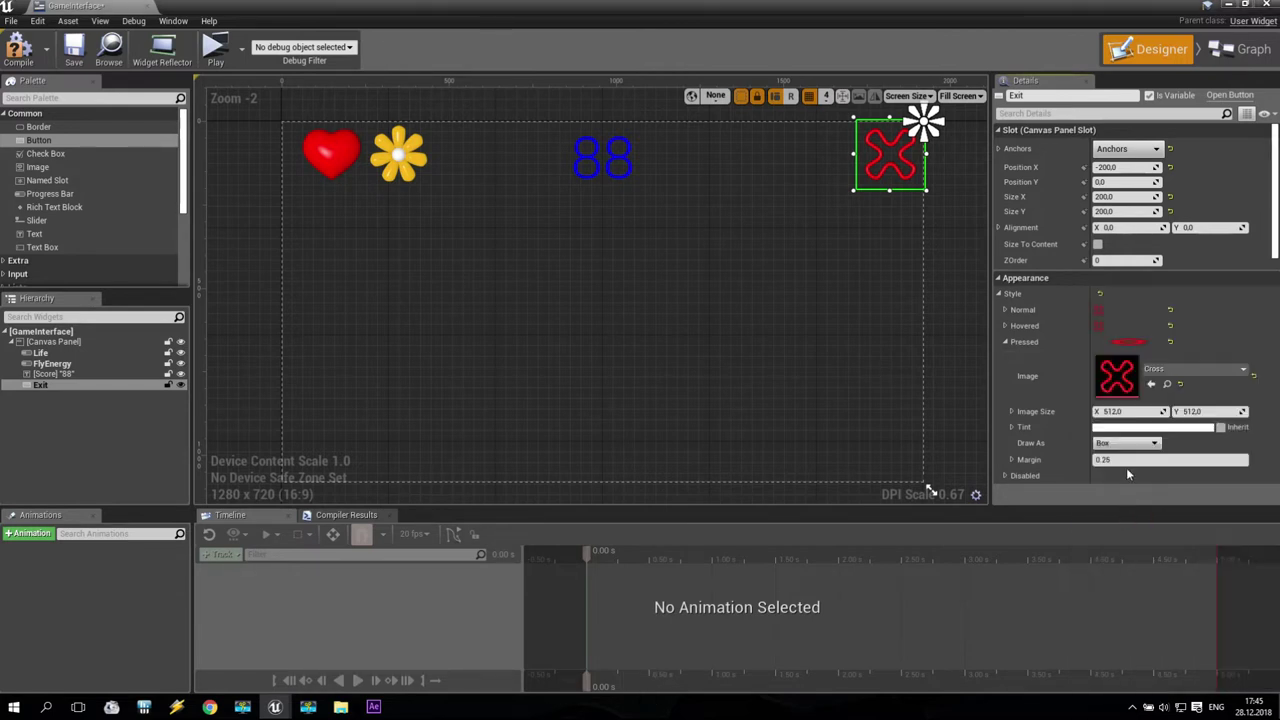
click(1005, 341)
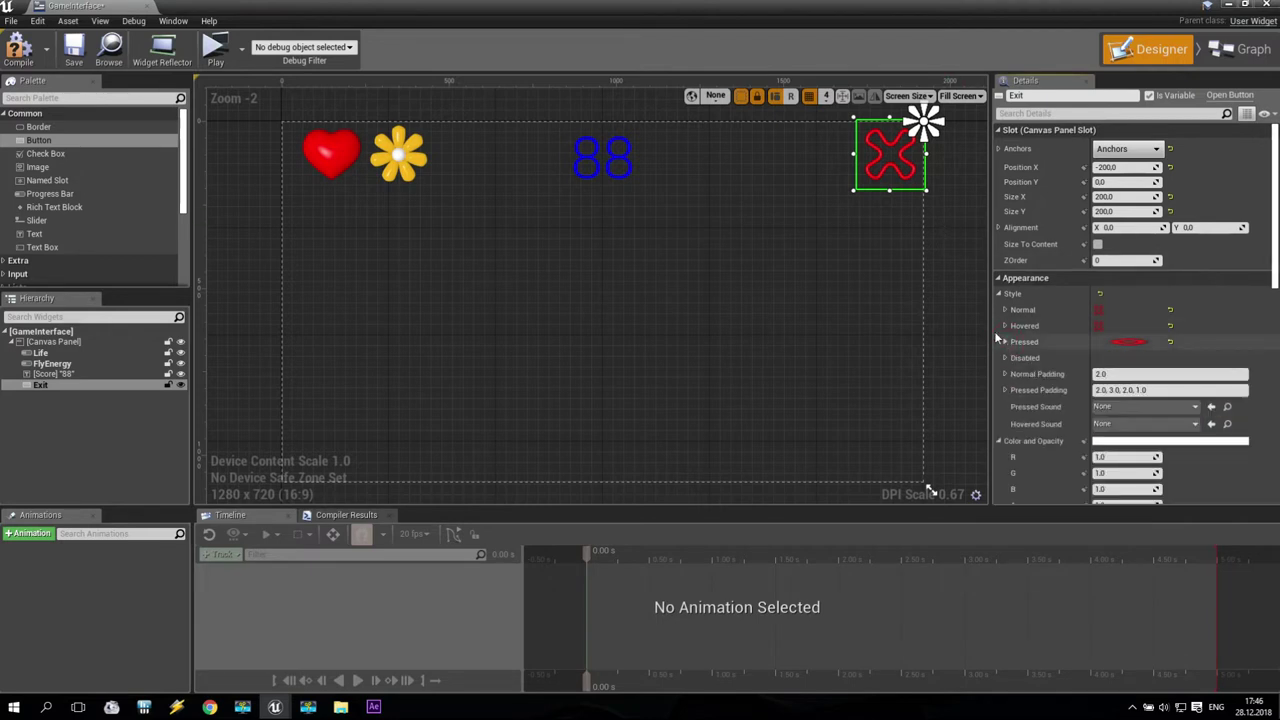
click(940, 180)
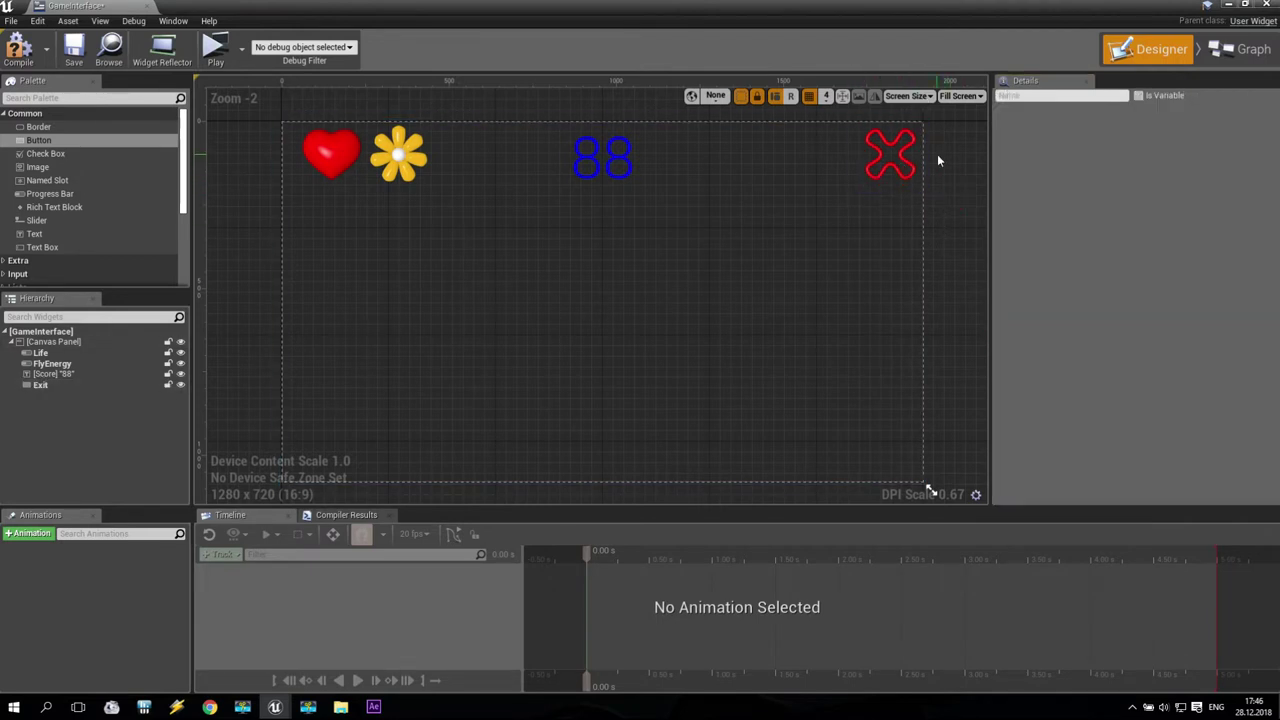
- Compile the GameInterface widget and check its Save on Compile options
click(888, 168)
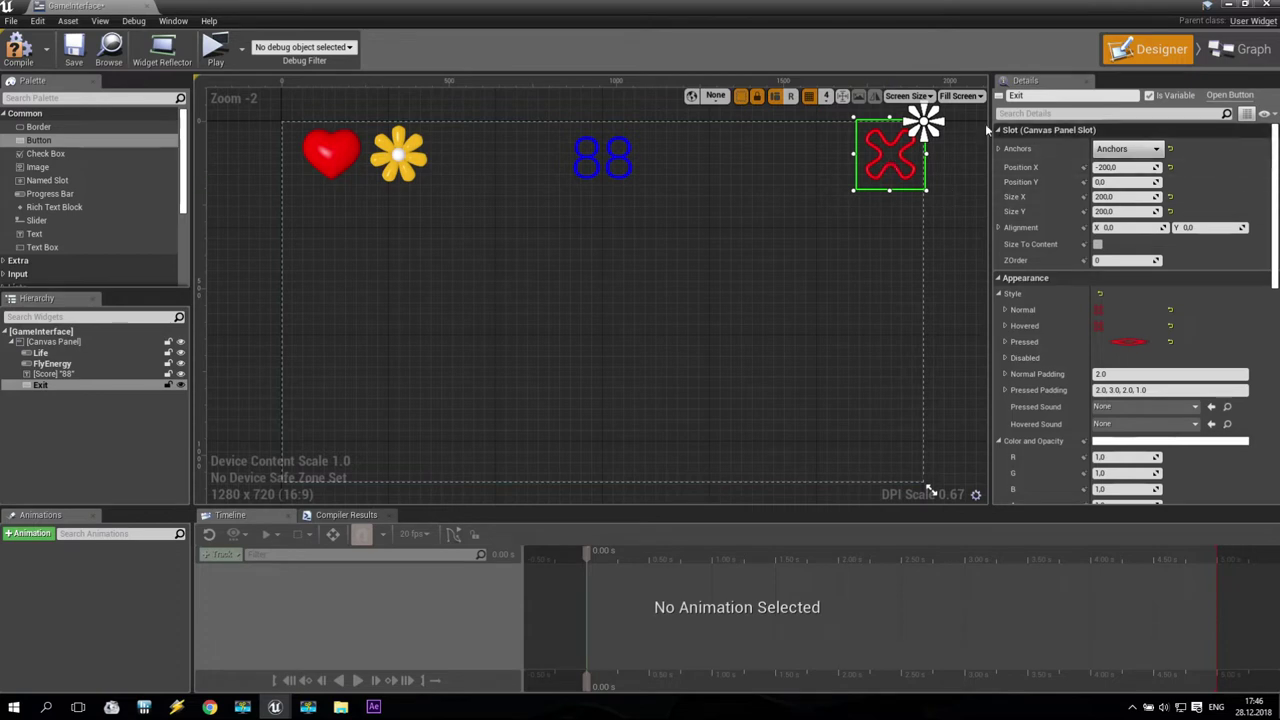
click(20, 50)
click(46, 52)
mouse_move(100, 77)
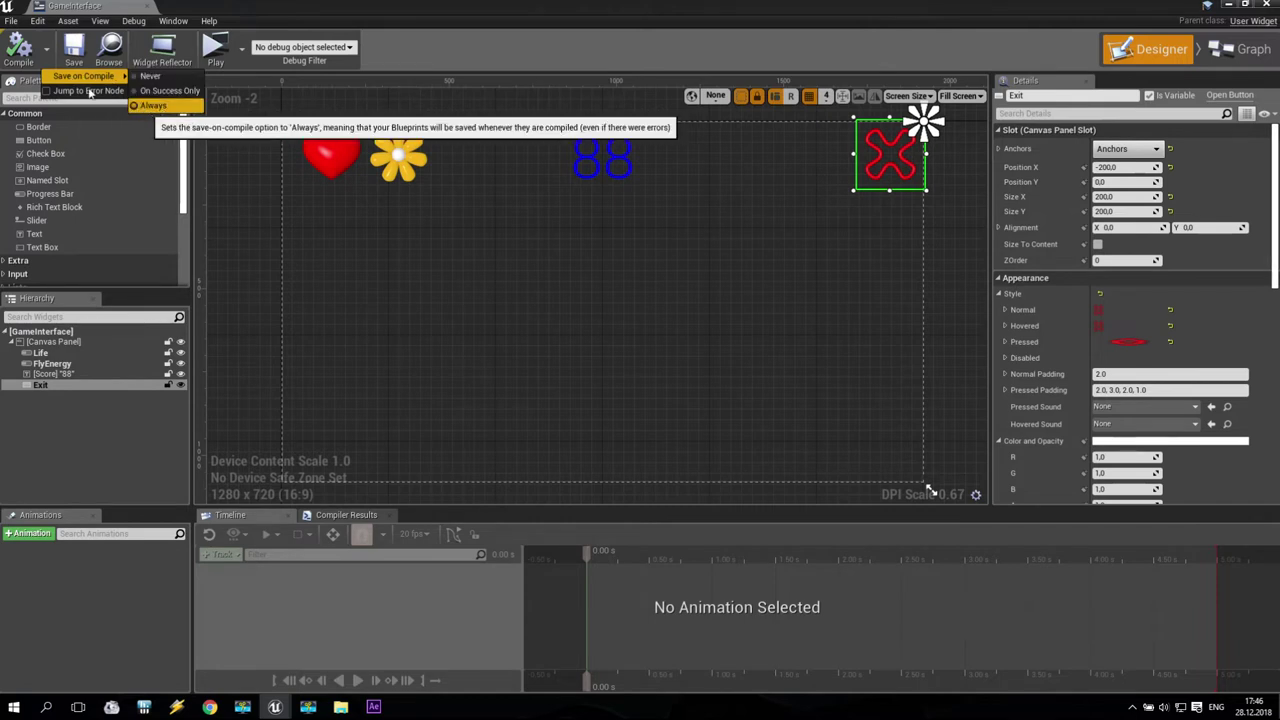
click(18, 55)
click(414, 51)
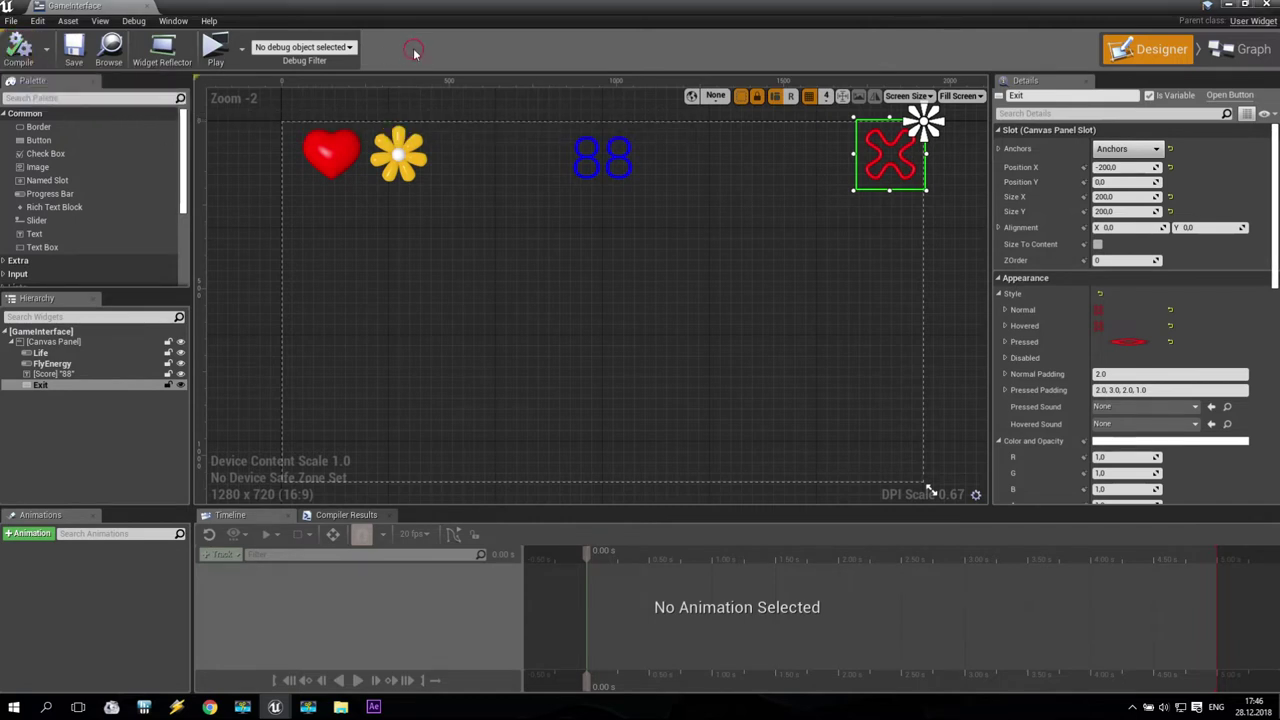
- Add an On Clicked event for the Exit button to the event graph
click(45, 385)
scroll(1174, 282, down, 10)
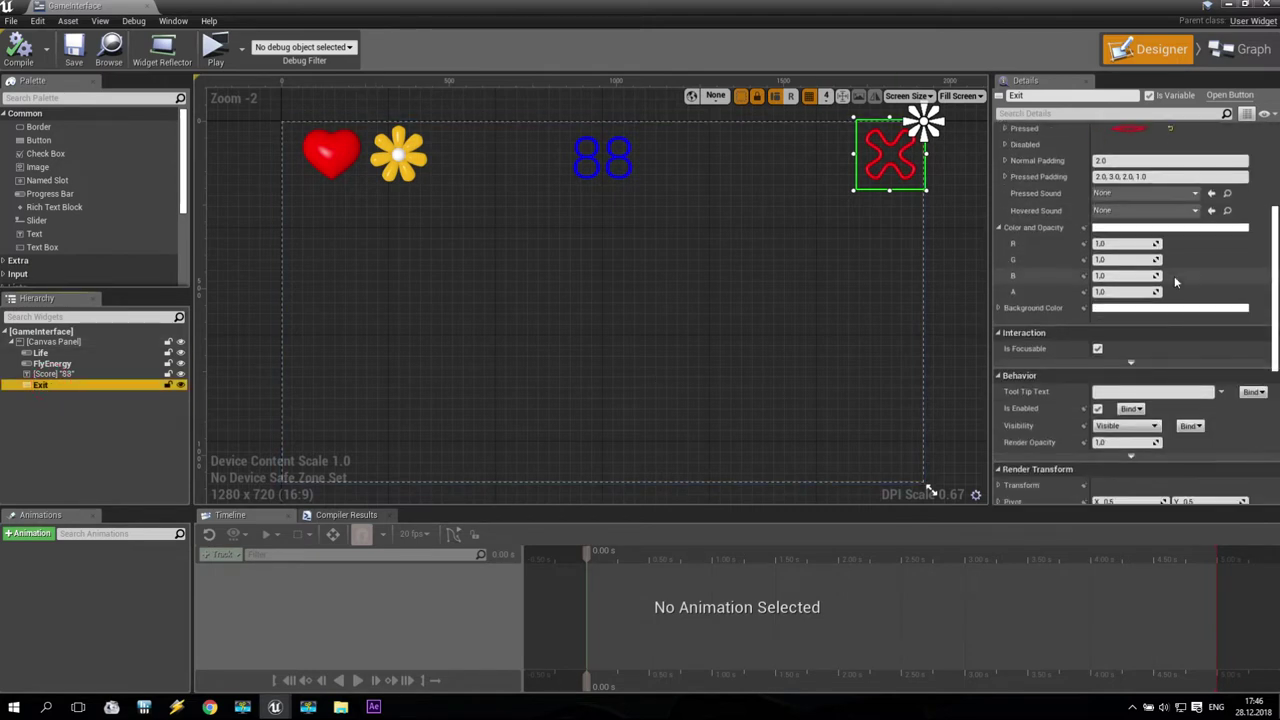
scroll(1175, 283, down, 3)
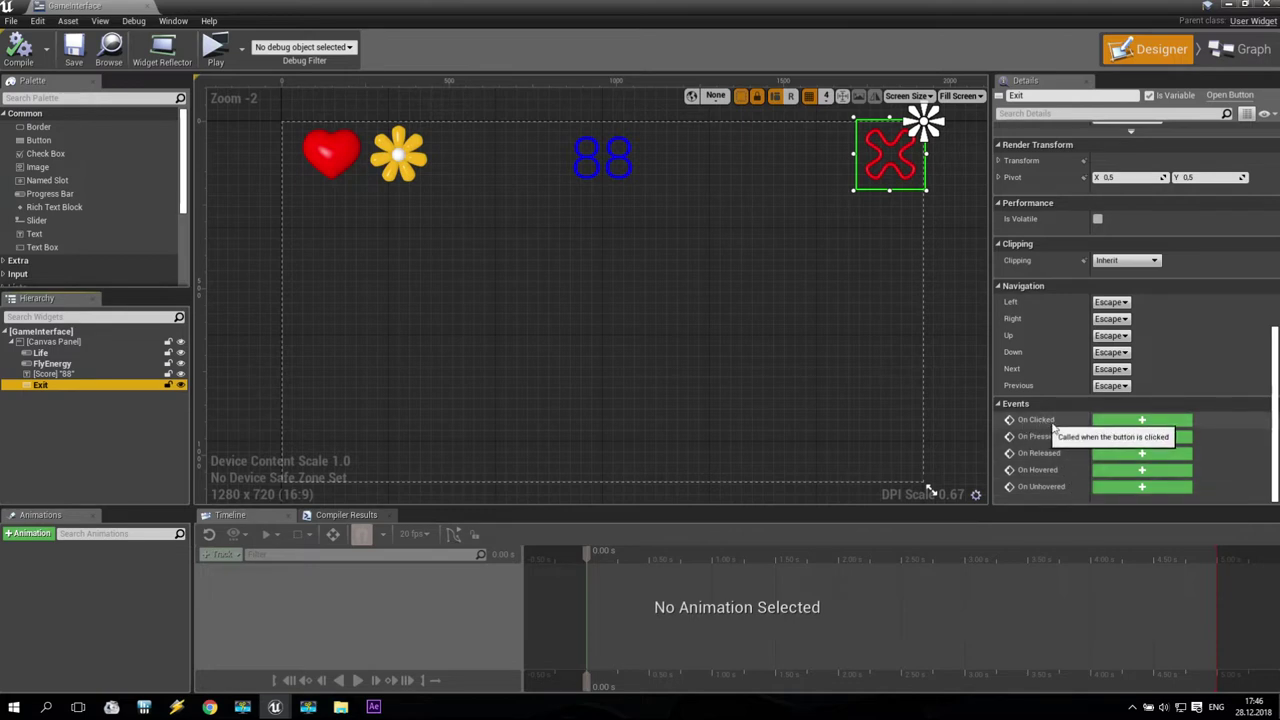
click(1143, 421)
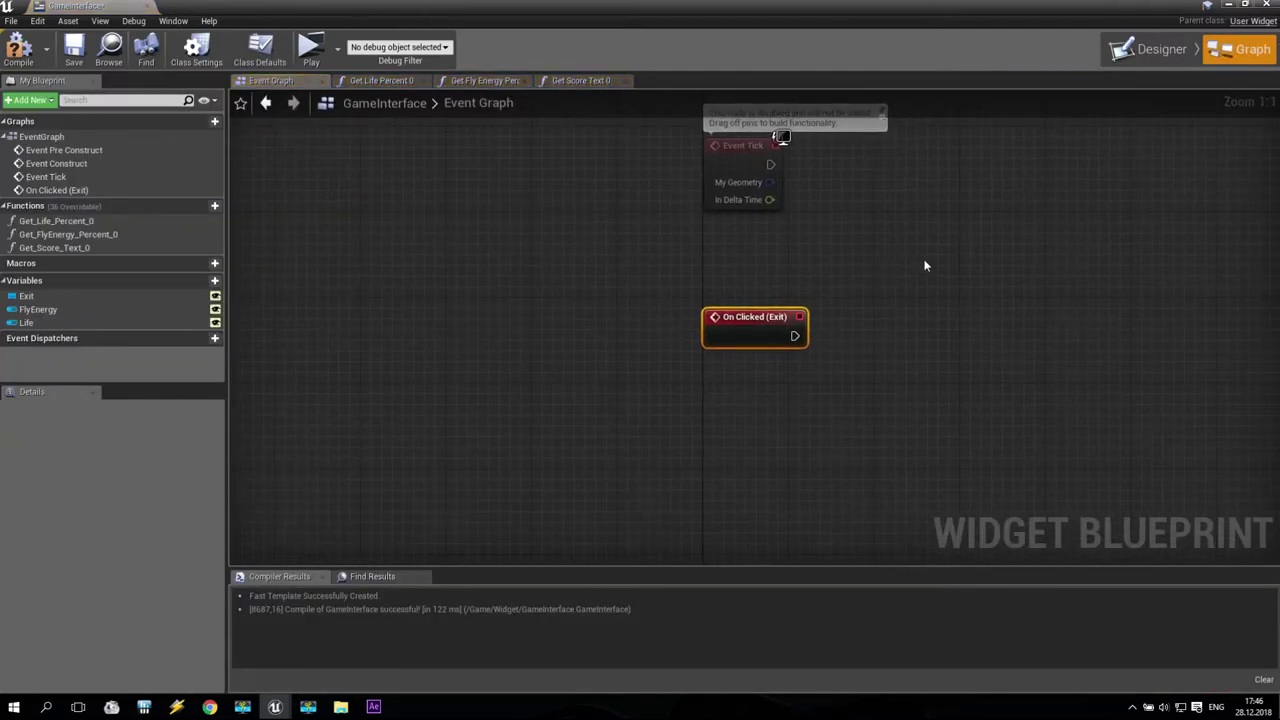
- Connect a Set Game Paused node with Paused enabled to the On Clicked (Exit) event and compile the widget
right_drag(1076, 366, 753, 349)
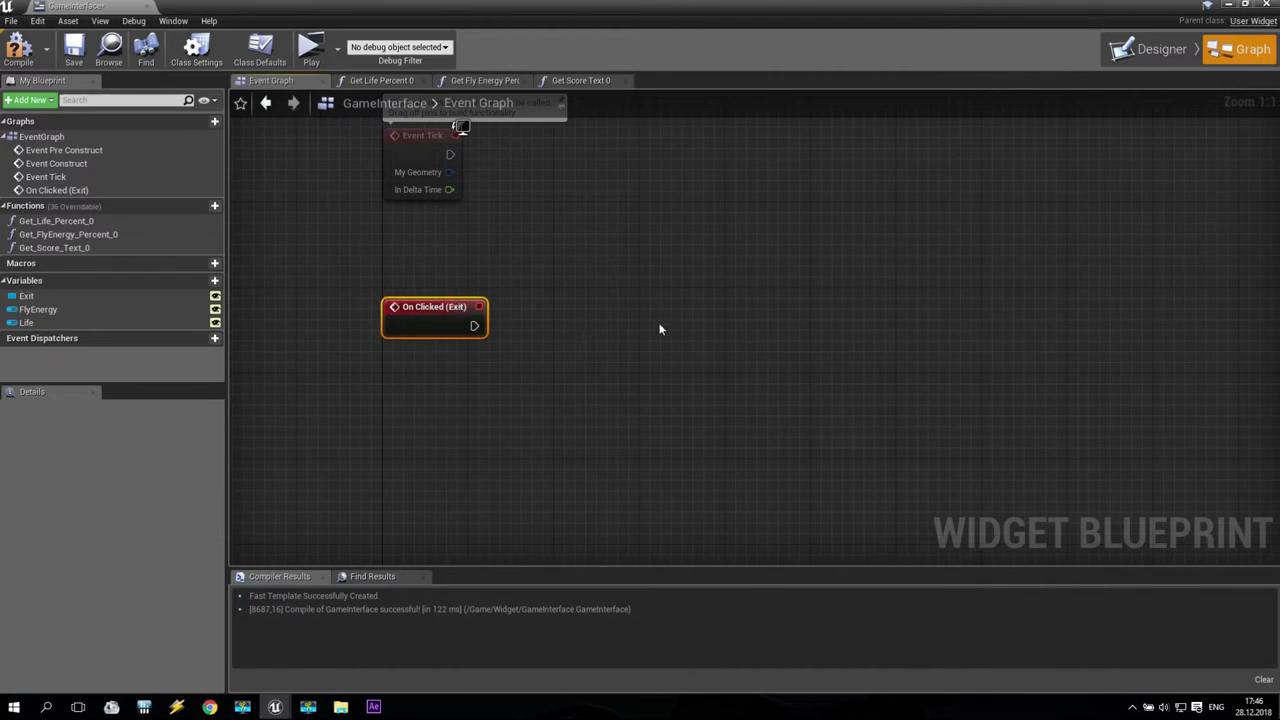
drag(474, 326, 575, 328)
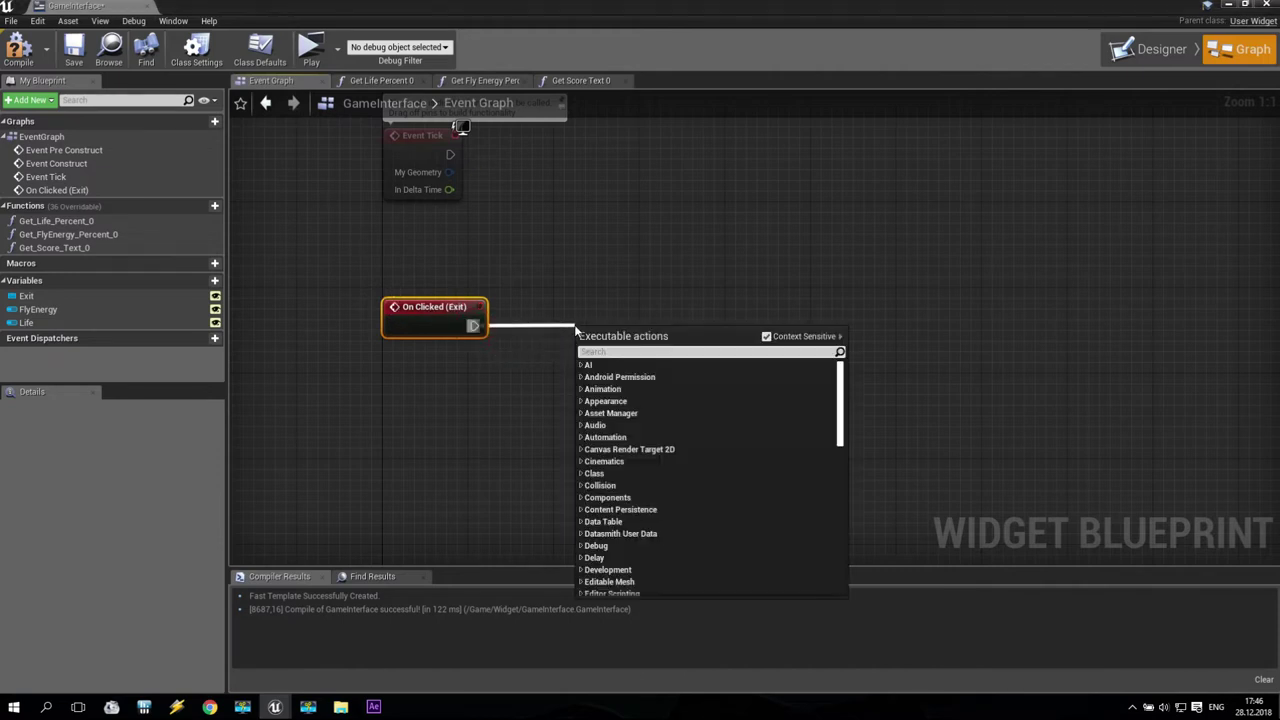
text(pau)
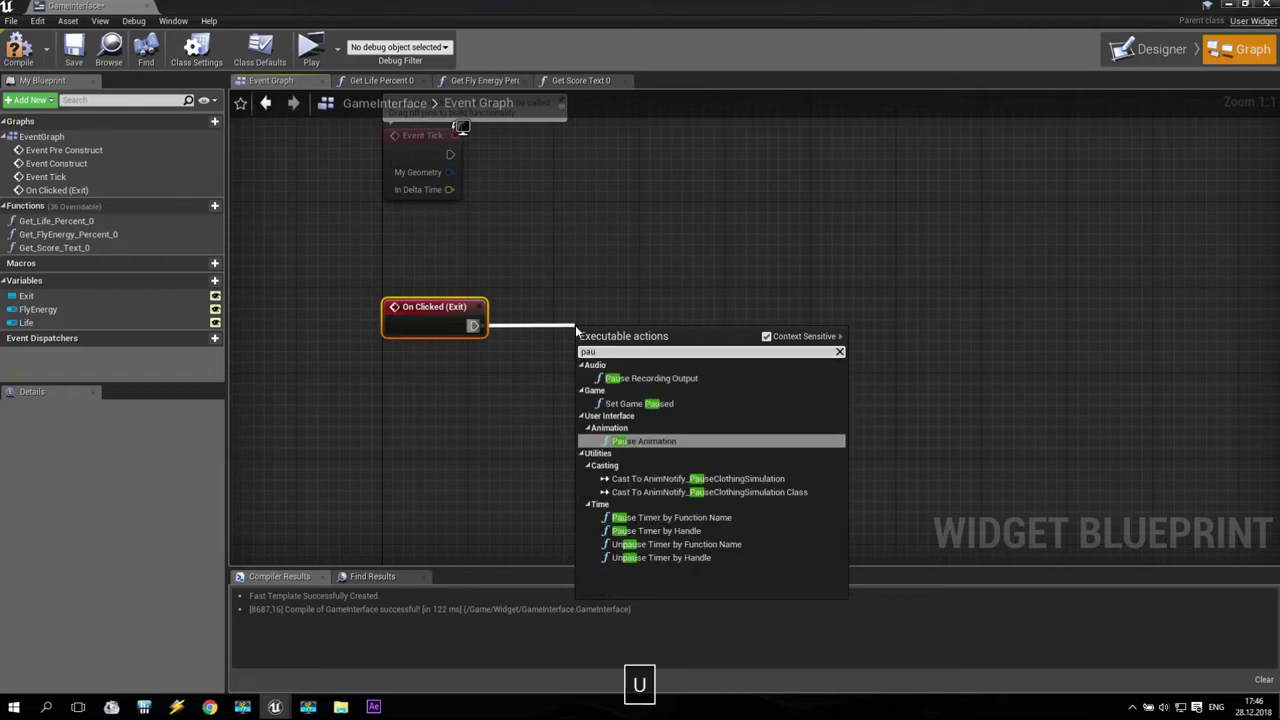
click(640, 403)
click(687, 344)
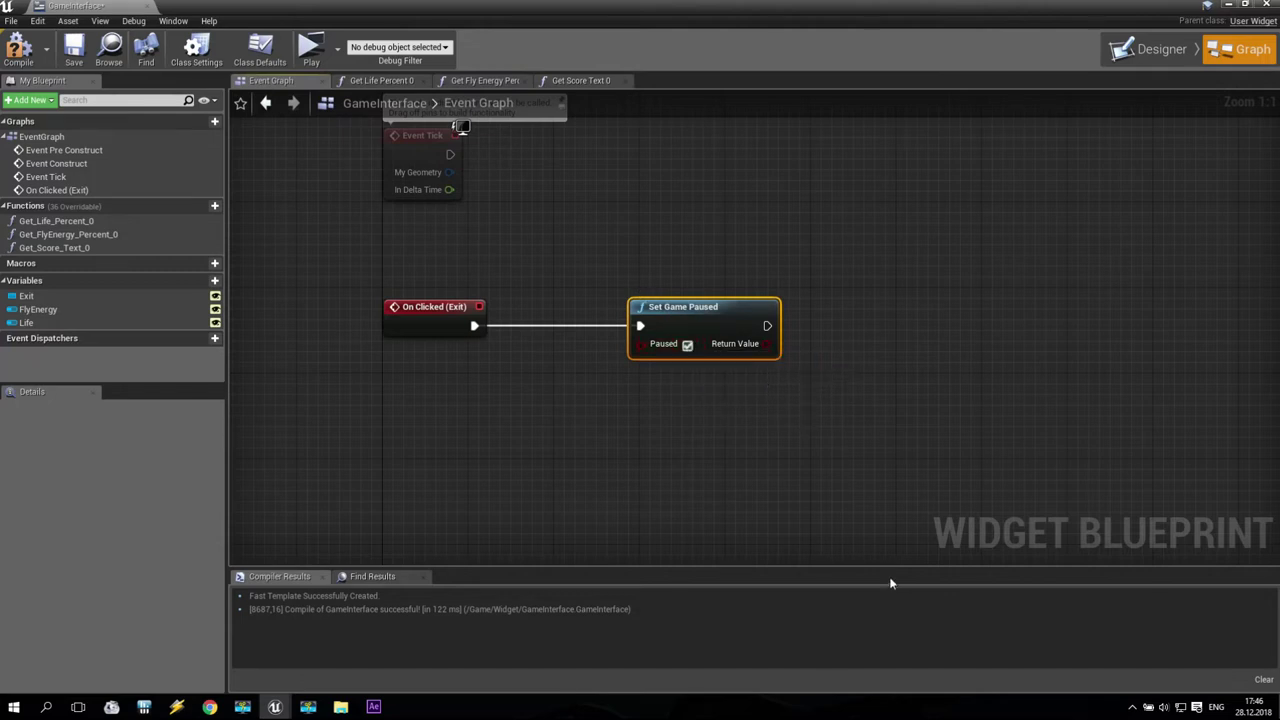
click(18, 48)
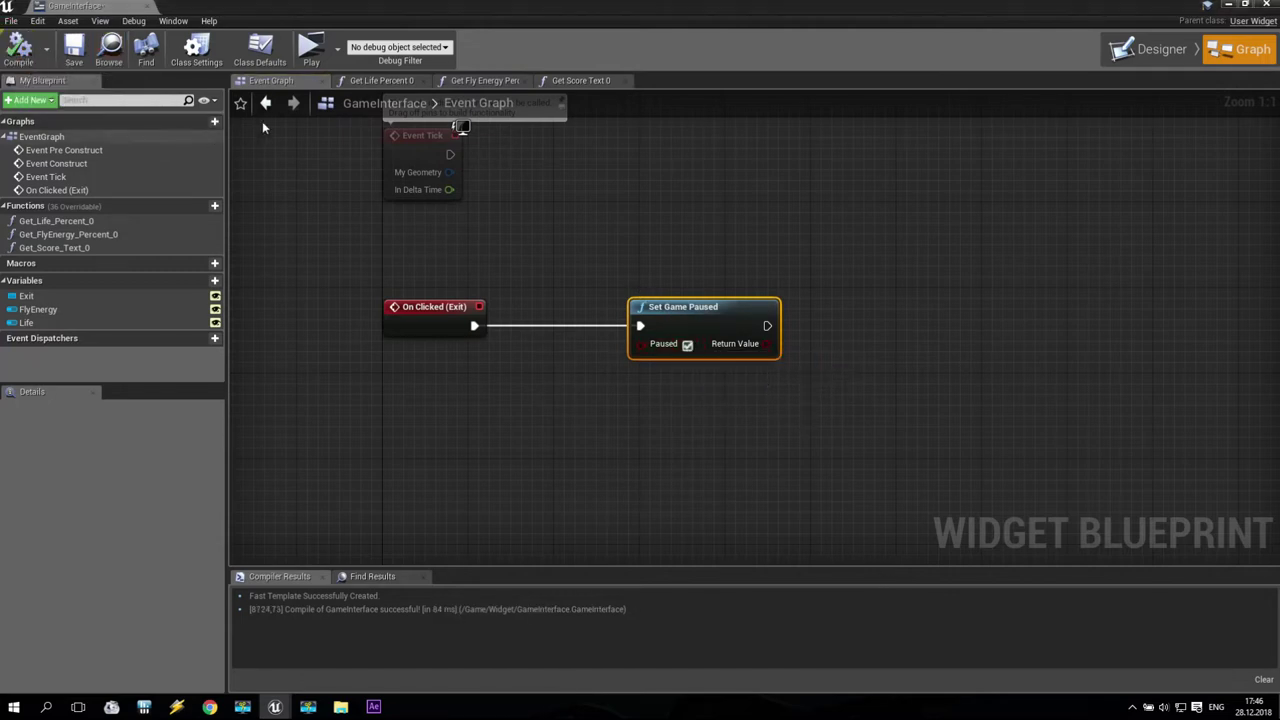
- Run the game preview and make the bull fly up repeatedly to play through the first obstacles
click(307, 60)
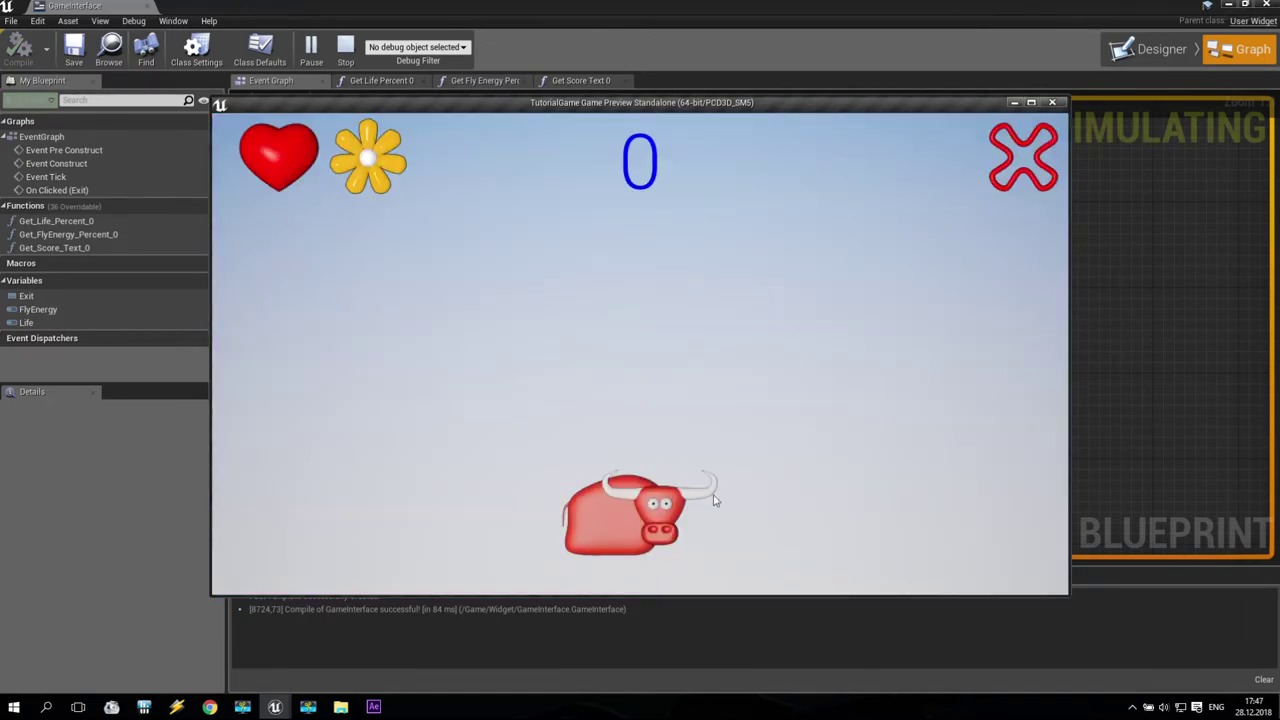
key(space)
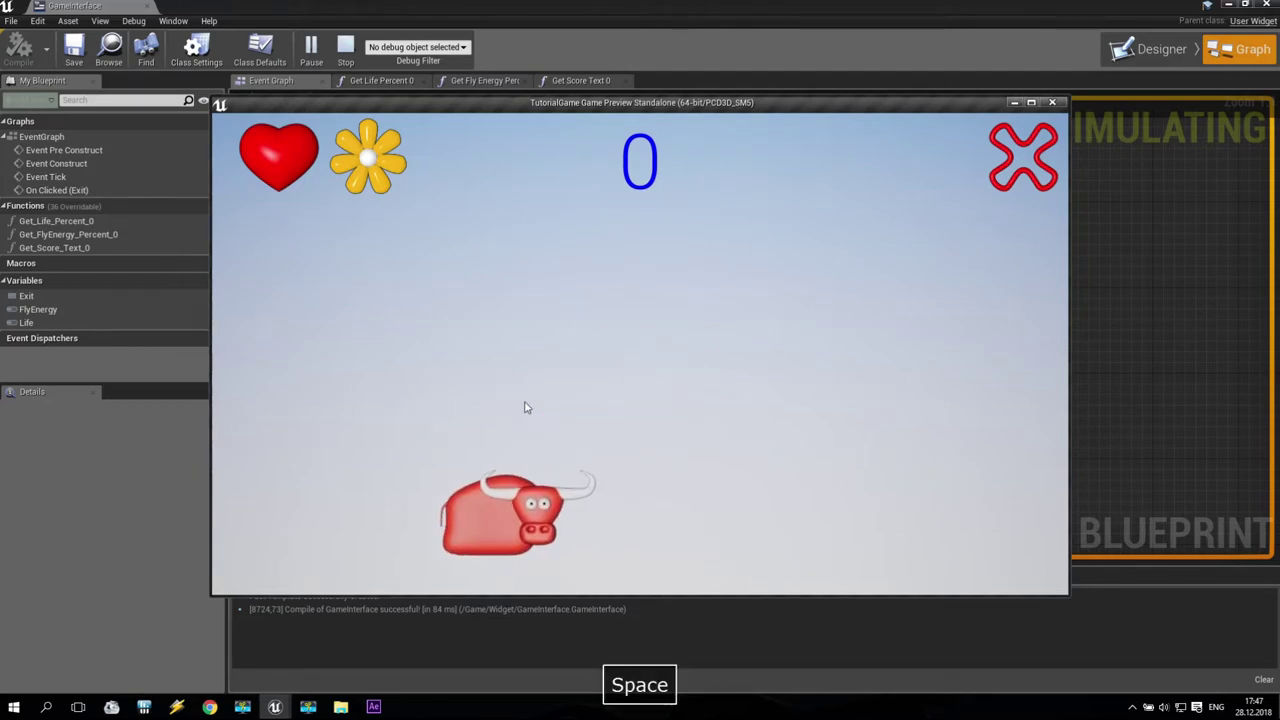
key(space)
key(space)
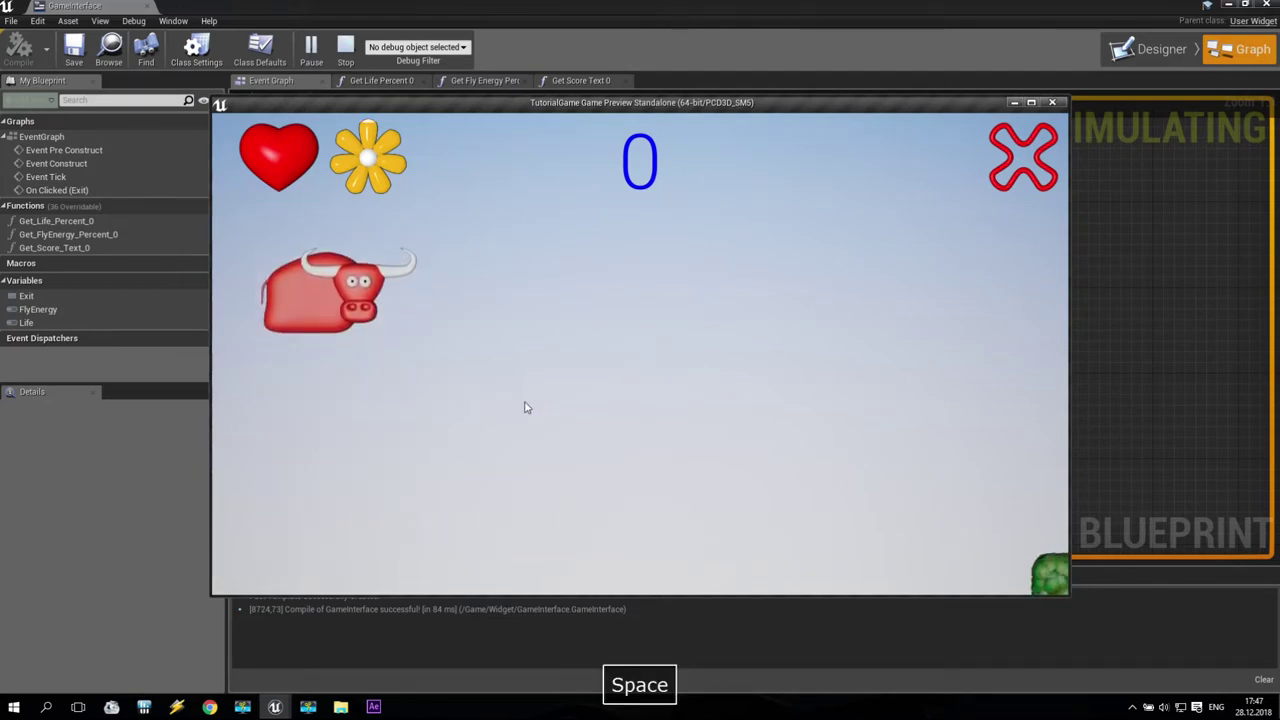
key(space)
key(space)
key(space)
key(space)
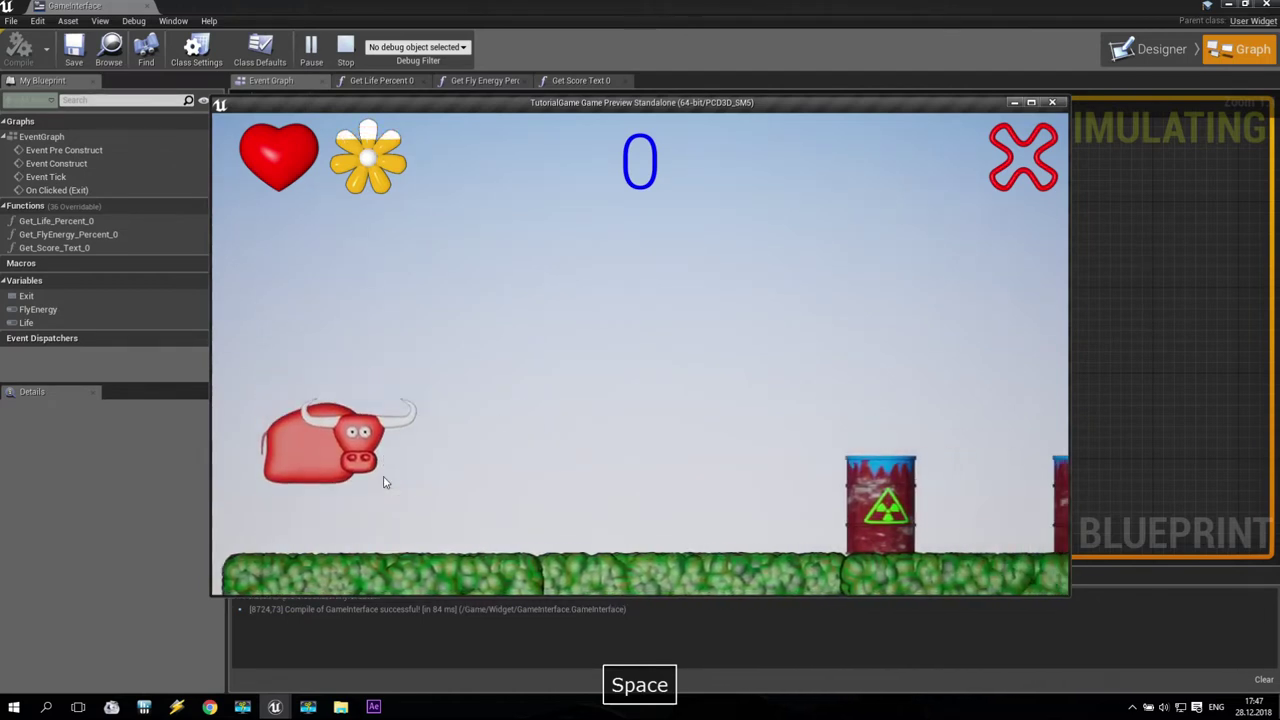
key(space)
key(space)
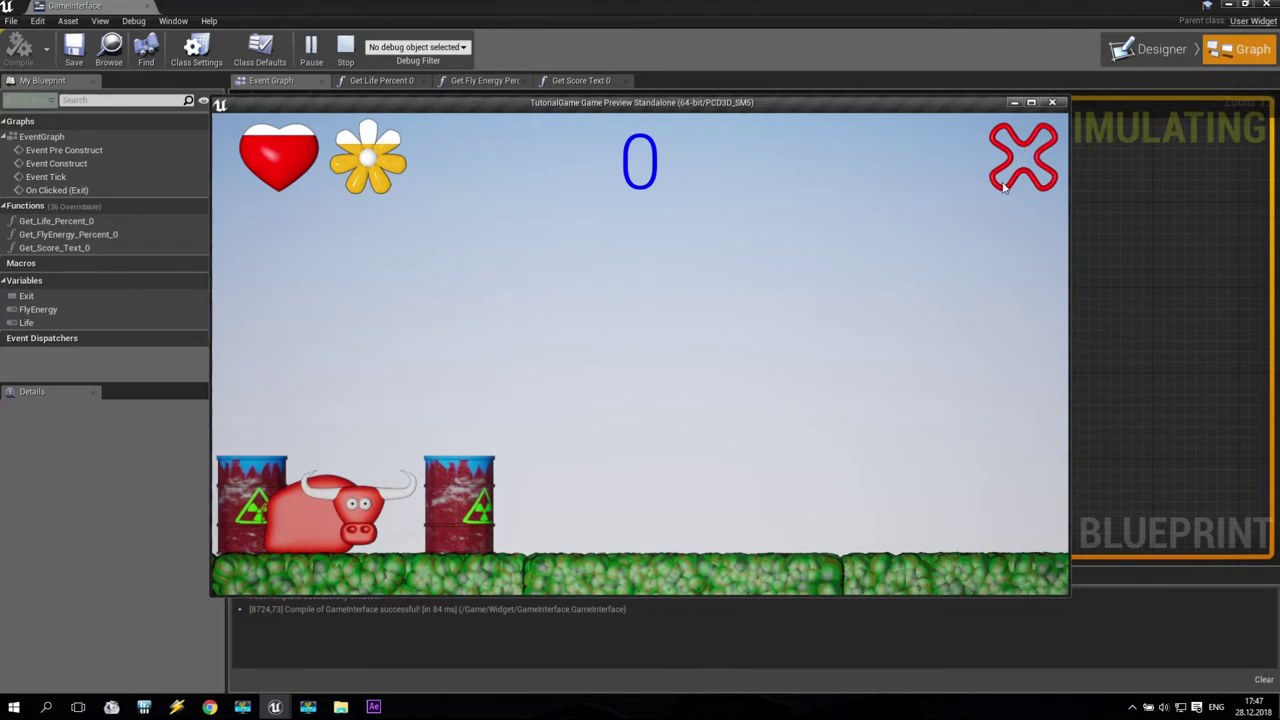
- Test the Exit button repeatedly in the running game, checking its pause function and pressed look, and close the preview
click(1016, 156)
click(1018, 158)
click(1038, 178)
click(1038, 178)
click(1038, 178)
click(1038, 178)
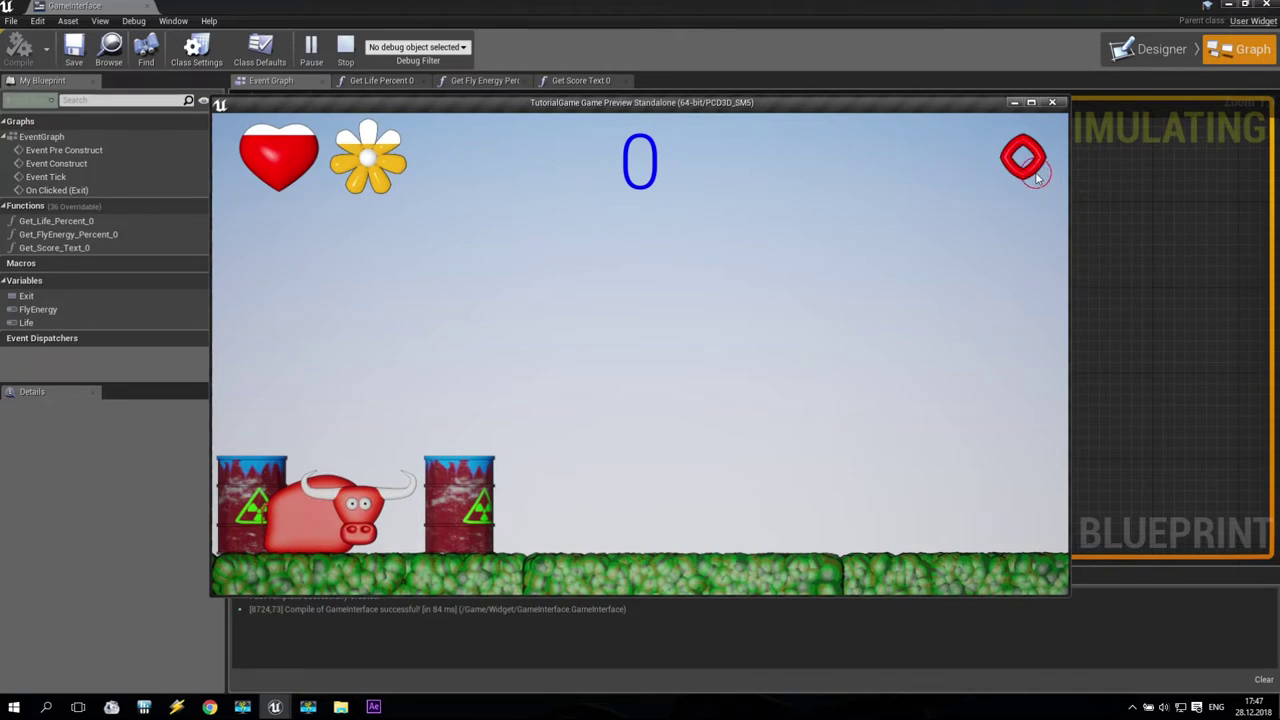
click(1035, 179)
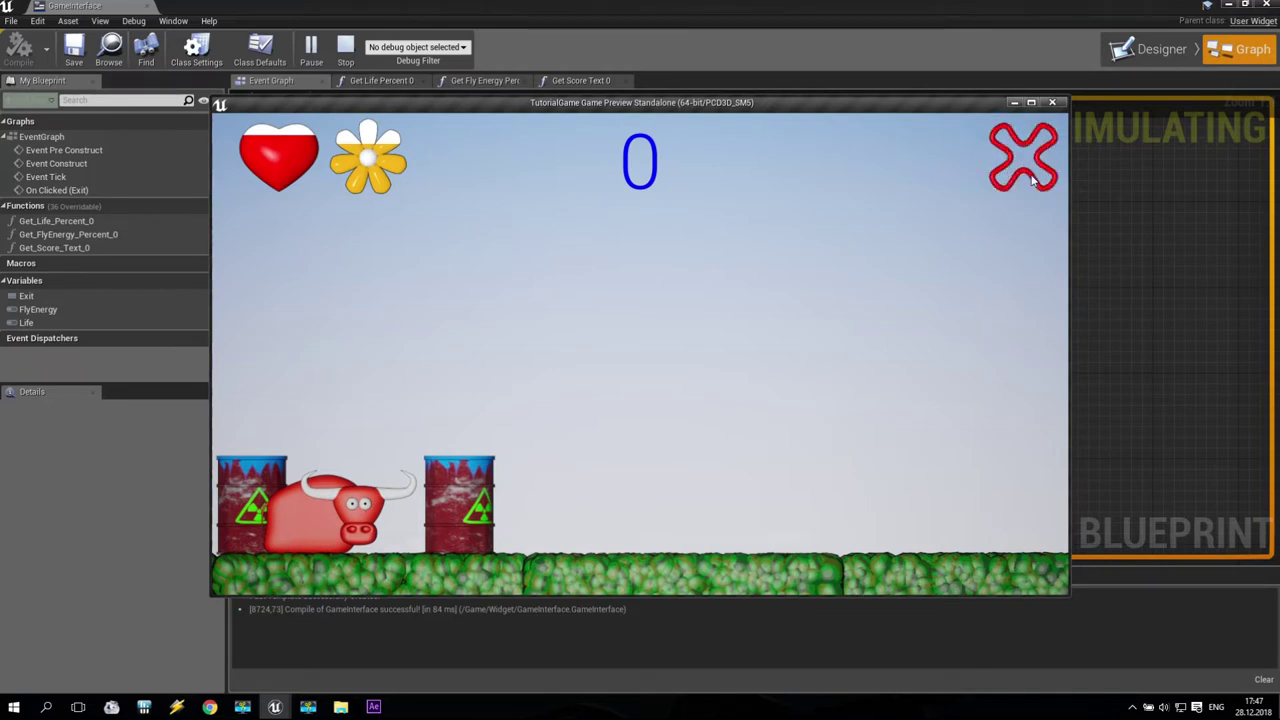
click(1035, 180)
click(1035, 178)
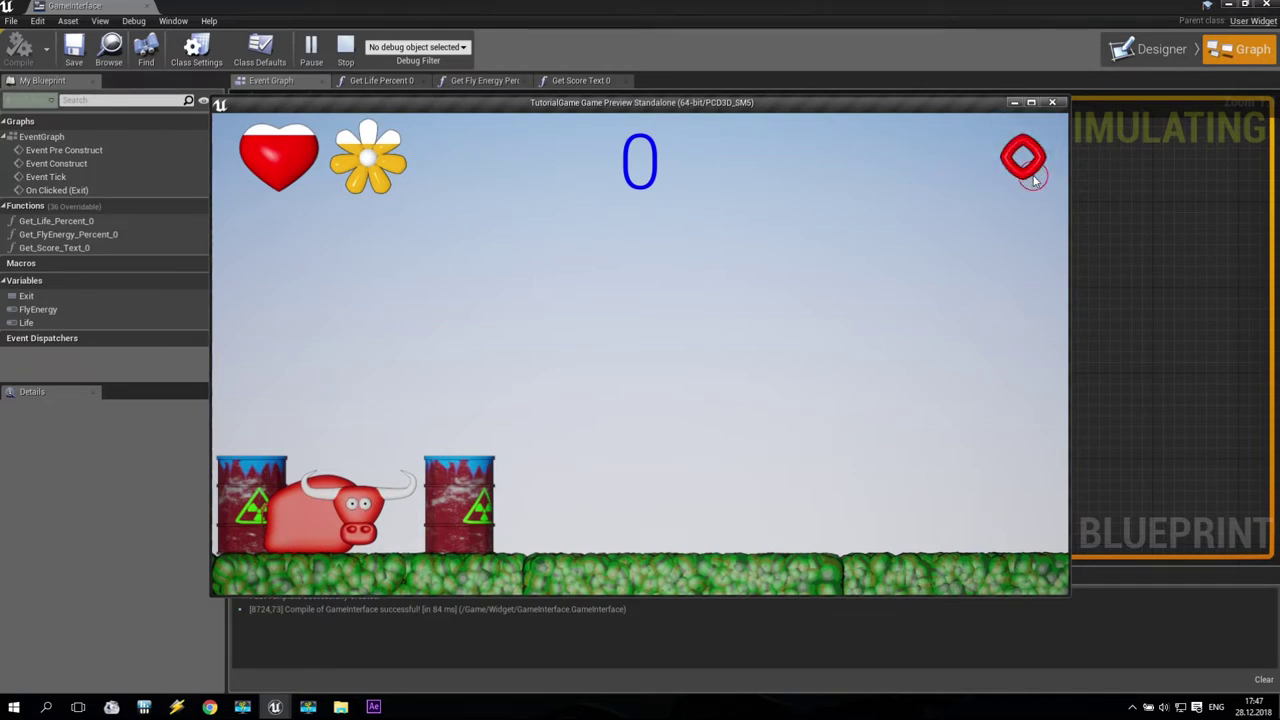
click(1052, 103)
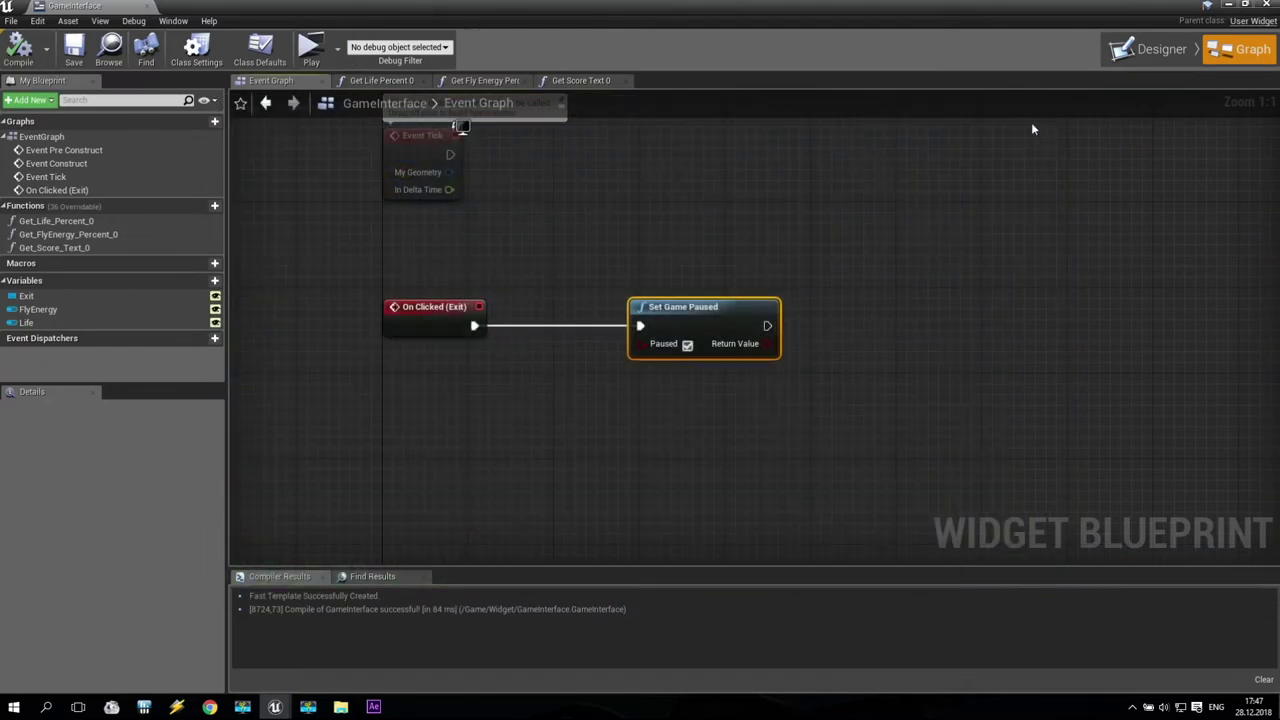
- Return to the widget's designer view and set Draw As to Image for the Exit button's Pressed style
click(1150, 49)
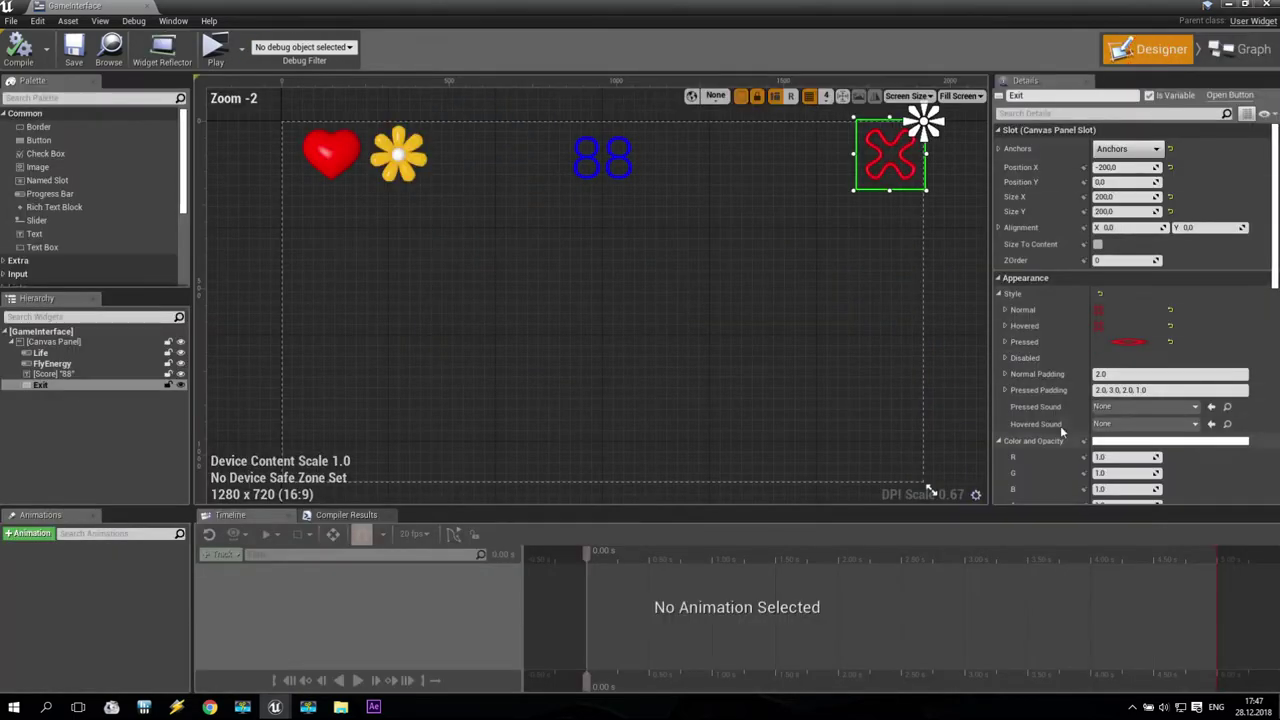
click(1006, 341)
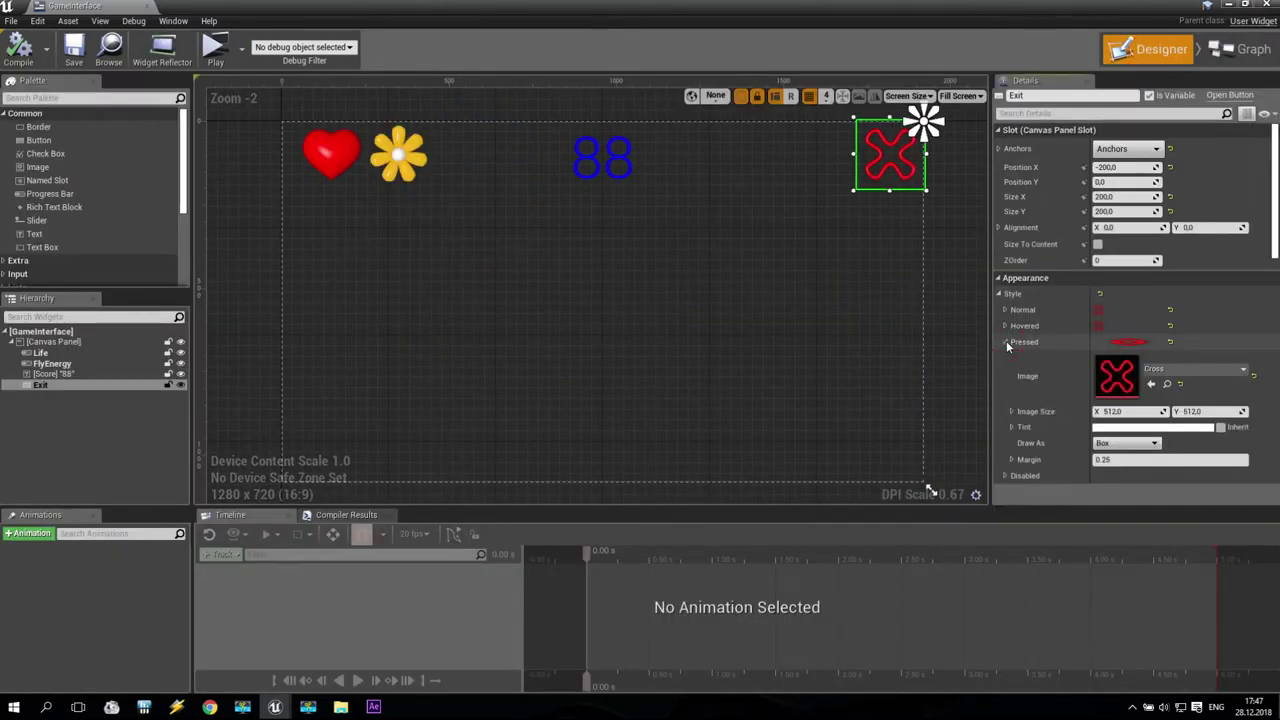
click(1127, 443)
click(1103, 481)
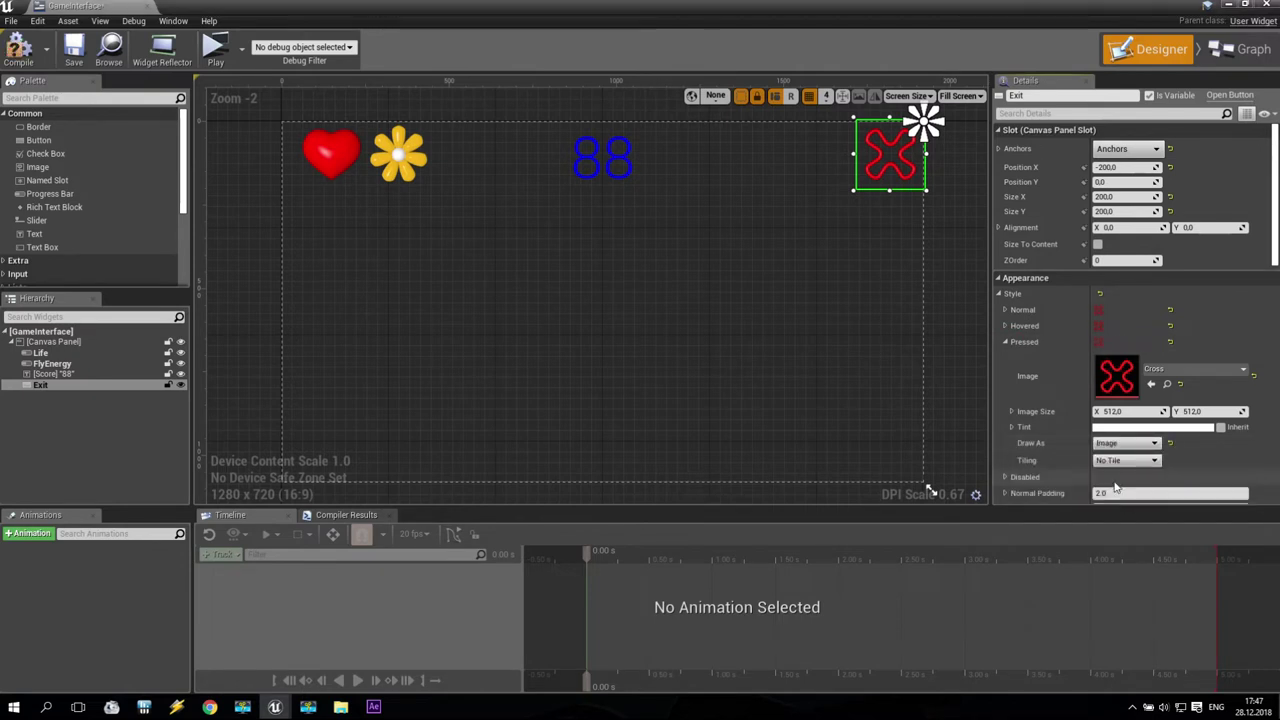
- Set Draw As to Box for the Exit button's Pressed style, compile the widget, and clear the selection
click(1122, 444)
click(1105, 463)
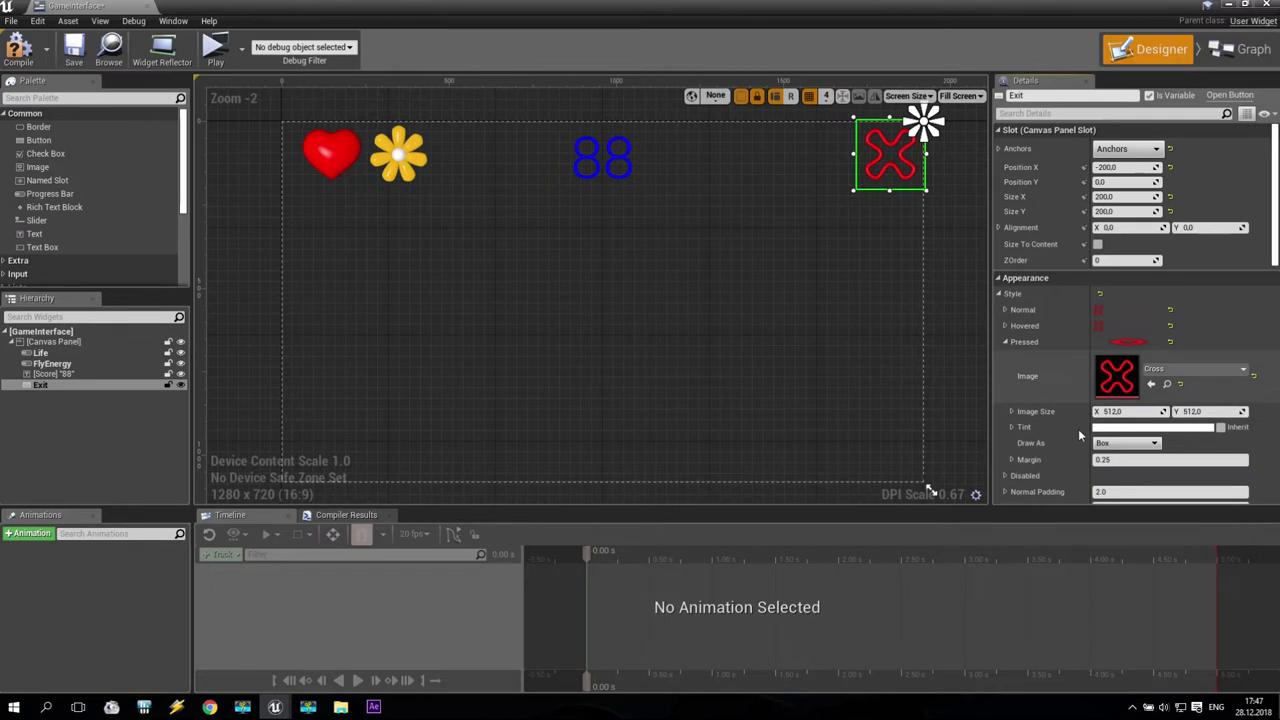
click(1005, 341)
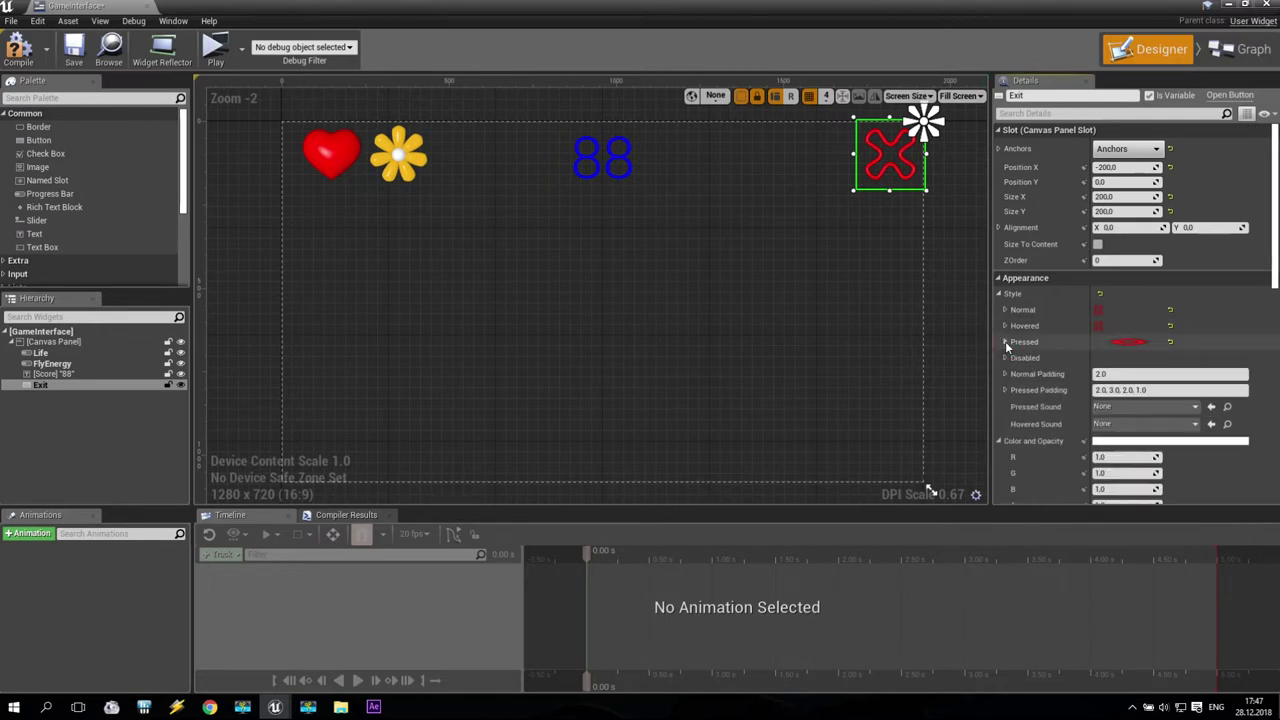
click(18, 45)
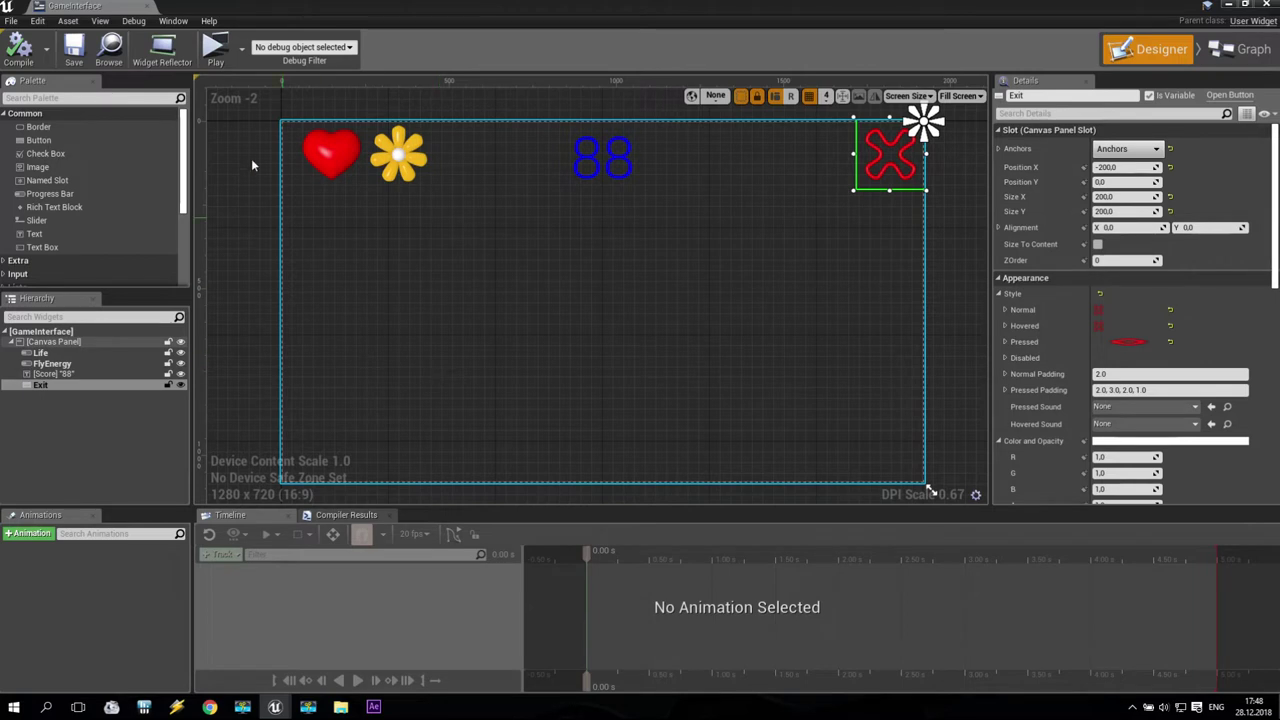
click(951, 272)
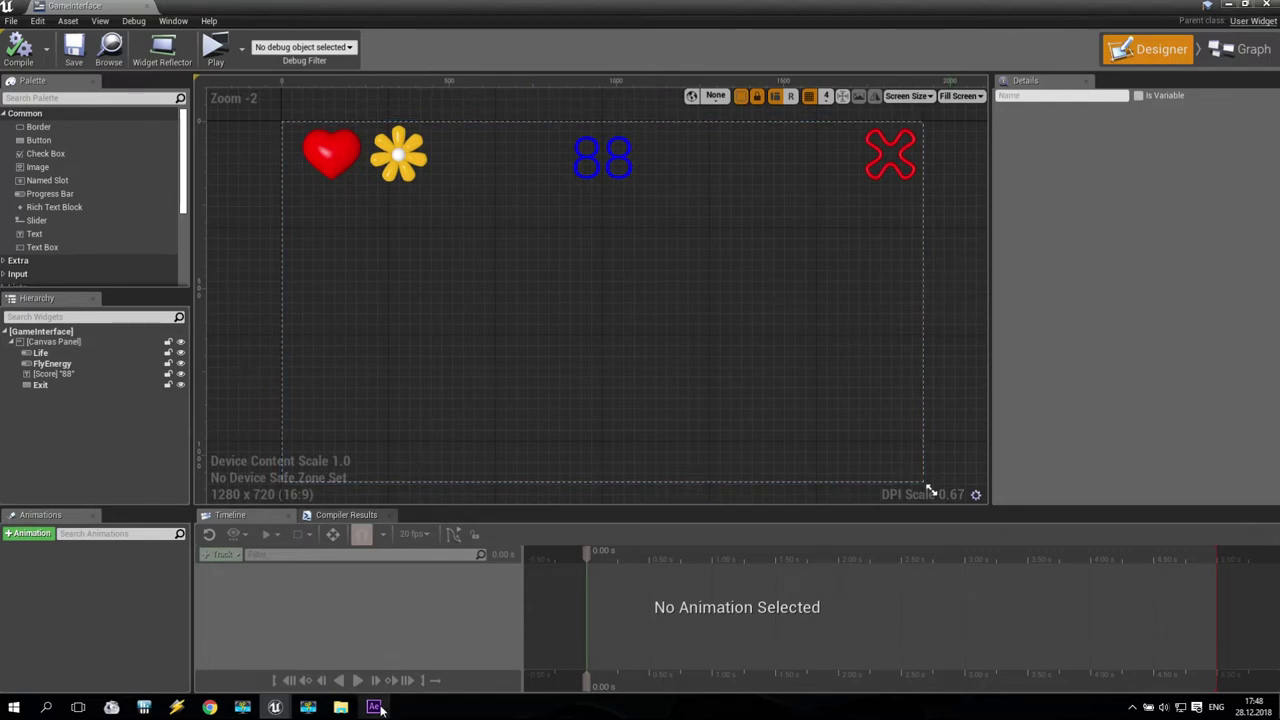
- Switch to After Effects and create a 1920 x 1080 px composition with a duration of 0;00;00;01
mouse_move(380, 708)
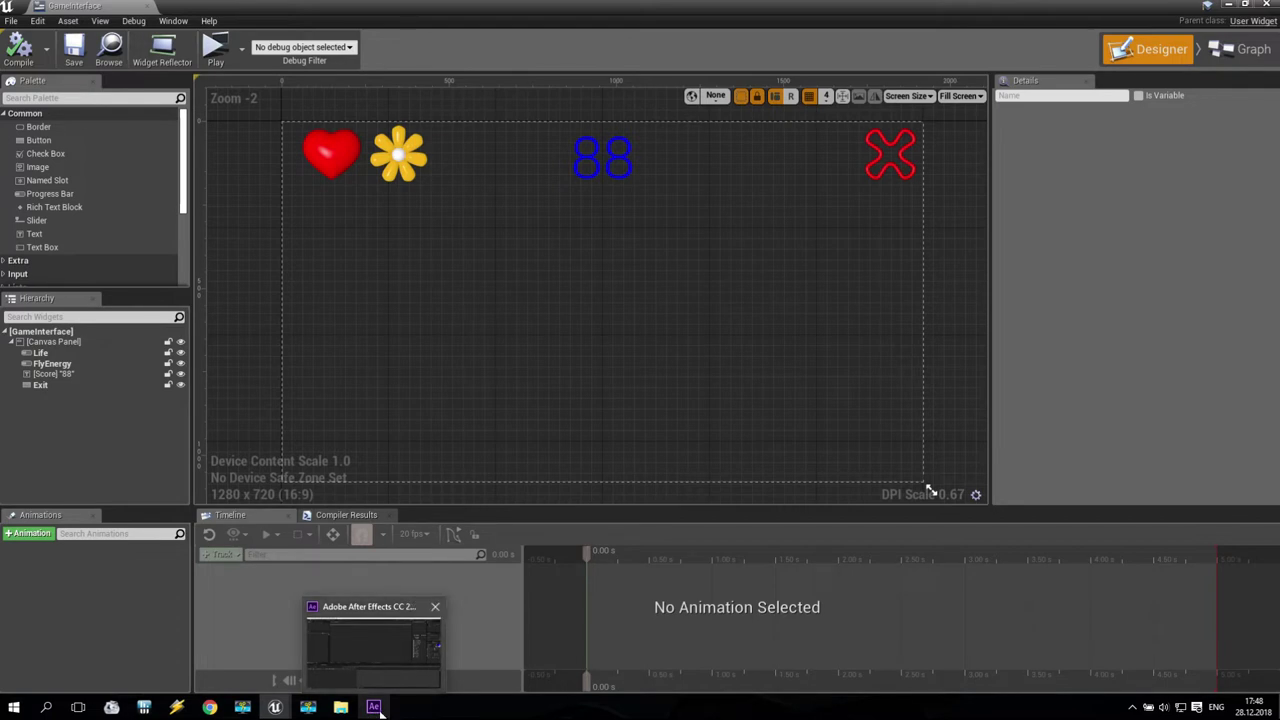
click(378, 708)
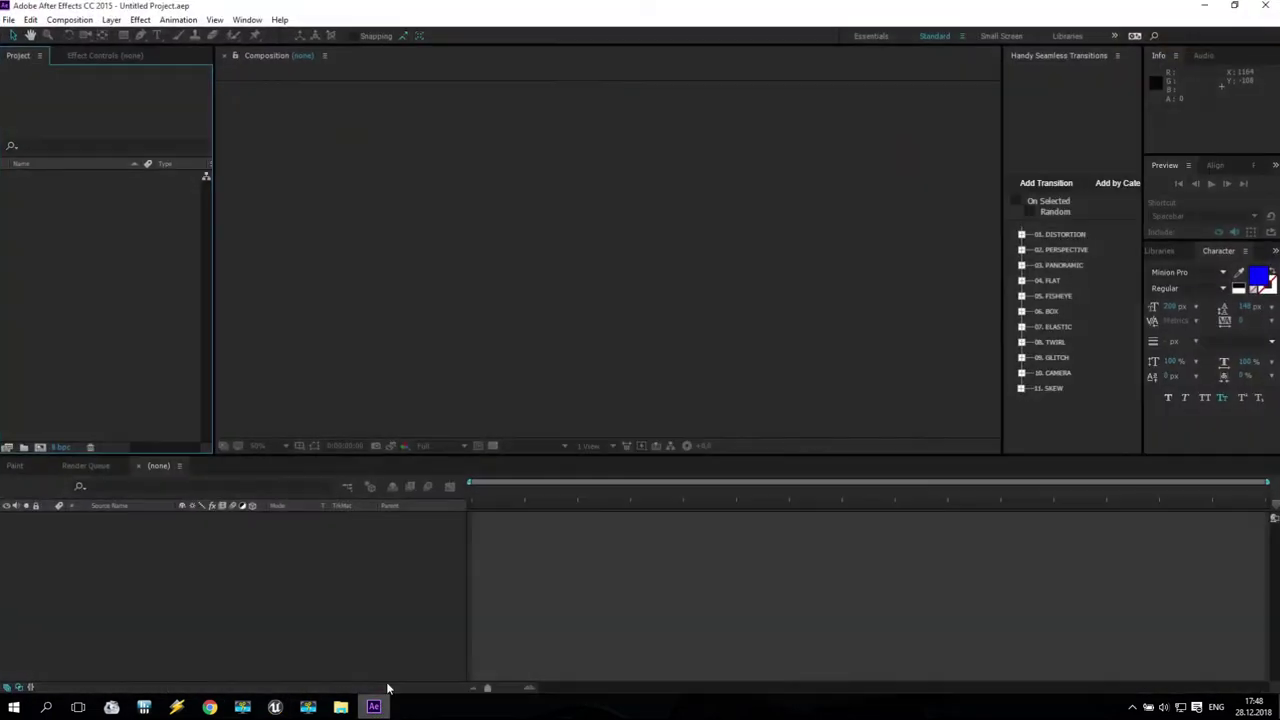
click(40, 447)
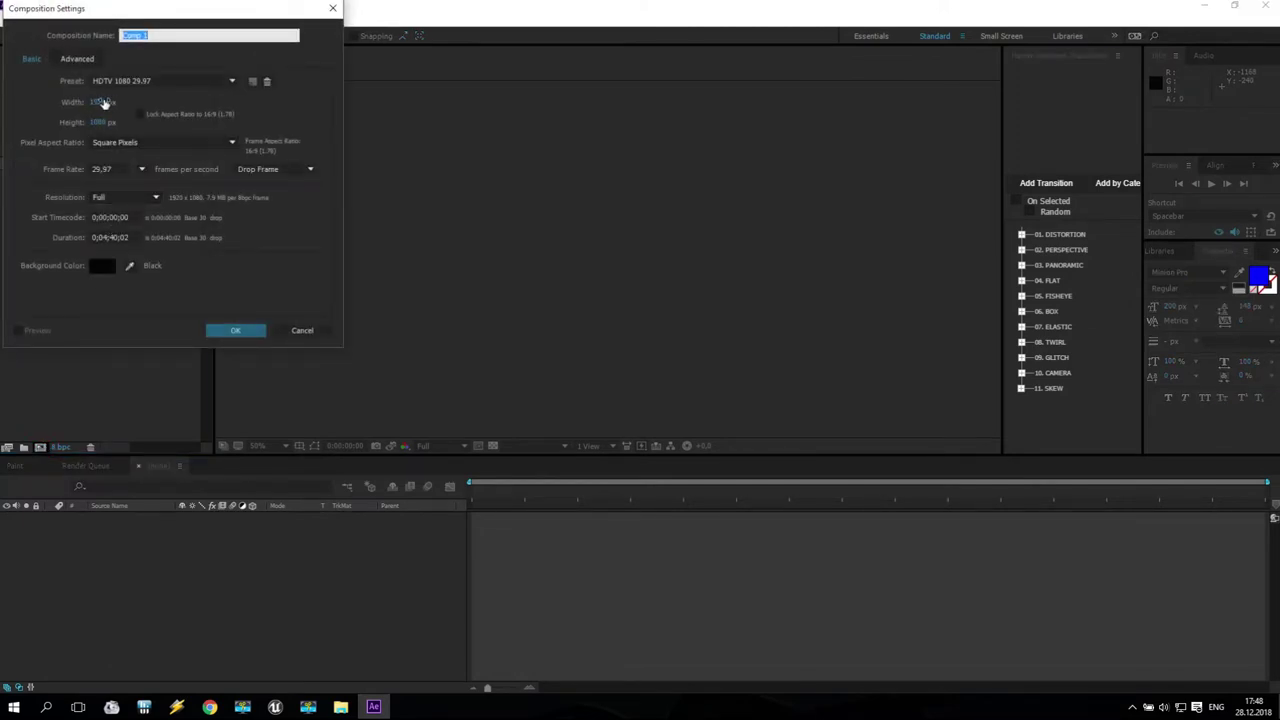
click(101, 238)
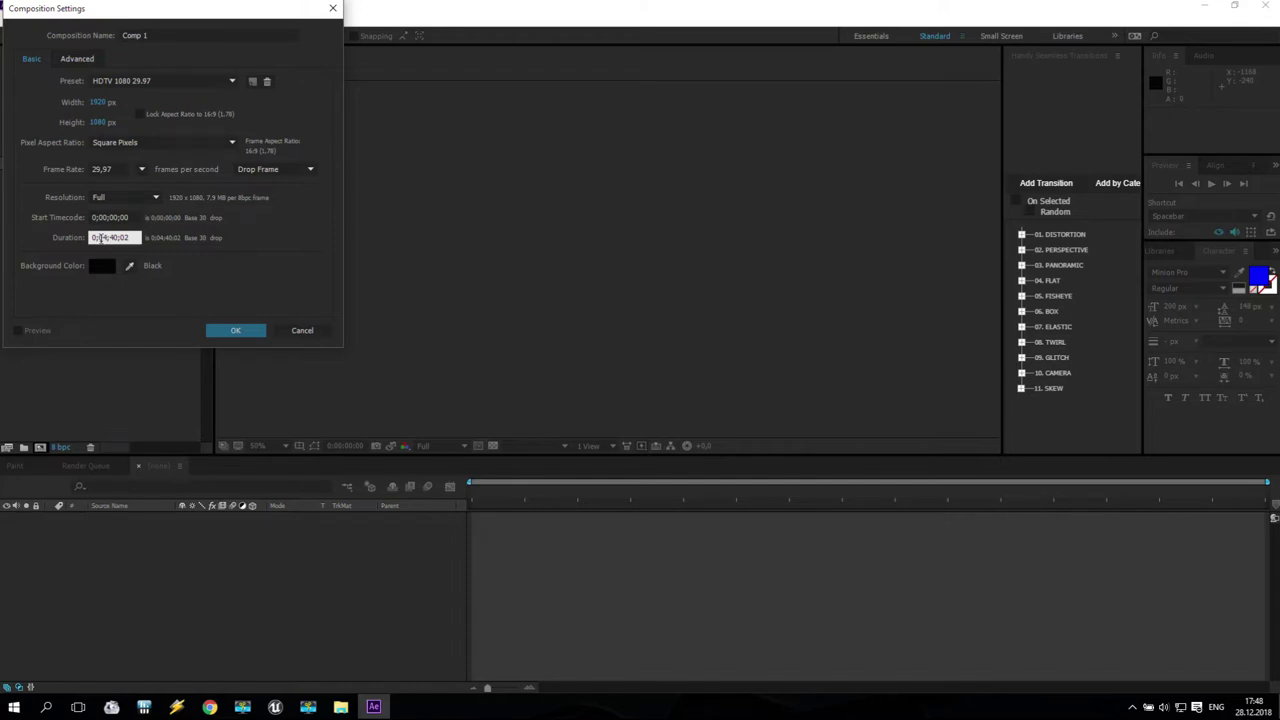
text(0)
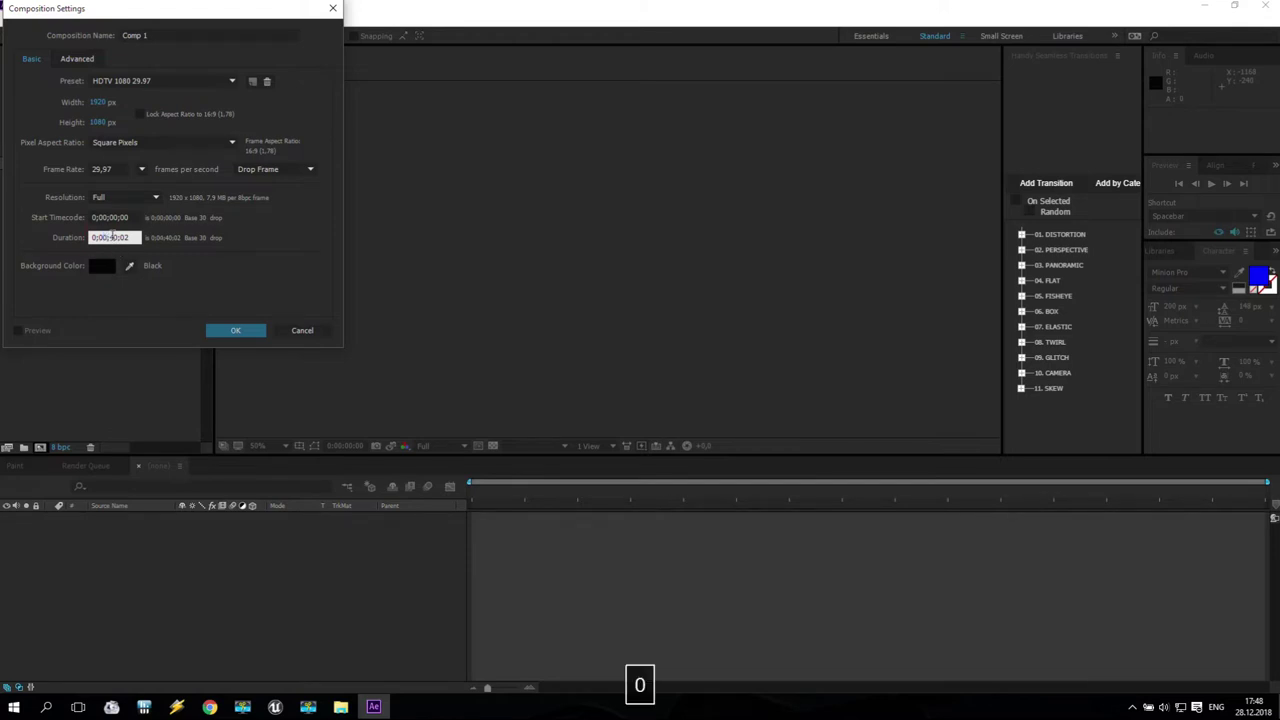
drag(110, 237, 127, 238)
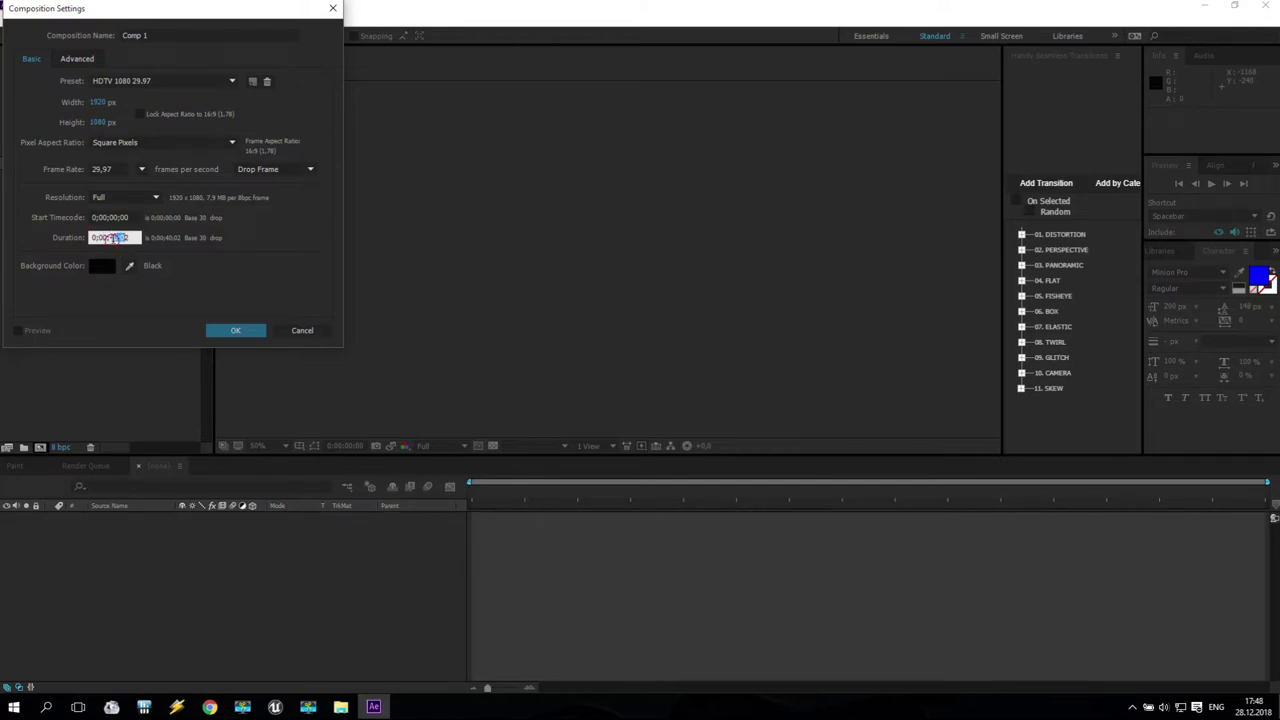
text(0)
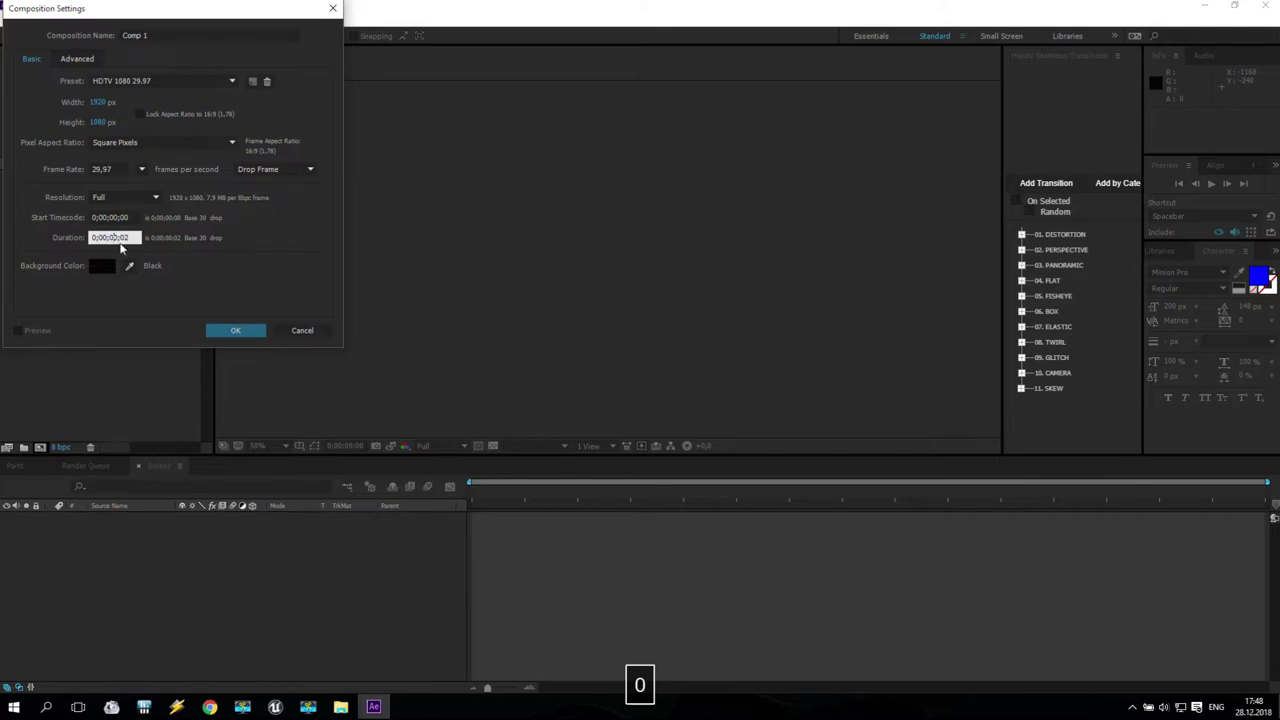
text(1)
click(237, 331)
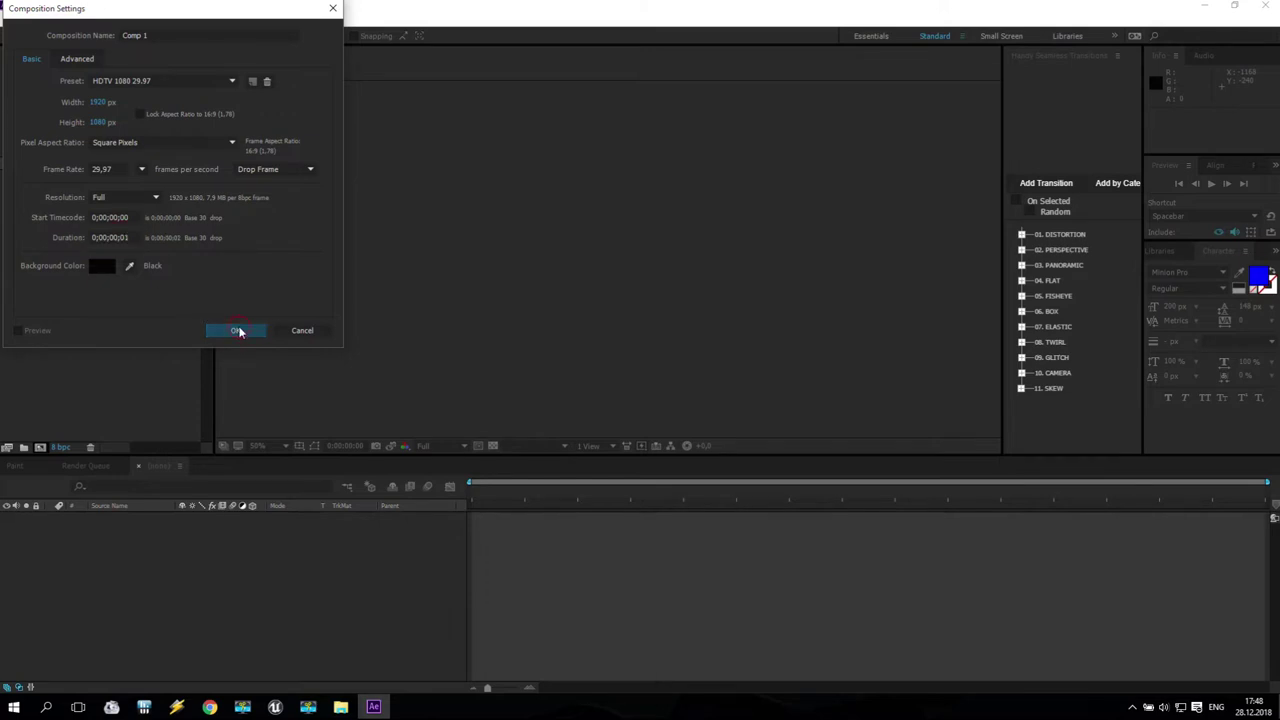
- Enlarge the composition view area and add a black solid layer at composition size as the background
key(comma)
key(comma)
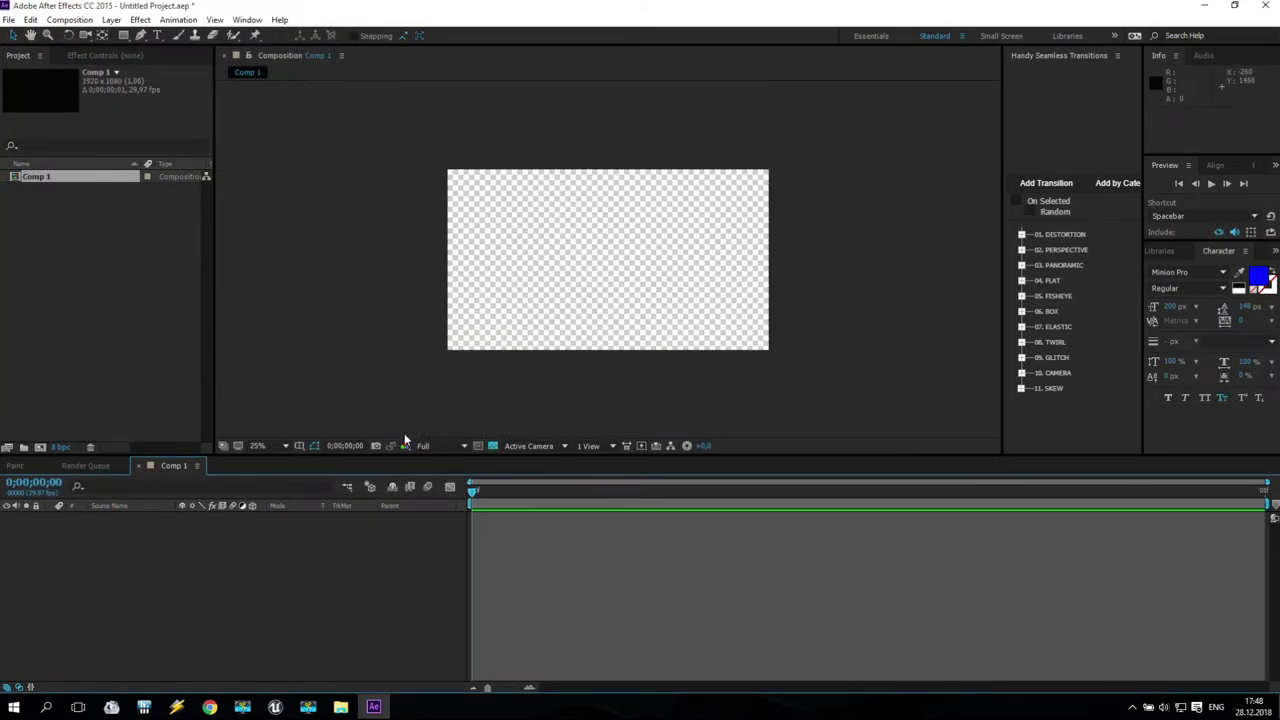
drag(398, 453, 398, 527)
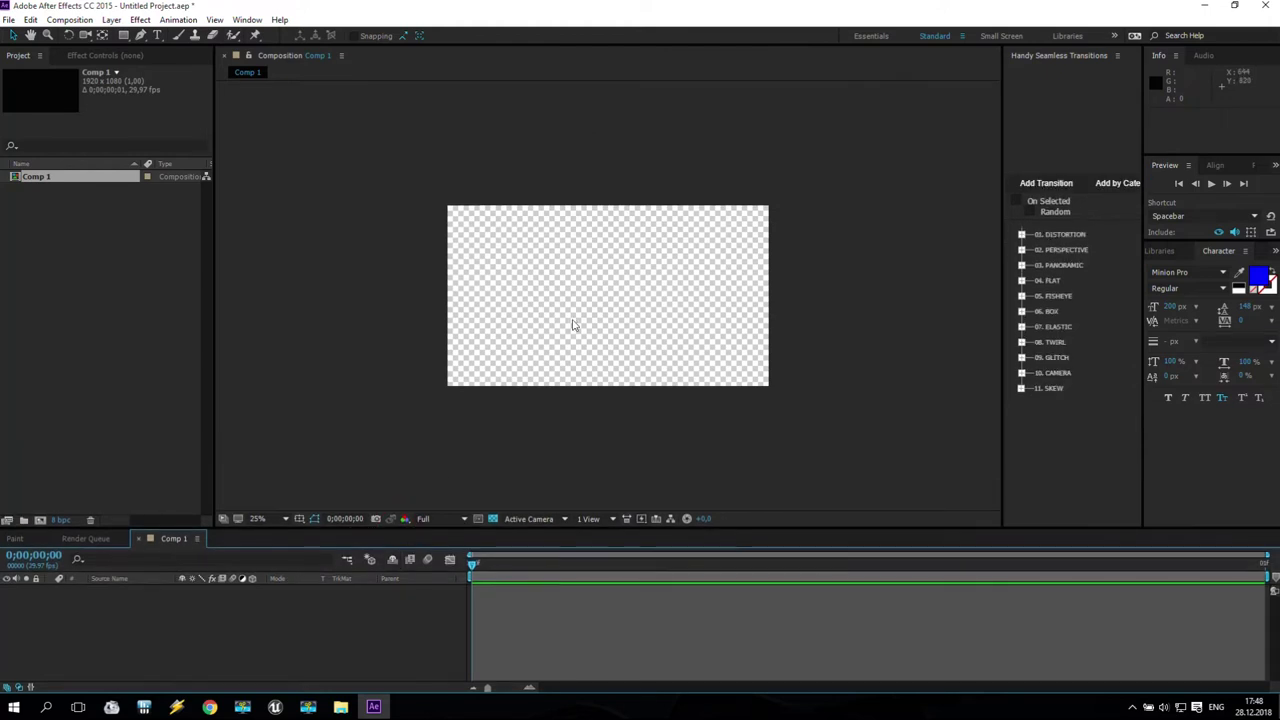
key(period)
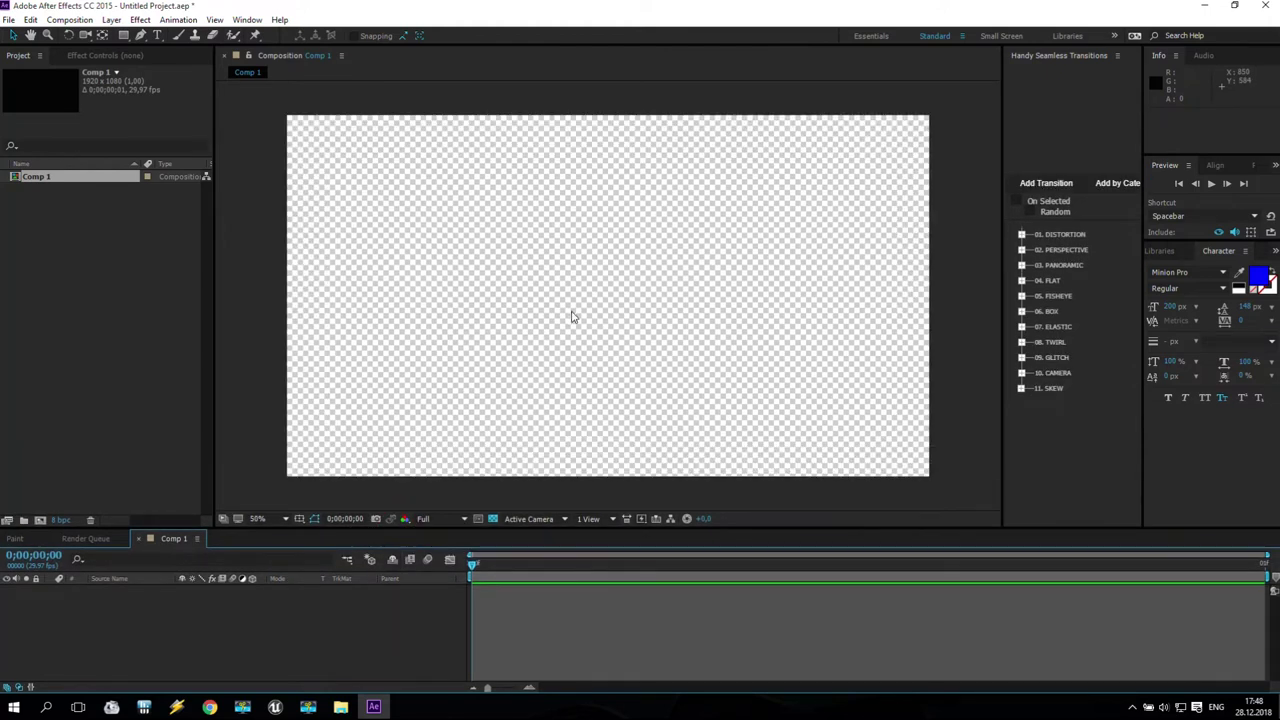
click(111, 19)
mouse_move(135, 35)
click(370, 50)
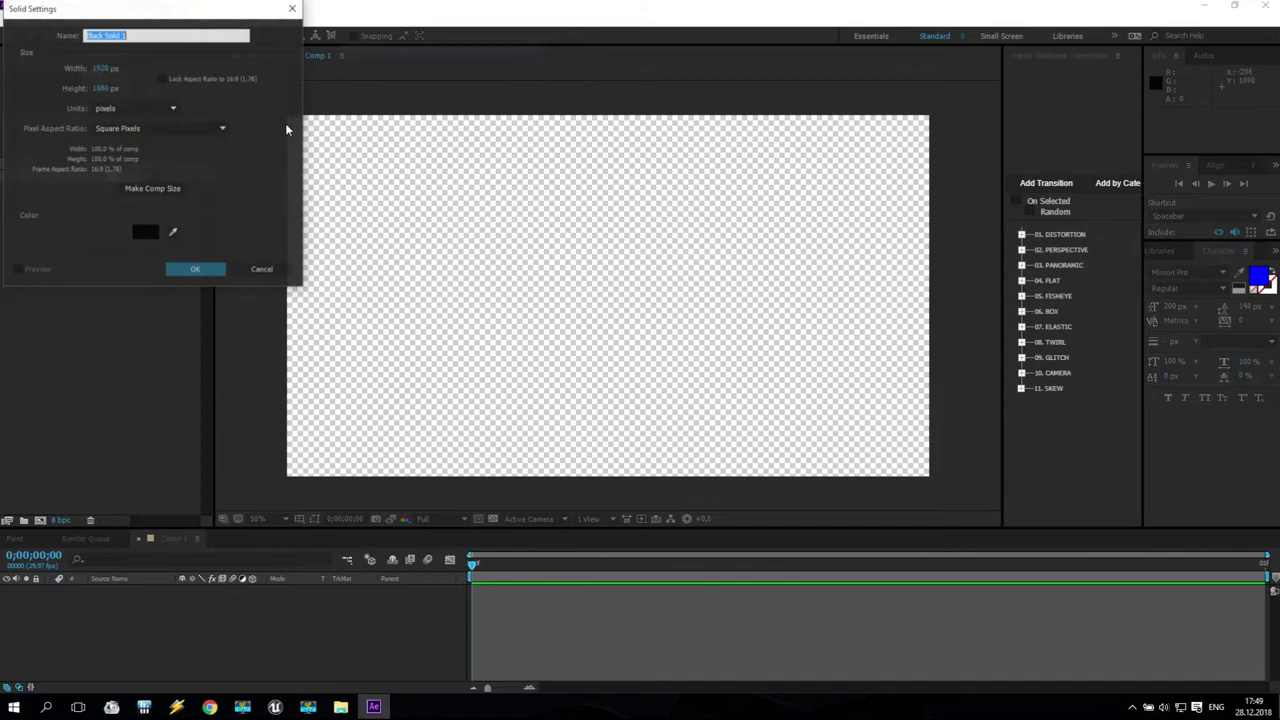
click(193, 270)
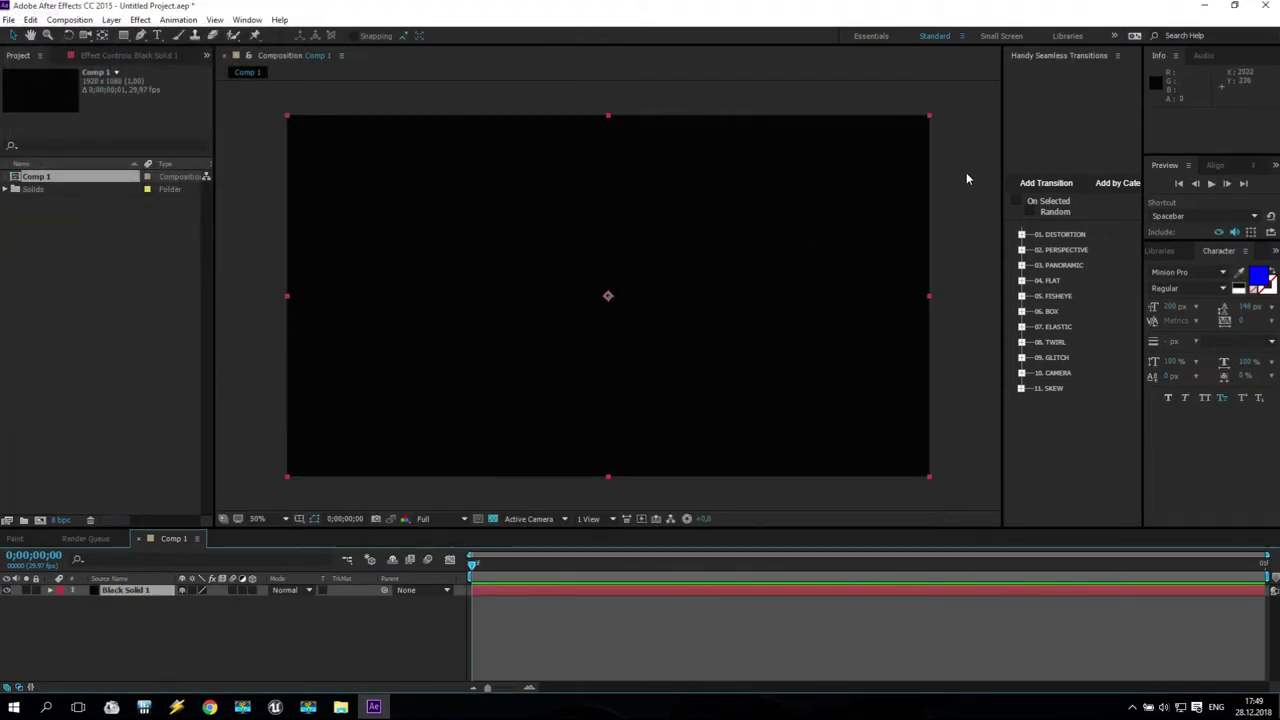
click(157, 36)
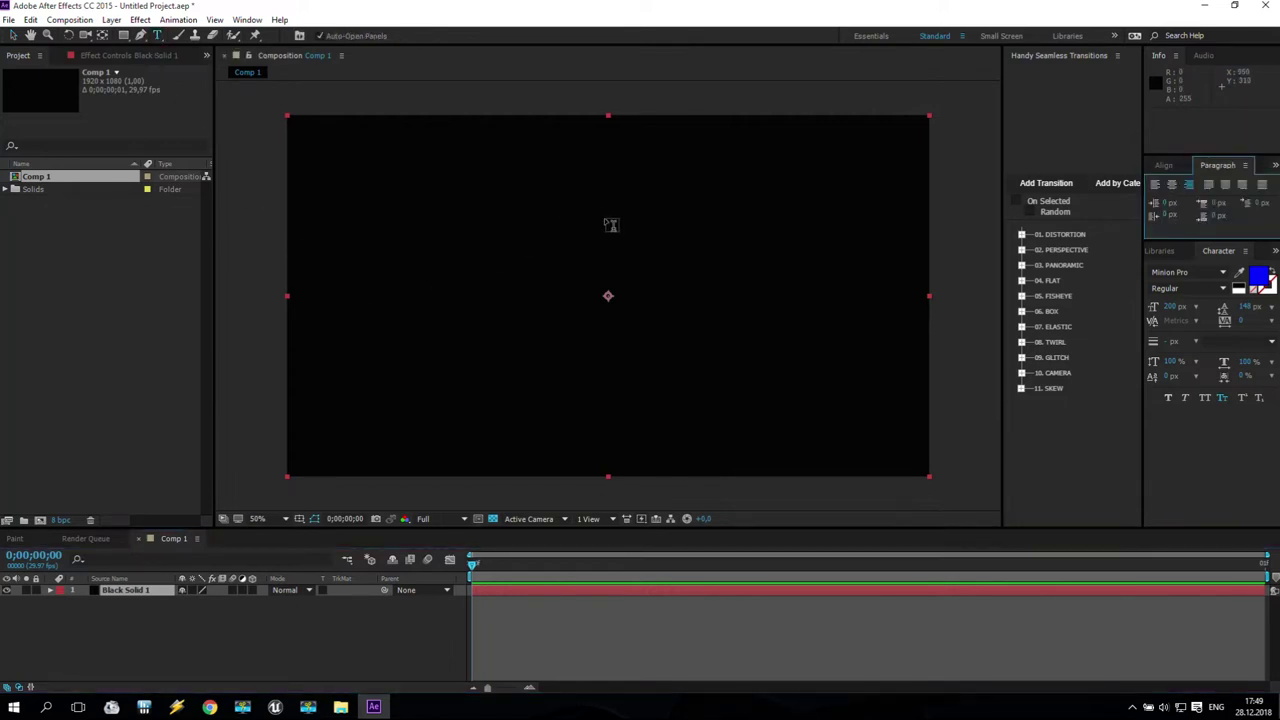
click(606, 224)
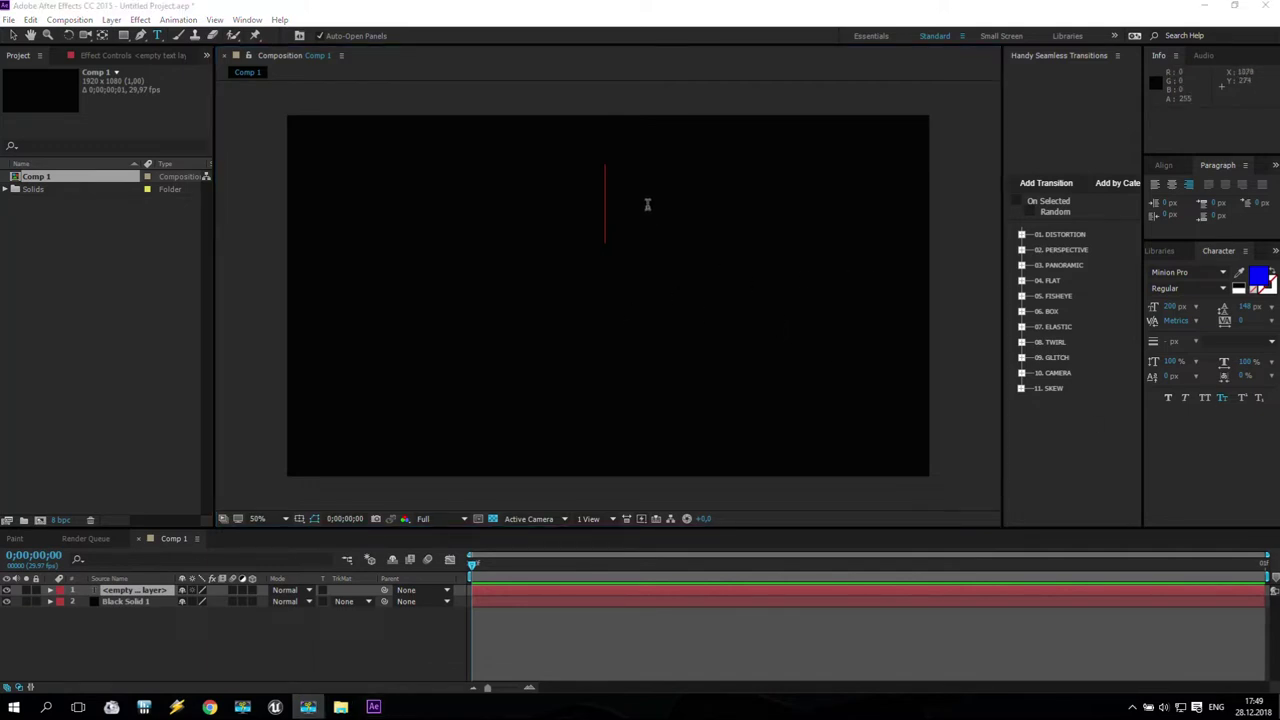
key(shift+q)
key(t)
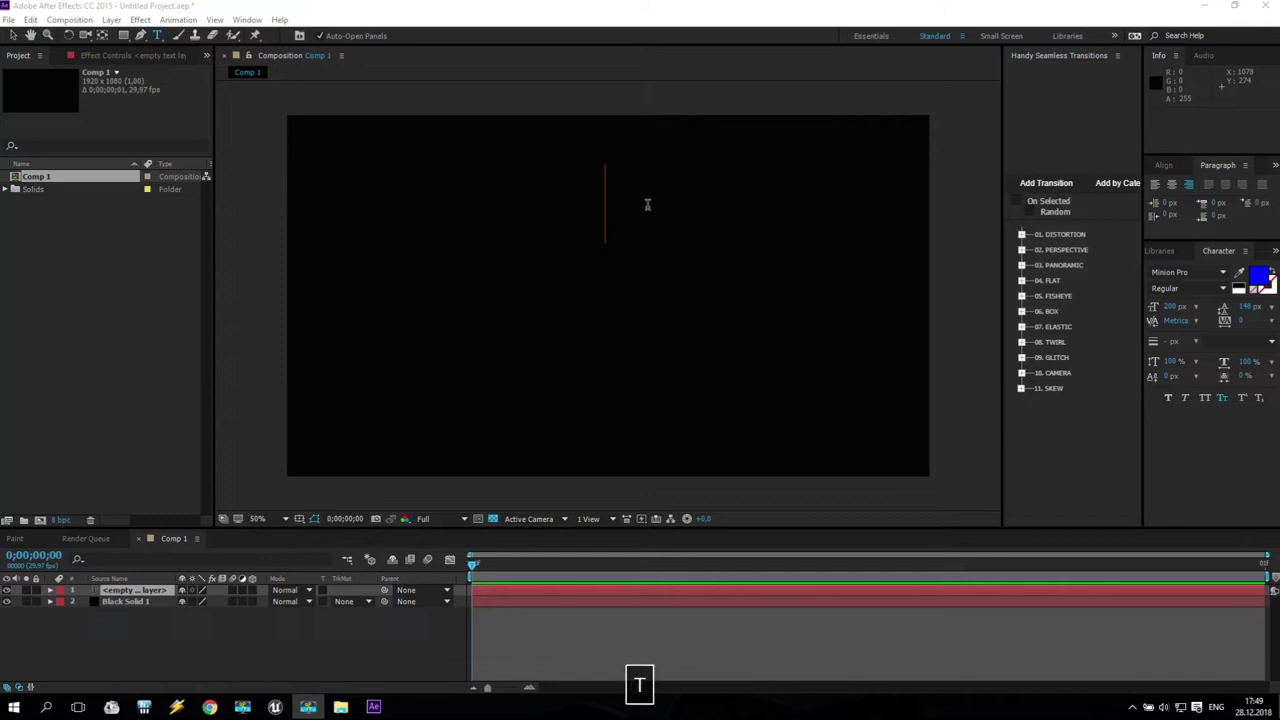
click(115, 592)
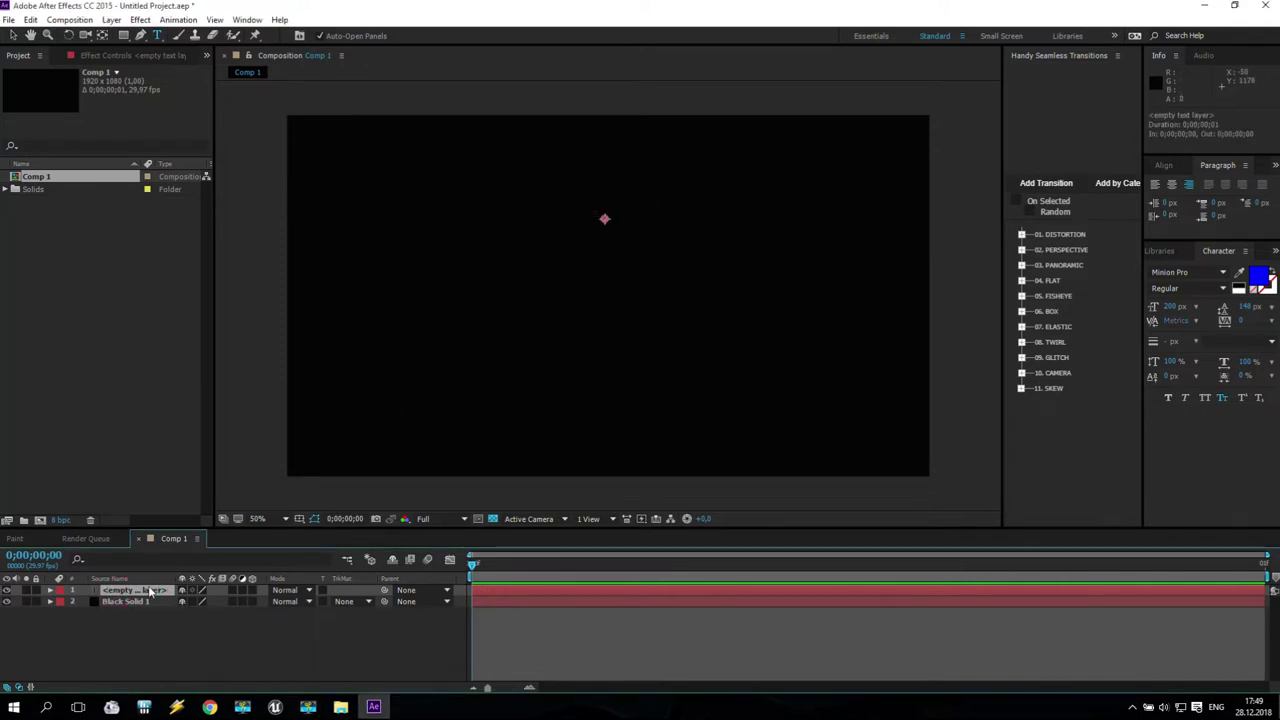
key(Delete)
- Add a blue "Quit Game?" text layer and position it centred in the upper part of the composition
click(157, 35)
click(624, 194)
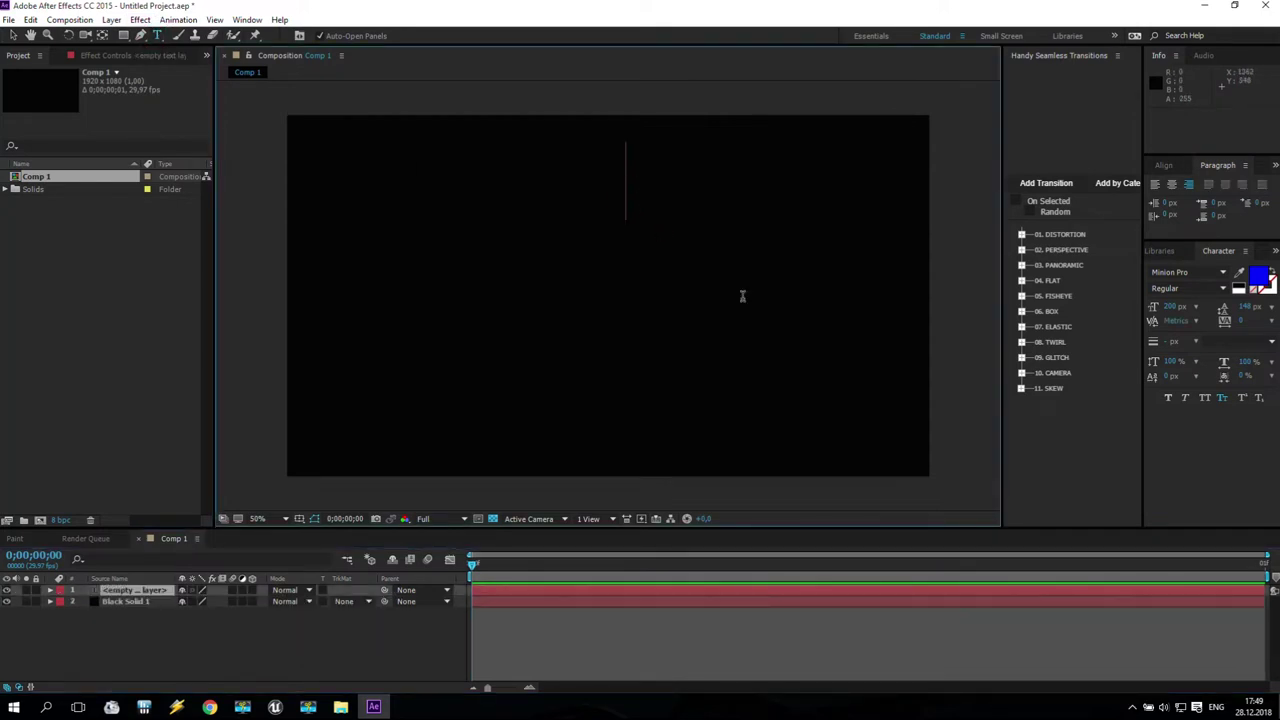
text(Quit)
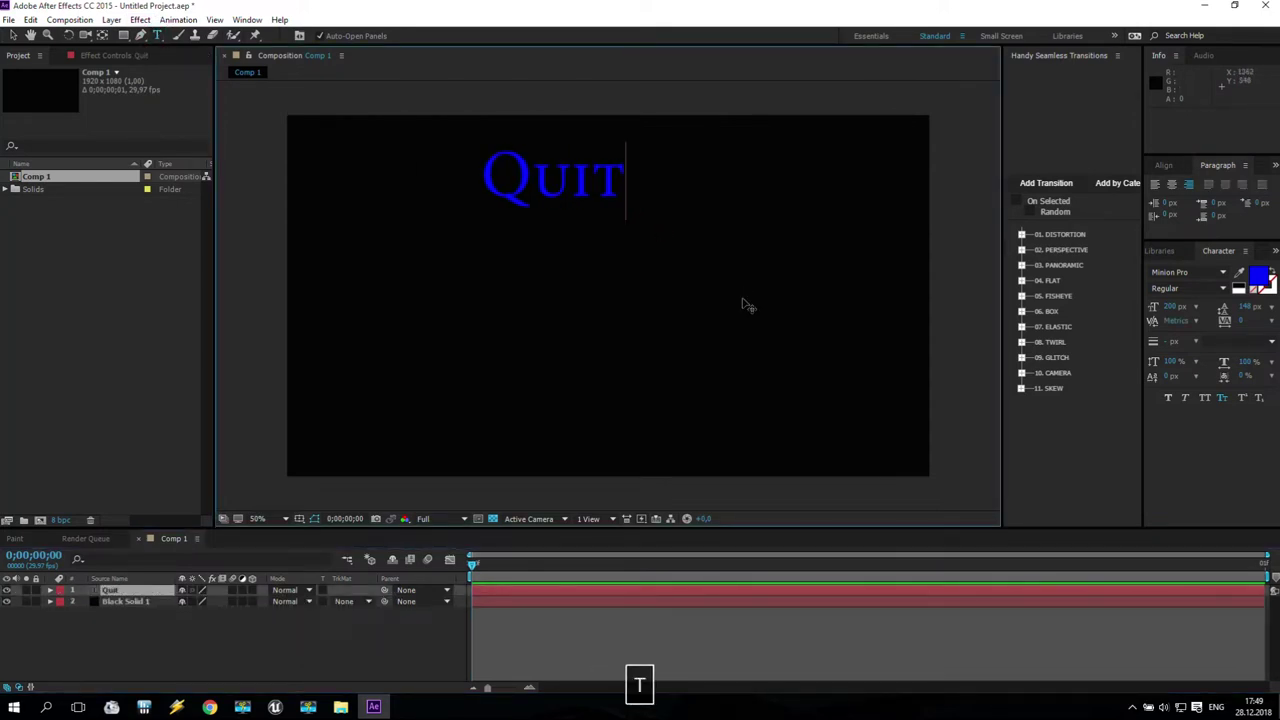
text(Game)
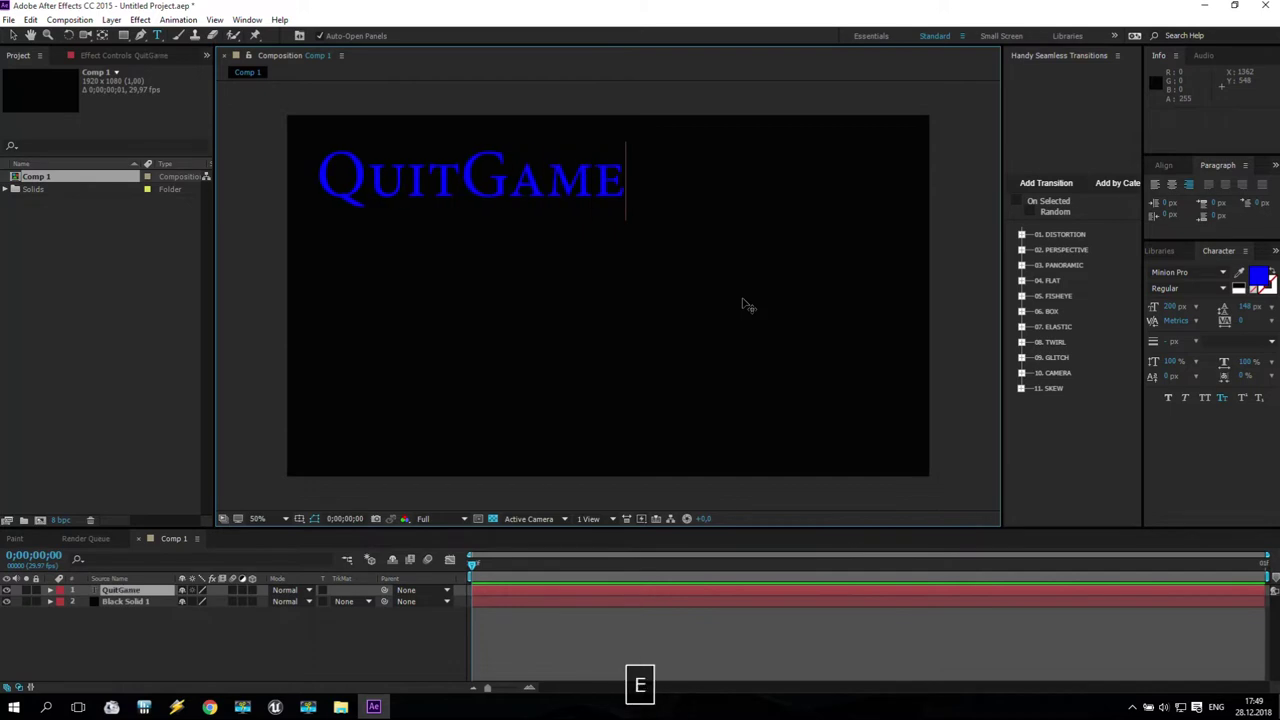
text(?)
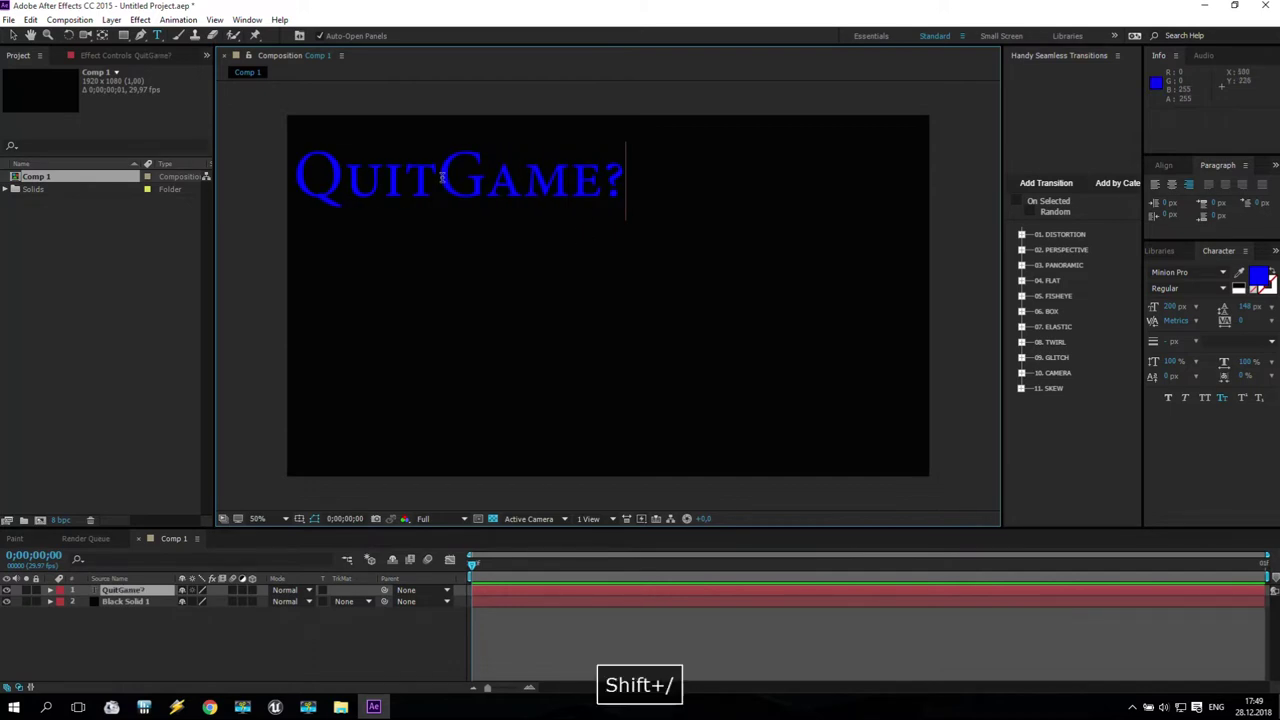
drag(600, 323, 760, 372)
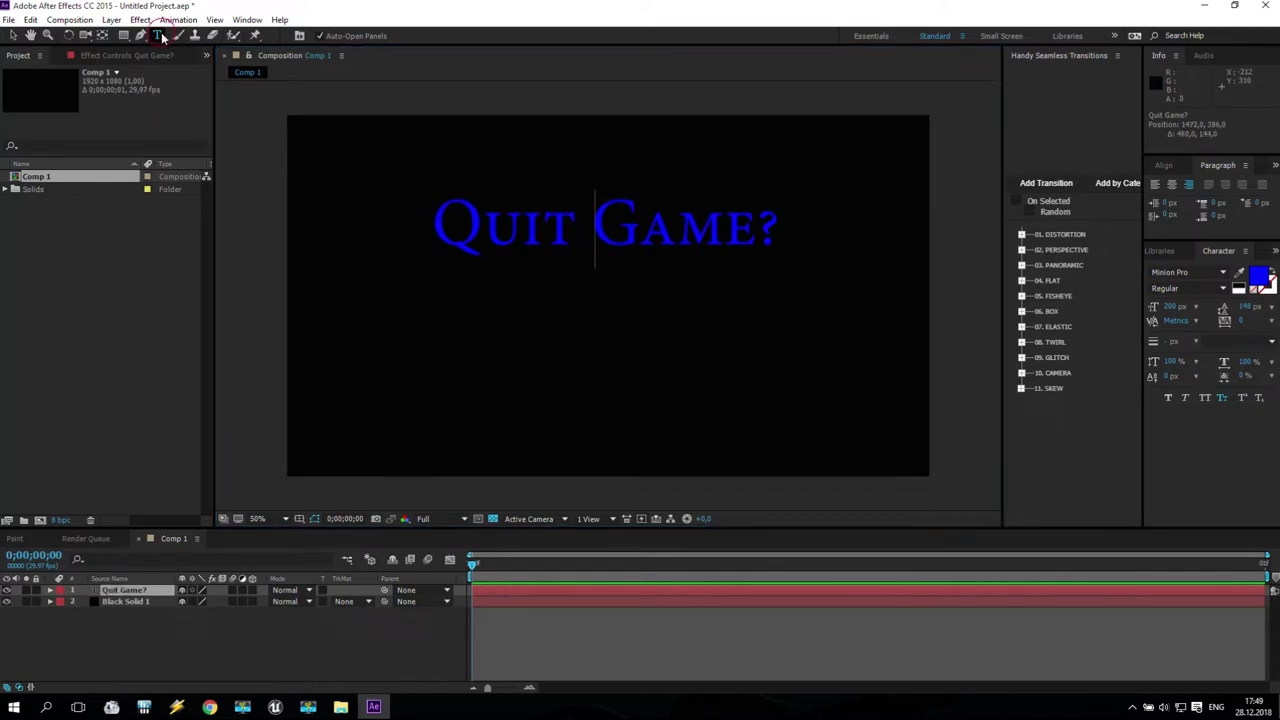
click(157, 668)
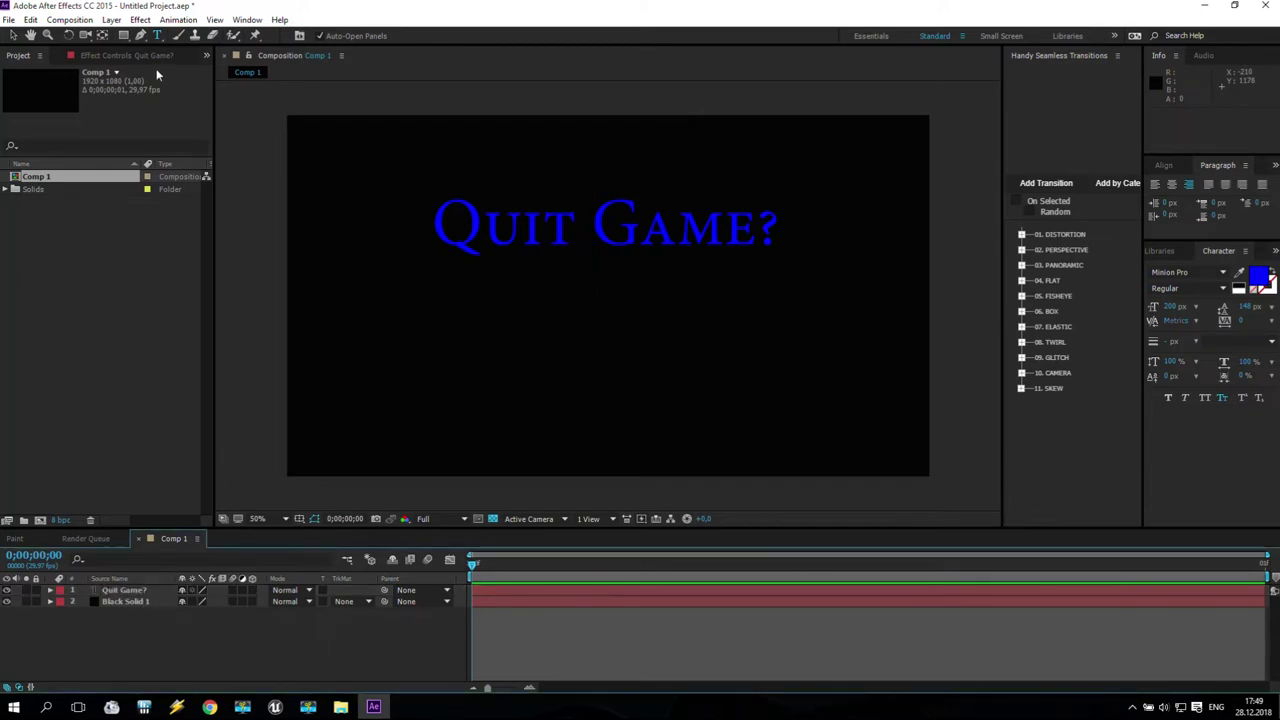
- Add a "No" text layer and position it below the left part of the "Quit Game?" heading
click(157, 38)
click(433, 362)
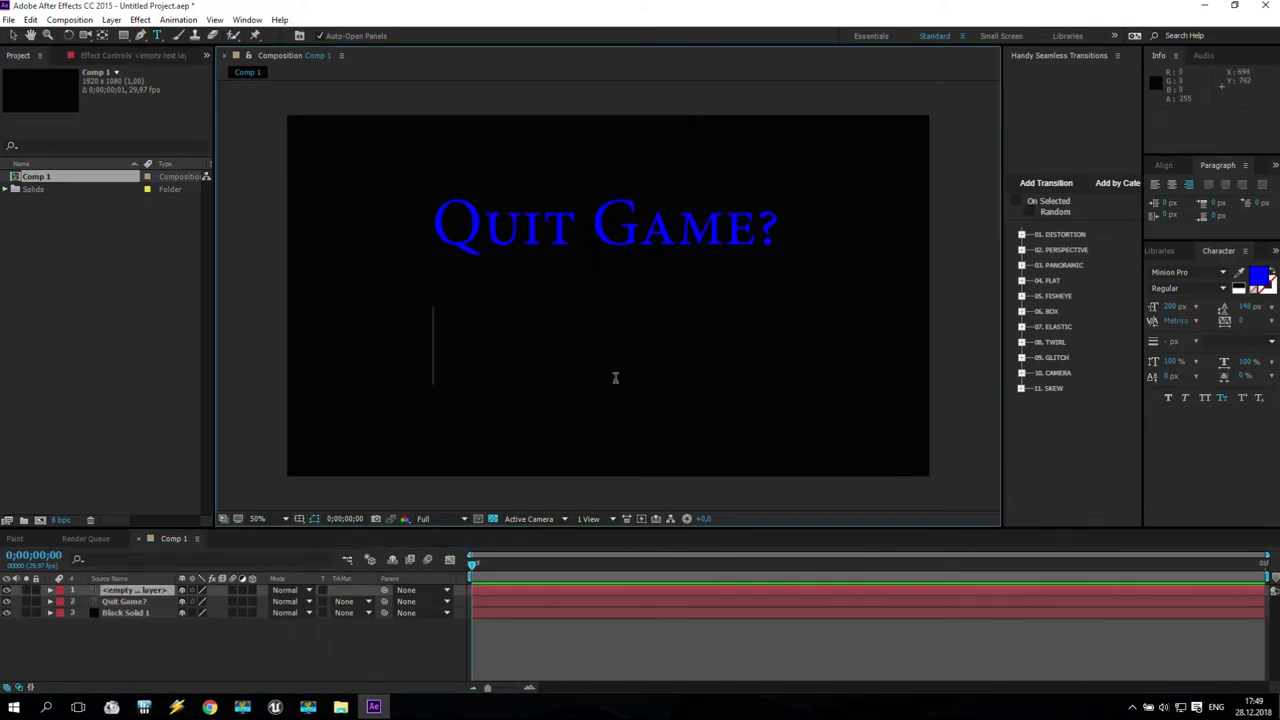
text(No)
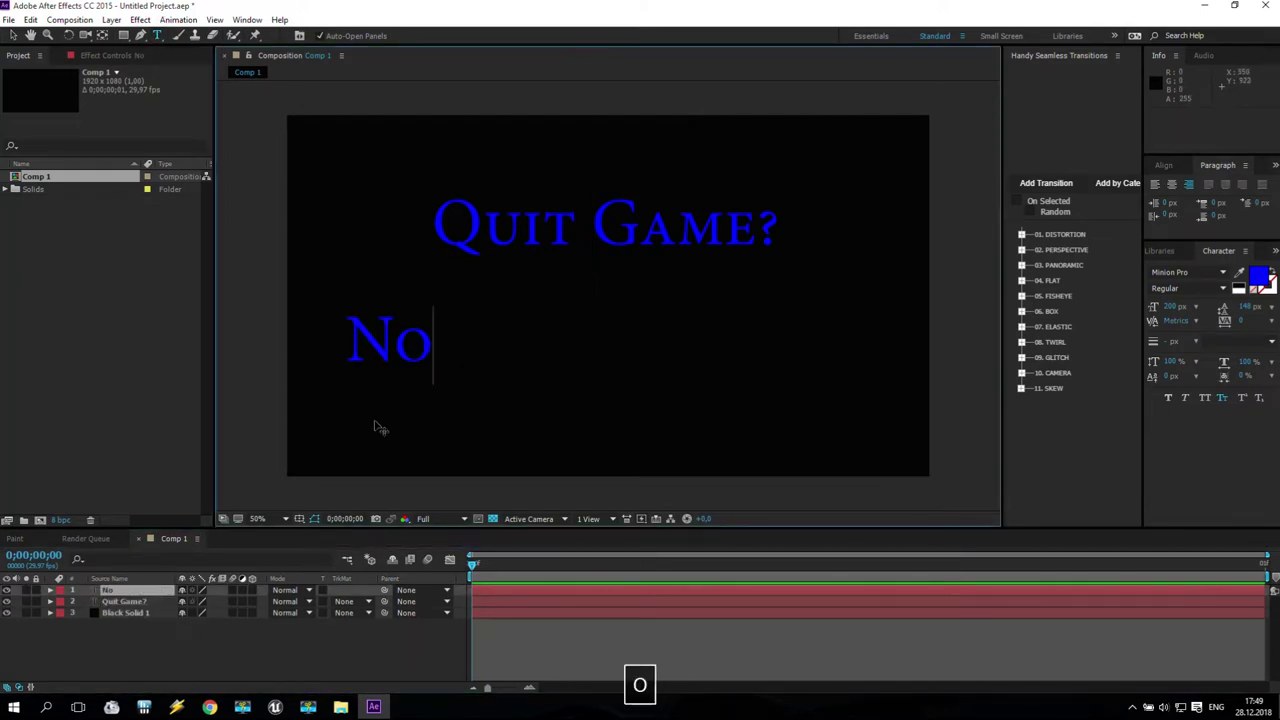
click(424, 429)
click(394, 357)
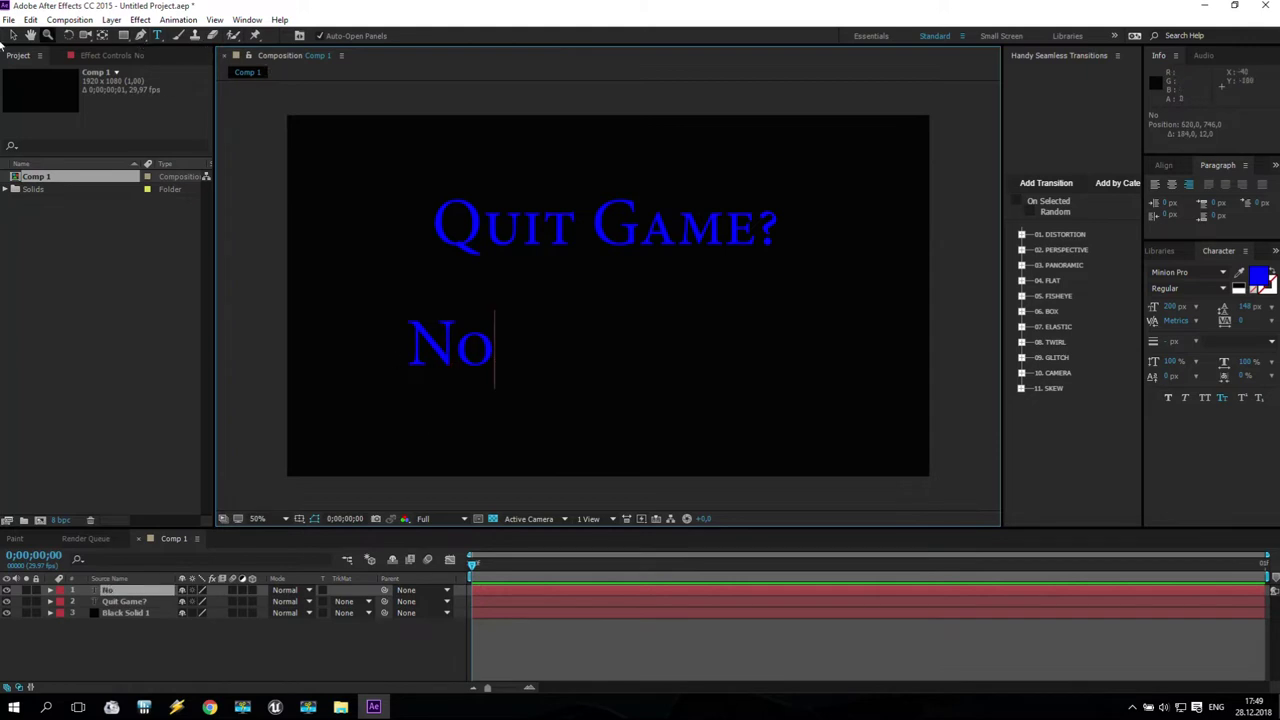
click(12, 38)
- Add a "Yes" text layer and position it level with "No" below the right end of the heading
click(157, 35)
click(711, 352)
text(Yes)
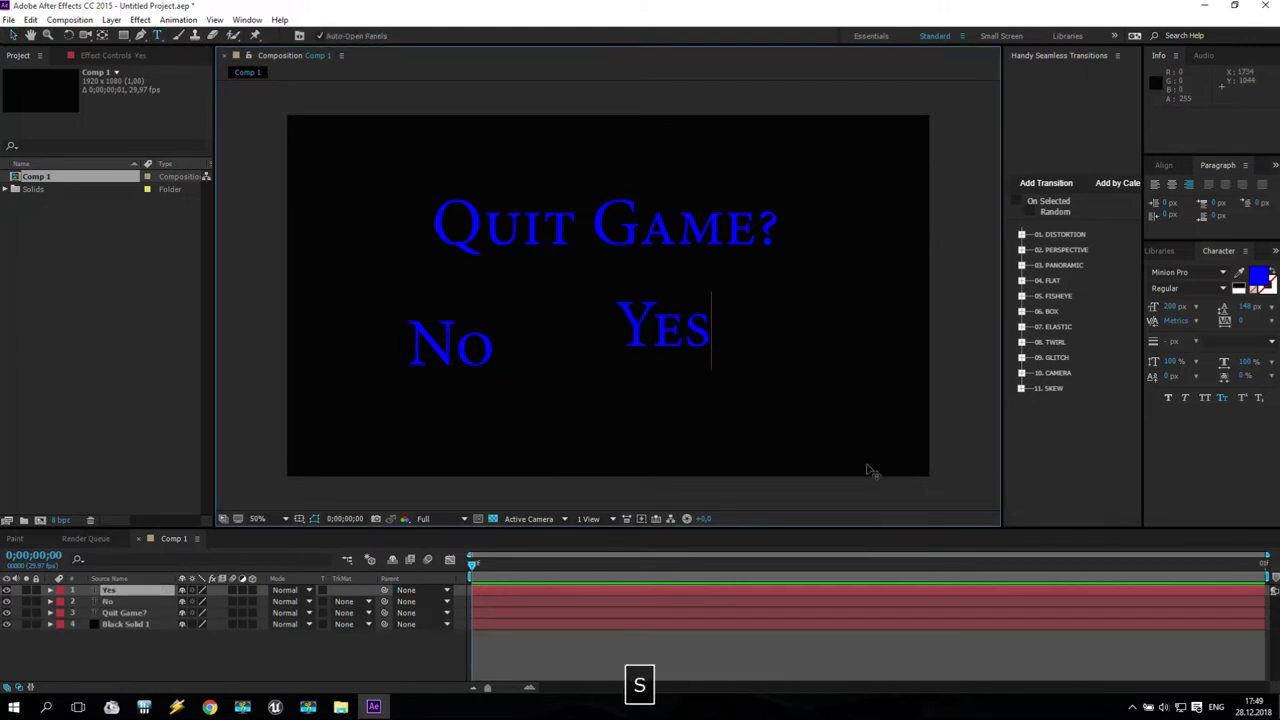
drag(700, 428, 780, 442)
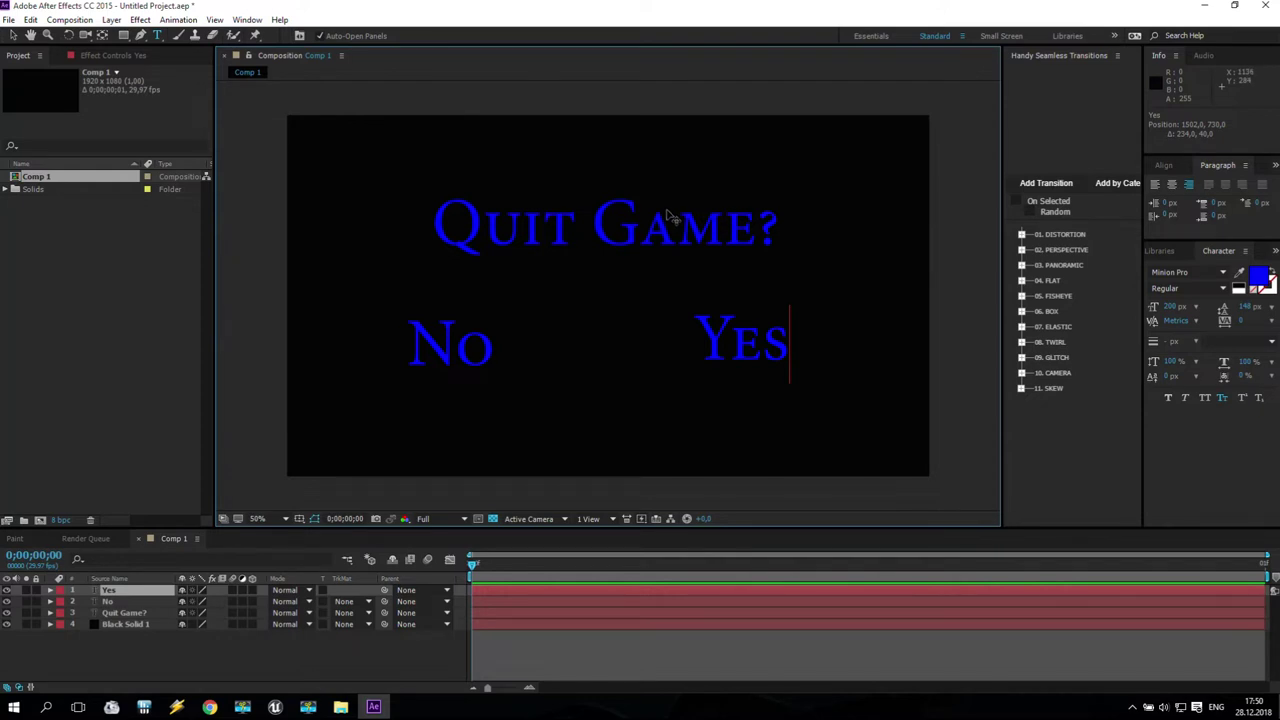
- Create a new composition with a width of 256 px and a height of 256 px
click(39, 521)
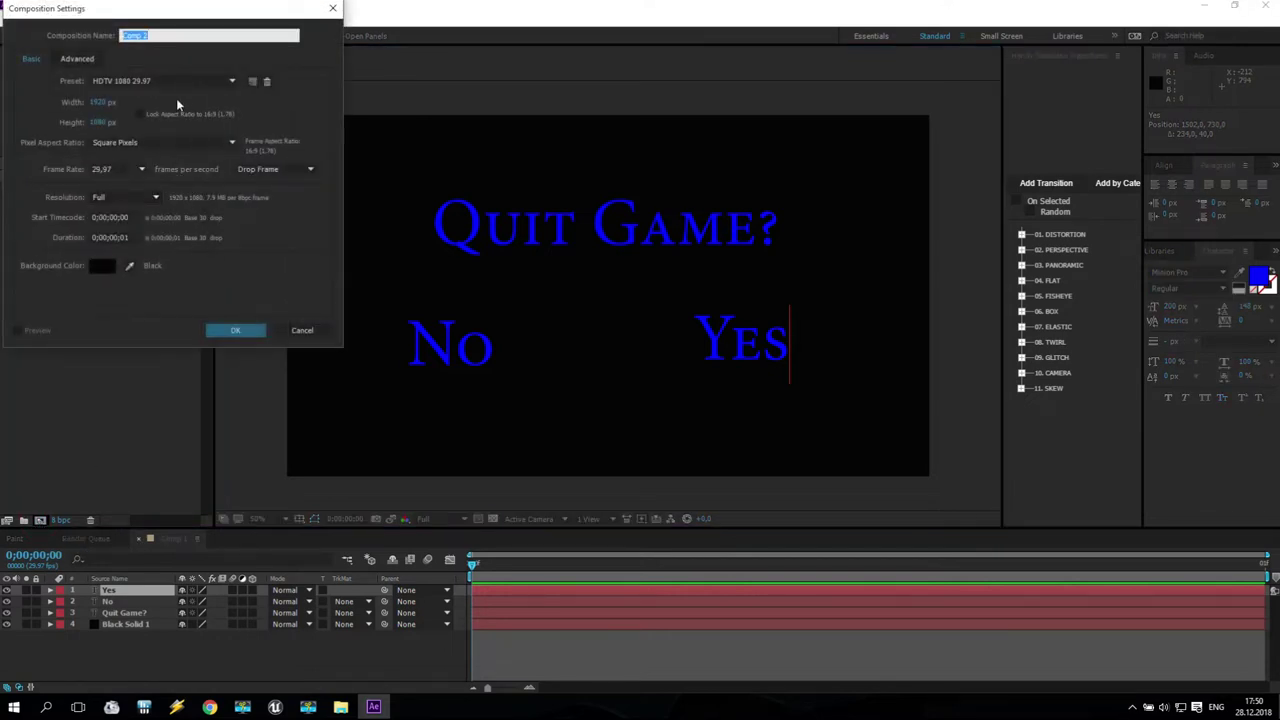
click(98, 102)
text(256)
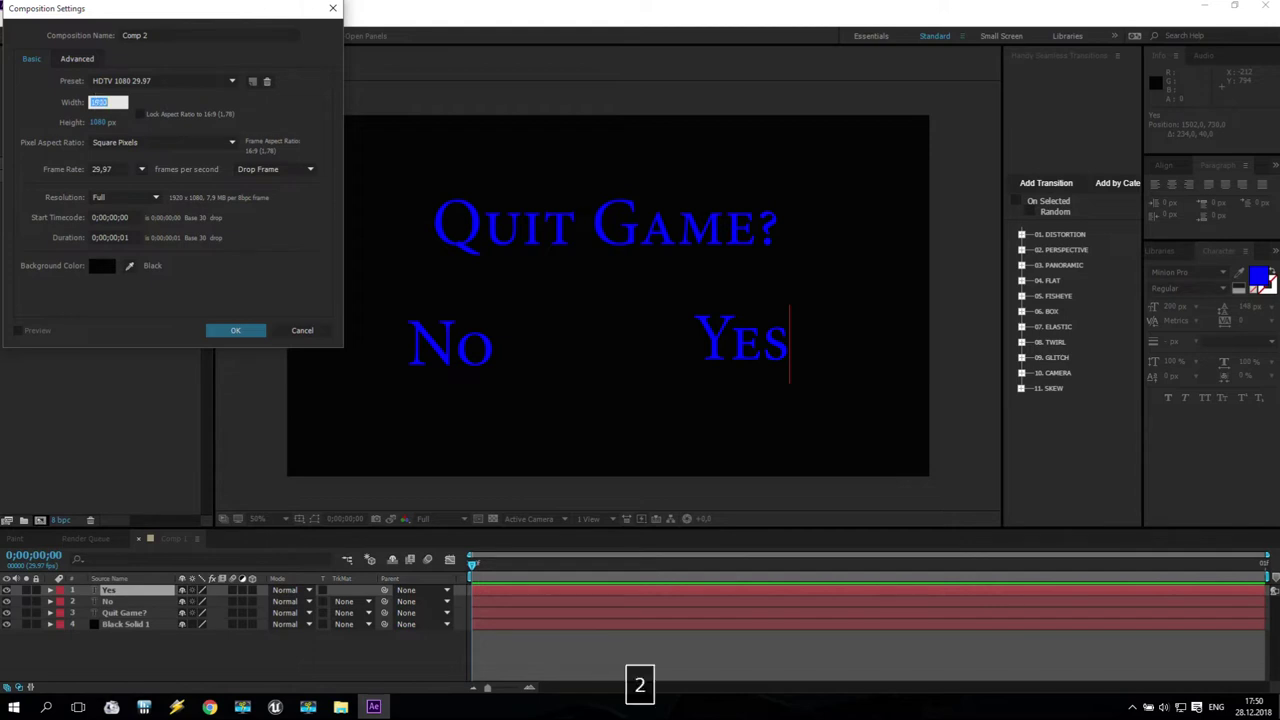
key(Tab)
text(256)
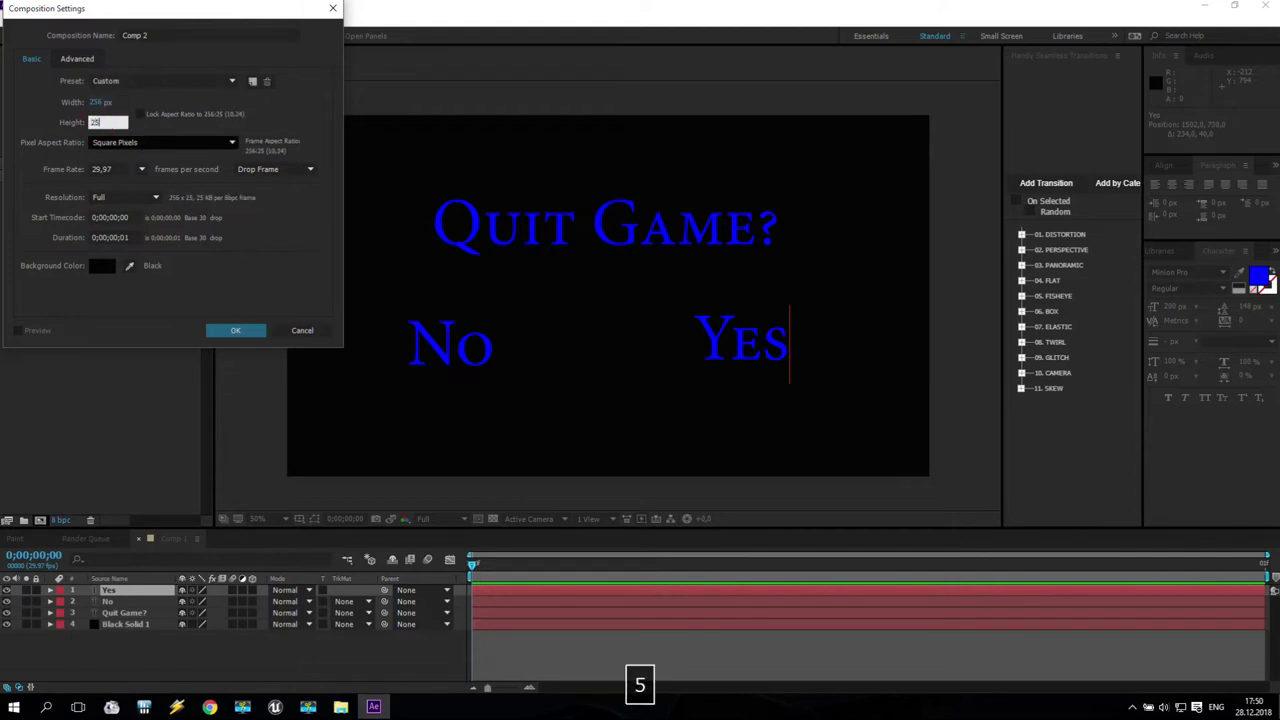
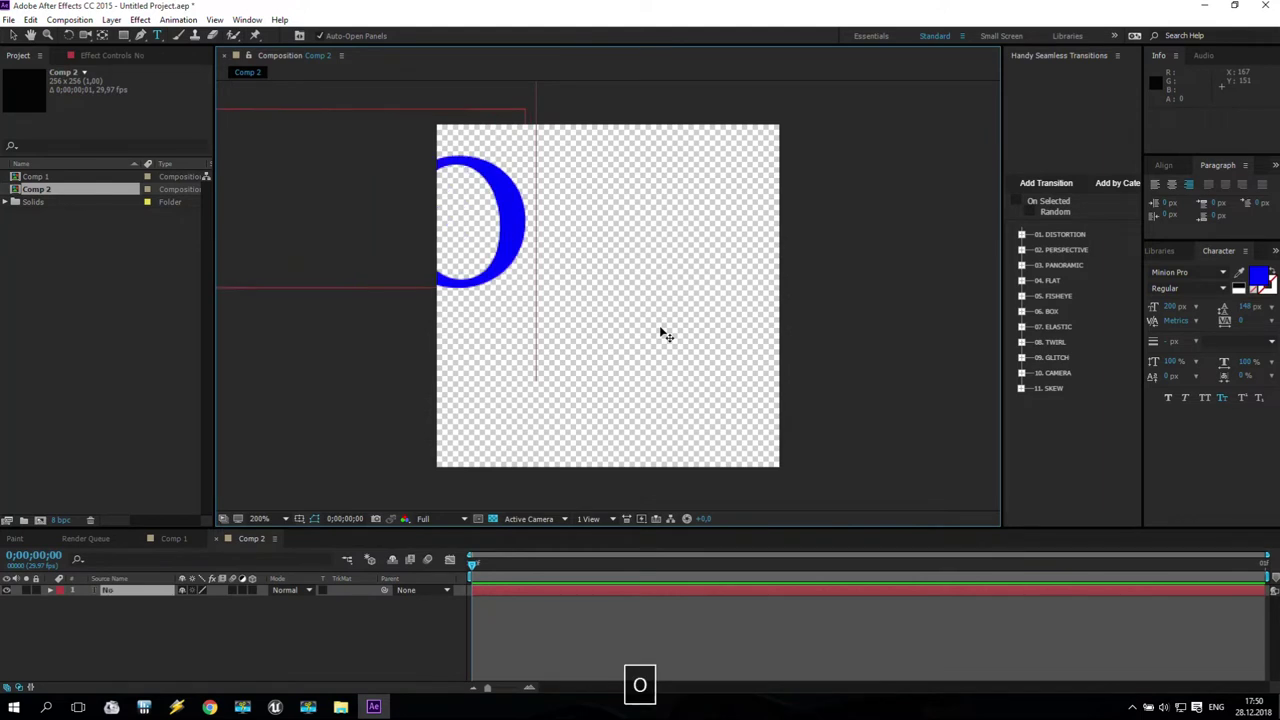
- Add a blue "No" text layer and move it so both letters fit within the new composition
key(ctrl+Home)
key(ctrl+alt+Home)
key(ctrl+Home)
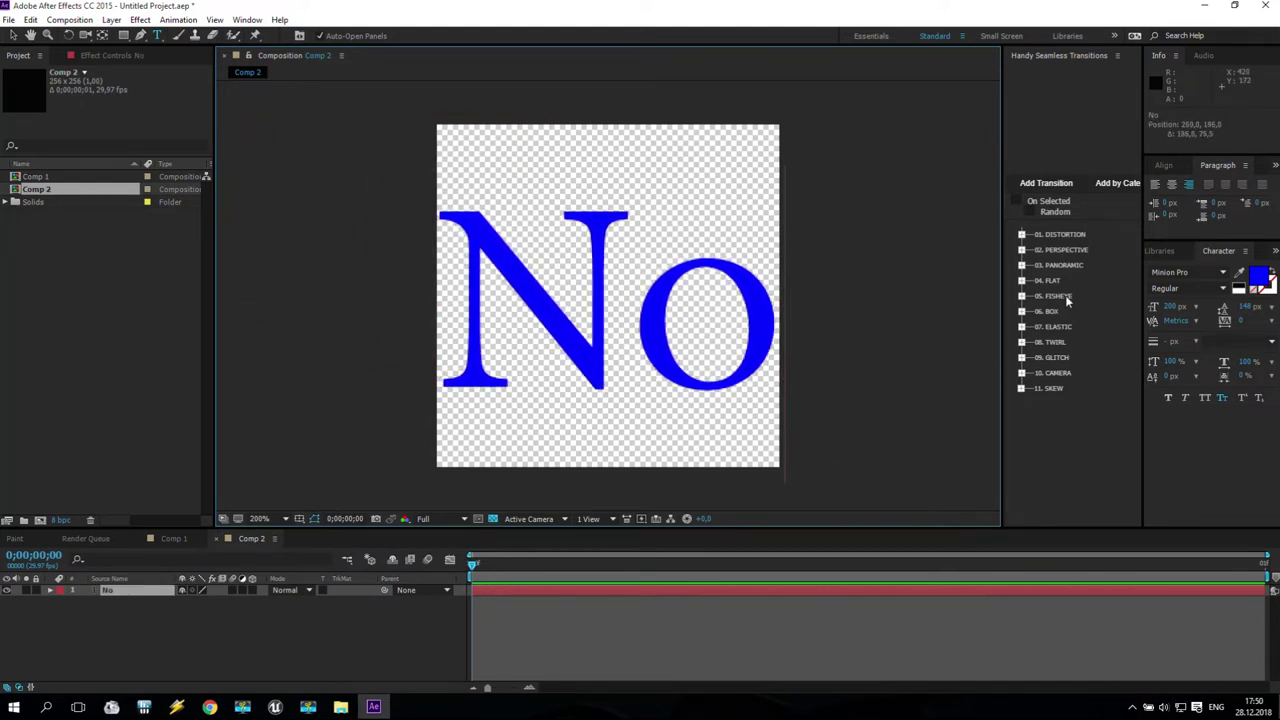
- Align the "No" text to the horizontal and vertical centre of the composition
click(13, 35)
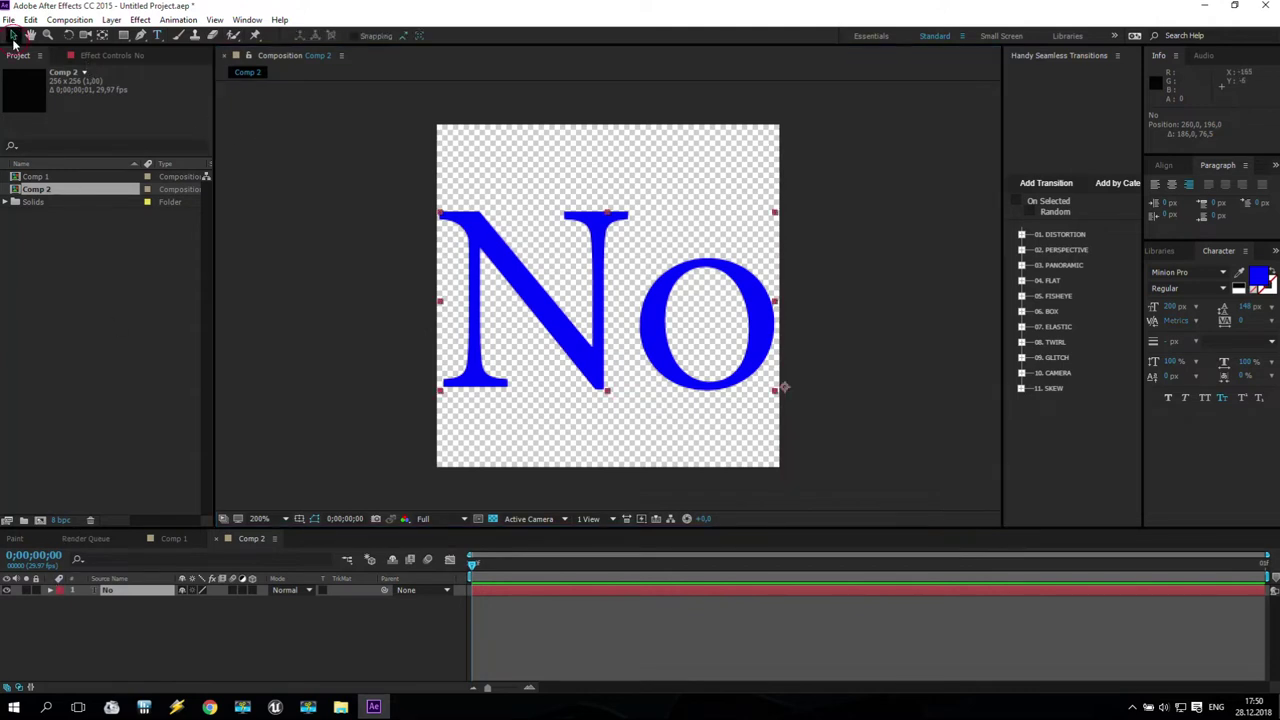
click(1165, 166)
click(1163, 167)
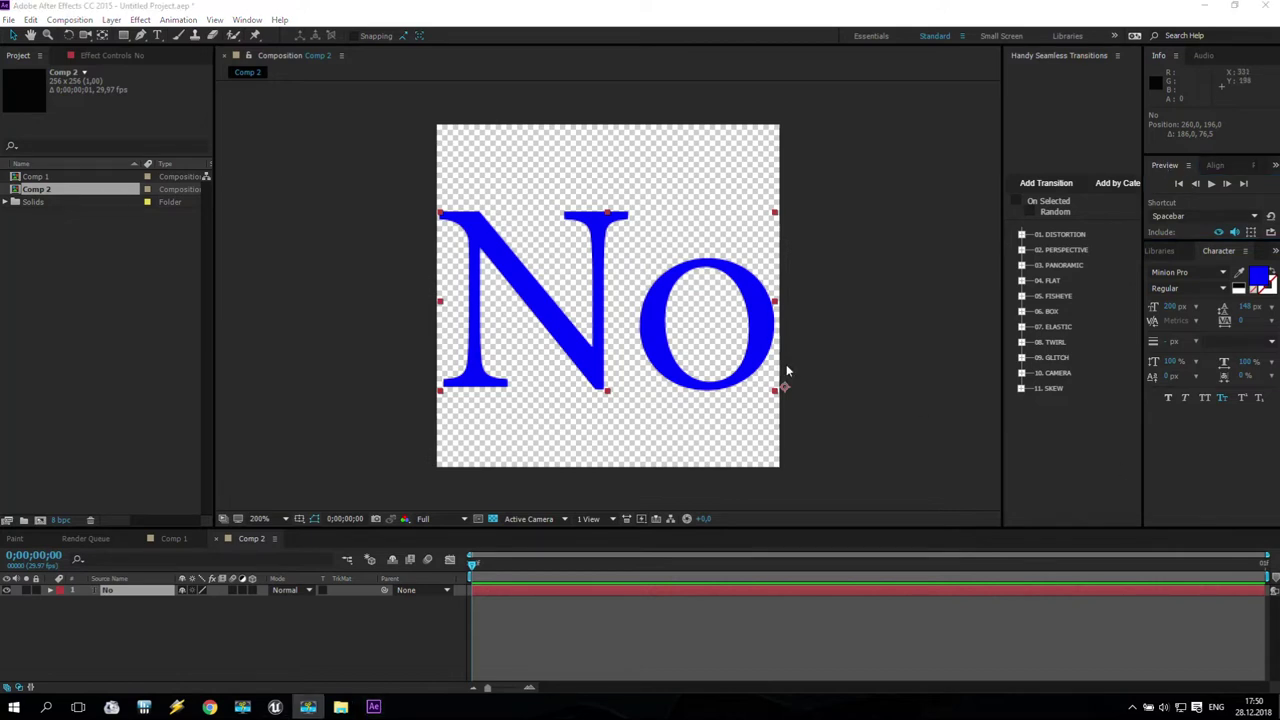
click(803, 286)
click(597, 286)
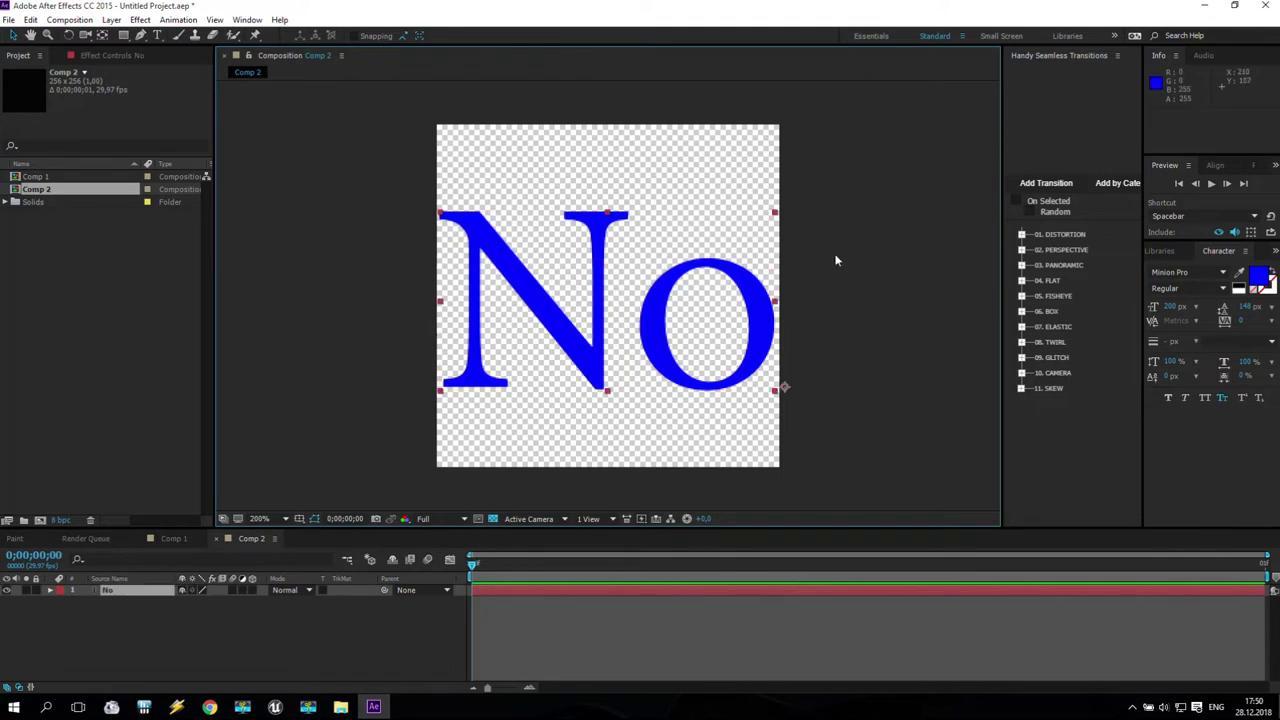
click(1212, 167)
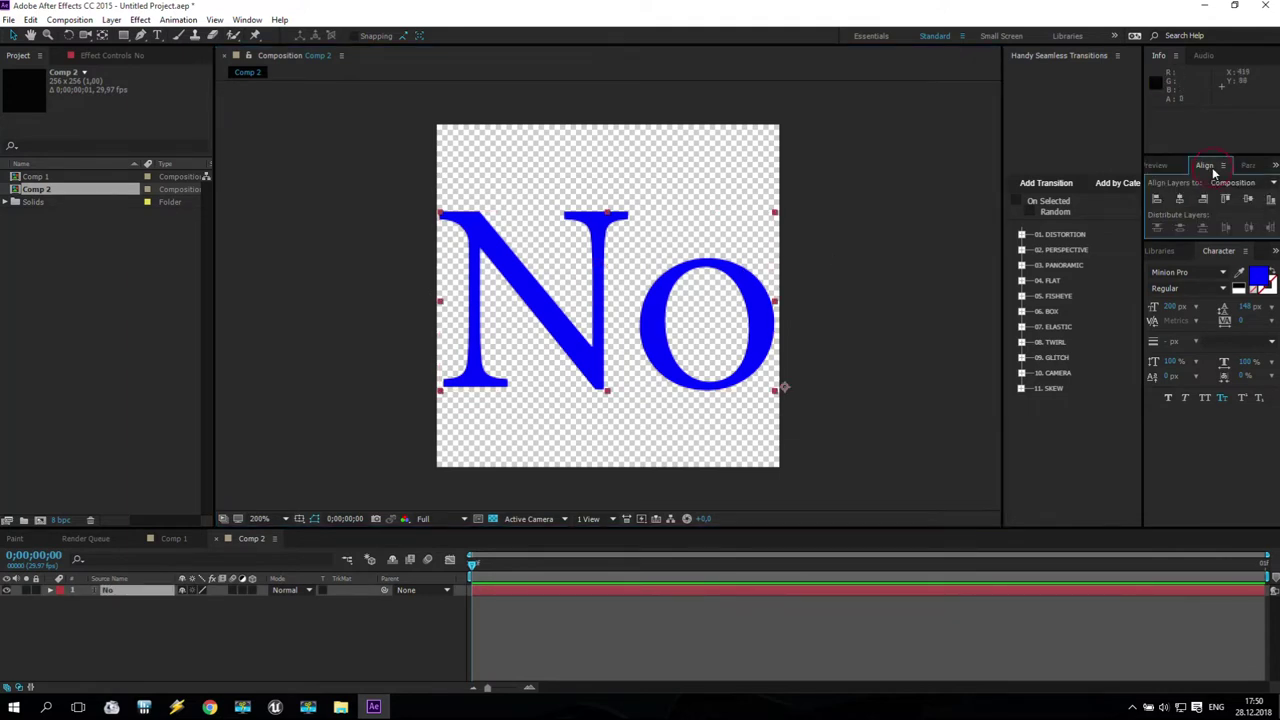
click(1178, 200)
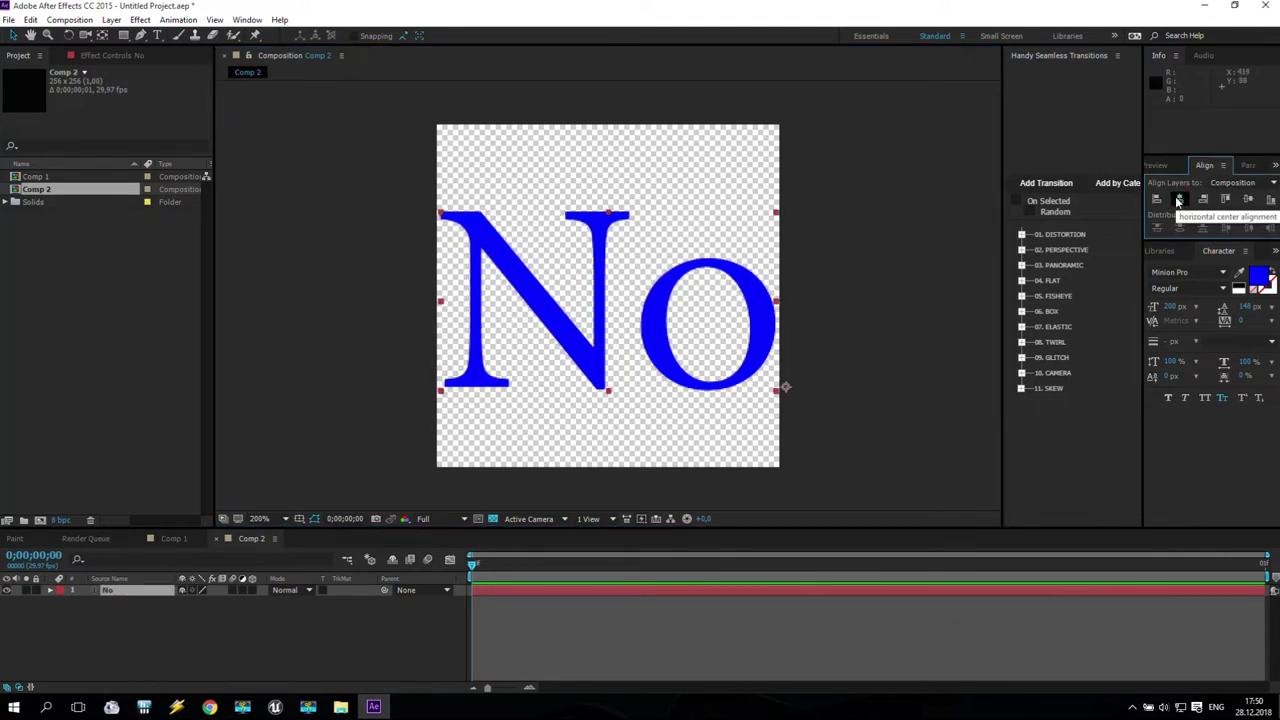
click(1248, 200)
click(909, 286)
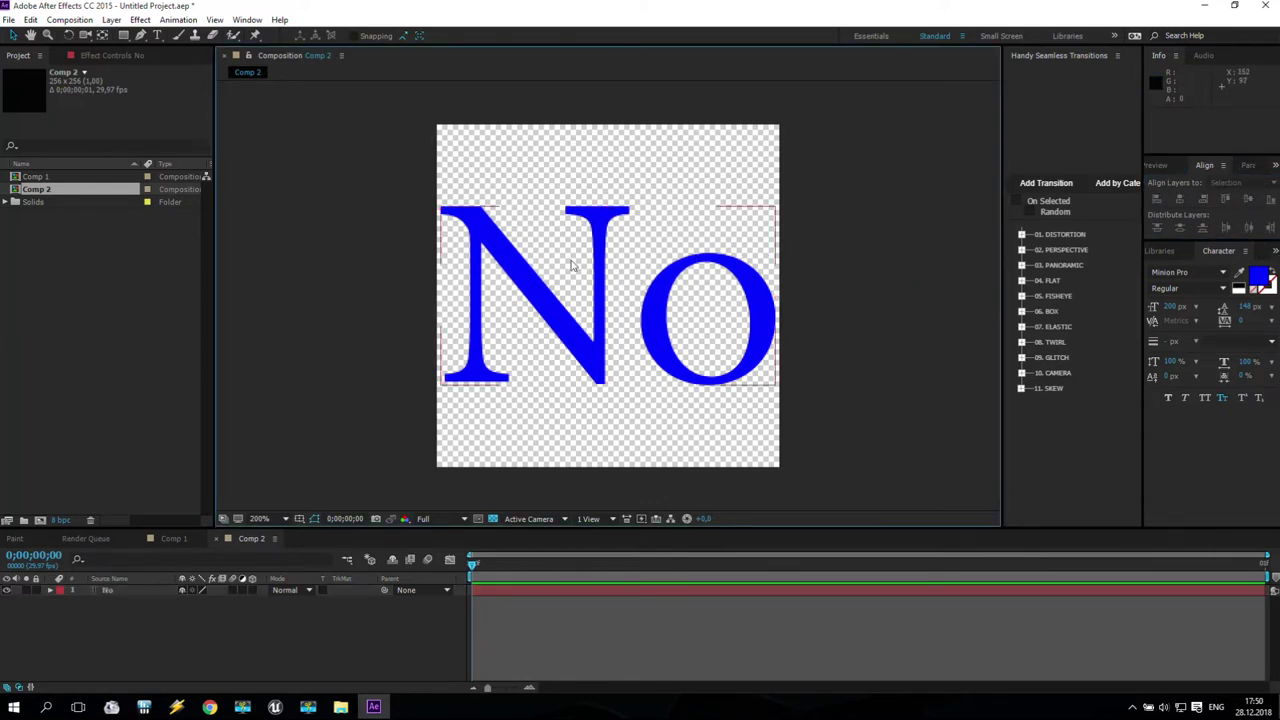
- Set the "No" text's fill colour to red (FF0000) and add a white 10 px outline
click(535, 285)
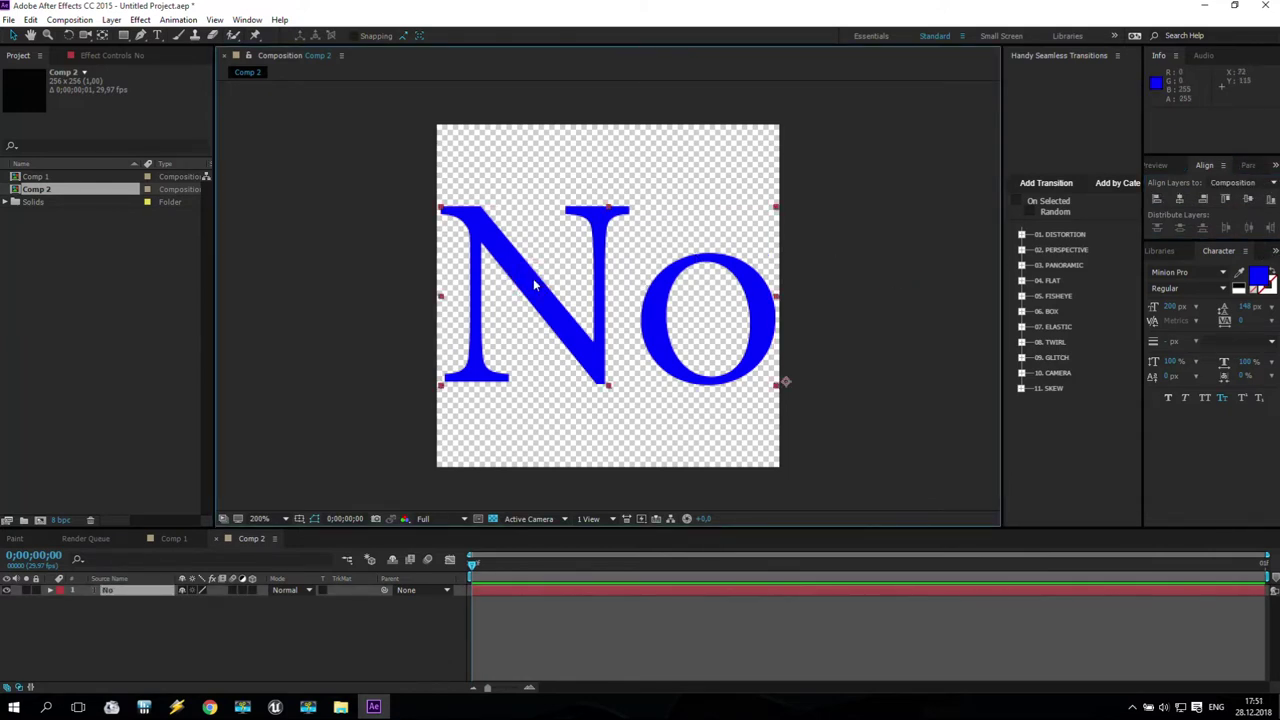
click(1256, 278)
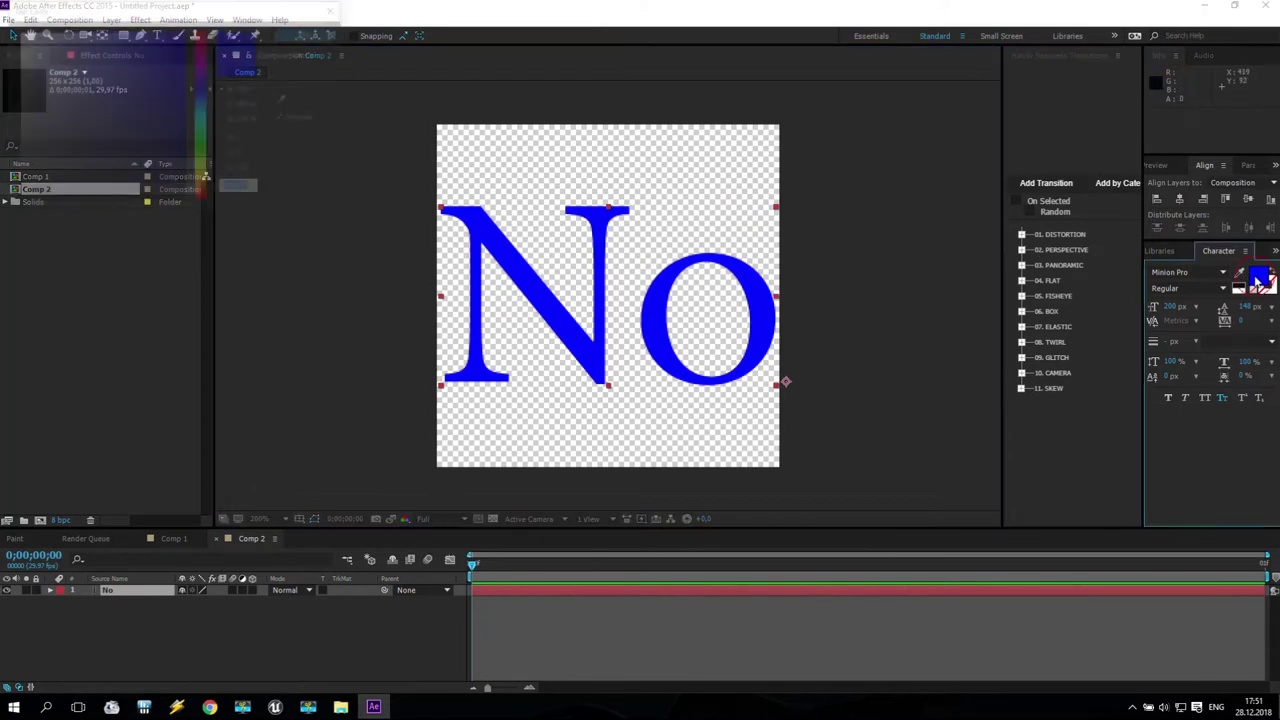
drag(207, 47, 215, 4)
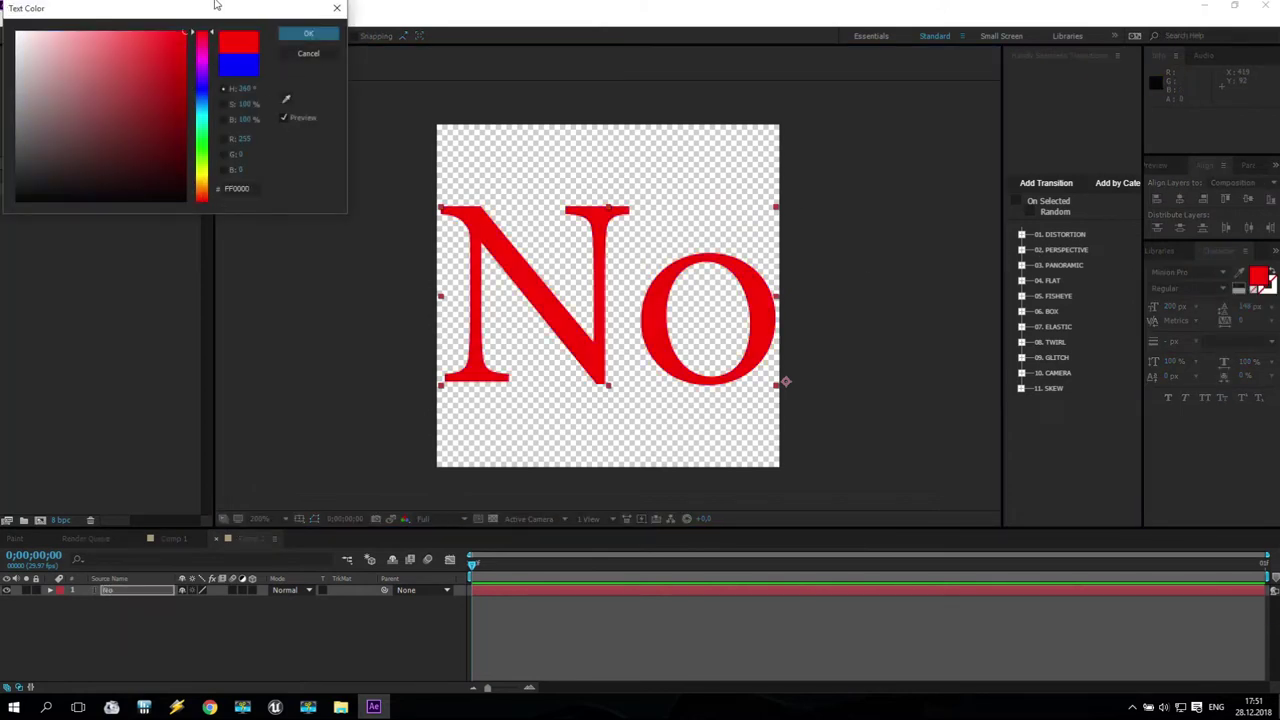
click(316, 33)
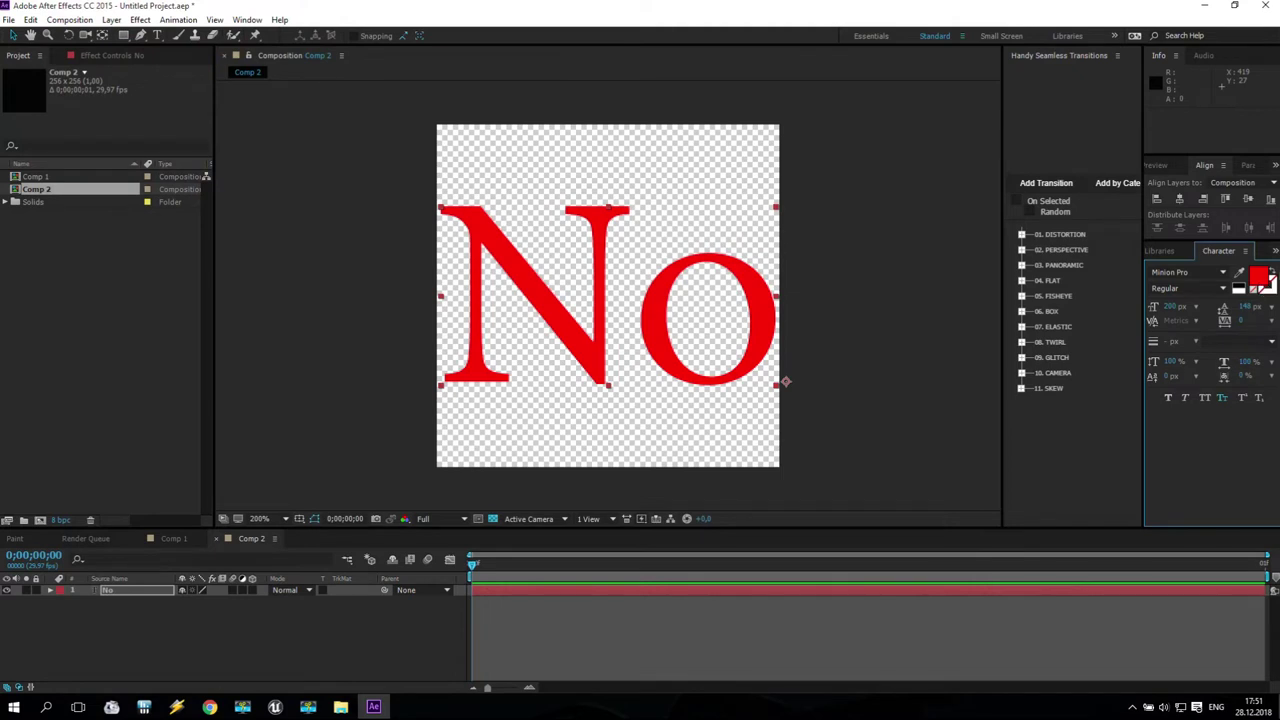
click(1256, 289)
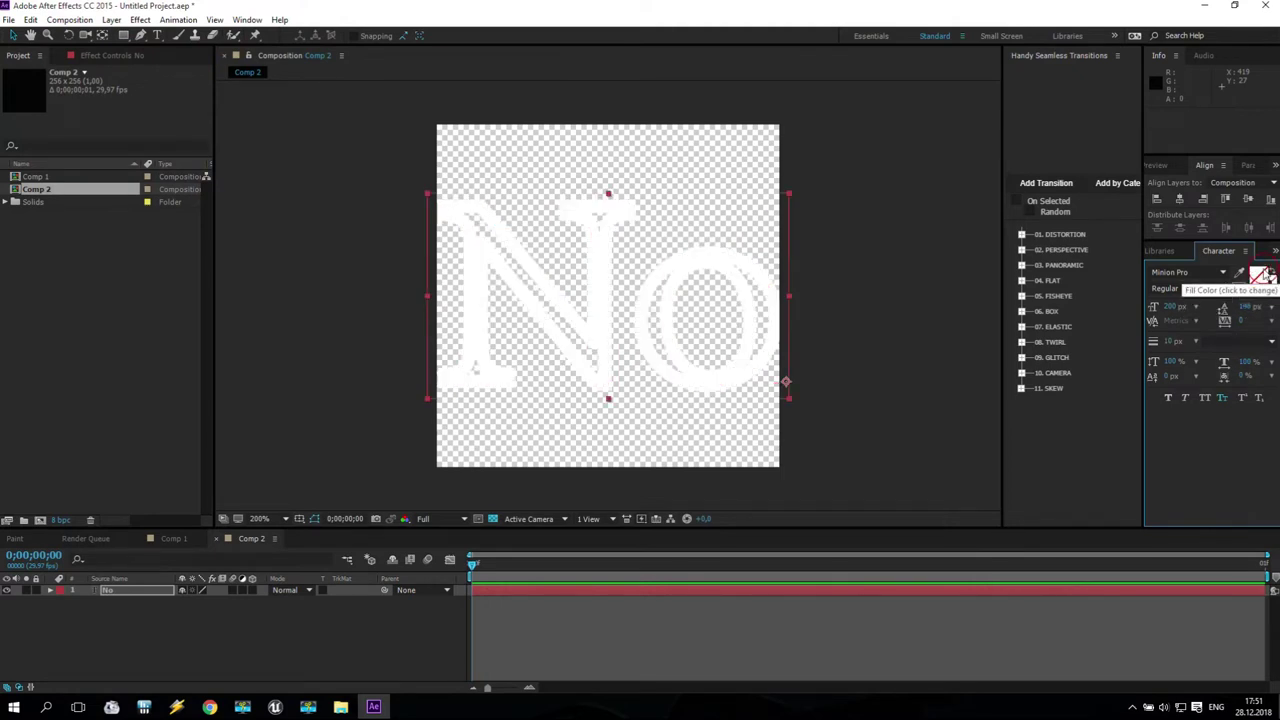
- Set the fill colour of the "No" text to white (FFFFFF)
click(1257, 278)
click(17, 33)
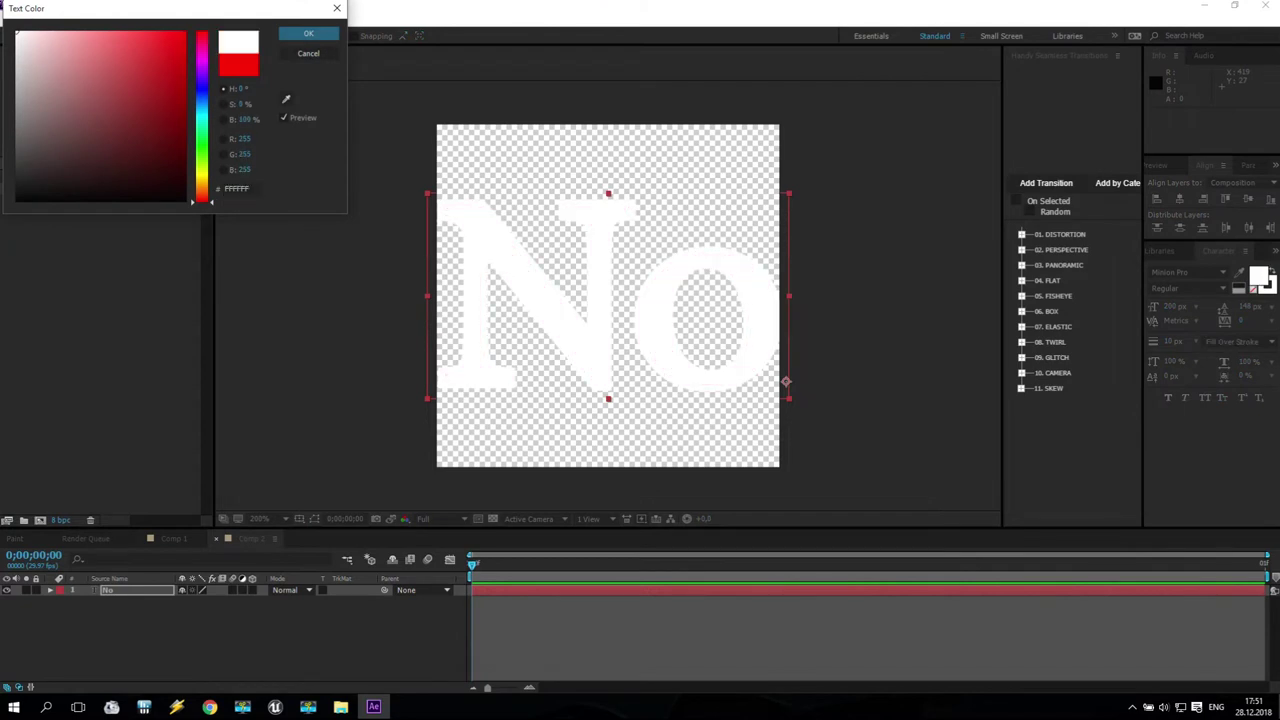
drag(57, 38, 266, 2)
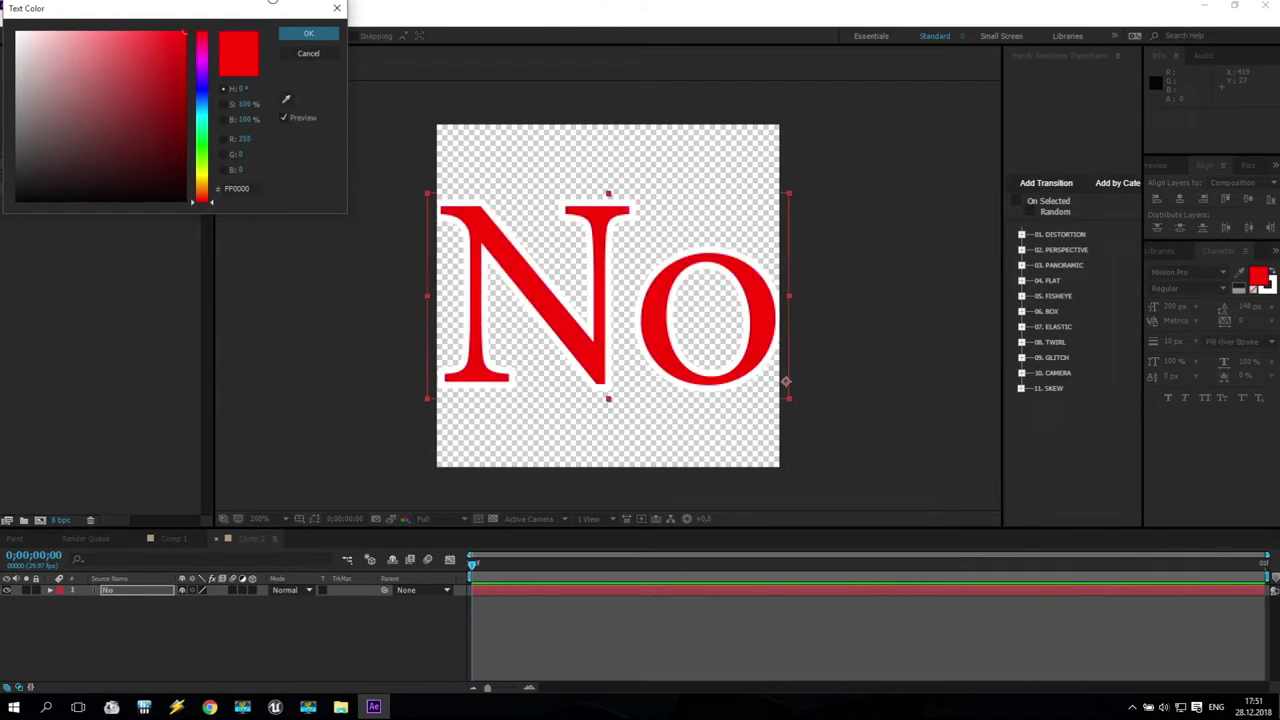
click(17, 33)
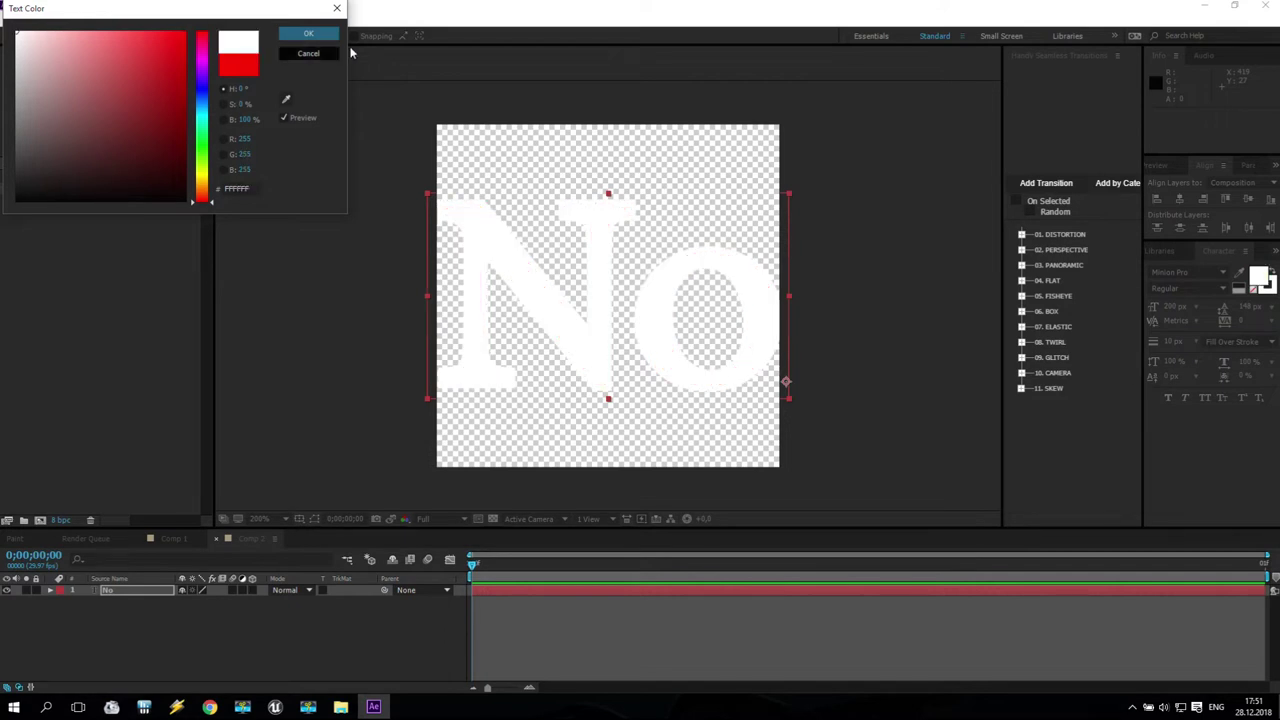
click(309, 33)
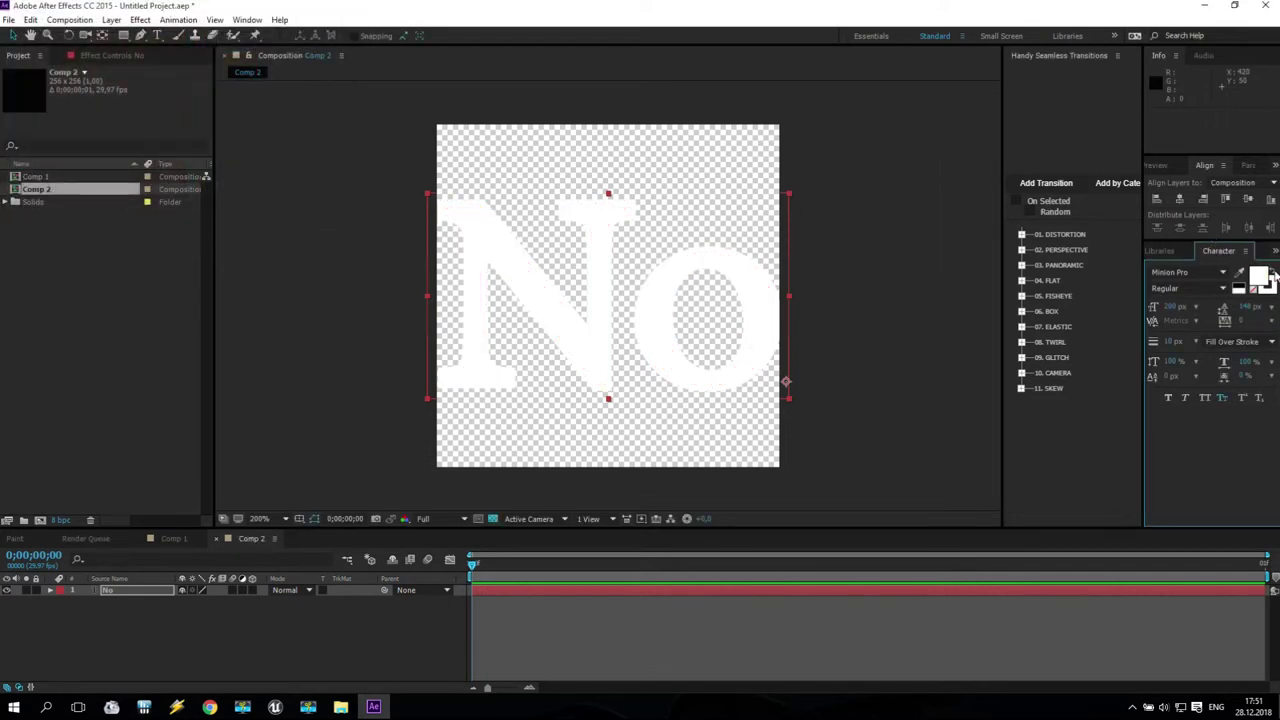
- Set the fill of the outlined "No" text to red (FF0000)
click(1258, 276)
drag(170, 93, 313, 2)
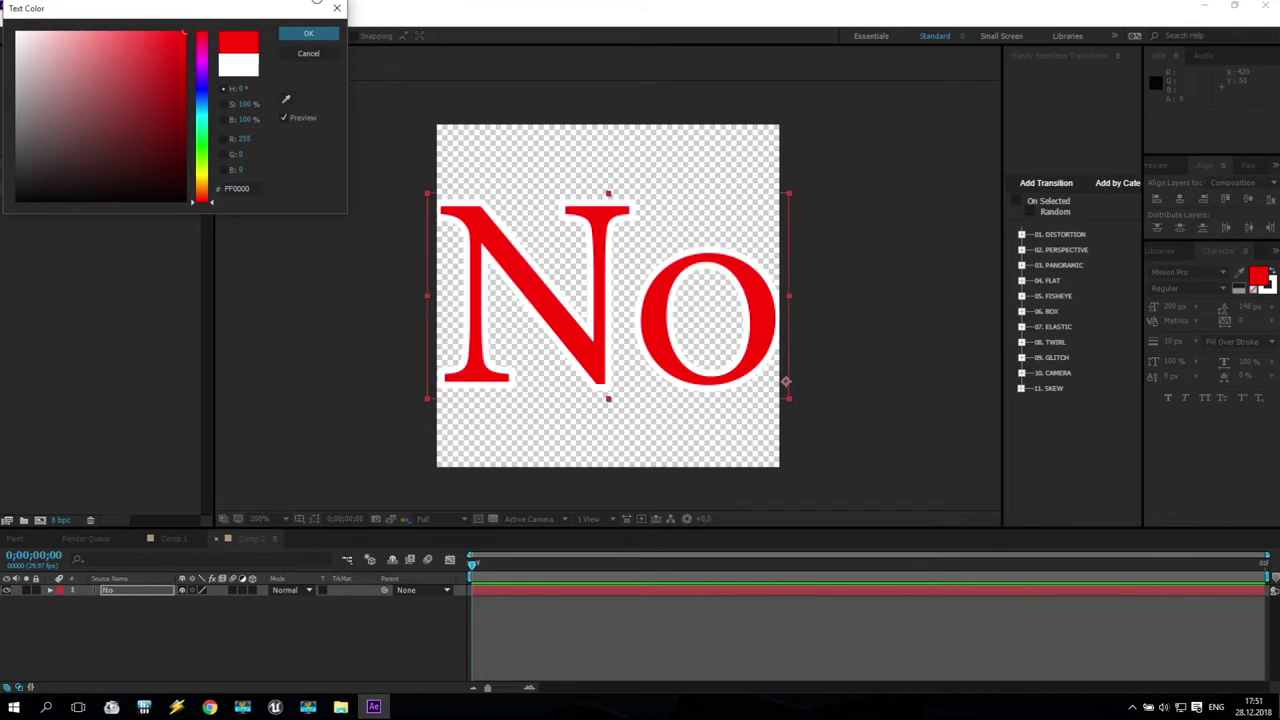
click(309, 35)
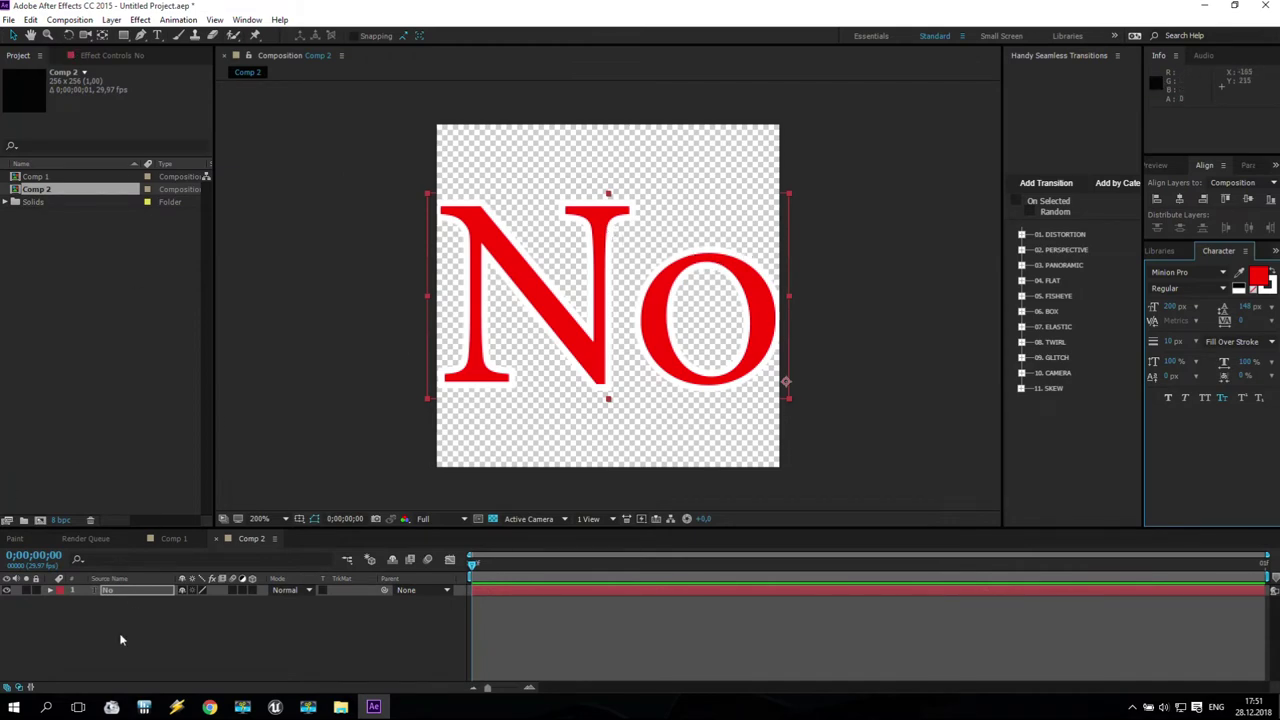
- Add a red solid layer at composition size and place it beneath the "No" text layer
click(111, 19)
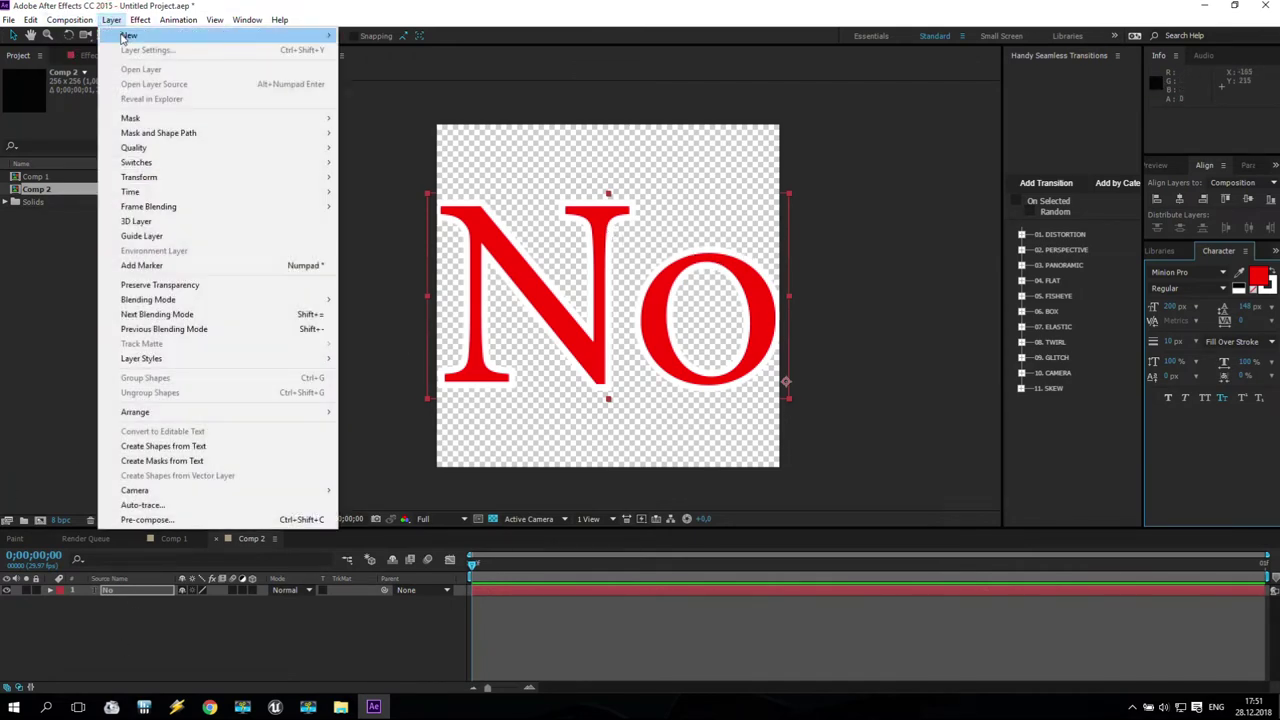
mouse_move(124, 37)
click(422, 48)
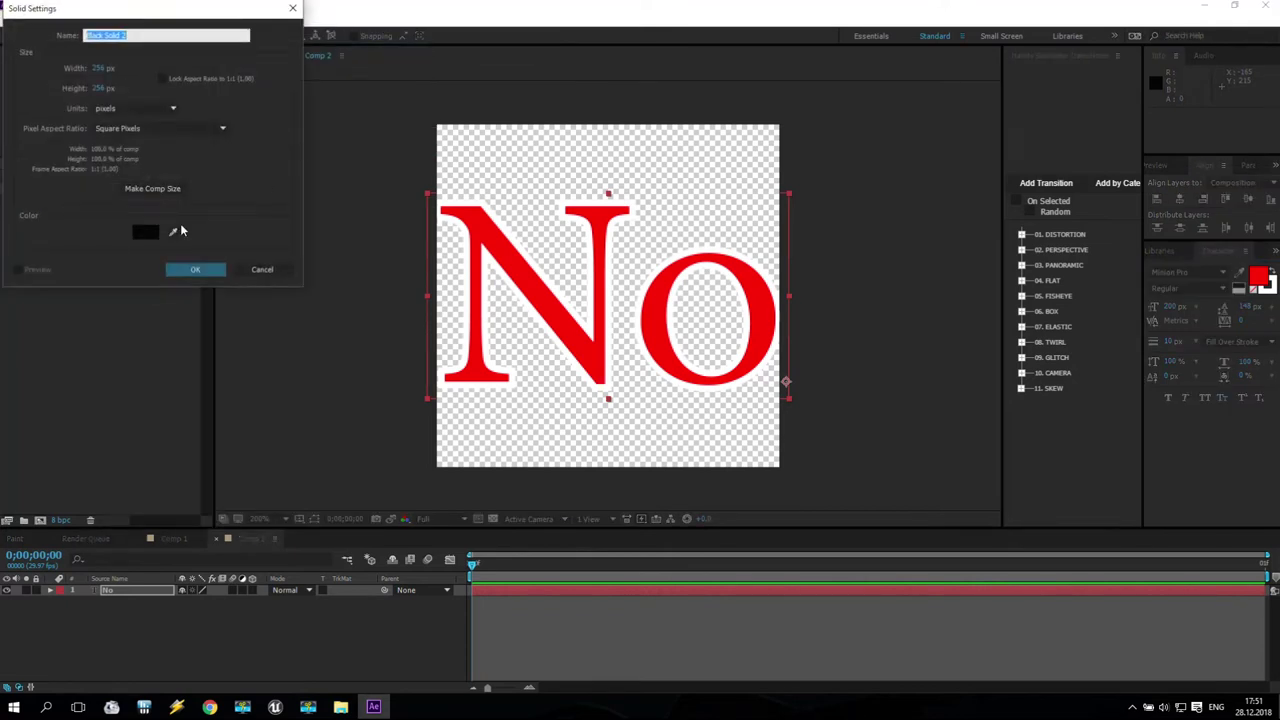
click(150, 233)
click(185, 33)
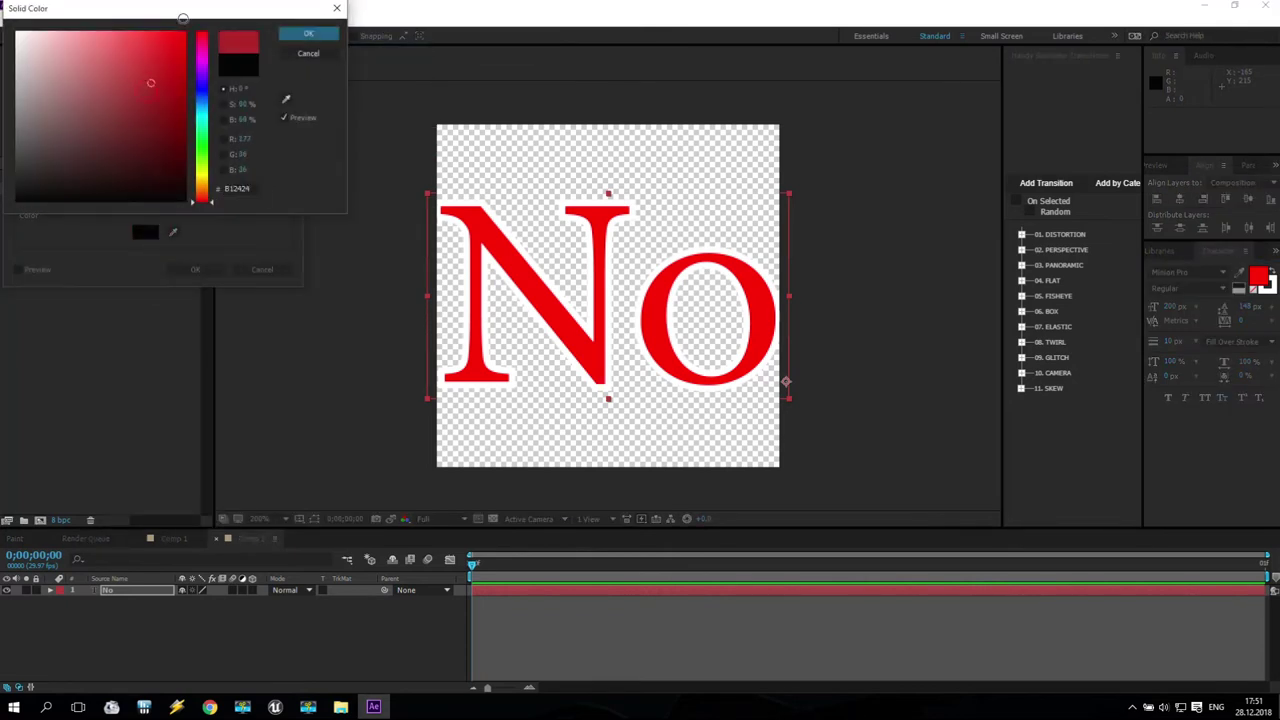
click(307, 35)
click(193, 270)
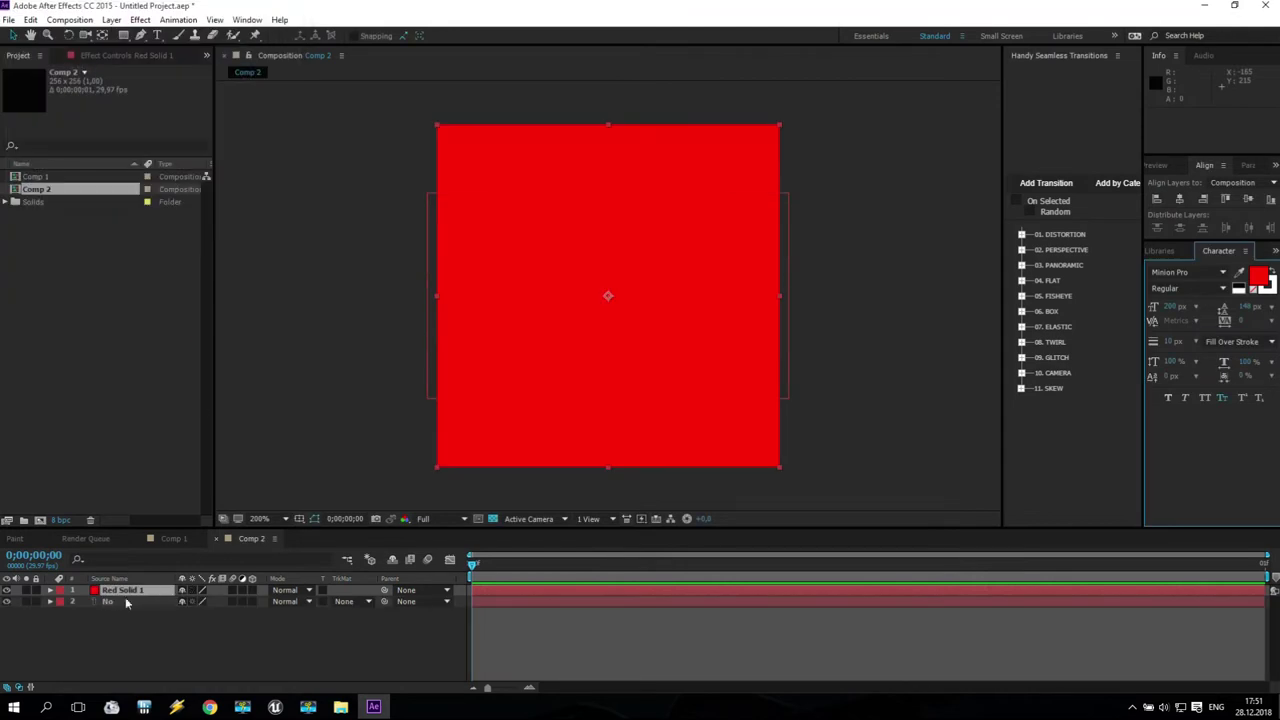
drag(122, 640, 128, 644)
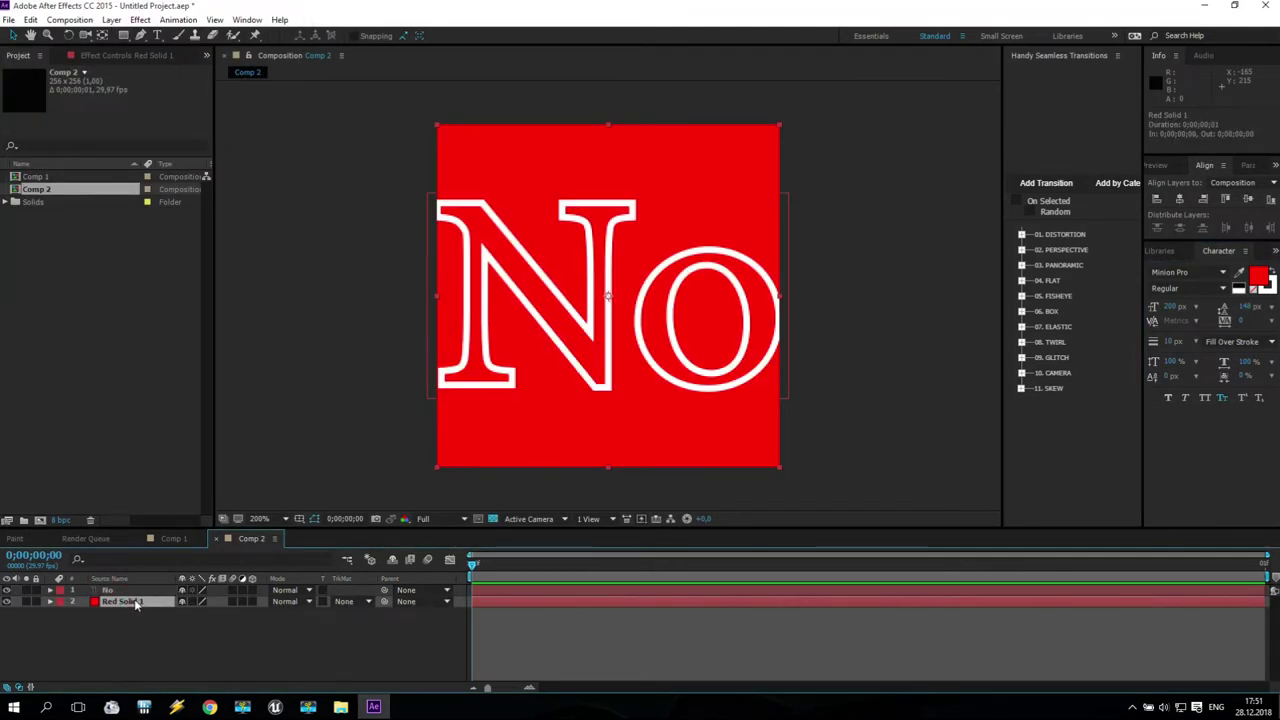
- Set the opacity of the red solid layer to 50%
key(t)
click(189, 612)
text(50)
key(Return)
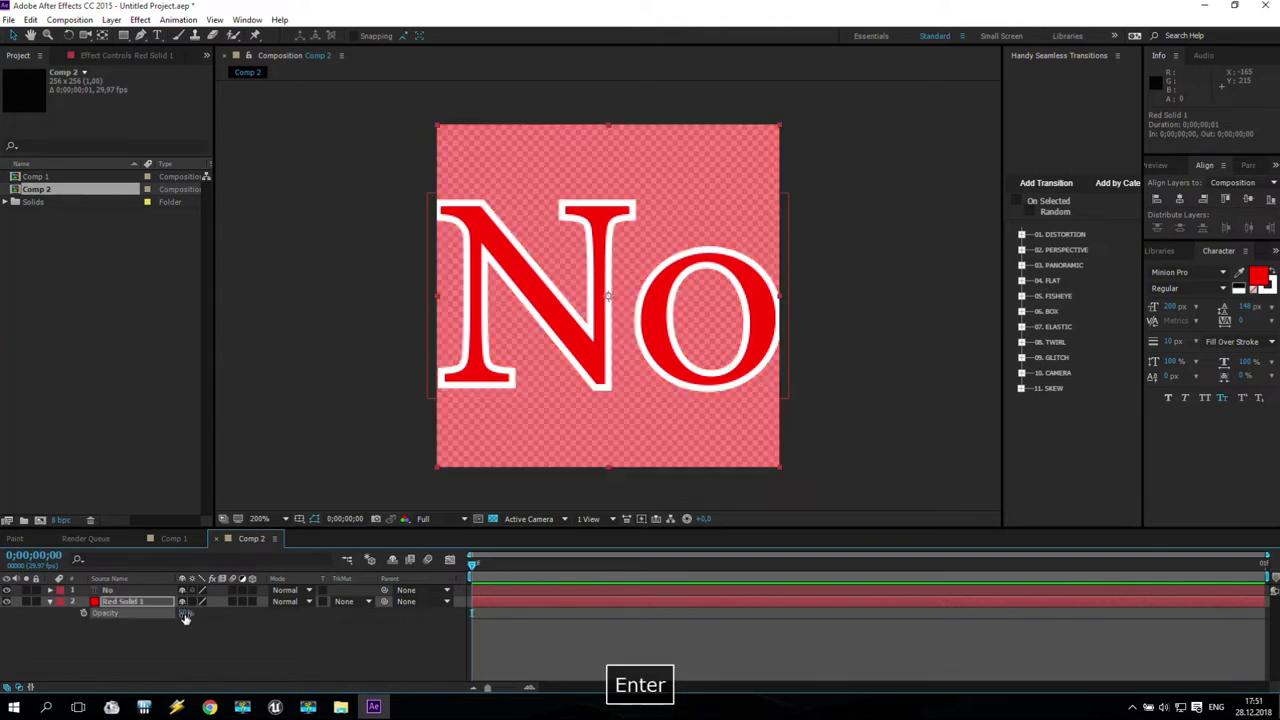
click(204, 650)
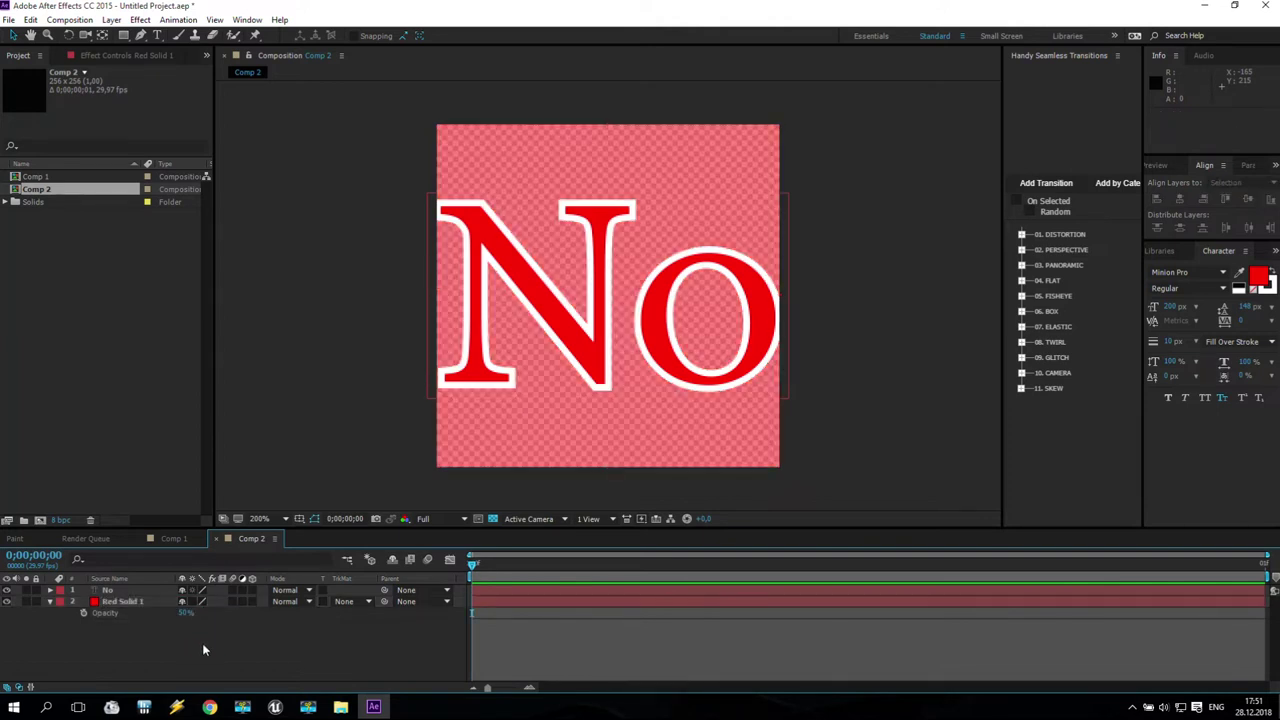
- Set the "No" text's font size to 180 px and re-centre it in the composition
click(110, 603)
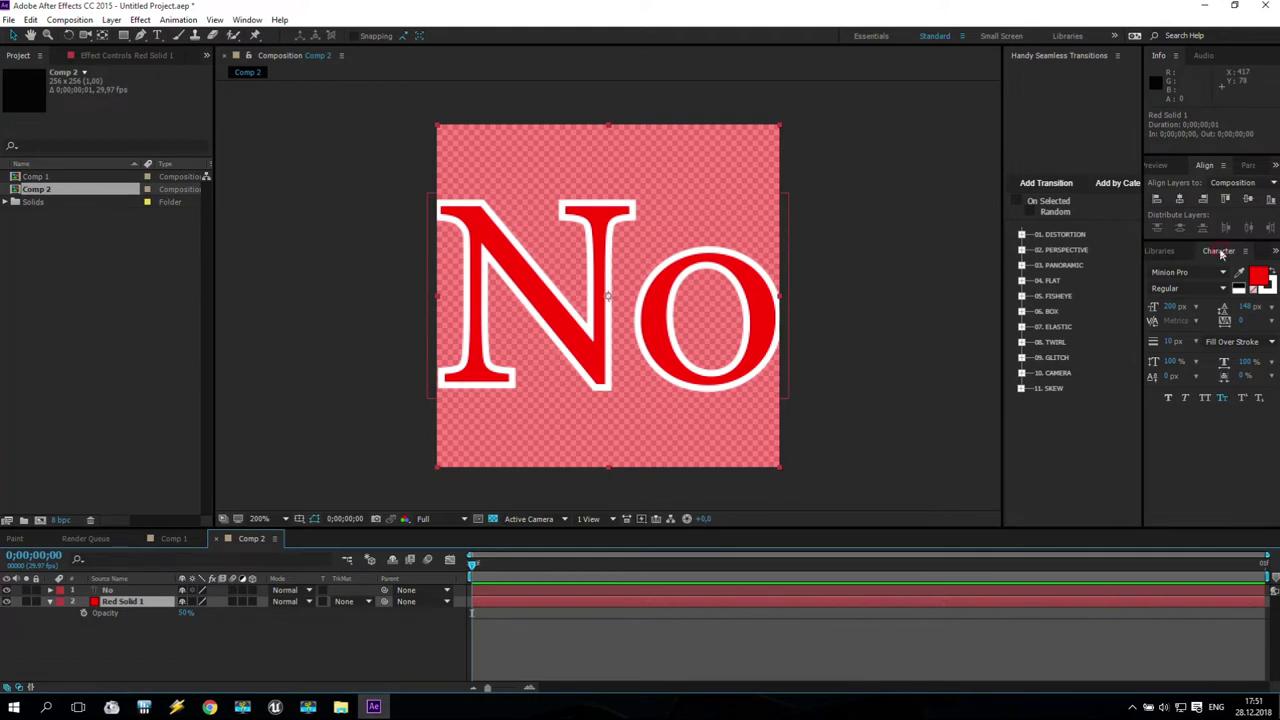
click(110, 591)
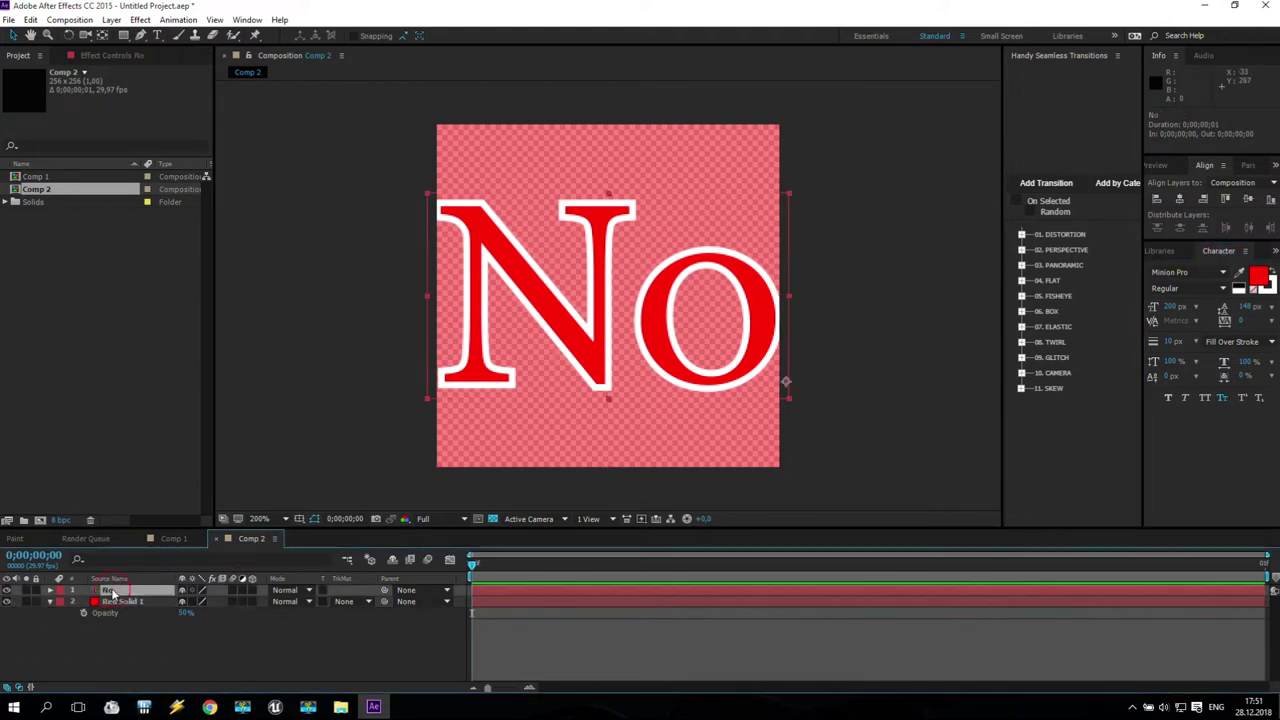
click(1174, 306)
text(180)
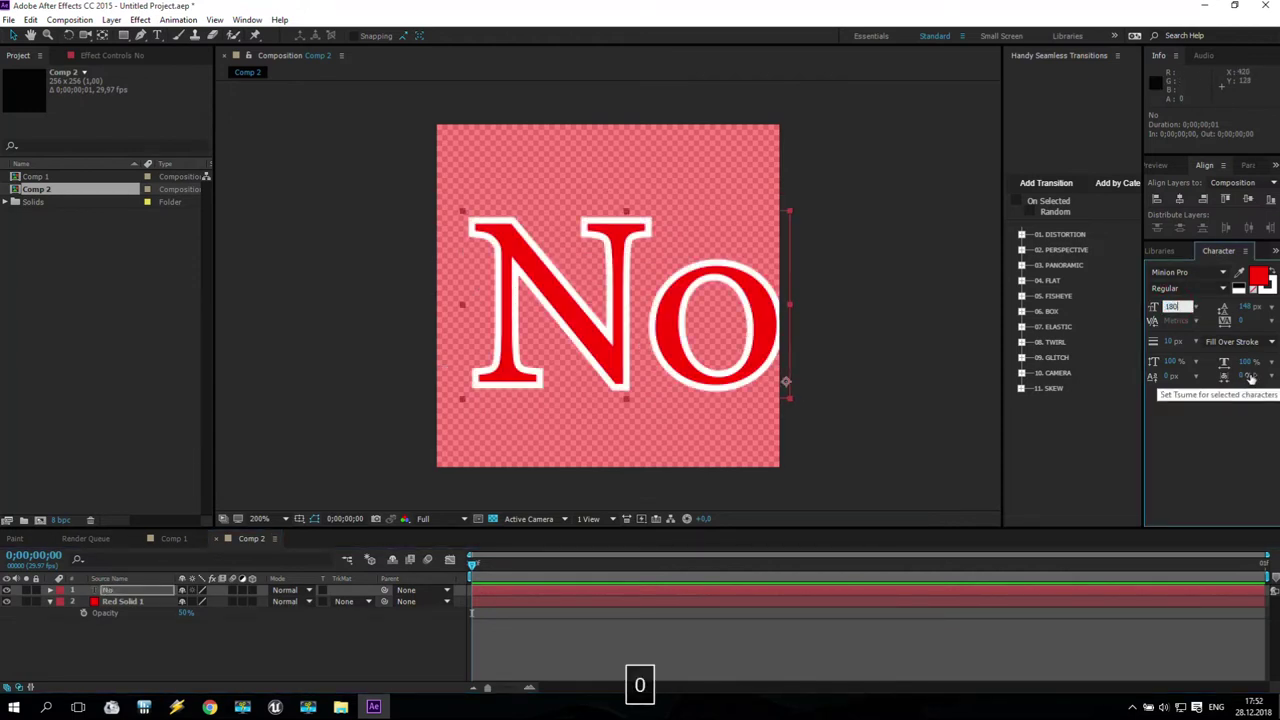
key(Return)
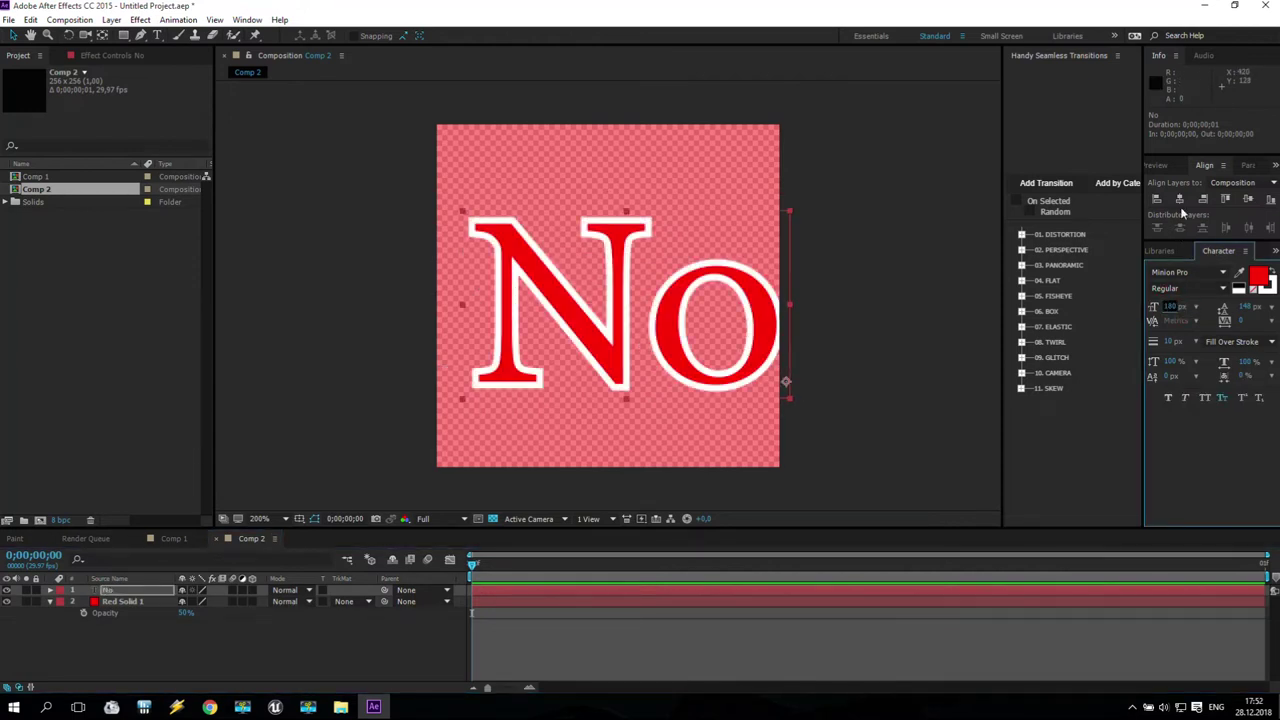
click(1227, 200)
click(1248, 199)
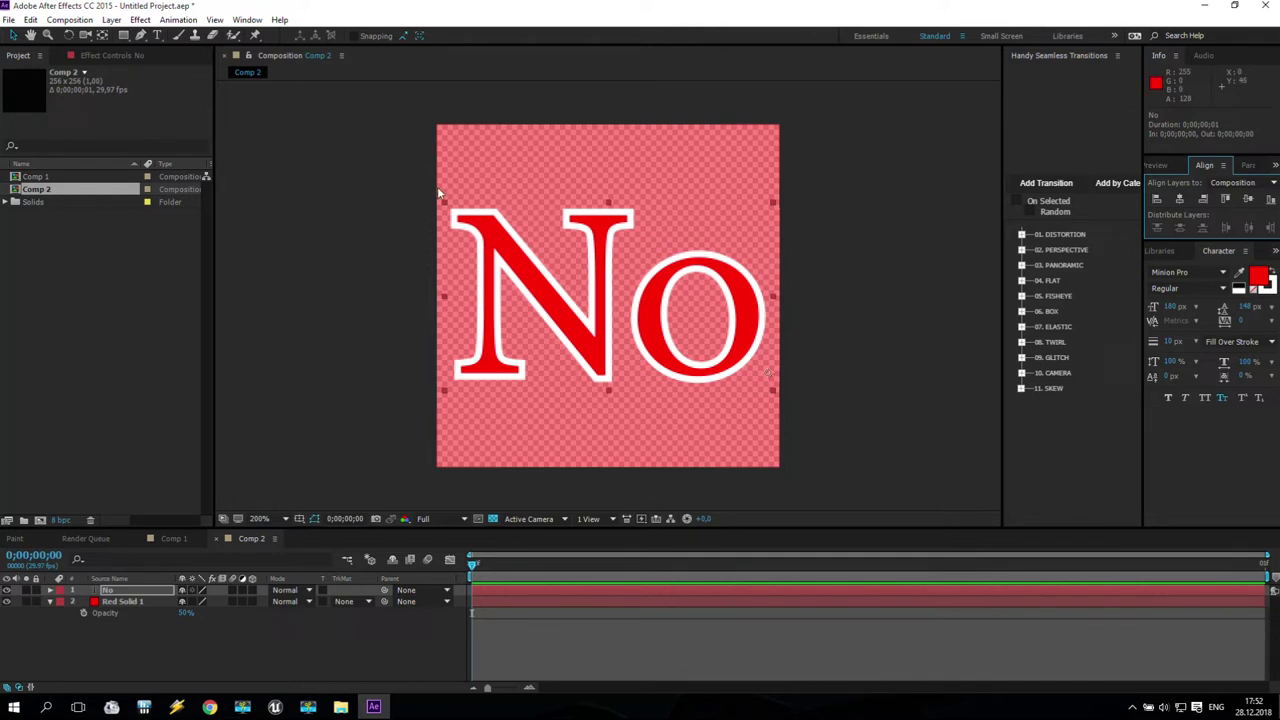
- Switch the active shape tool to the Rounded Rectangle
click(124, 37)
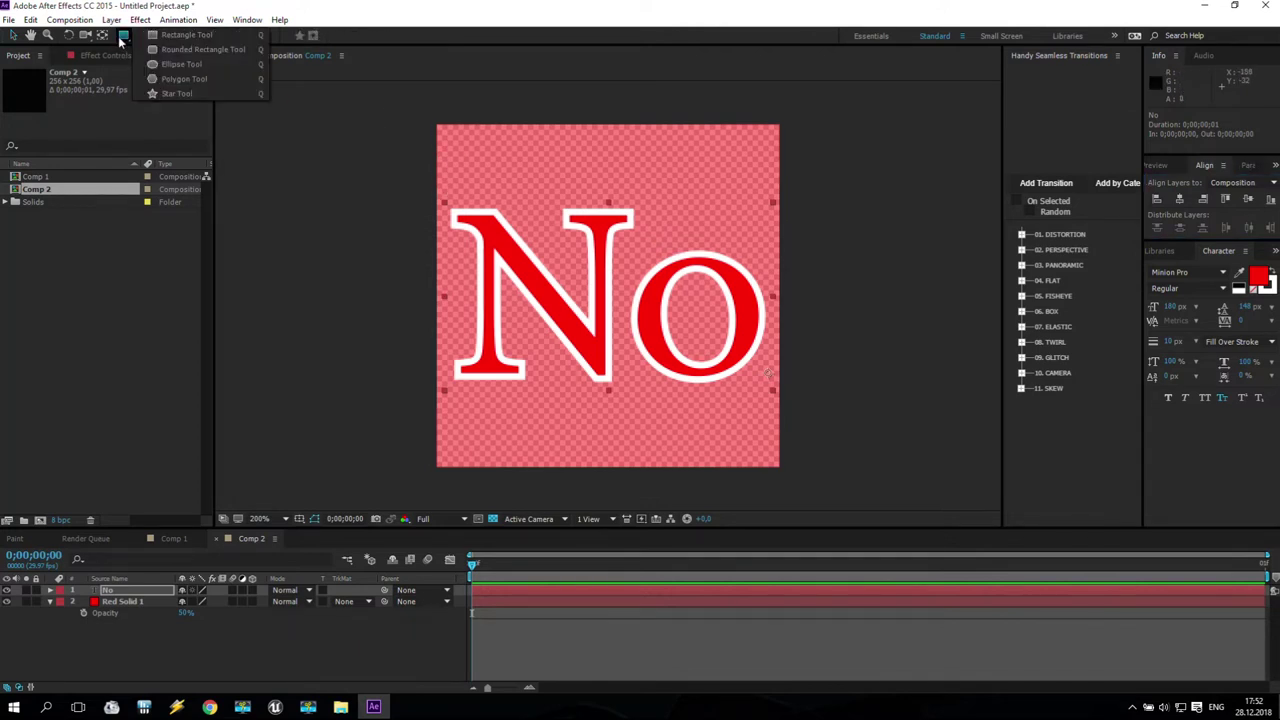
click(224, 49)
double_click(124, 37)
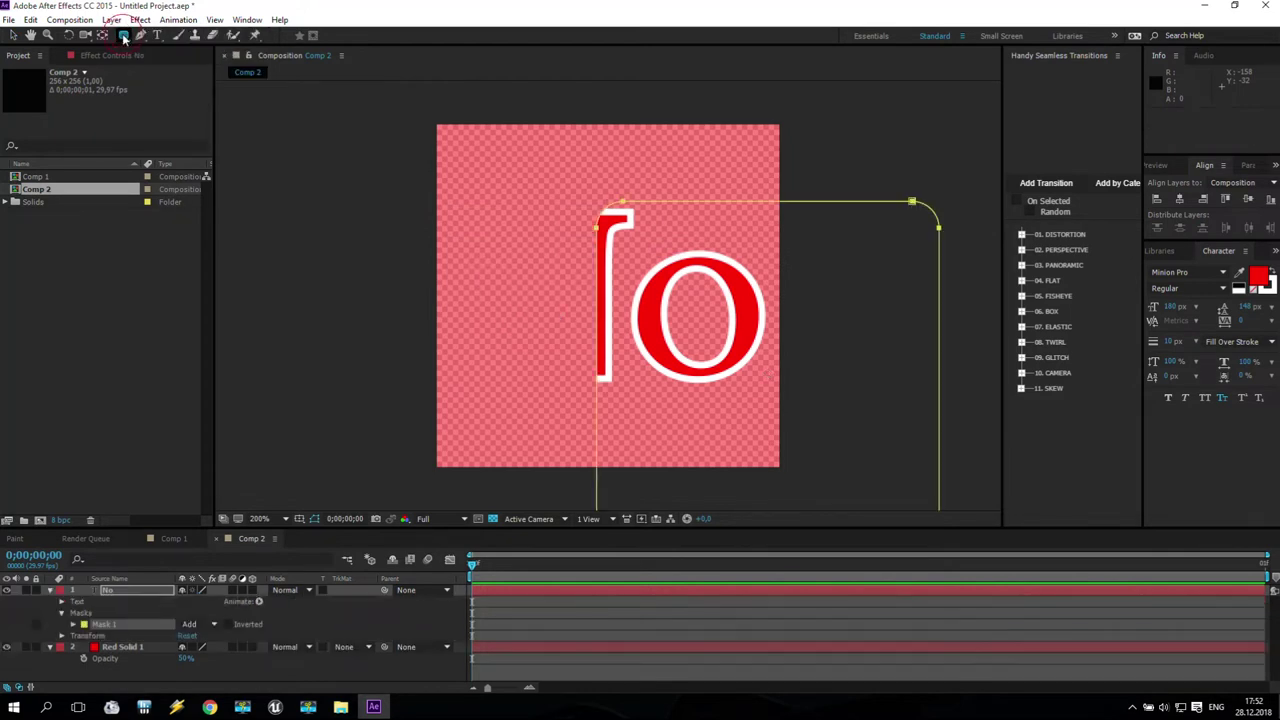
click(30, 19)
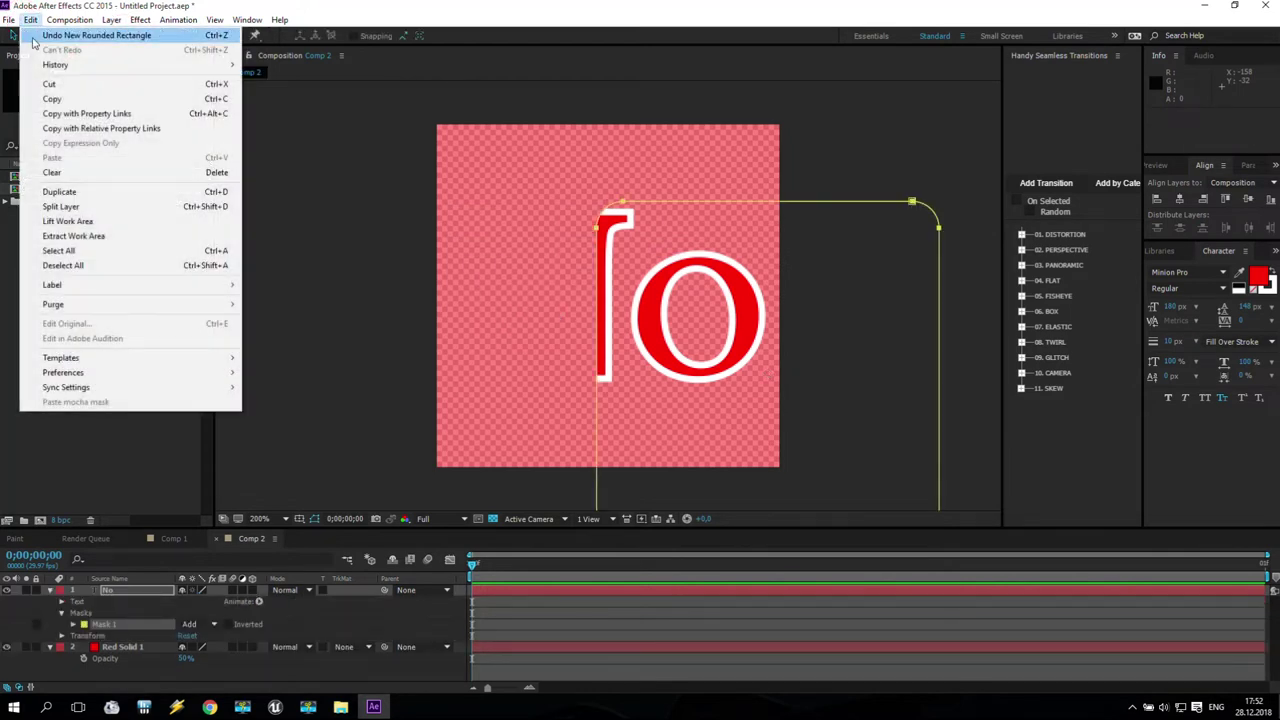
click(40, 29)
- Mask the red solid layer with a rounded rectangle that fills the whole layer
click(119, 625)
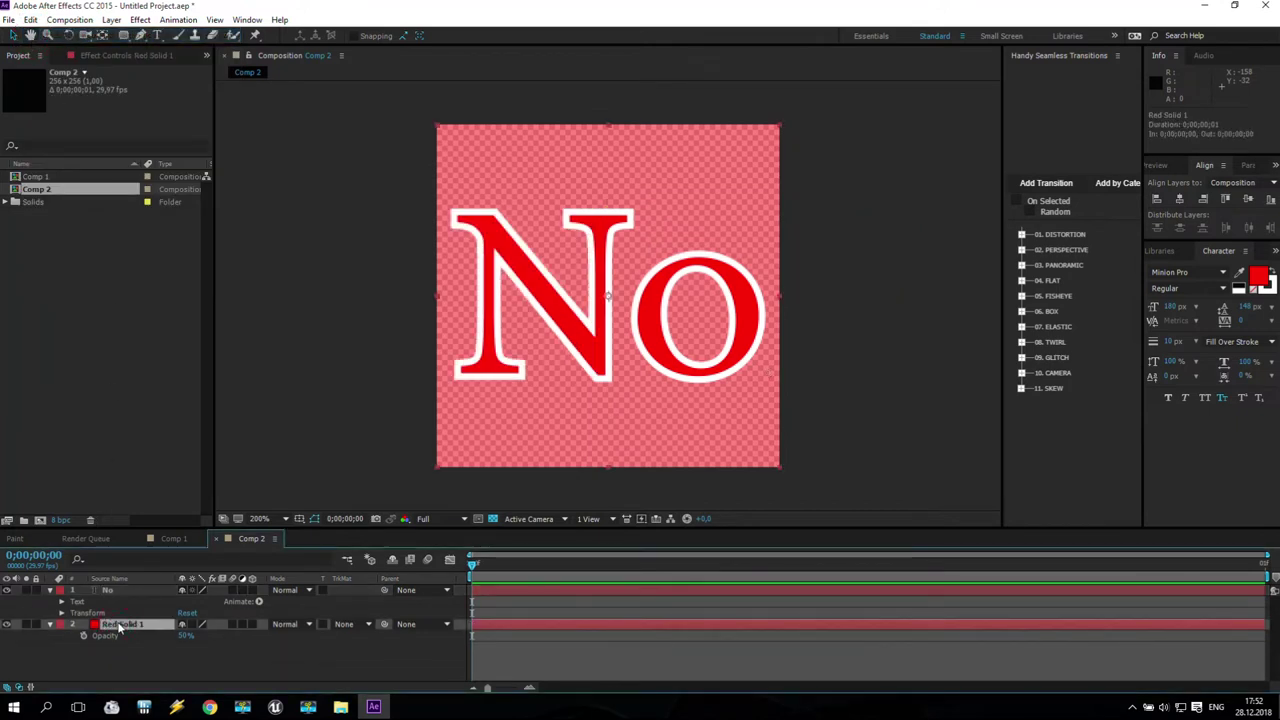
double_click(124, 37)
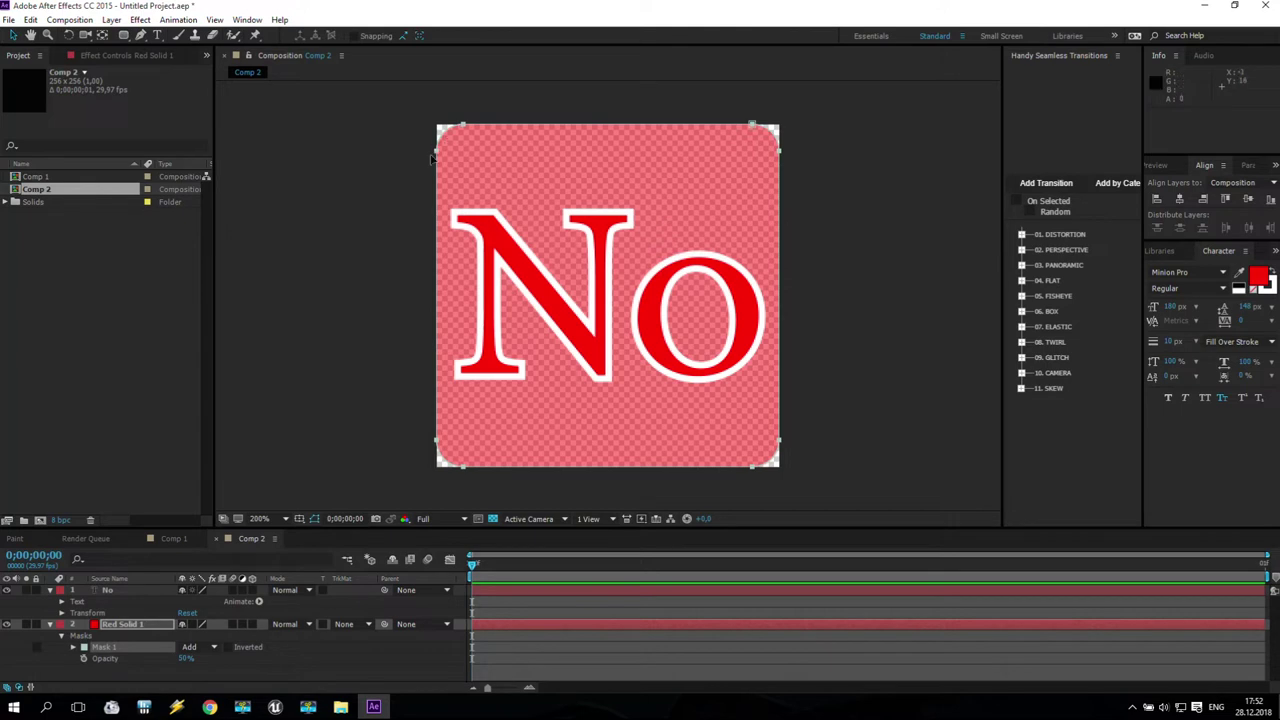
click(320, 214)
click(15, 36)
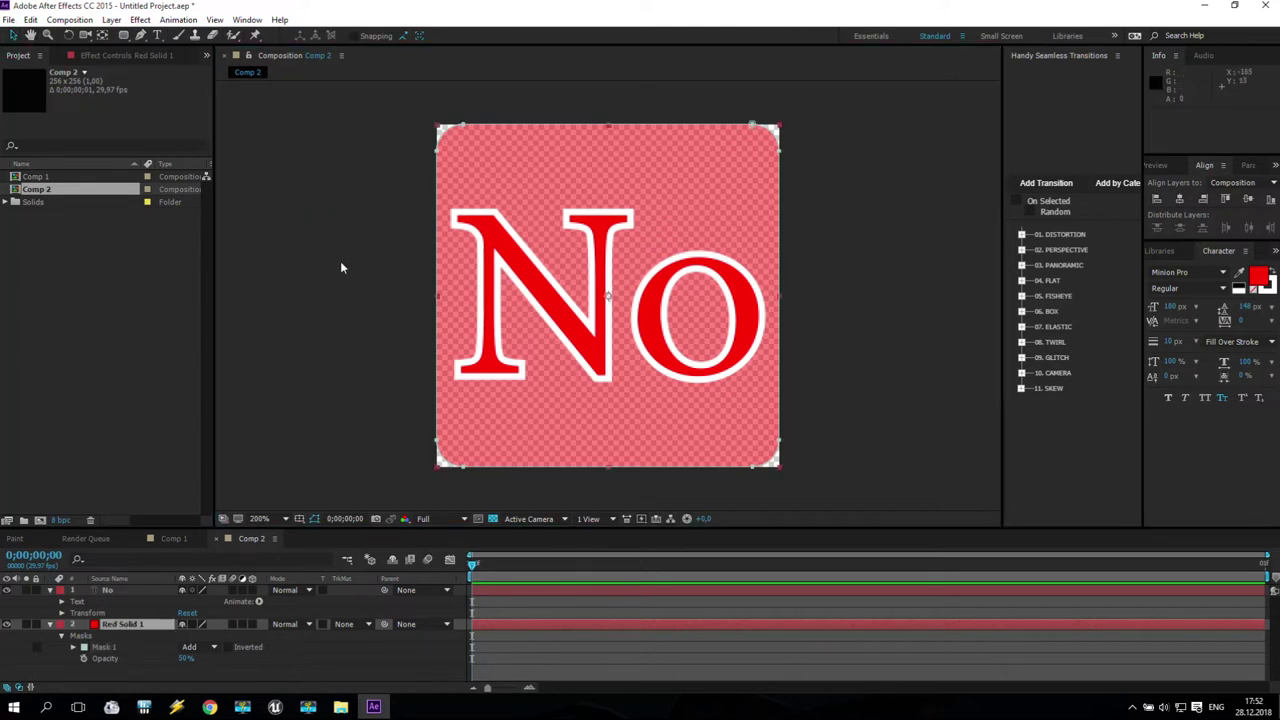
click(328, 258)
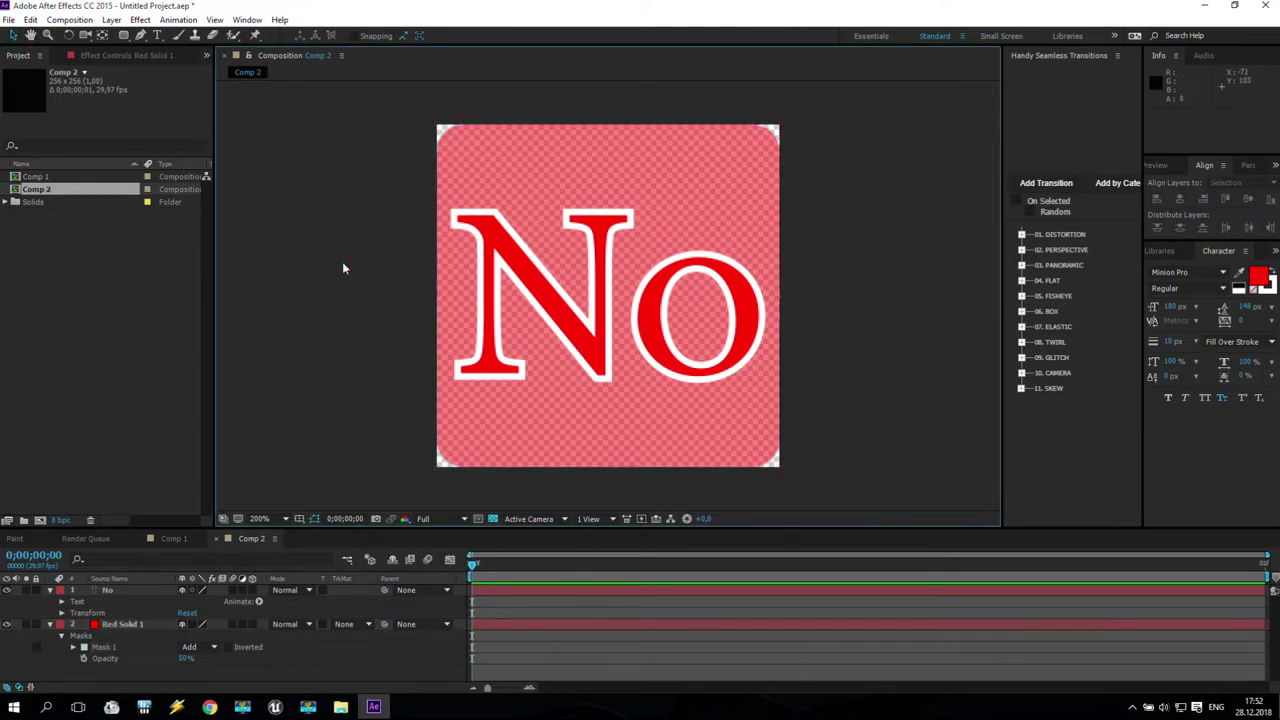
- In Comp 1, replace the plain "No" text with the Comp 2 button graphic, level with the "Yes" text
click(171, 540)
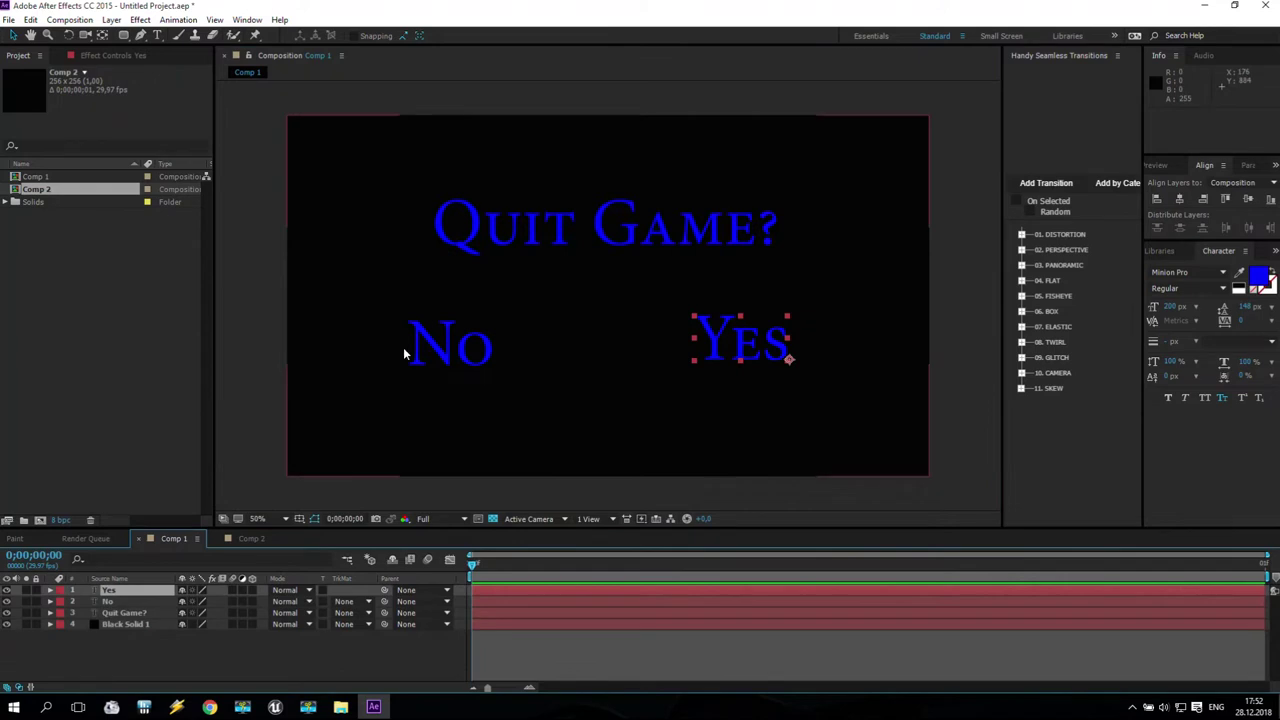
click(126, 602)
key(Delete)
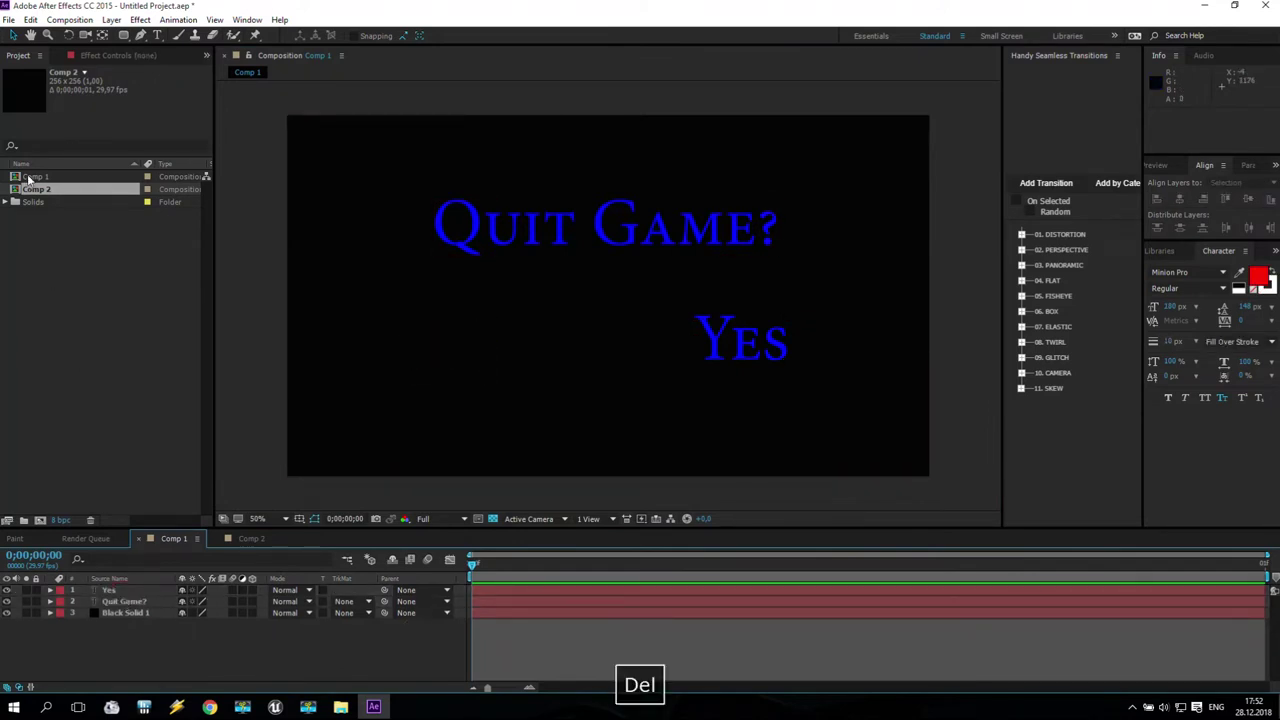
drag(60, 205, 513, 356)
click(698, 318)
click(487, 330)
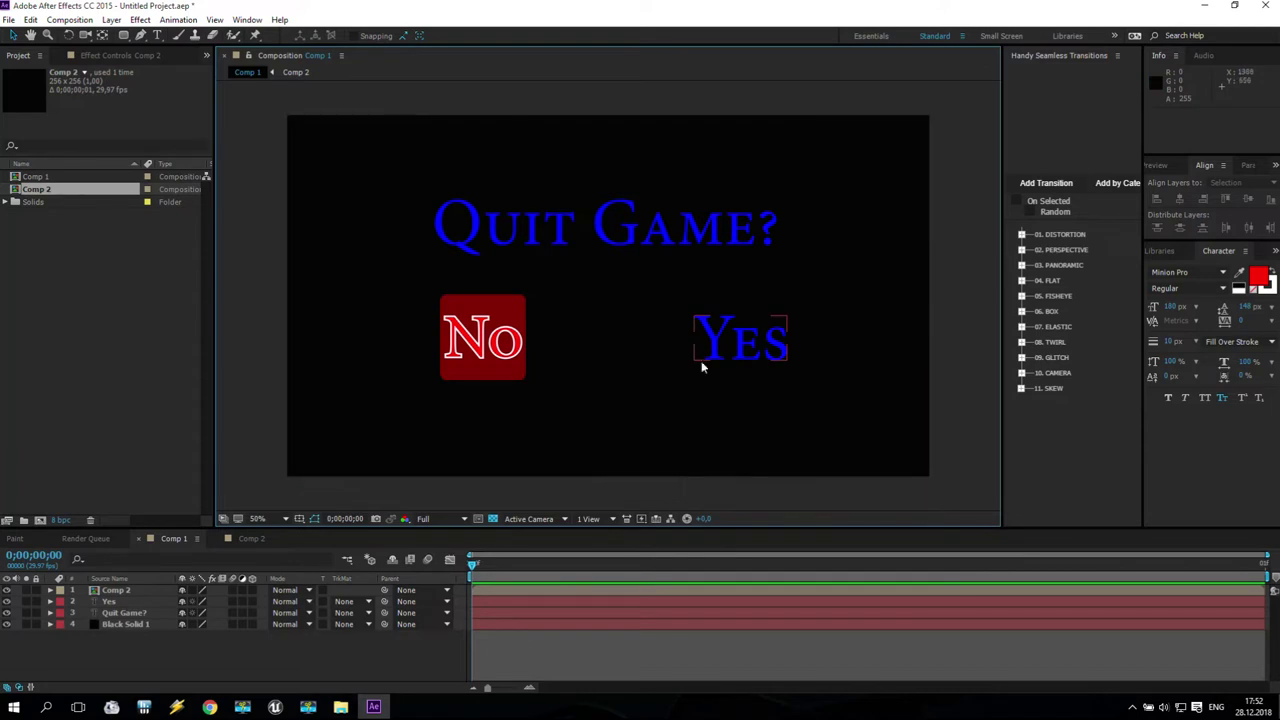
- Create a new 256 × 256 px composition and add the text "Yes" to it
click(40, 520)
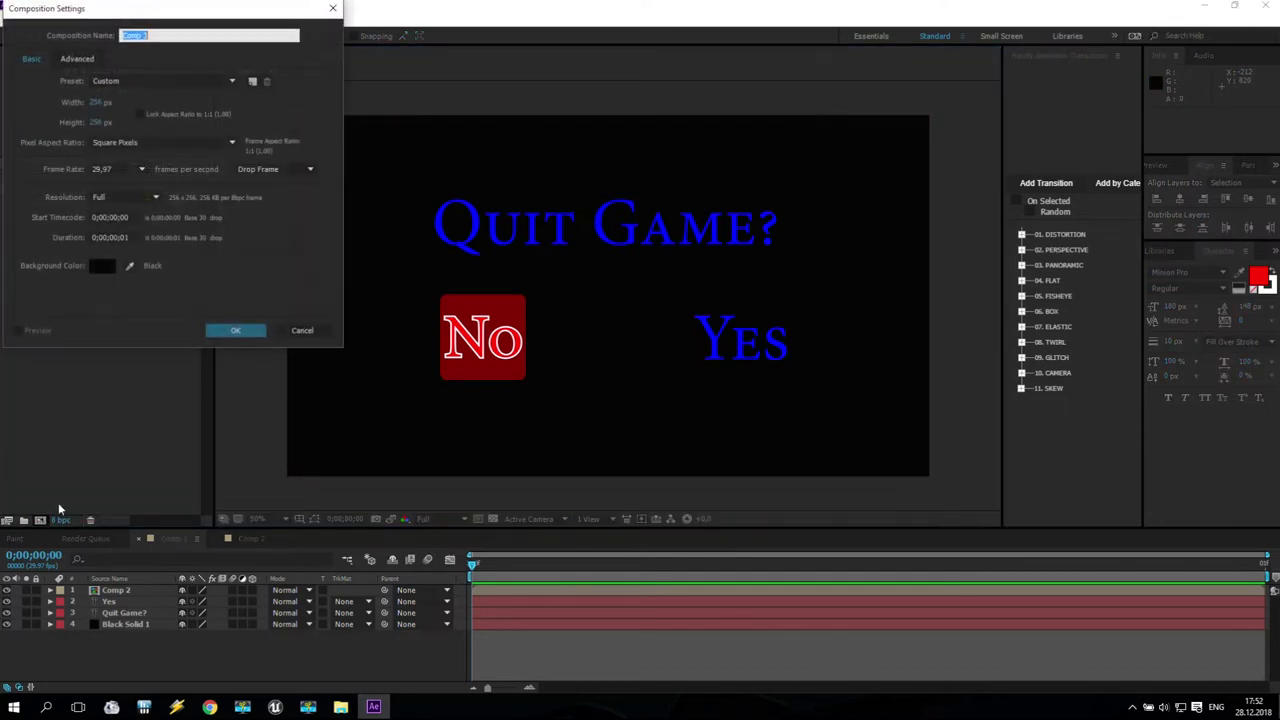
click(231, 330)
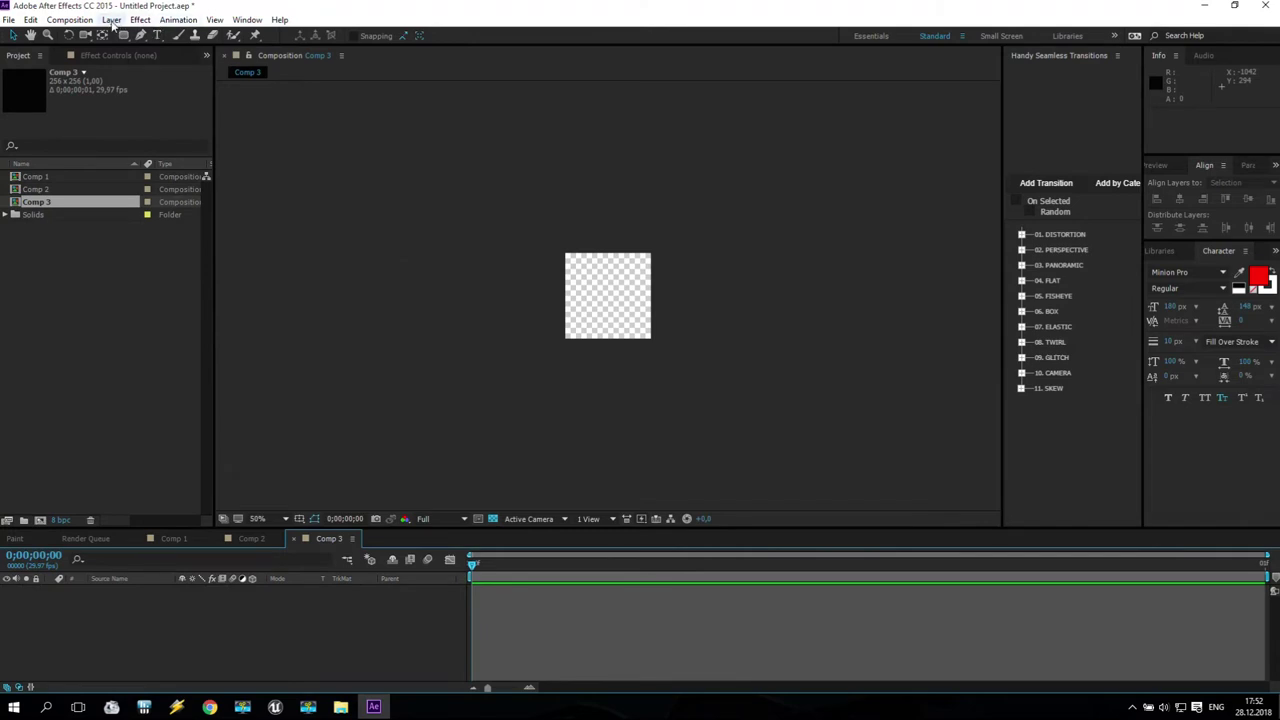
click(157, 35)
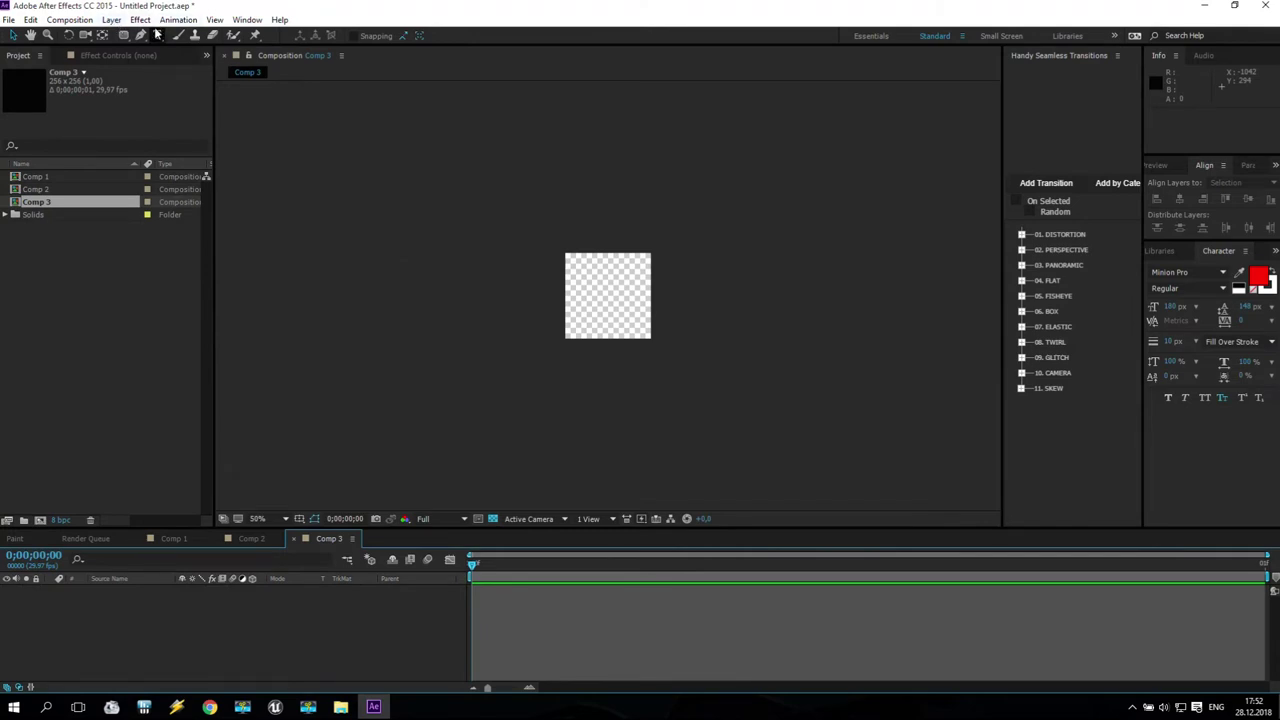
click(589, 300)
text(Yes)
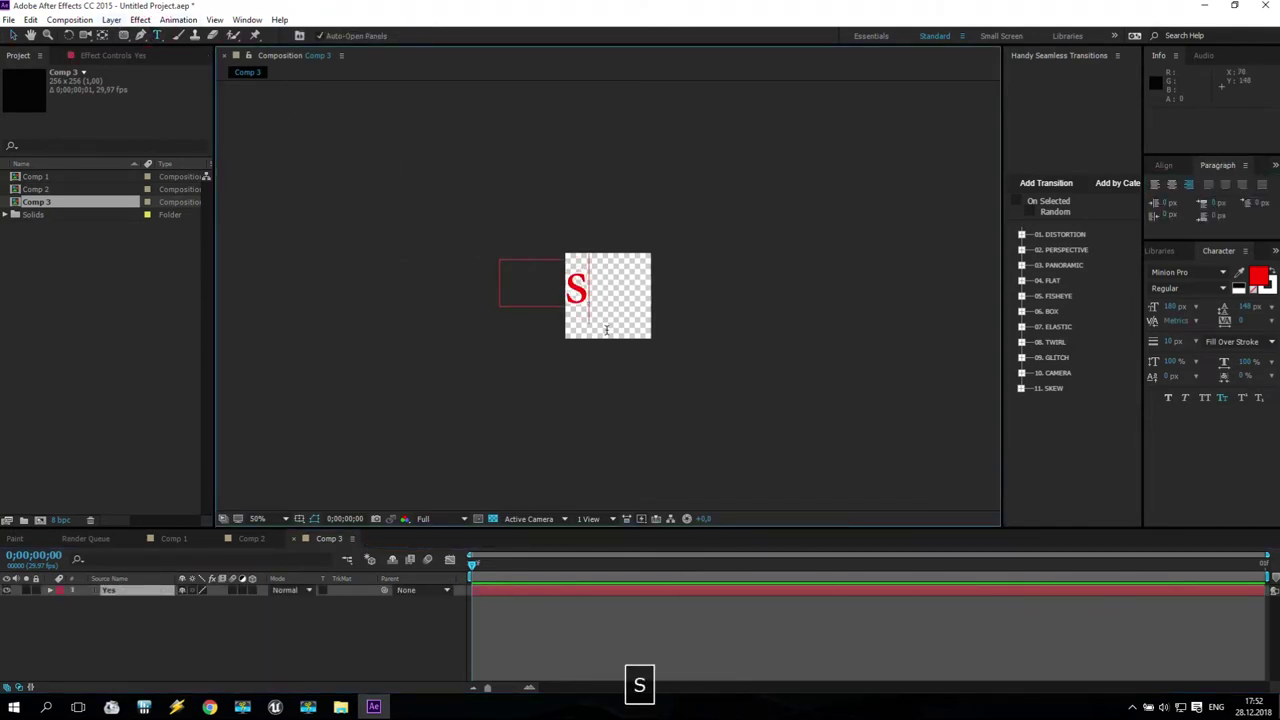
key(Escape)
- Centre the "Yes" text horizontally and vertically in the composition
key(ctrl+alt+Home)
key(ctrl+Home)
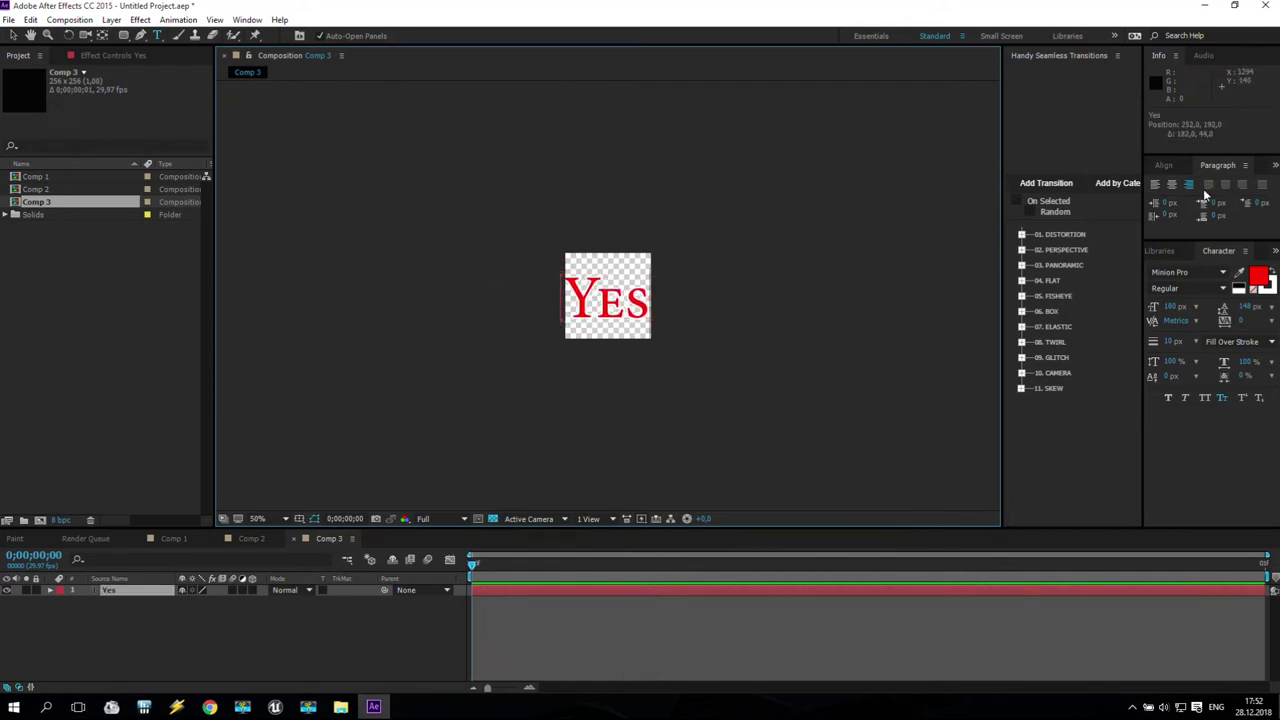
click(1180, 166)
scroll(644, 278, up, 6)
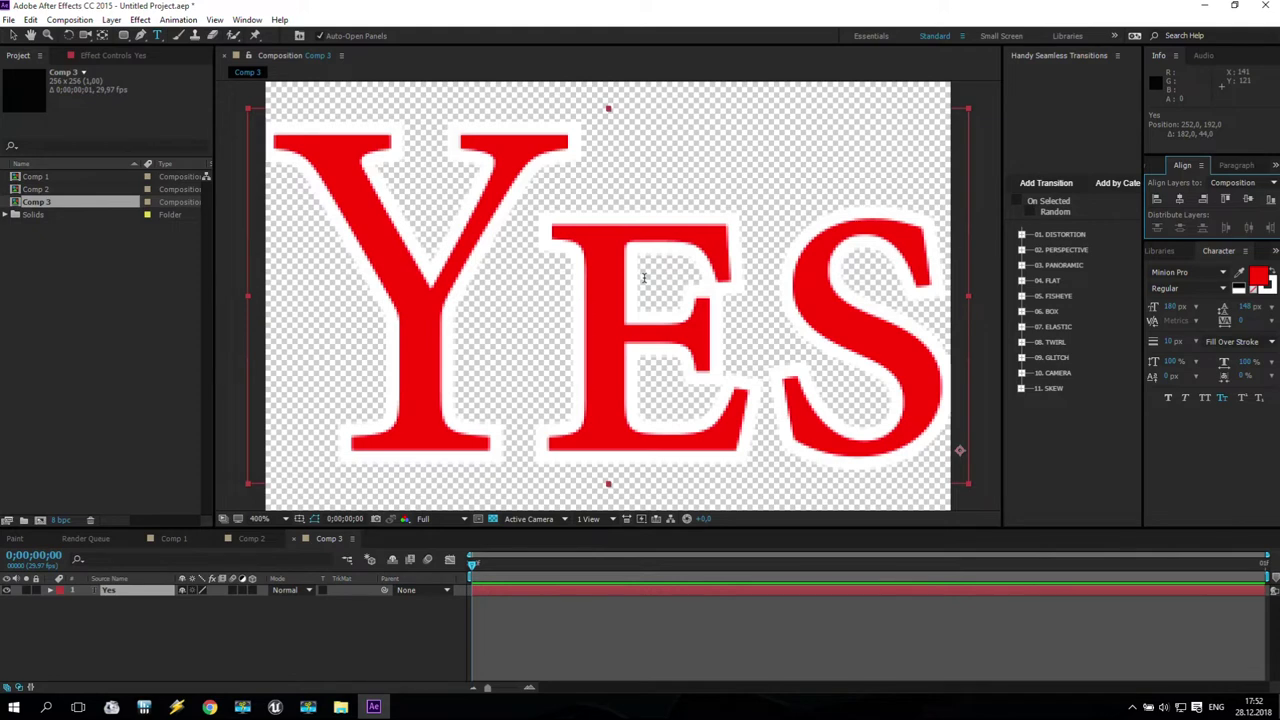
scroll(644, 278, down, 2)
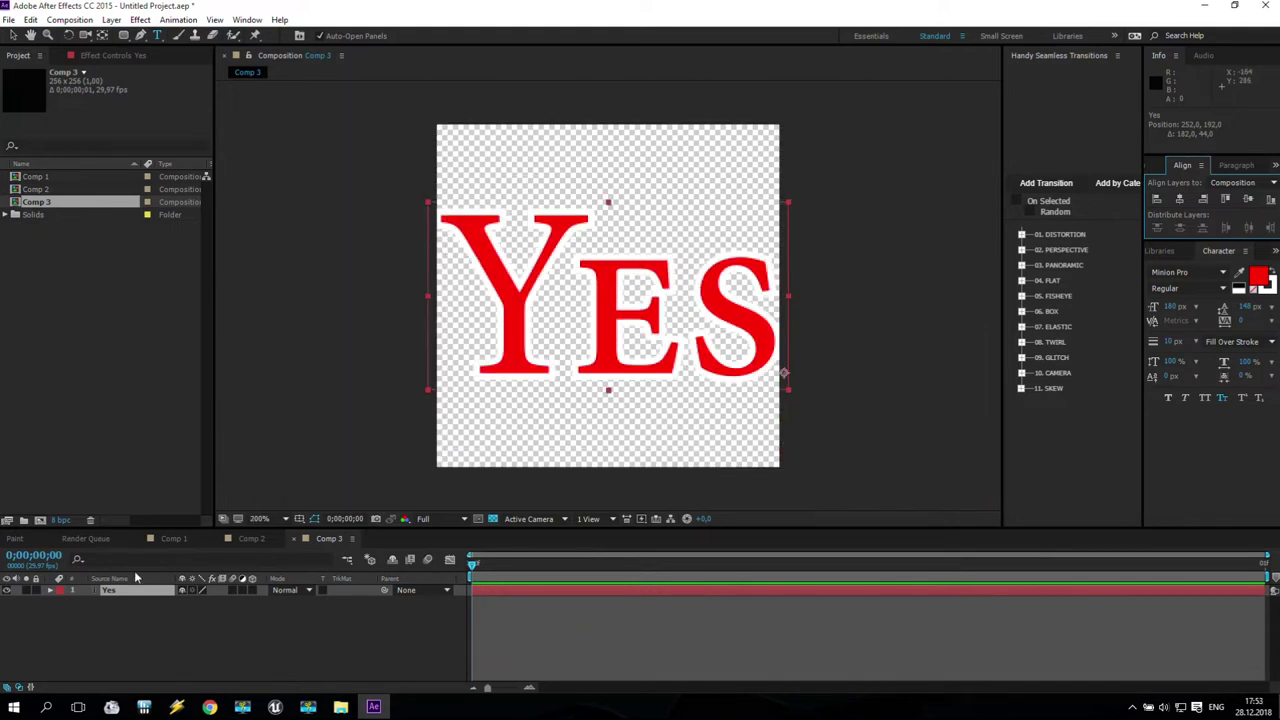
- Add a composition-size green solid beneath the "Yes" text and mask it with a full-layer rounded rectangle
click(112, 19)
mouse_move(140, 37)
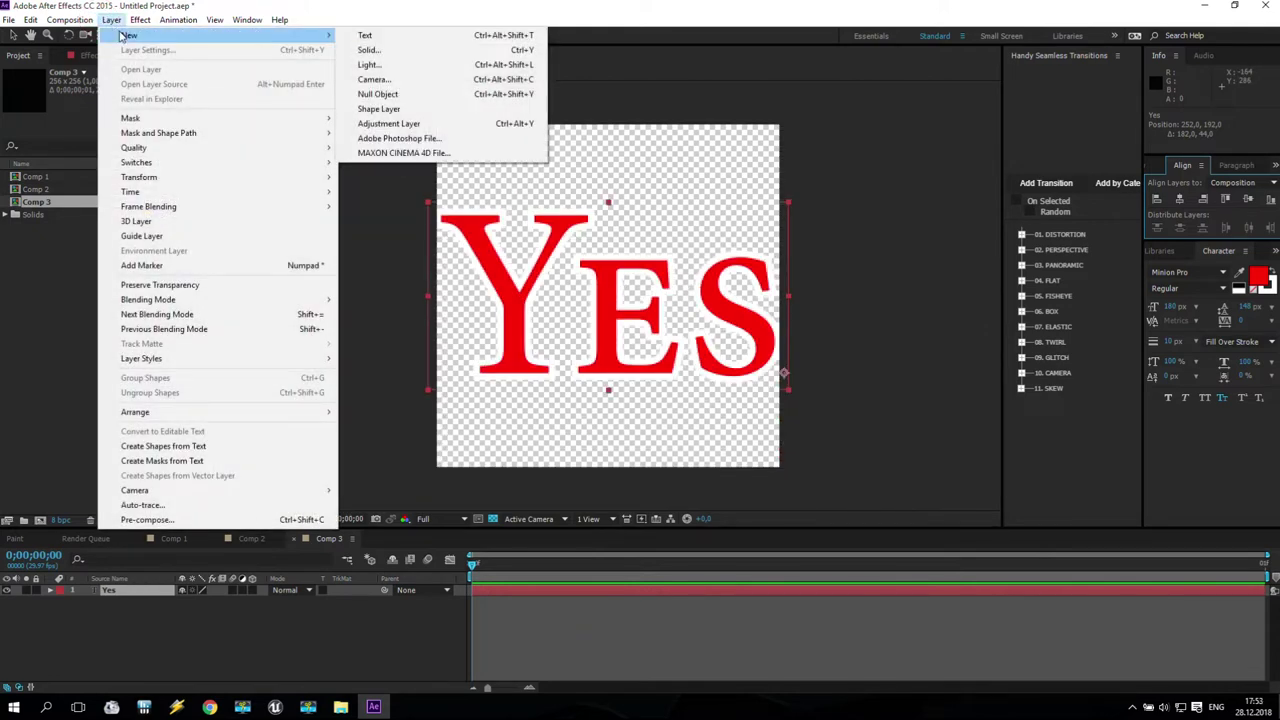
click(368, 49)
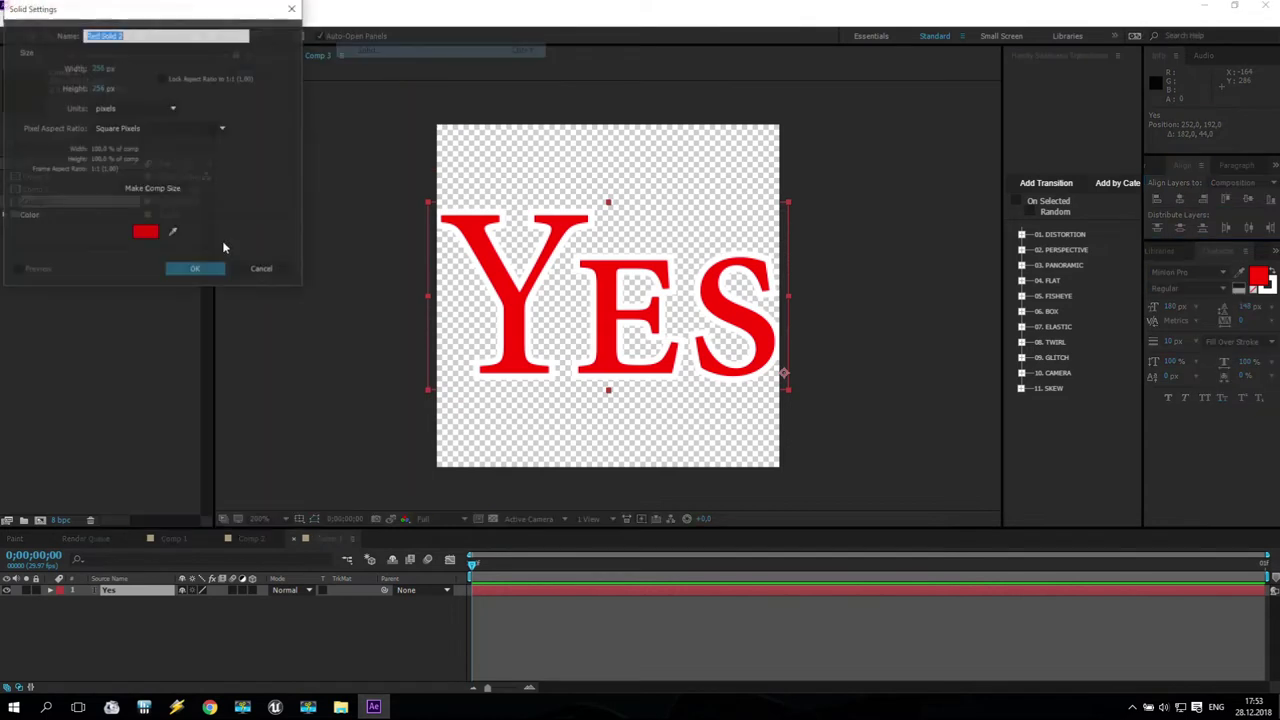
click(145, 232)
click(205, 145)
click(183, 92)
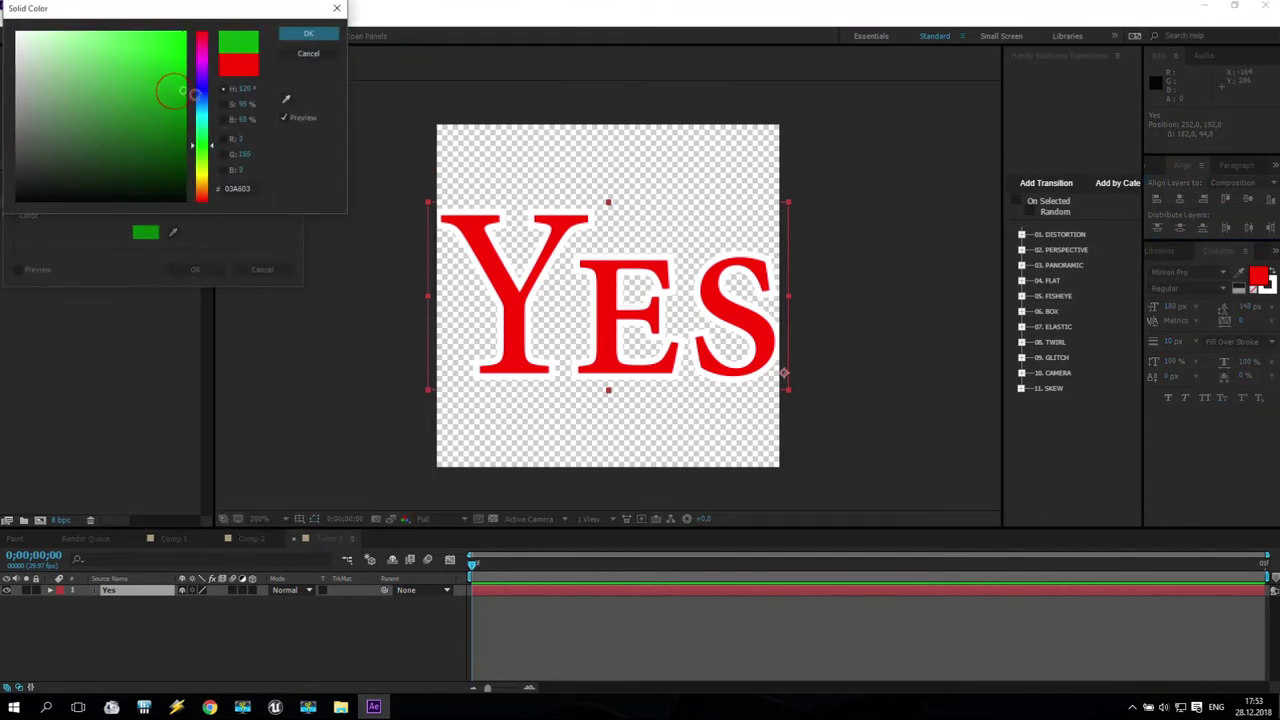
click(308, 33)
click(197, 270)
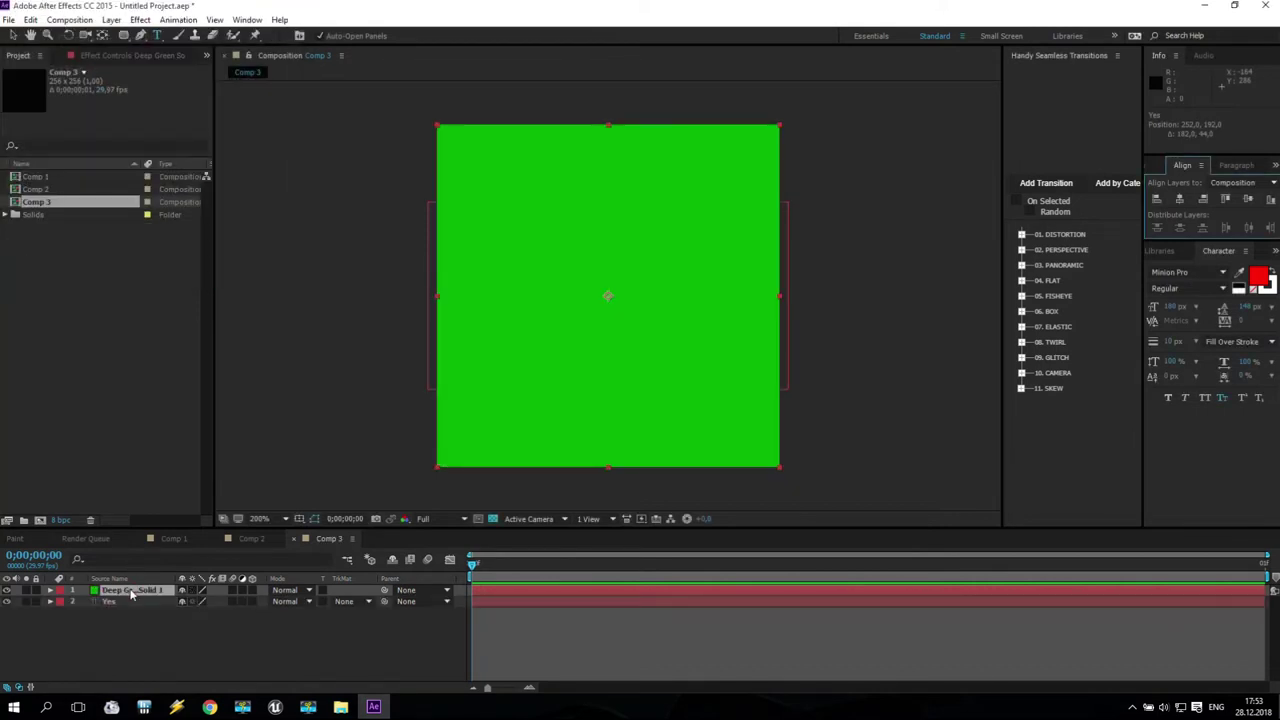
drag(132, 594, 135, 606)
double_click(123, 35)
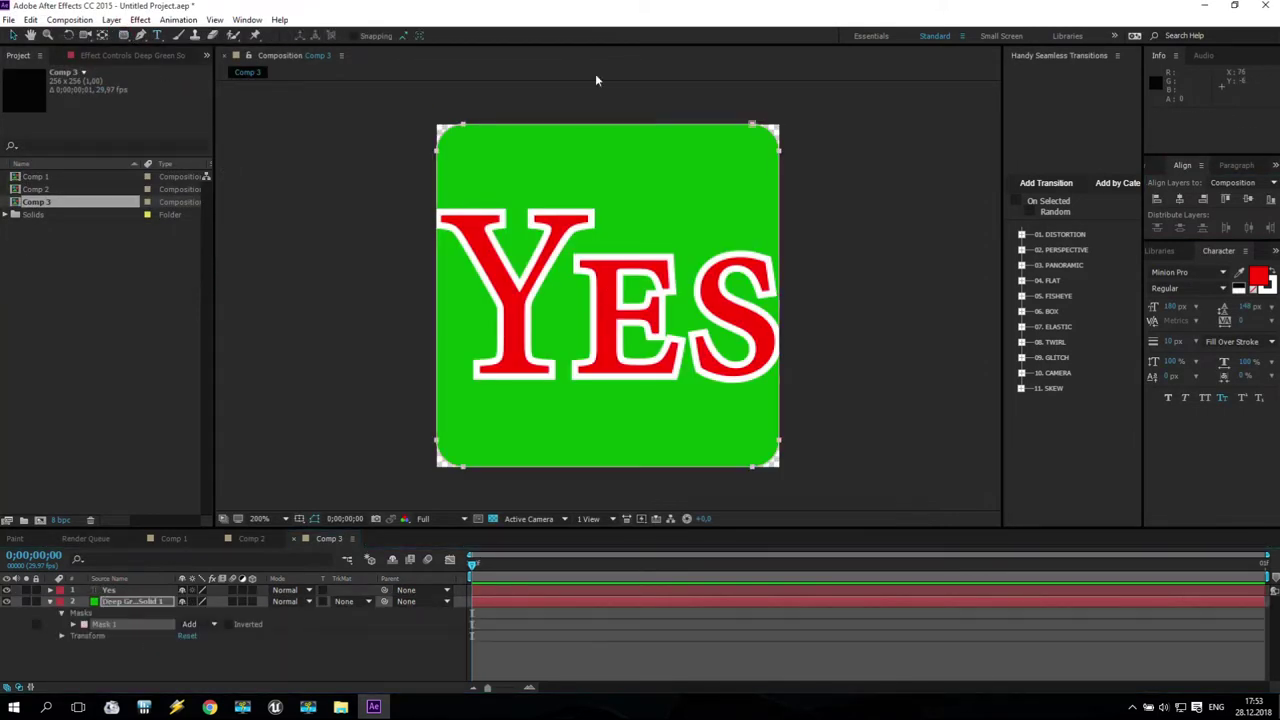
- Set the fill of the "Yes" text to dark green
click(131, 590)
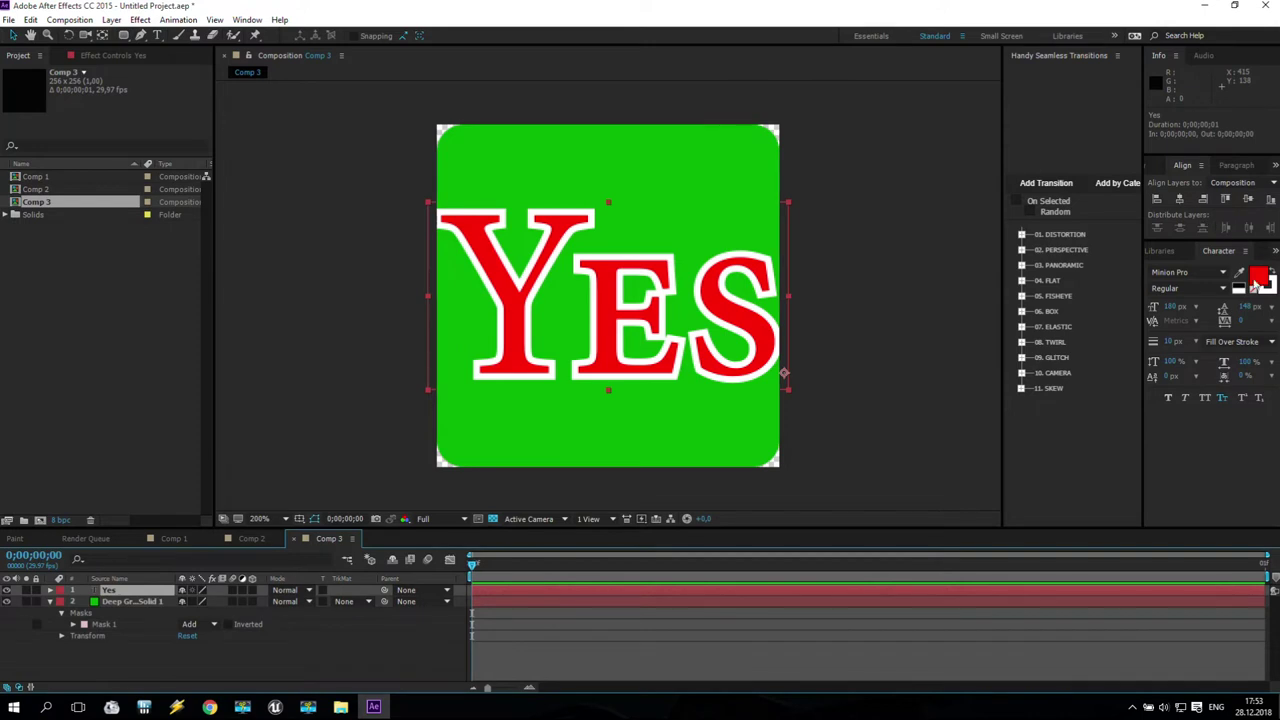
click(1260, 279)
click(204, 146)
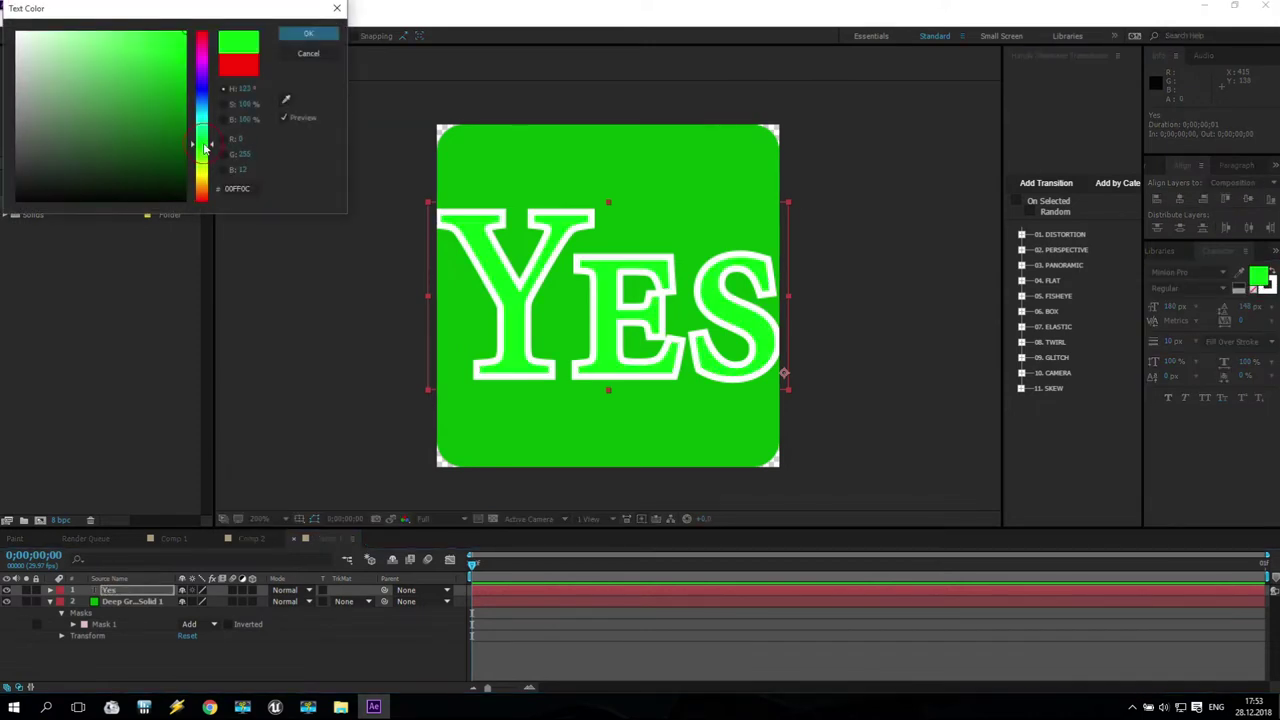
click(184, 115)
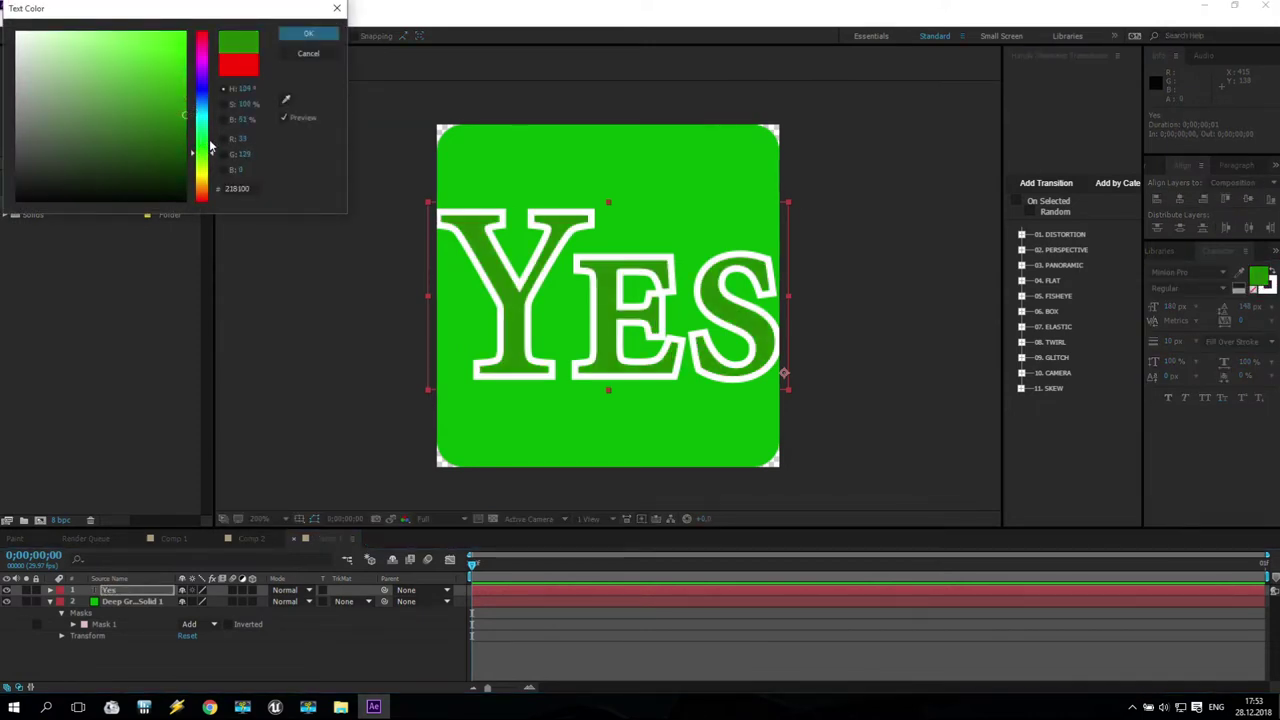
drag(207, 156, 186, 148)
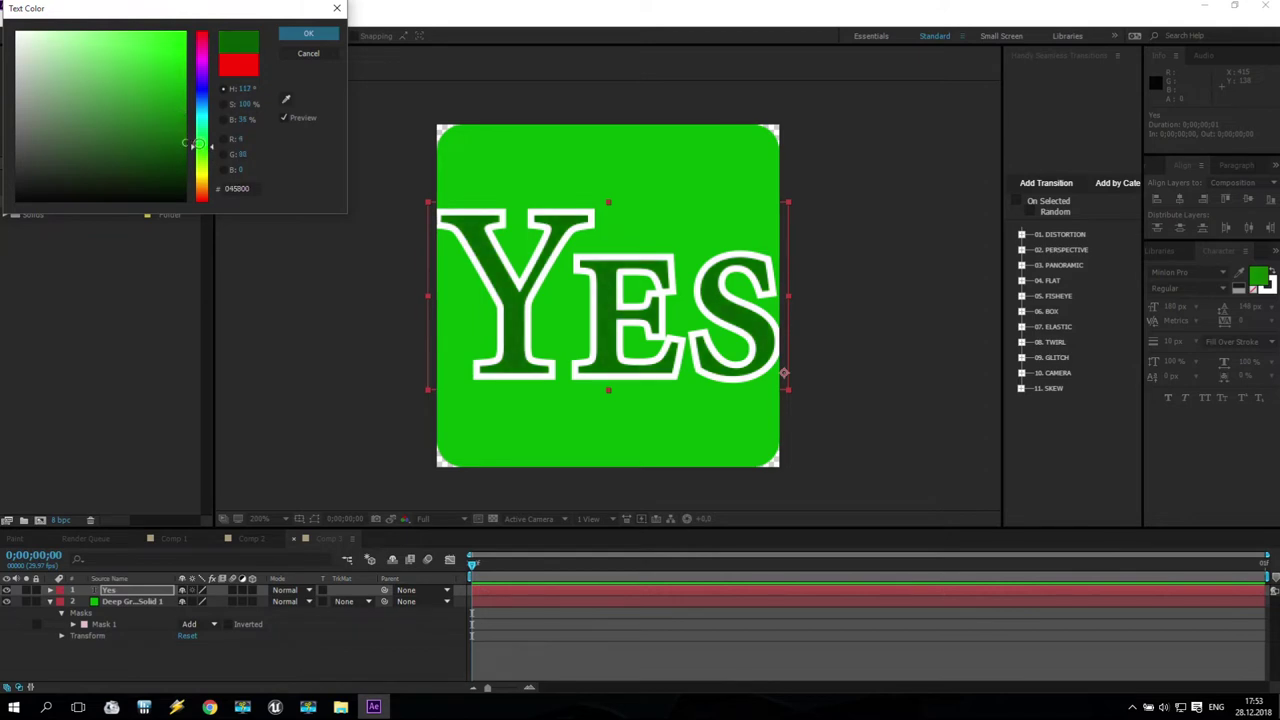
click(309, 33)
- Set the opacity of the green solid layer to 50%
click(130, 604)
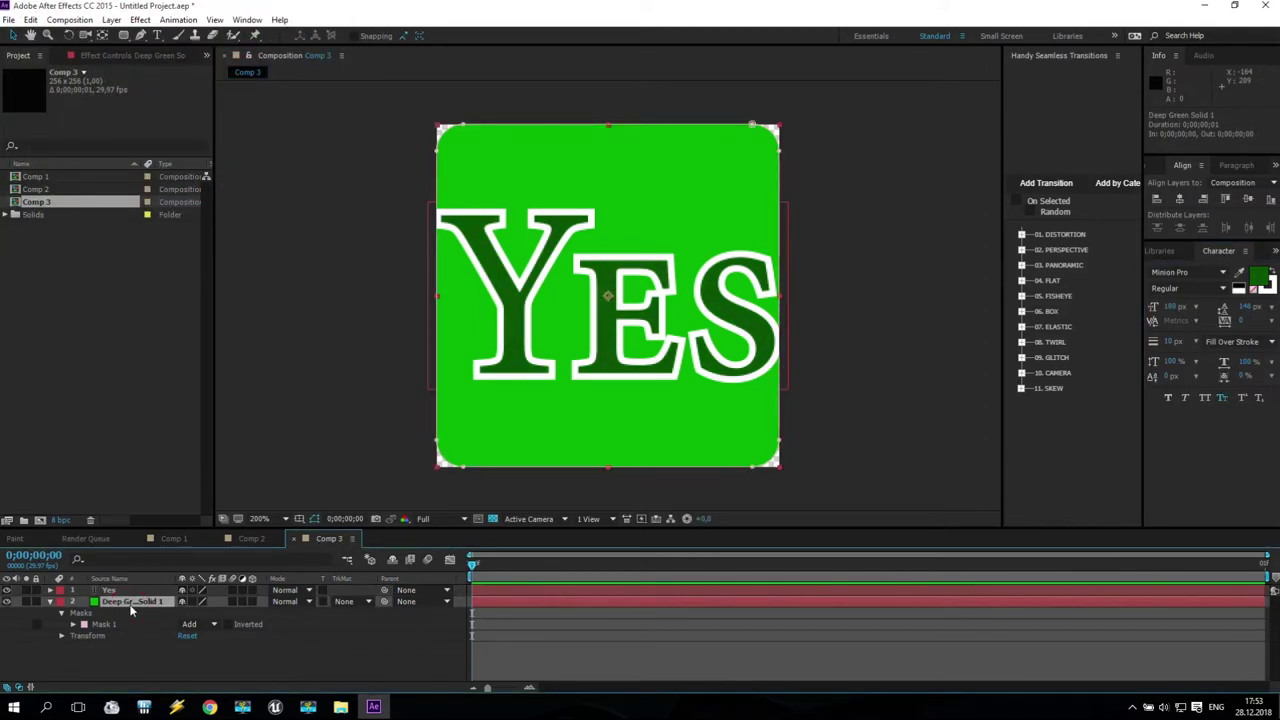
key(t)
click(183, 612)
text(50)
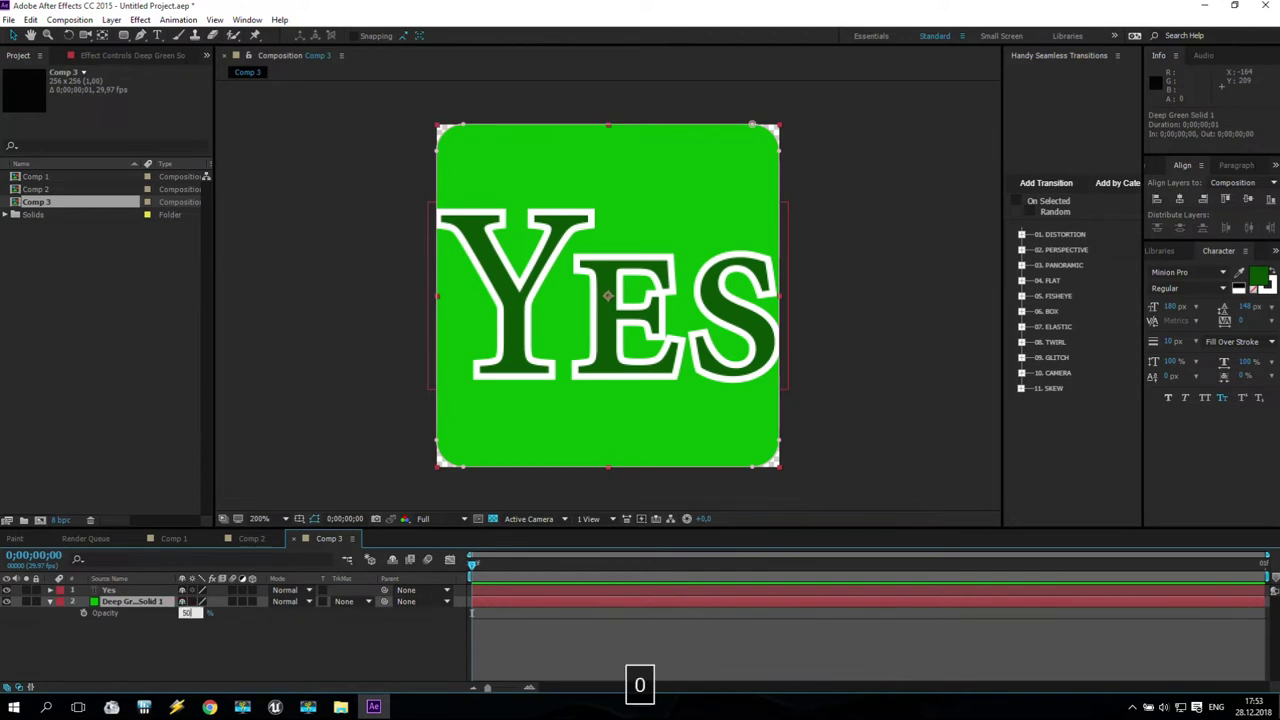
key(Return)
click(317, 333)
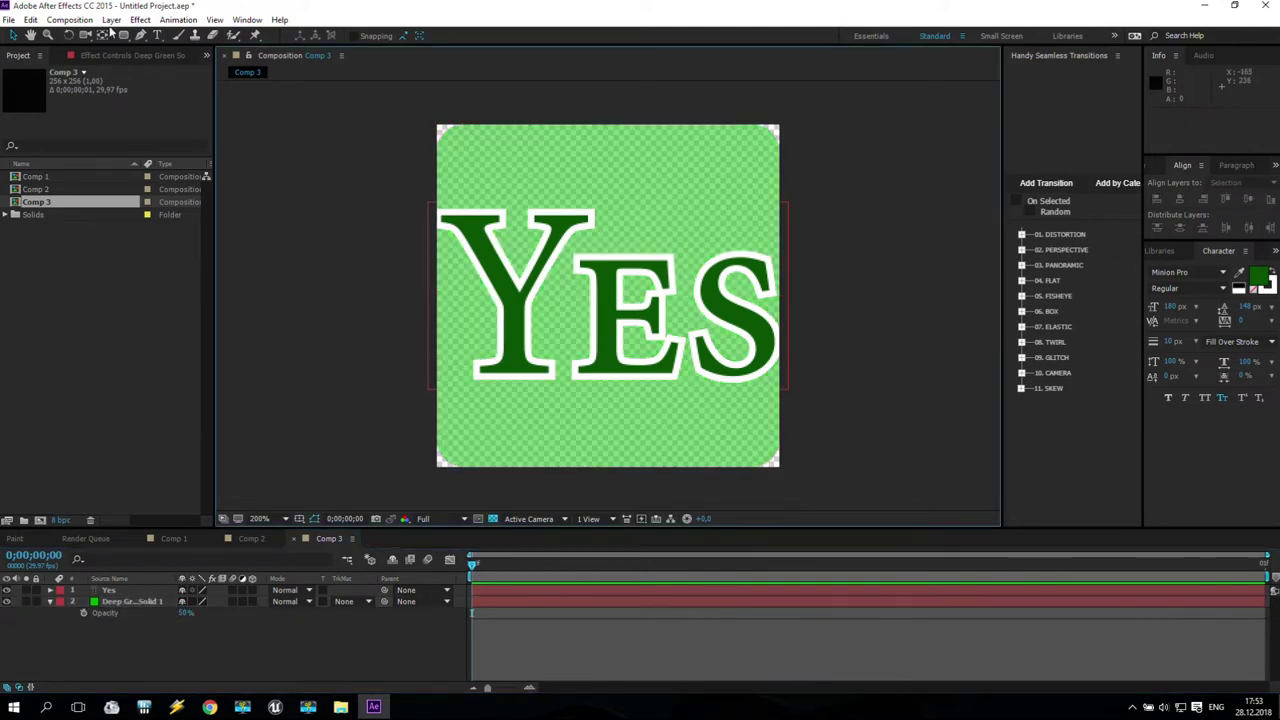
- In Comp 1, replace the plain "Yes" text with the Comp 3 button graphic, roughly level with the "No" button
click(173, 539)
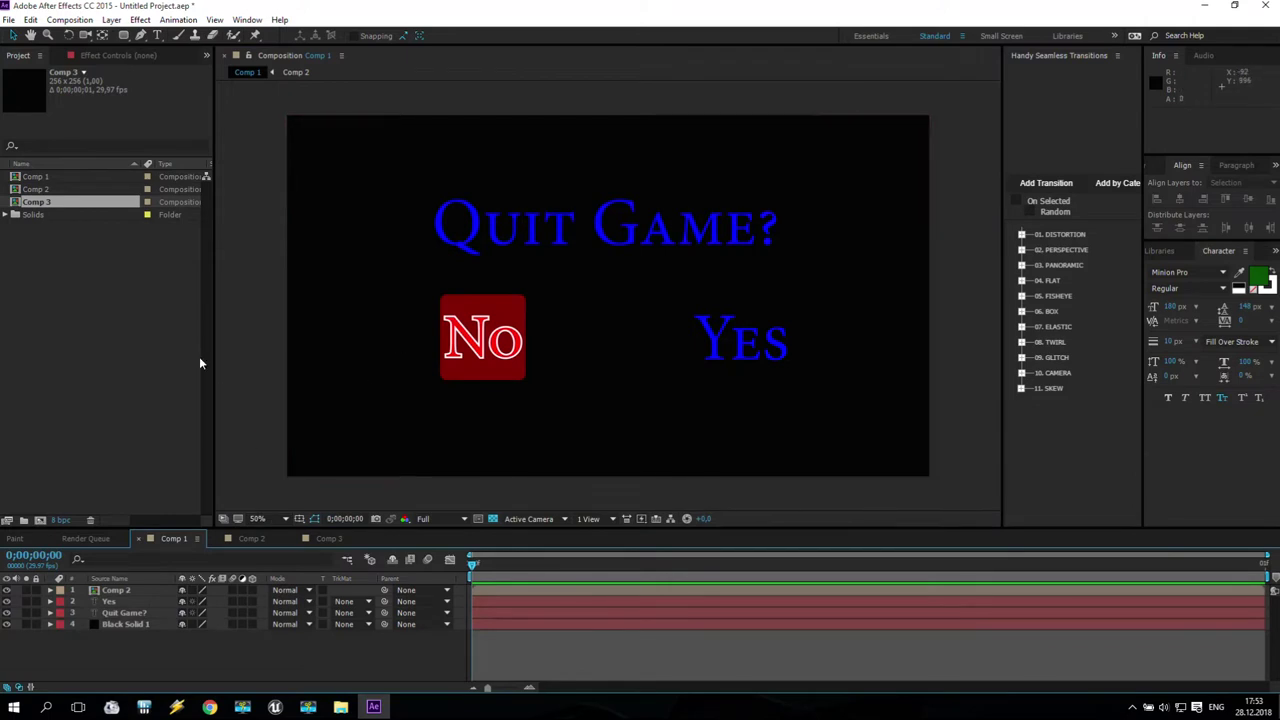
drag(57, 201, 658, 355)
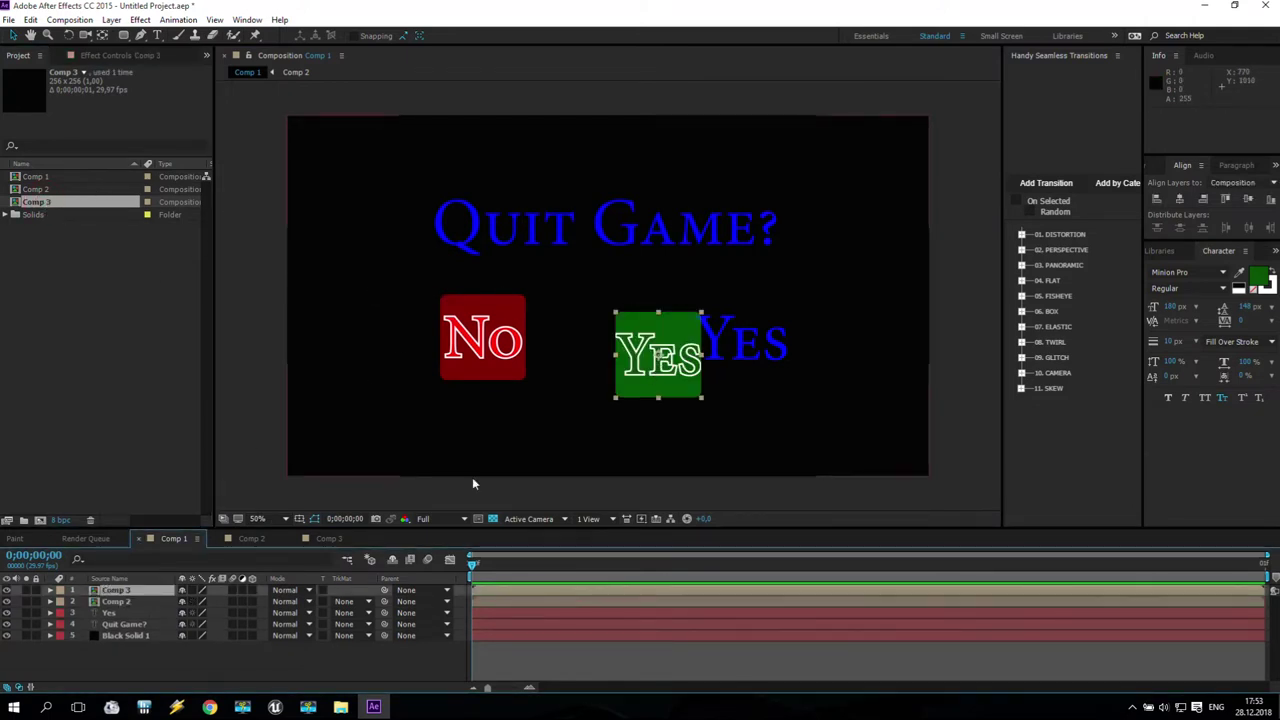
click(110, 613)
key(Delete)
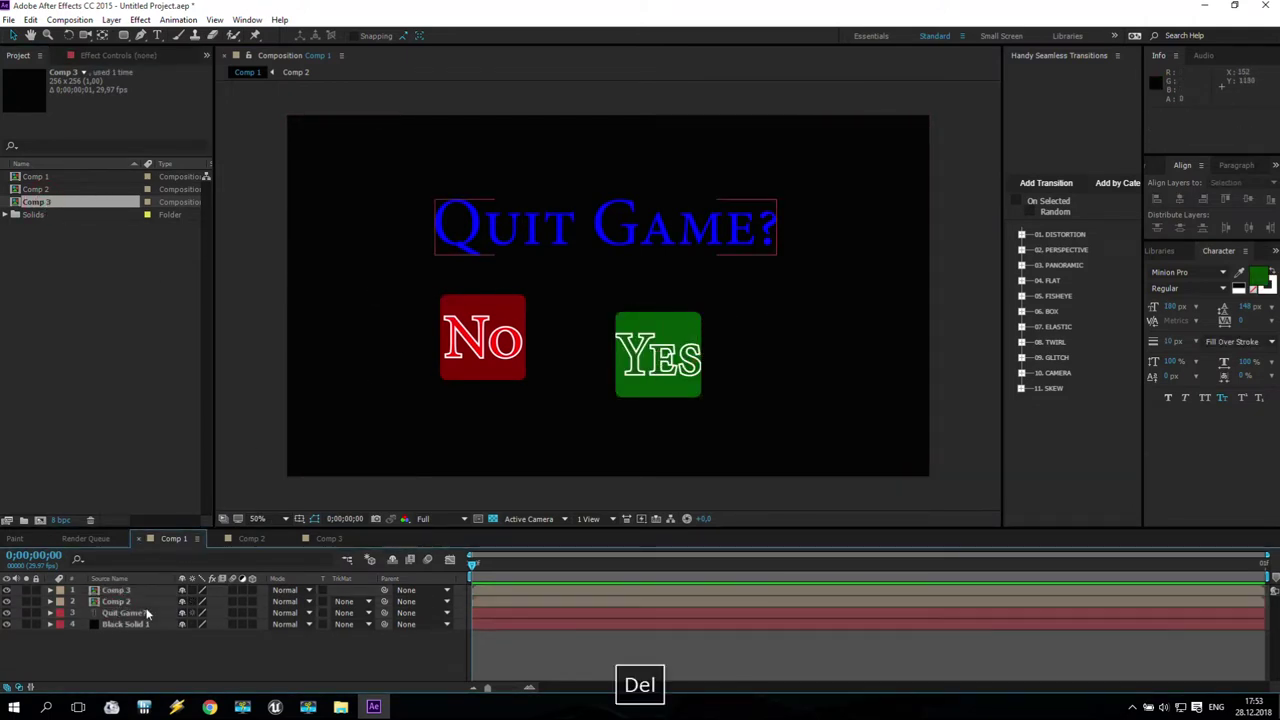
drag(668, 366, 740, 341)
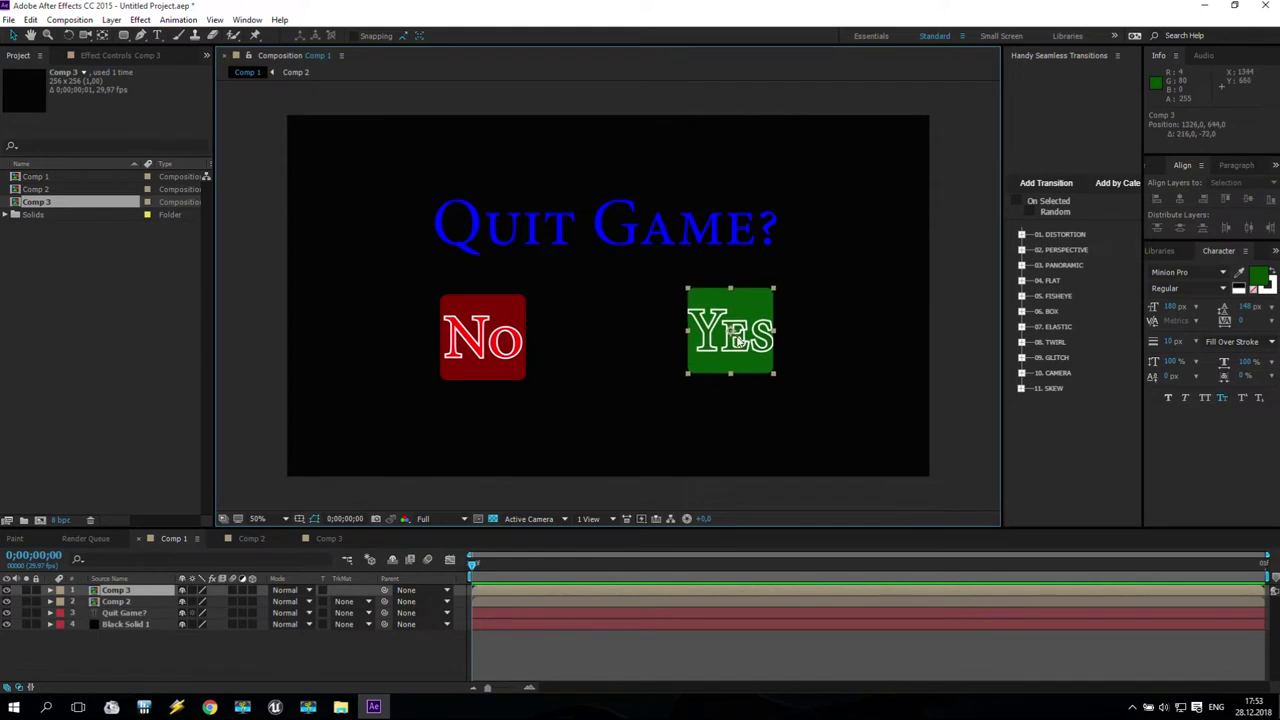
- Create a new composition, Comp 4, with a width of 768 px and a height of 256 px
ctrl+click(125, 613)
ctrl+click(143, 618)
key(ctrl+k)
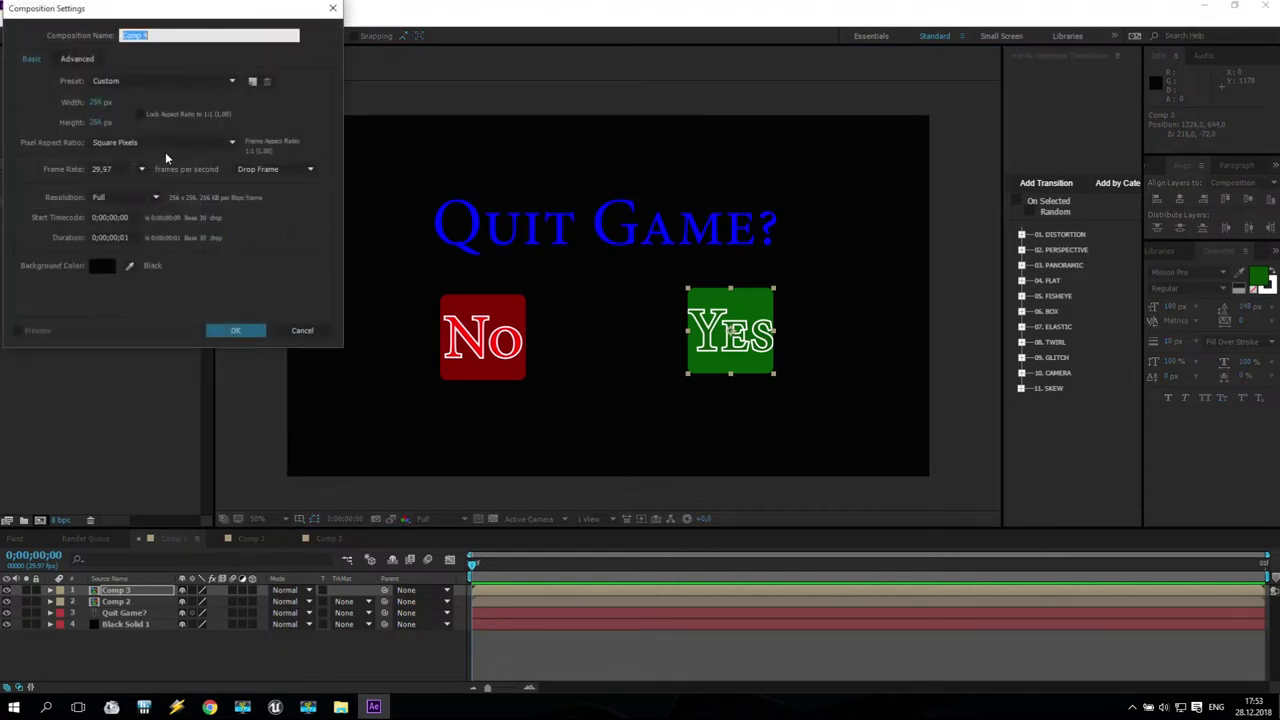
click(97, 103)
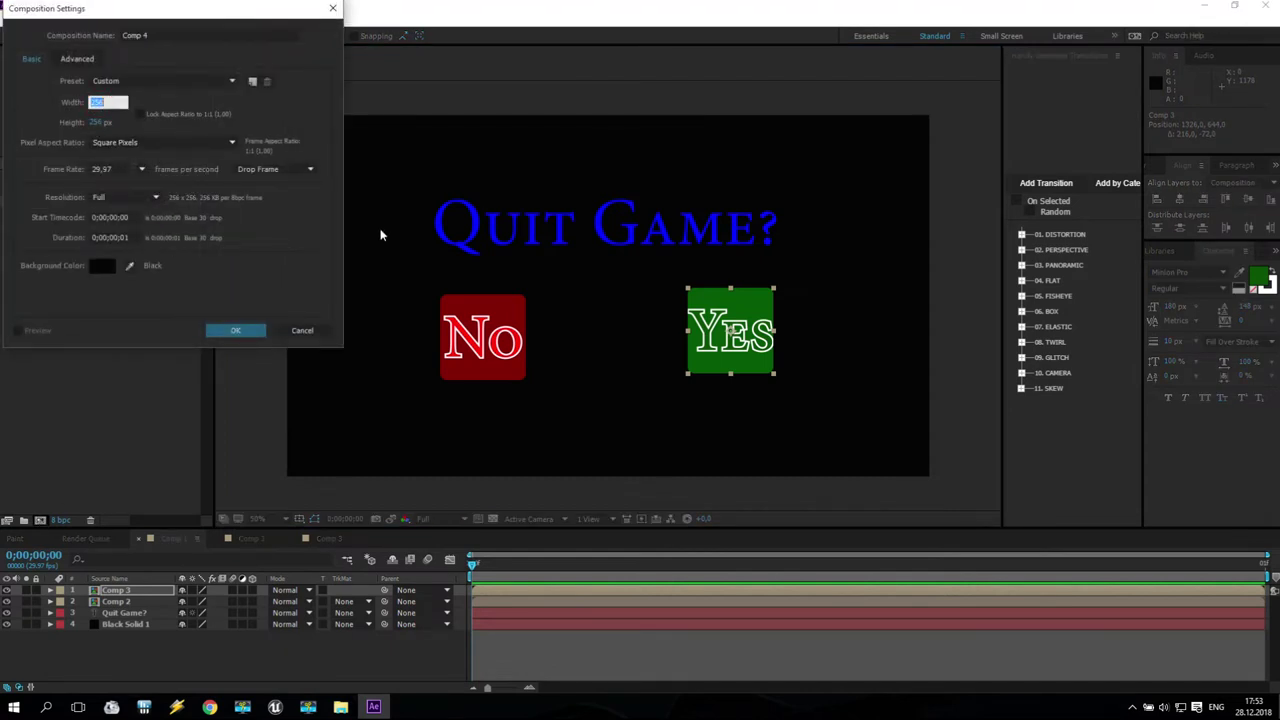
text(256+)
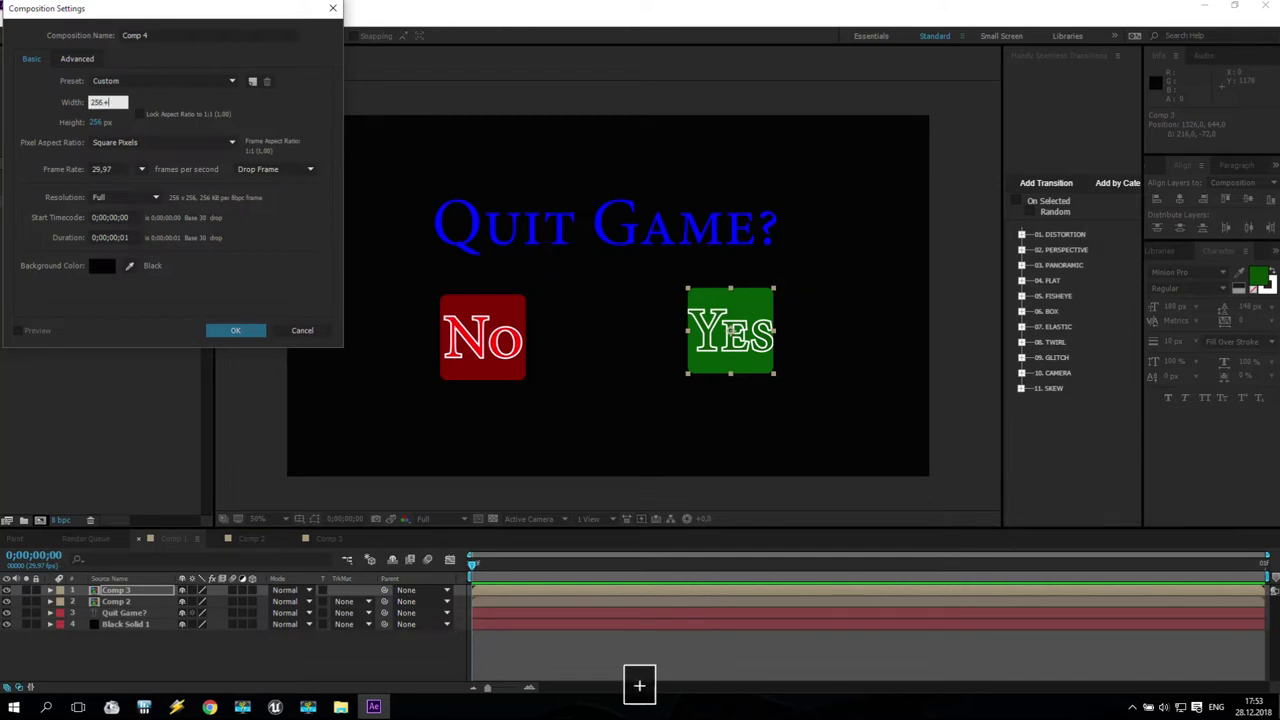
text(512)
key(Return)
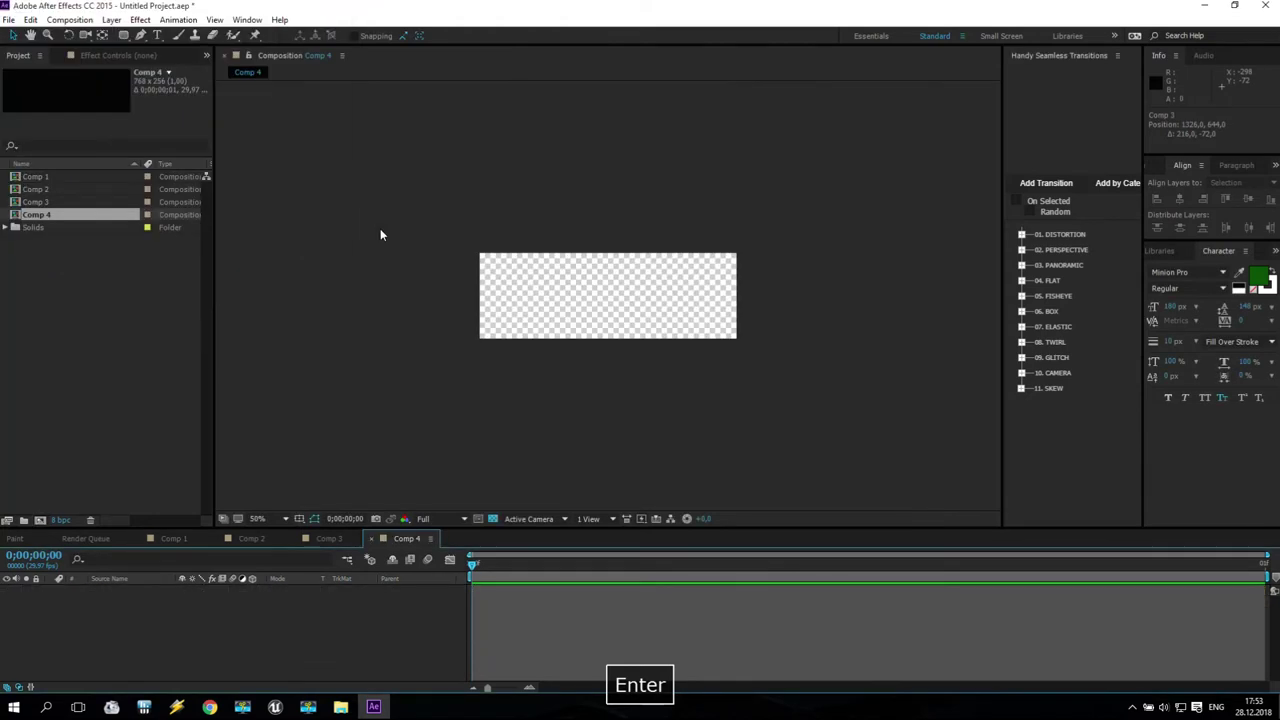
- Widen Comp 4 by 256 px to 1024 px in its composition settings
right_click(49, 216)
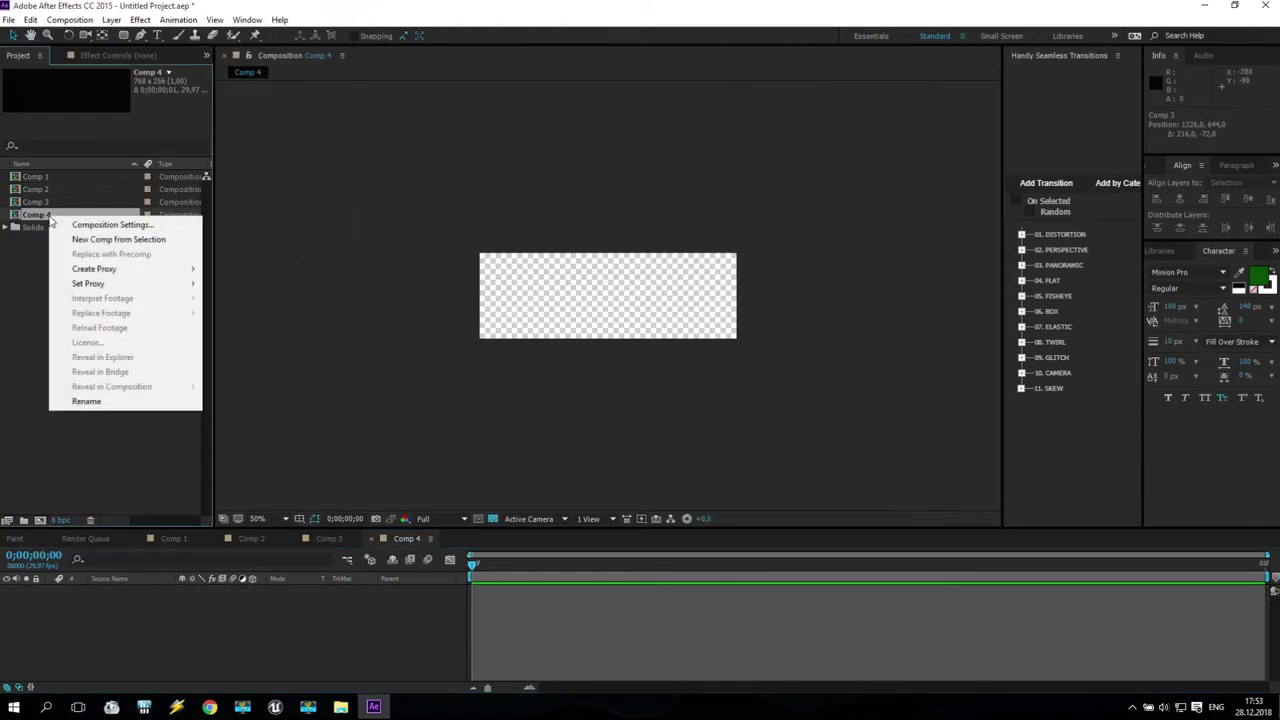
click(64, 221)
click(98, 104)
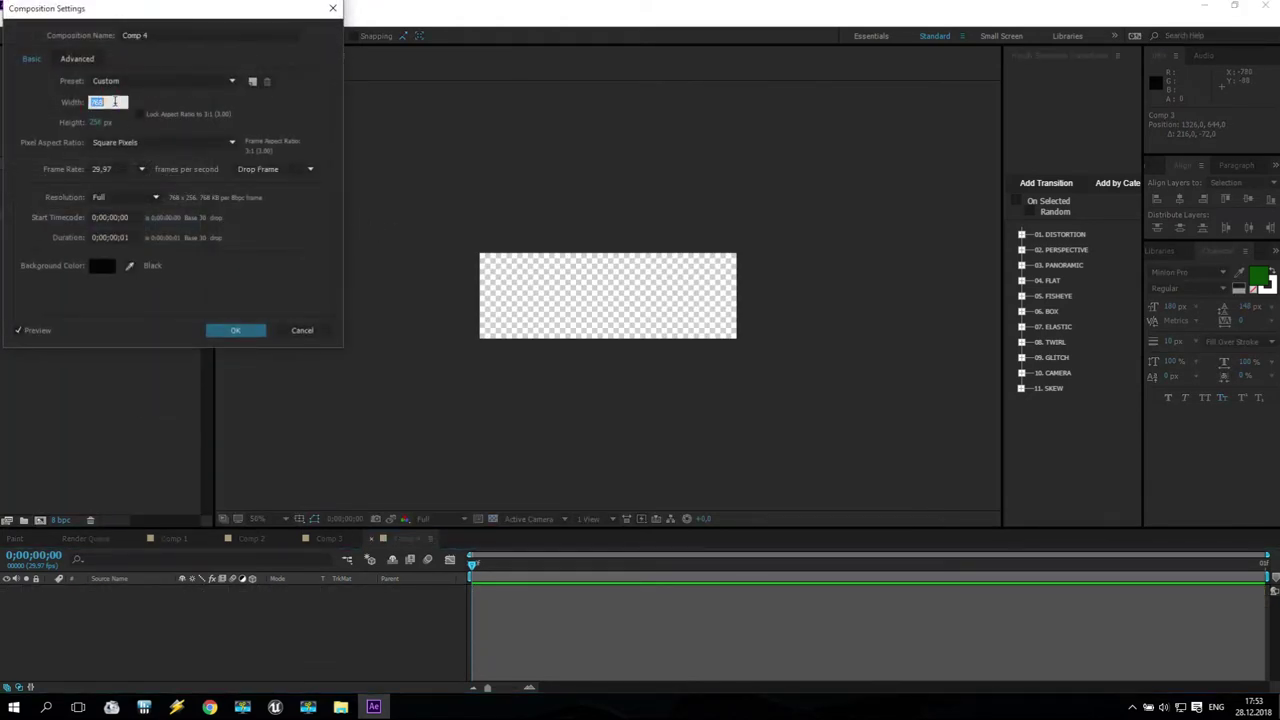
text(+256)
key(Return)
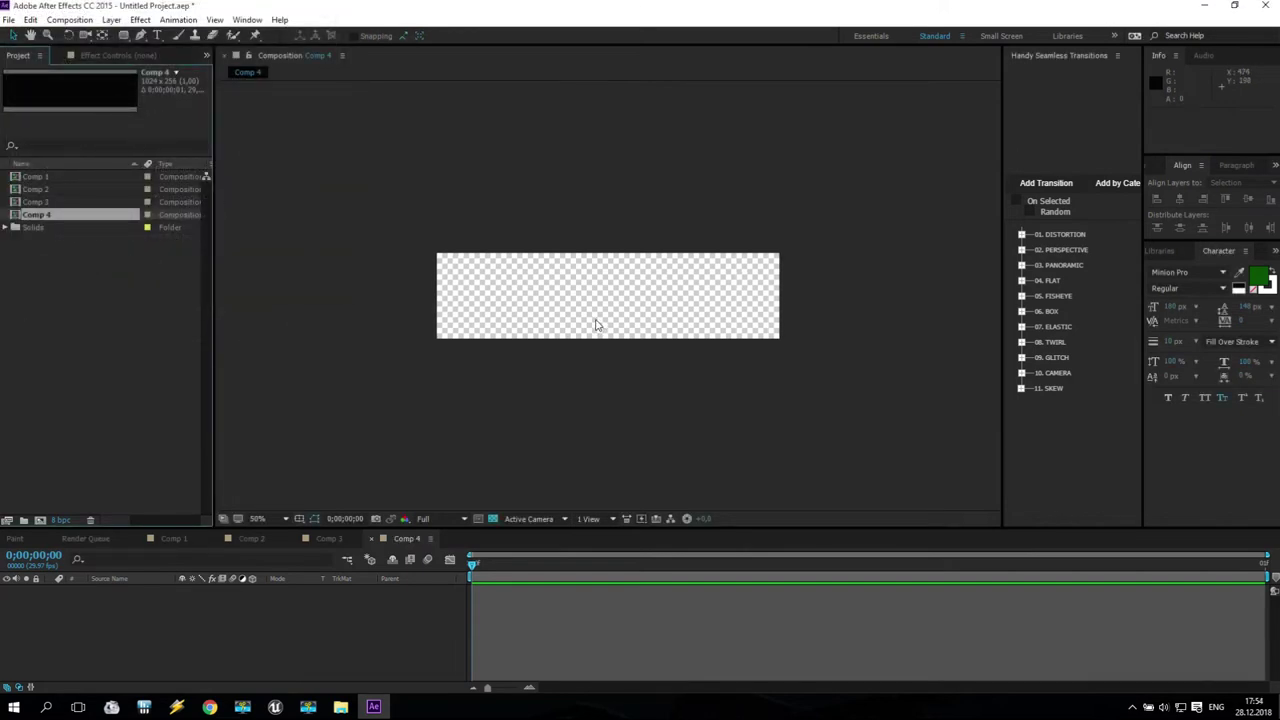
- Reduce the width of Comp 4 by 124 px to 900 px
right_click(38, 215)
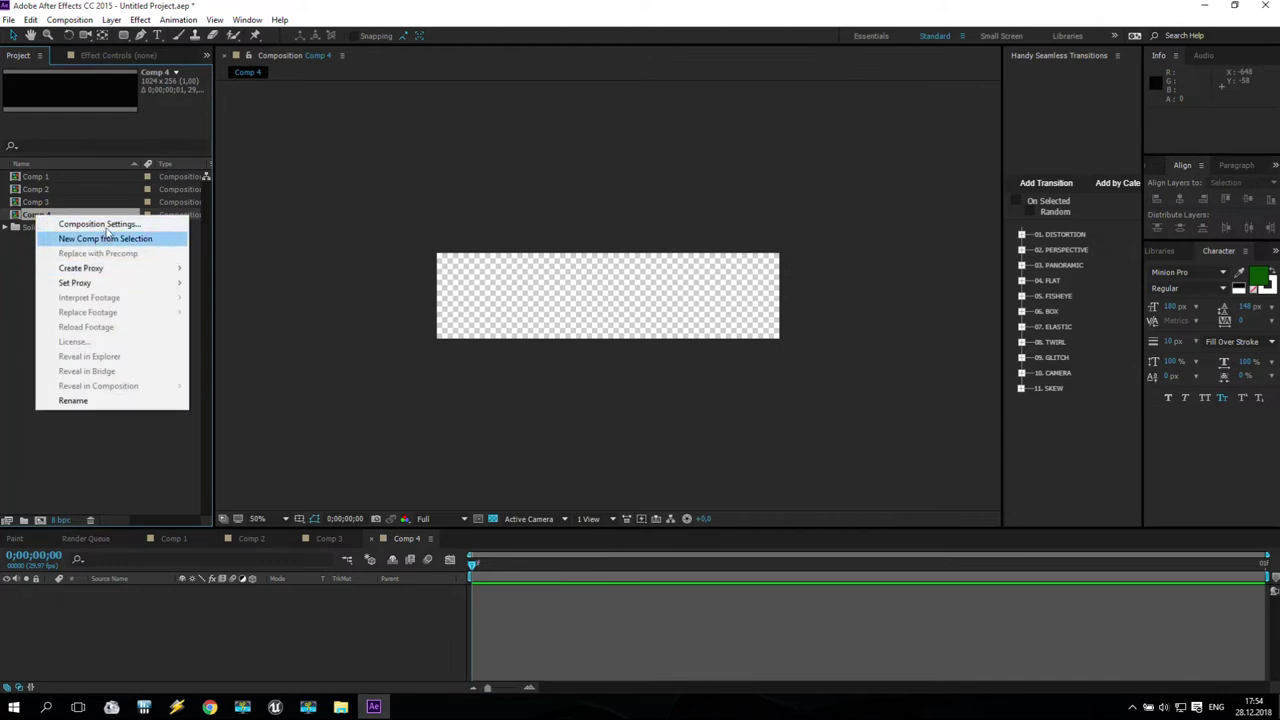
click(98, 224)
click(98, 104)
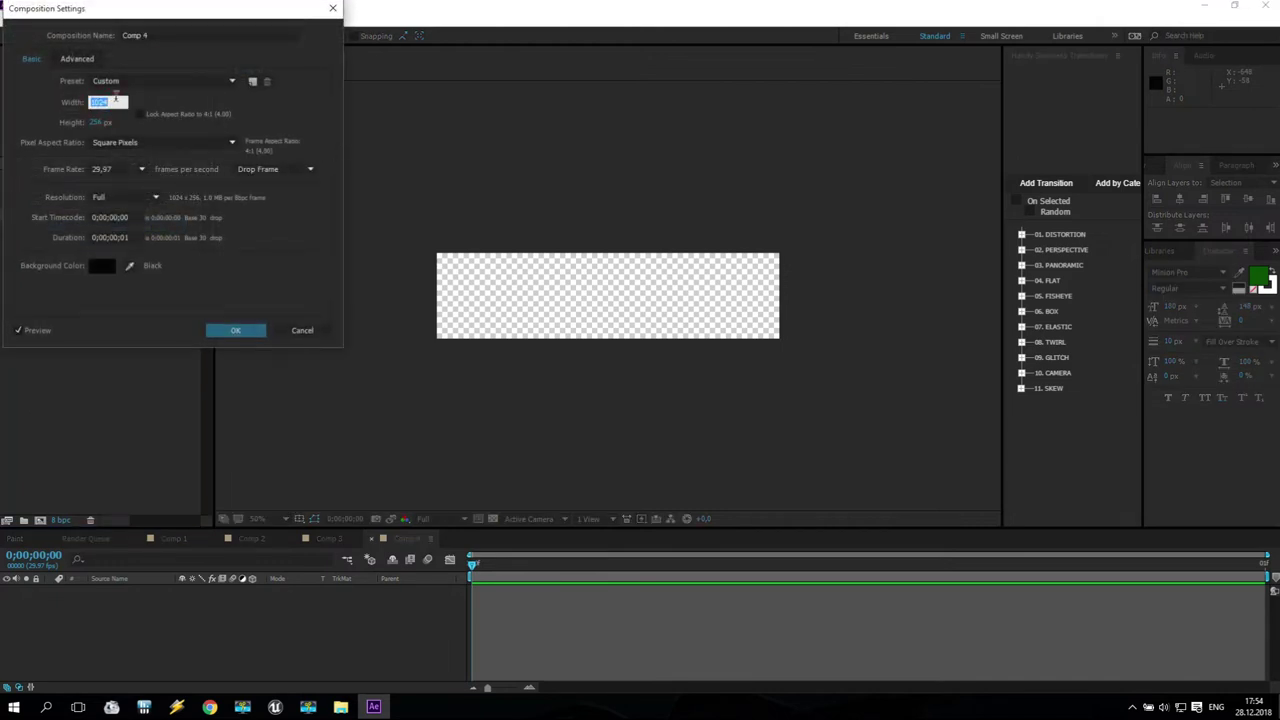
text(/)
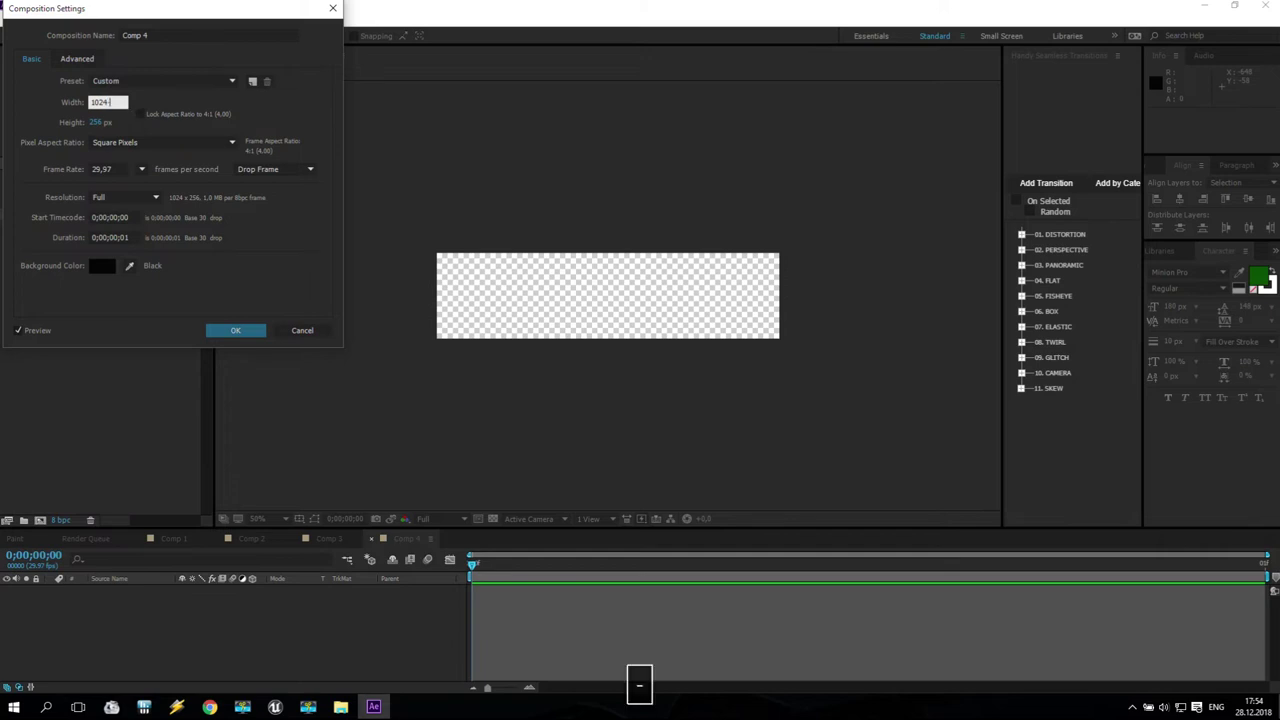
text(124)
key(Return)
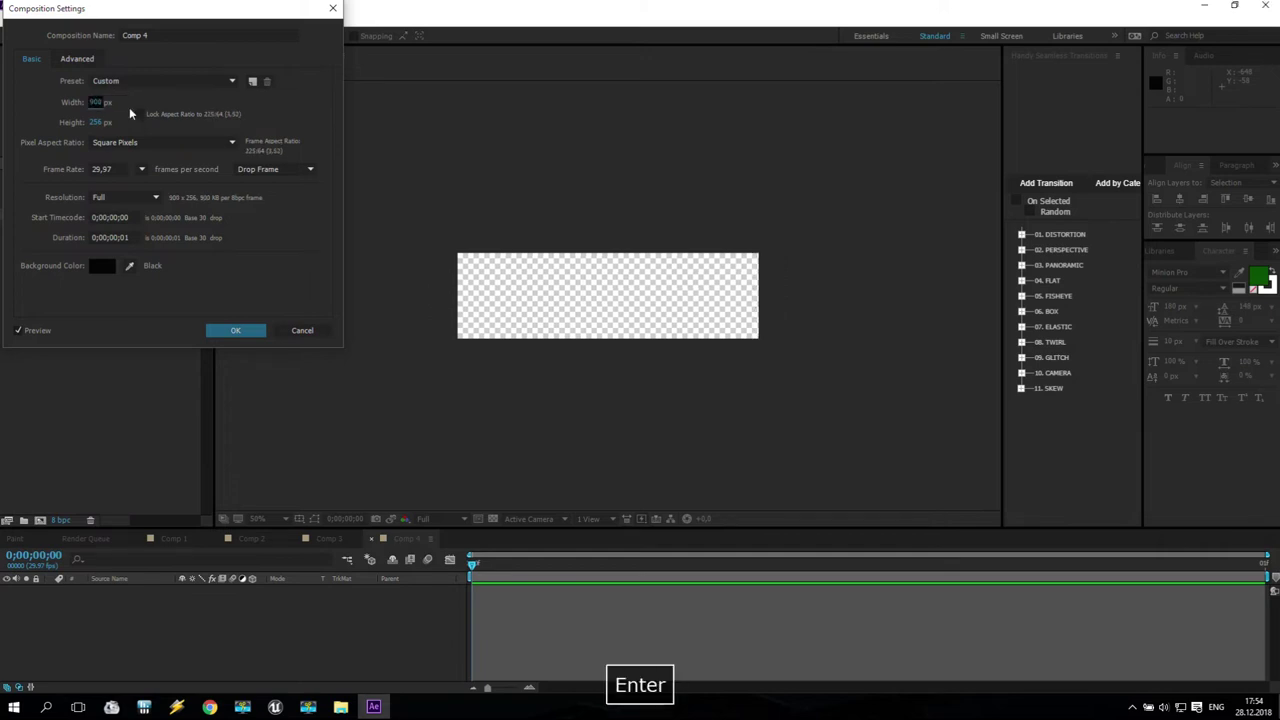
key(Return)
- Set the width of Comp 4 to 768 px (512+256)
right_click(62, 214)
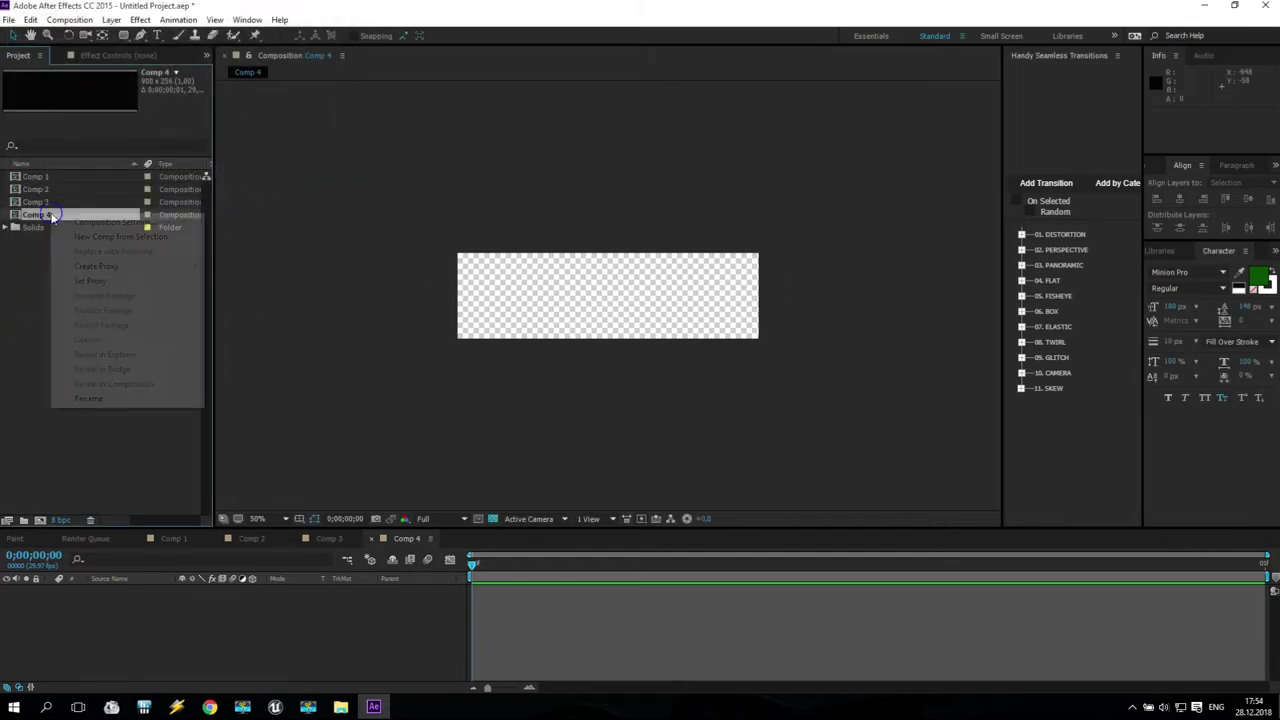
click(67, 224)
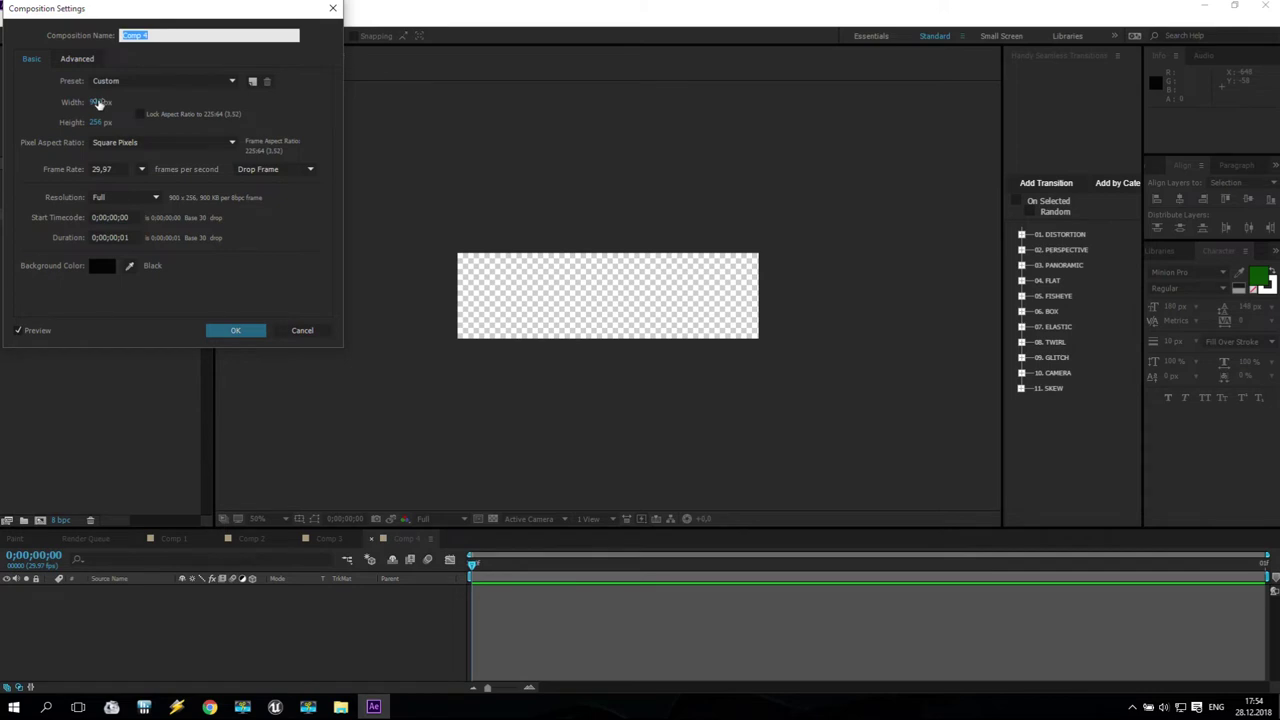
click(99, 103)
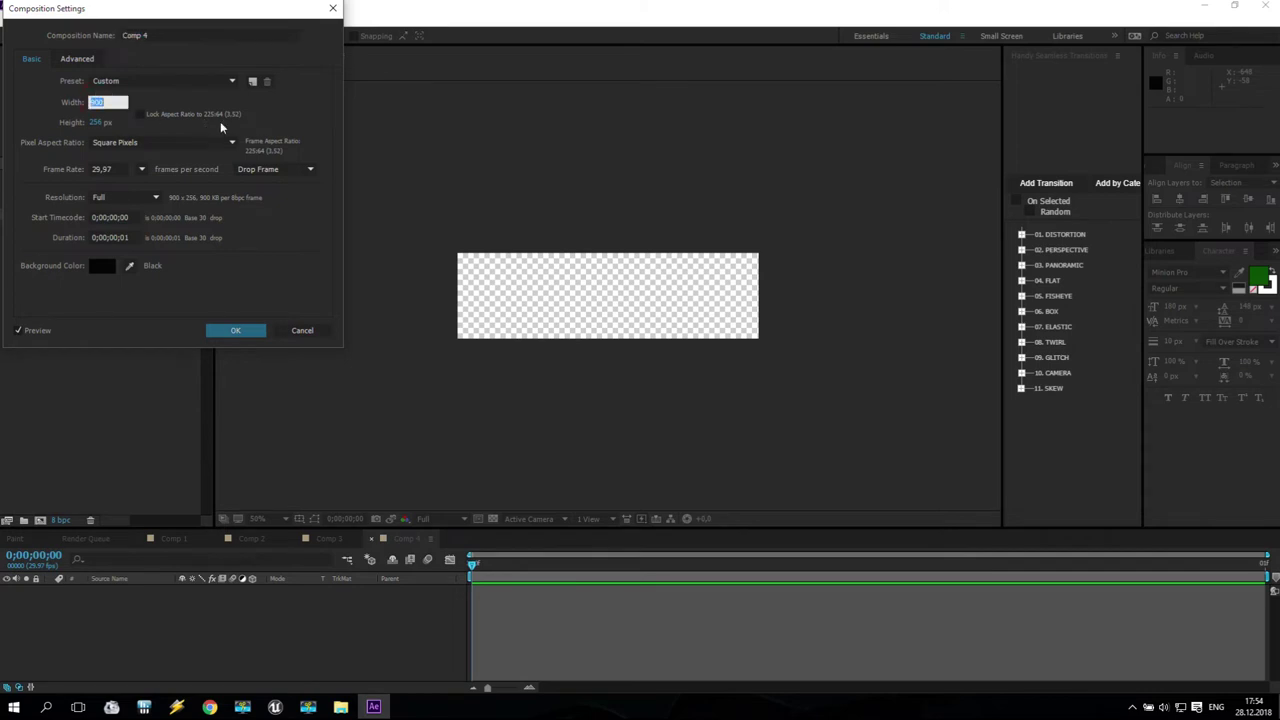
text(5)
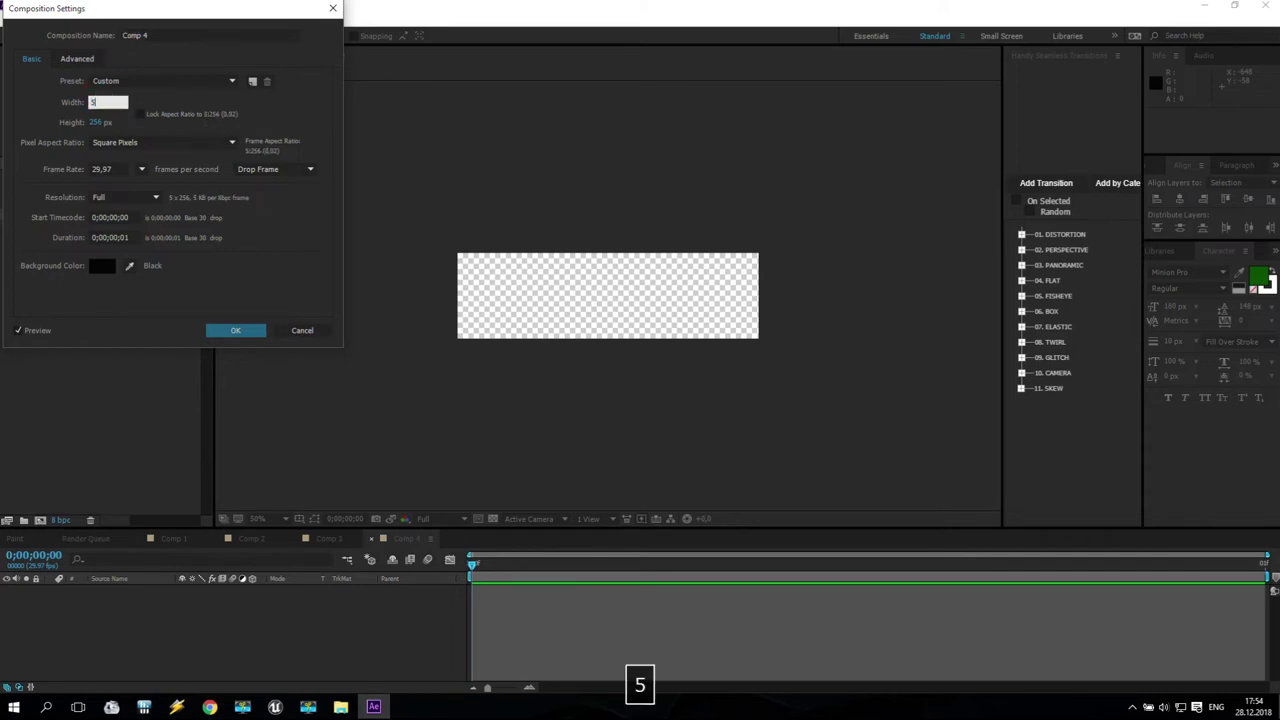
text(12+256)
key(Return)
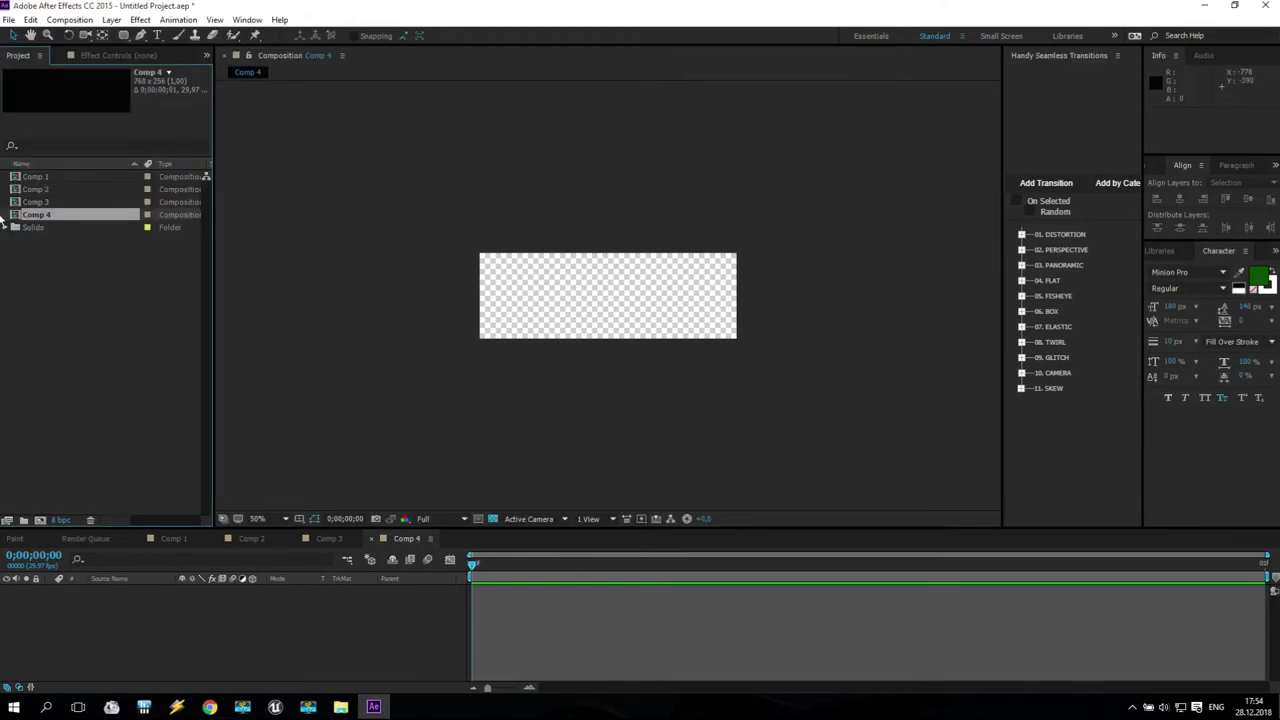
- Widen Comp 4 by 128 px to 896 px
right_click(44, 215)
click(57, 220)
click(102, 102)
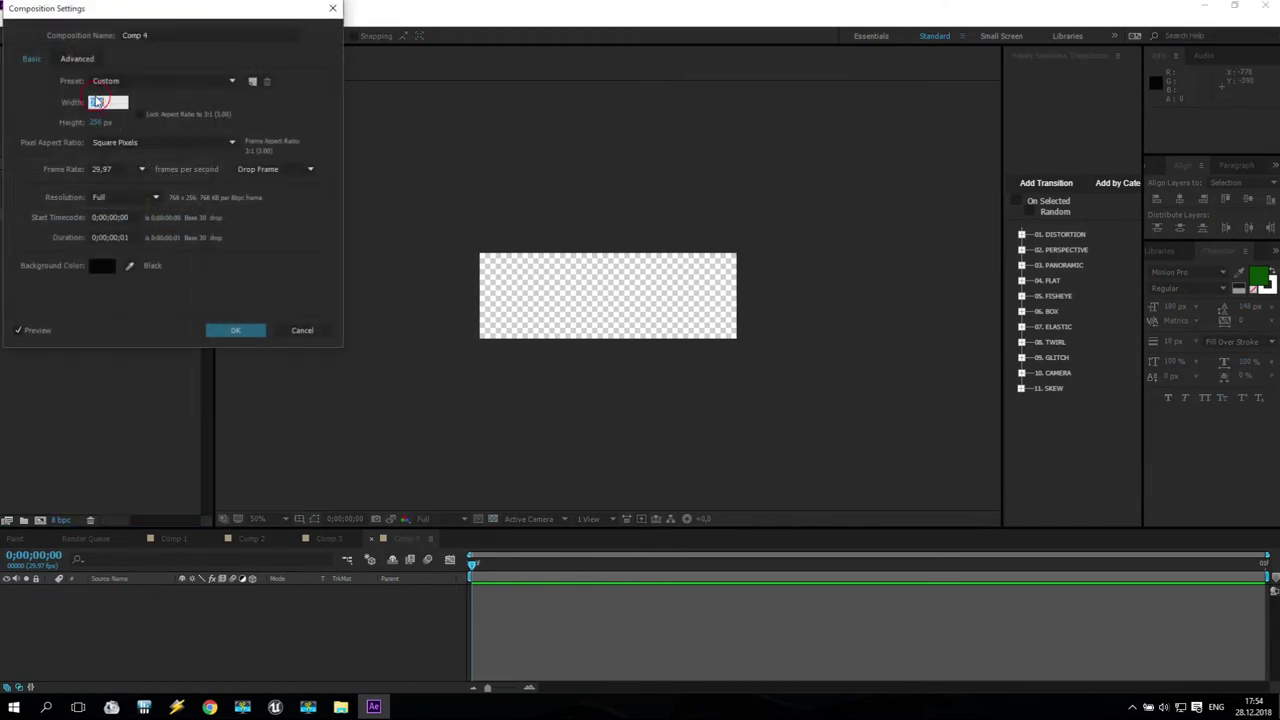
text(+128)
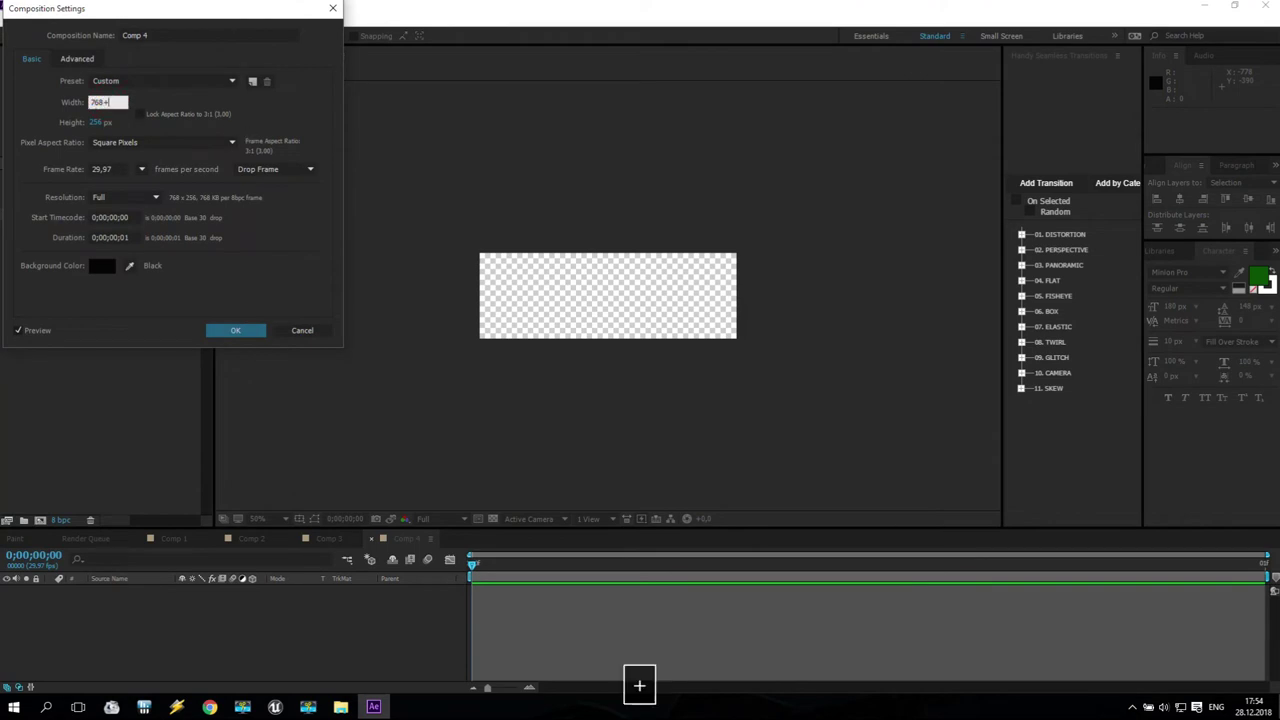
key(Return)
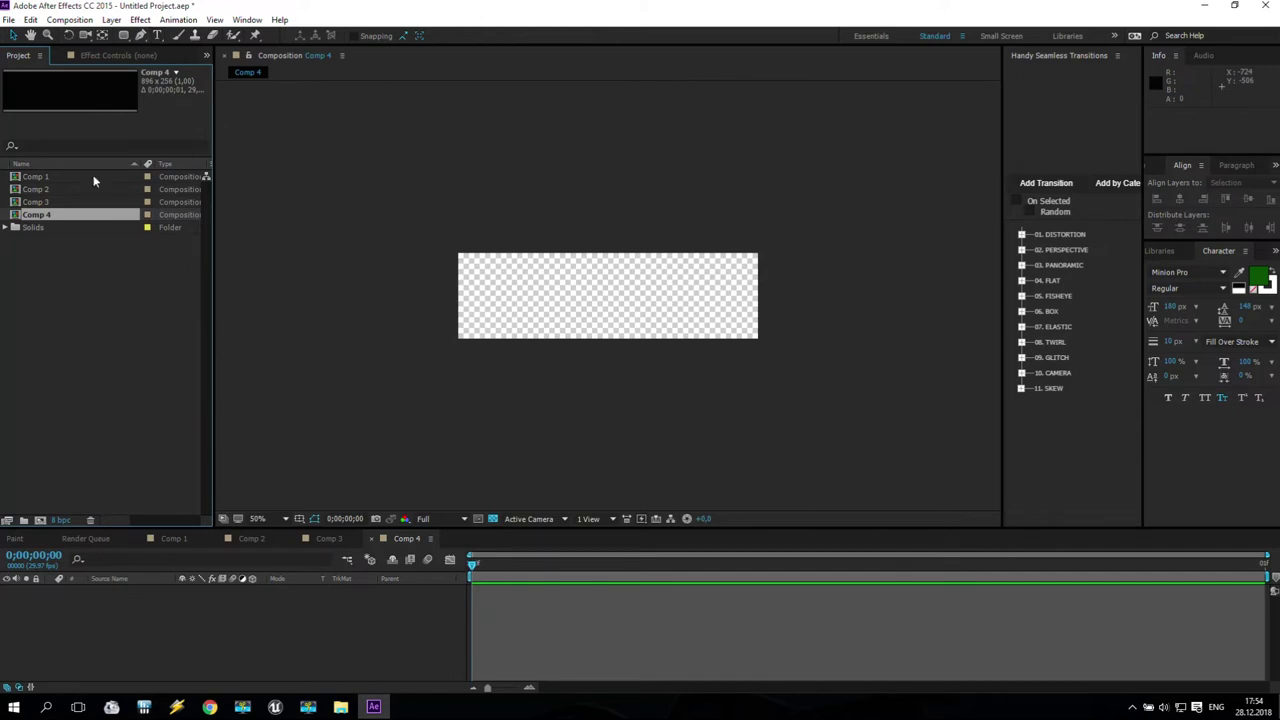
right_click(44, 214)
click(65, 222)
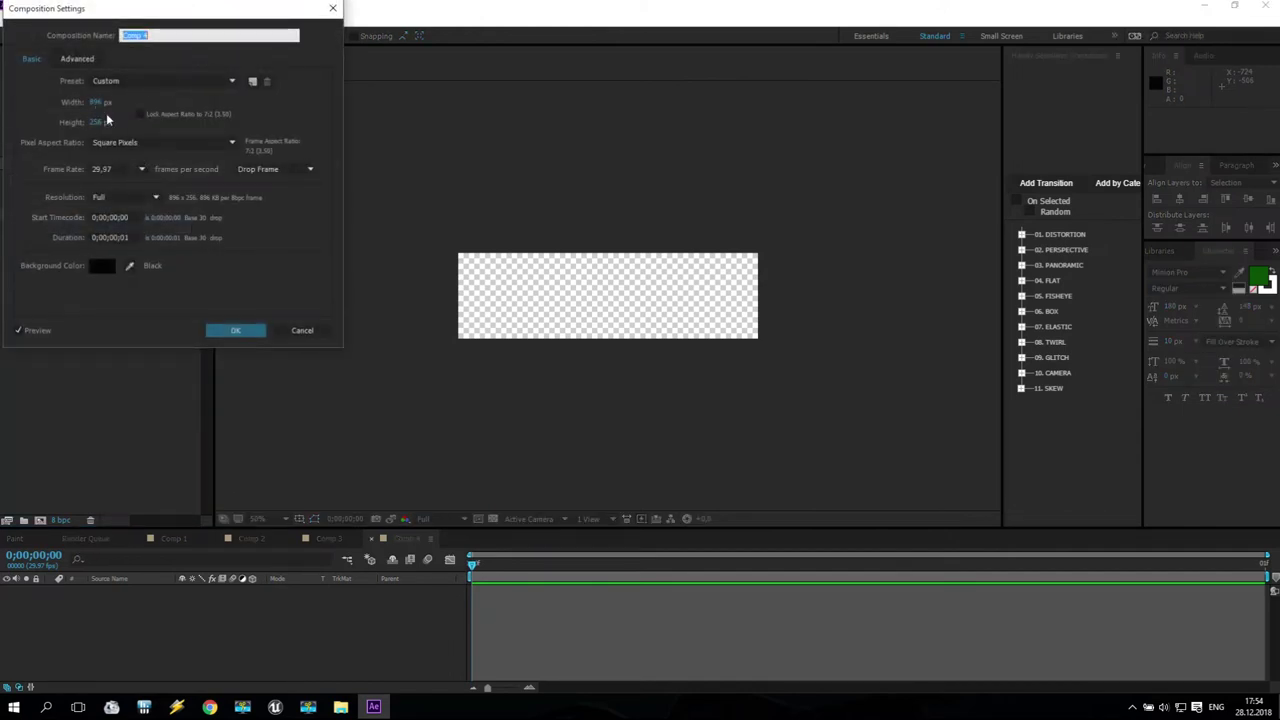
click(302, 330)
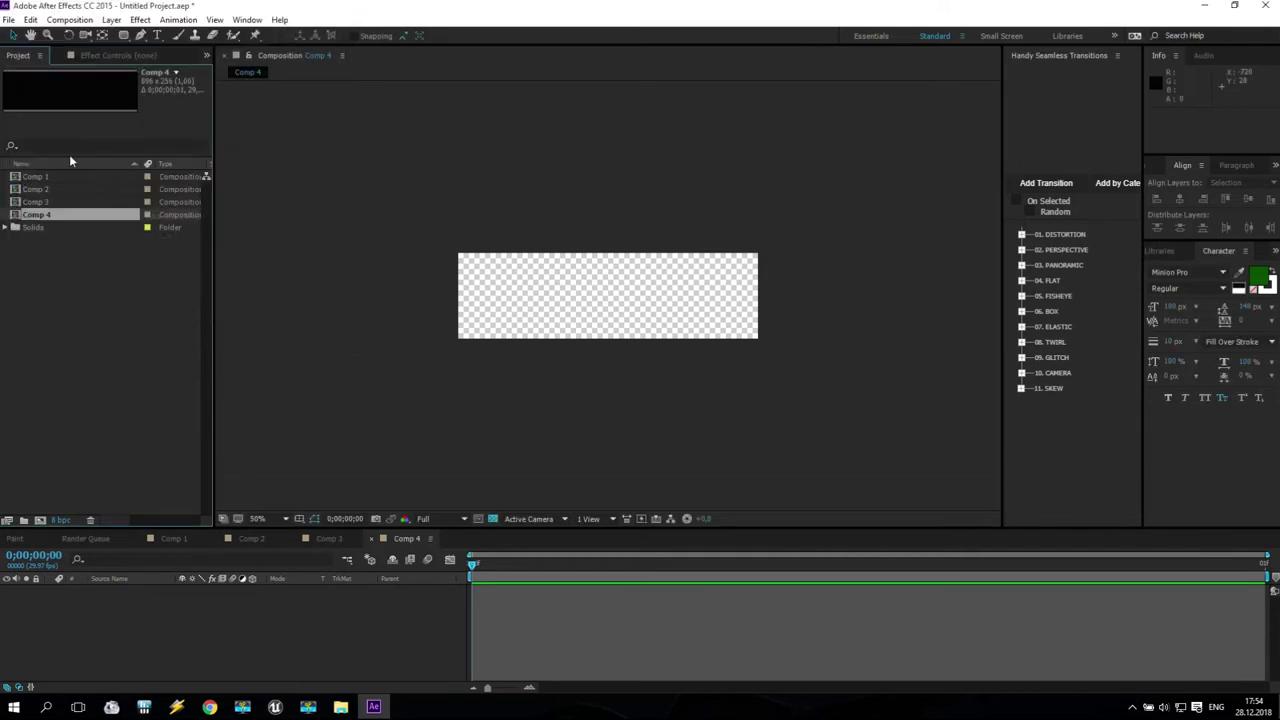
- Add the text "Quit Game?" to Comp 4 and move it roughly to the middle of the frame
click(157, 37)
click(621, 293)
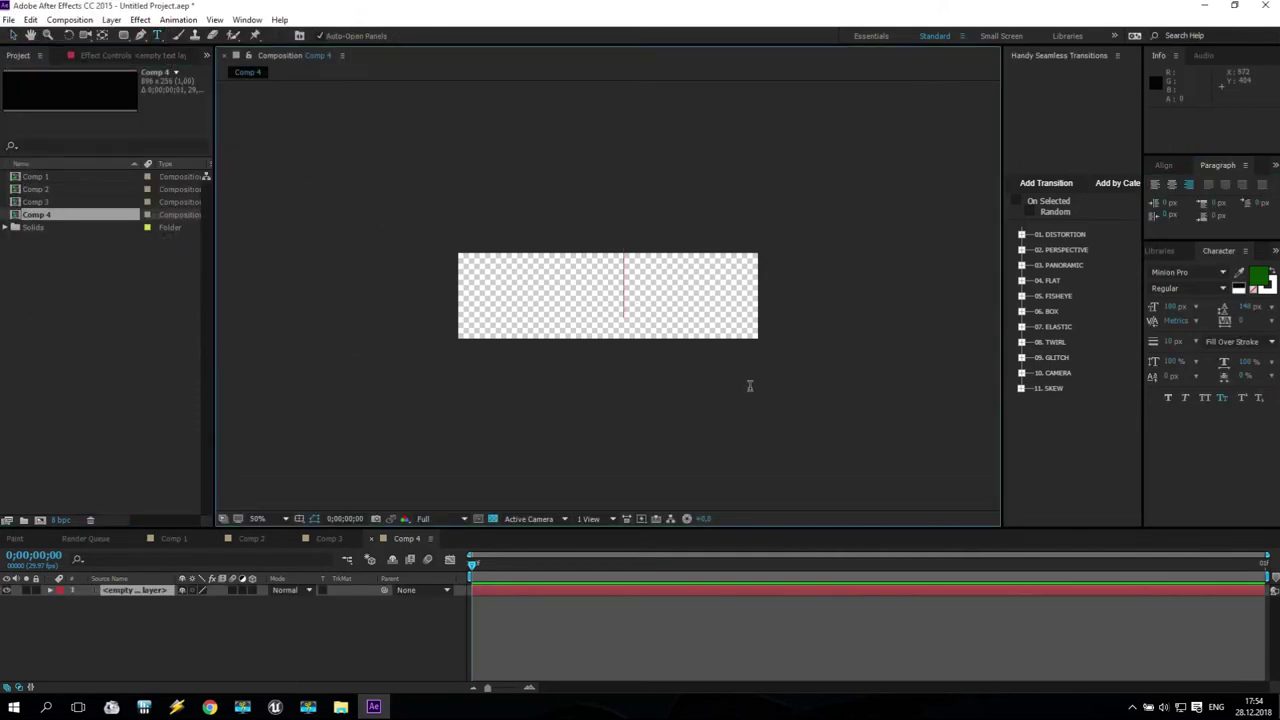
text(Q)
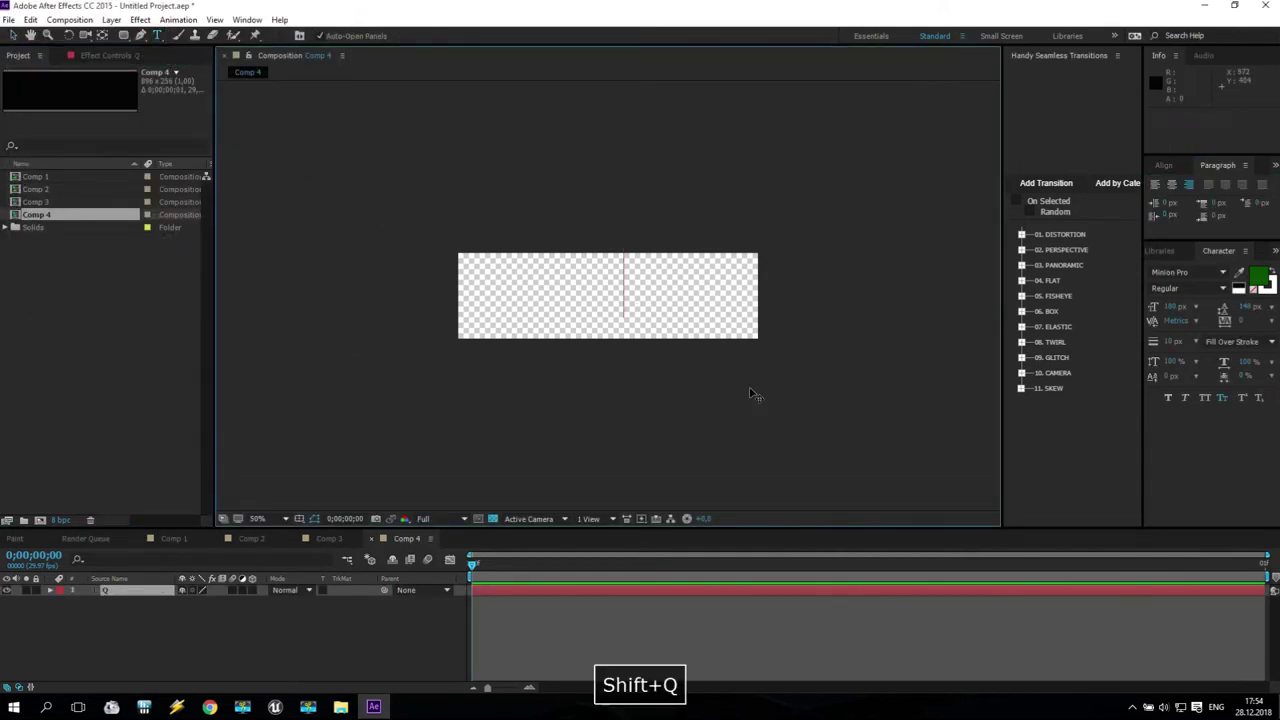
text(uit Ga)
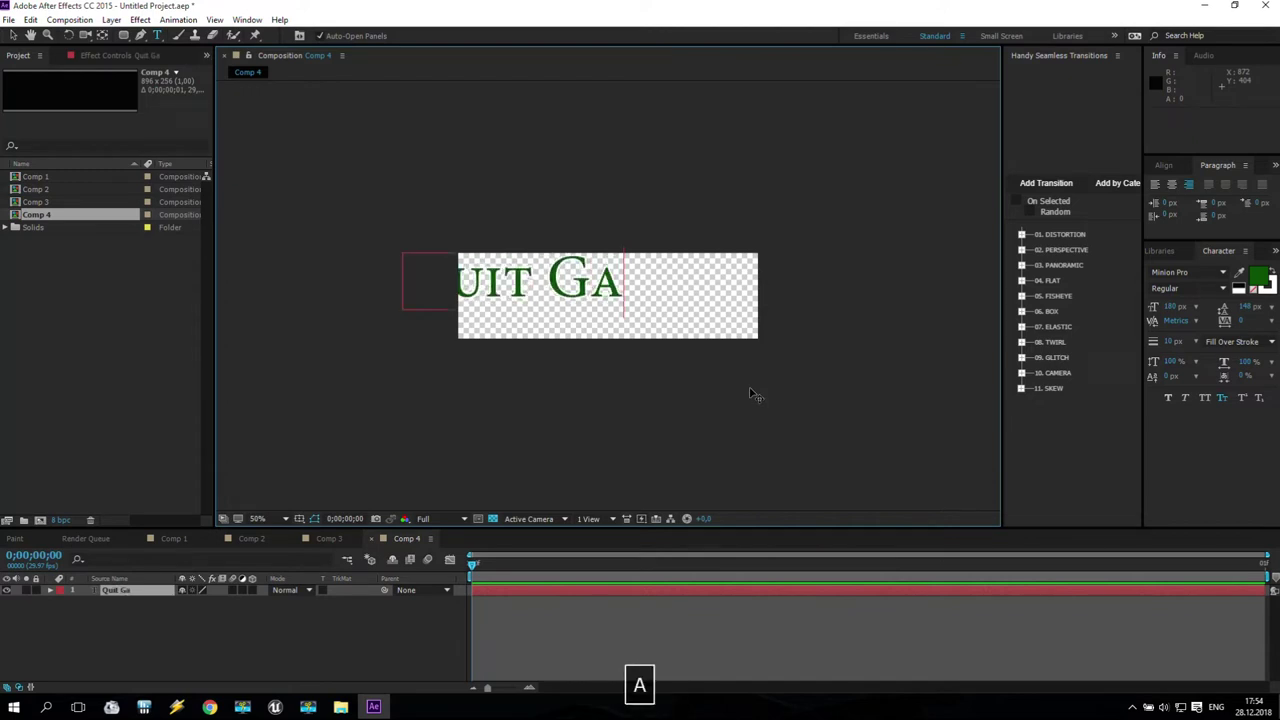
text(me?)
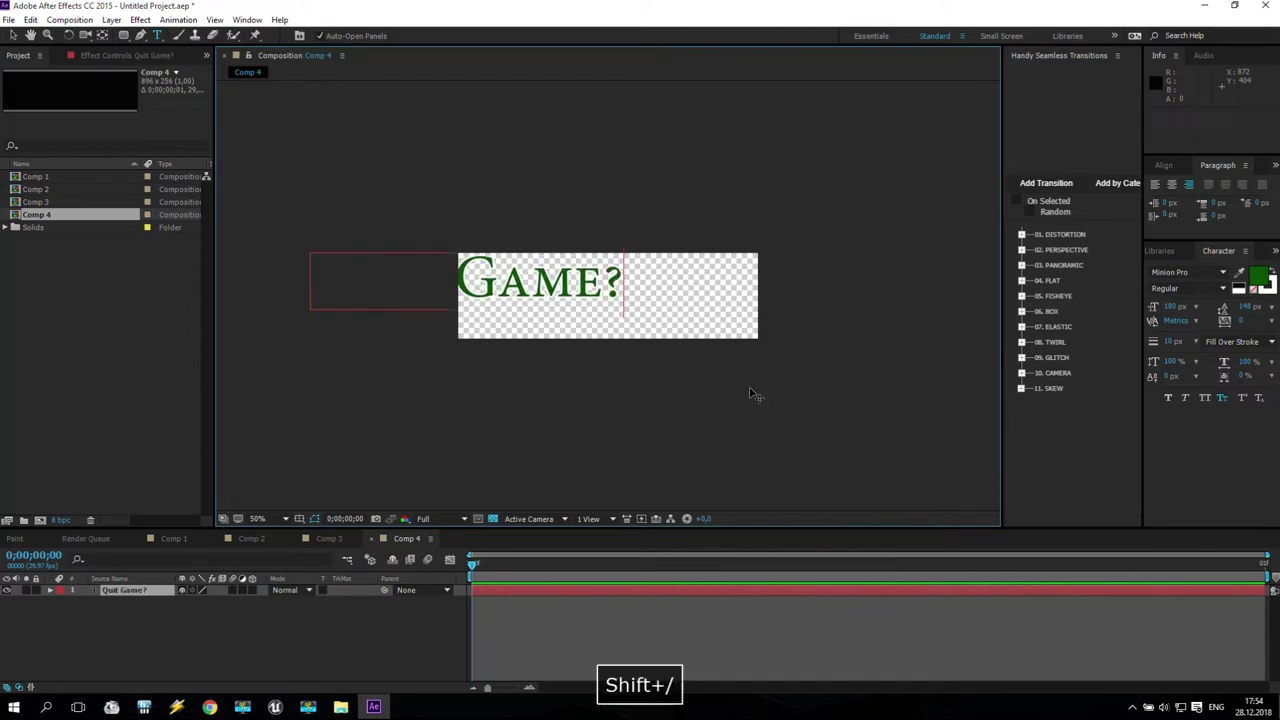
drag(631, 394, 770, 414)
click(770, 415)
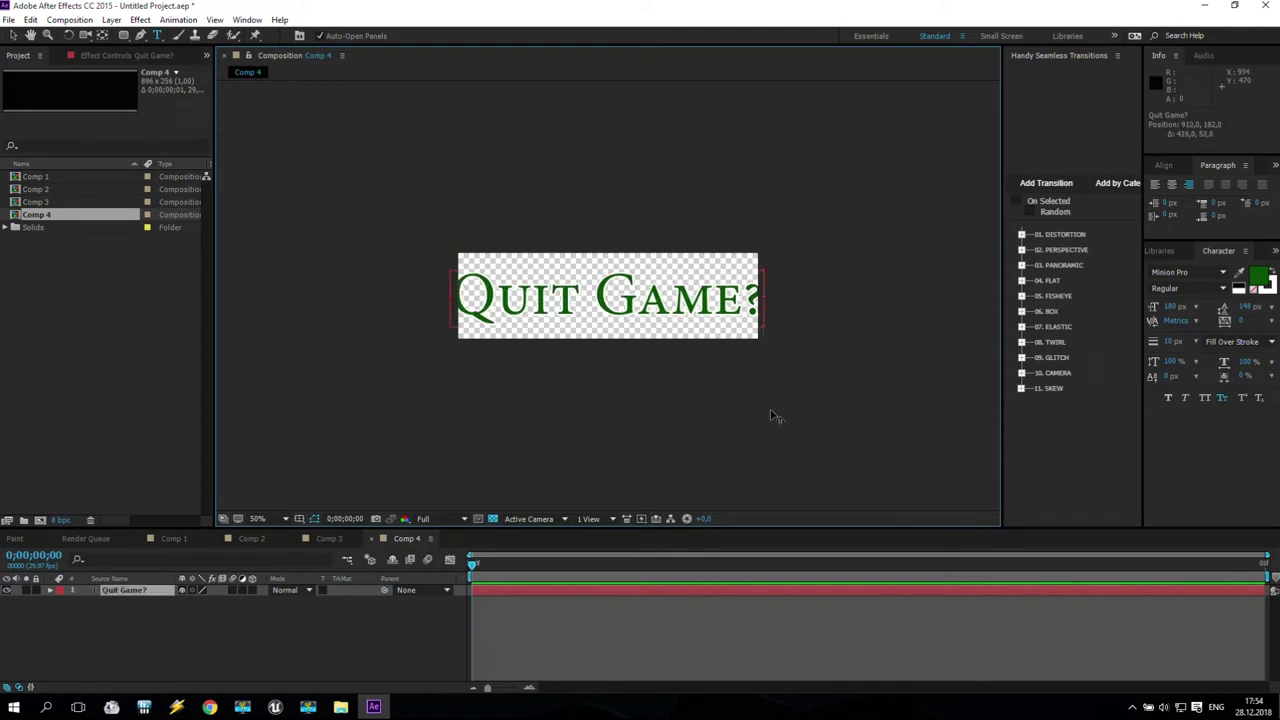
- Set the width of Comp 4 to 1024 px so the whole "Quit Game?" text fits
right_click(70, 216)
click(100, 225)
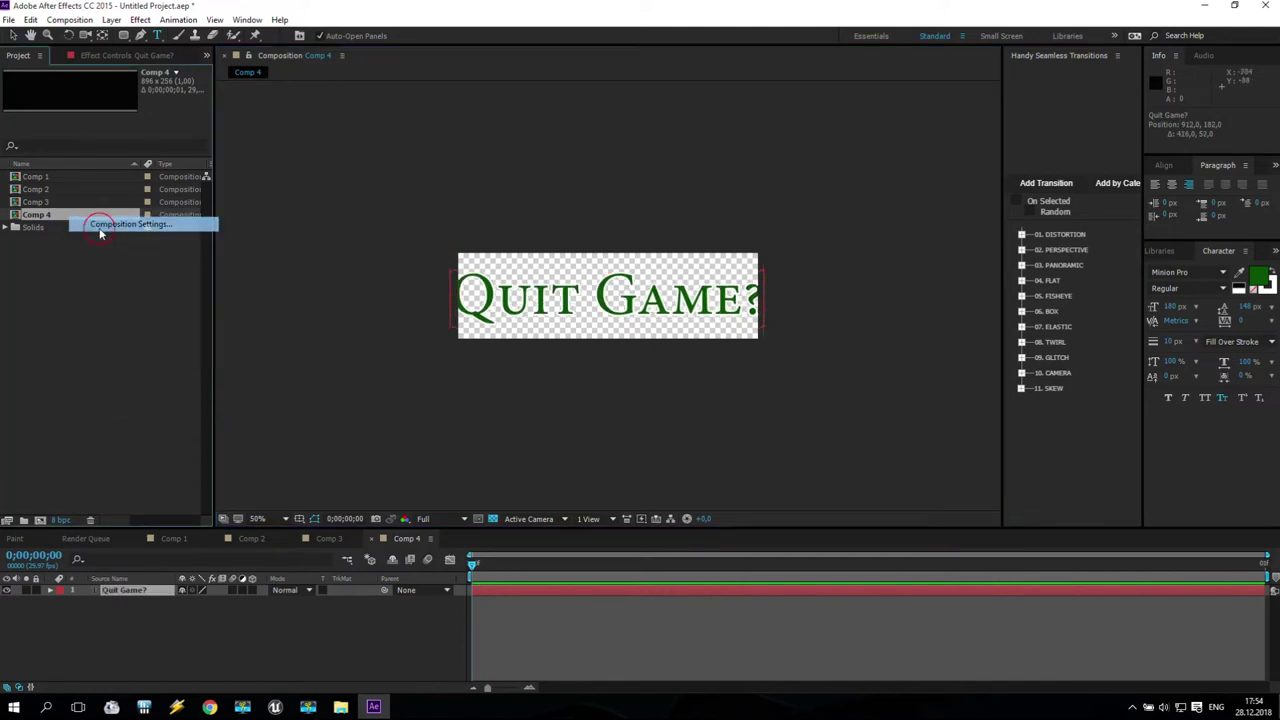
click(100, 103)
text(+12)
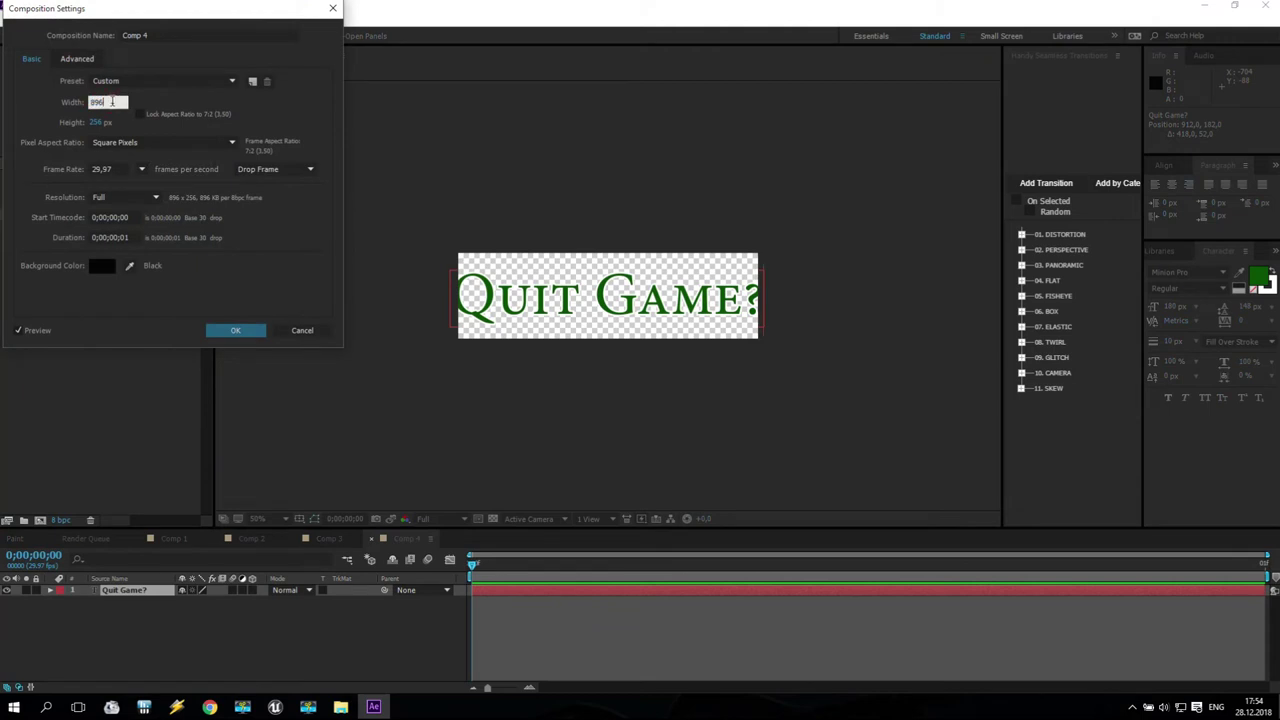
text(8)
key(Return)
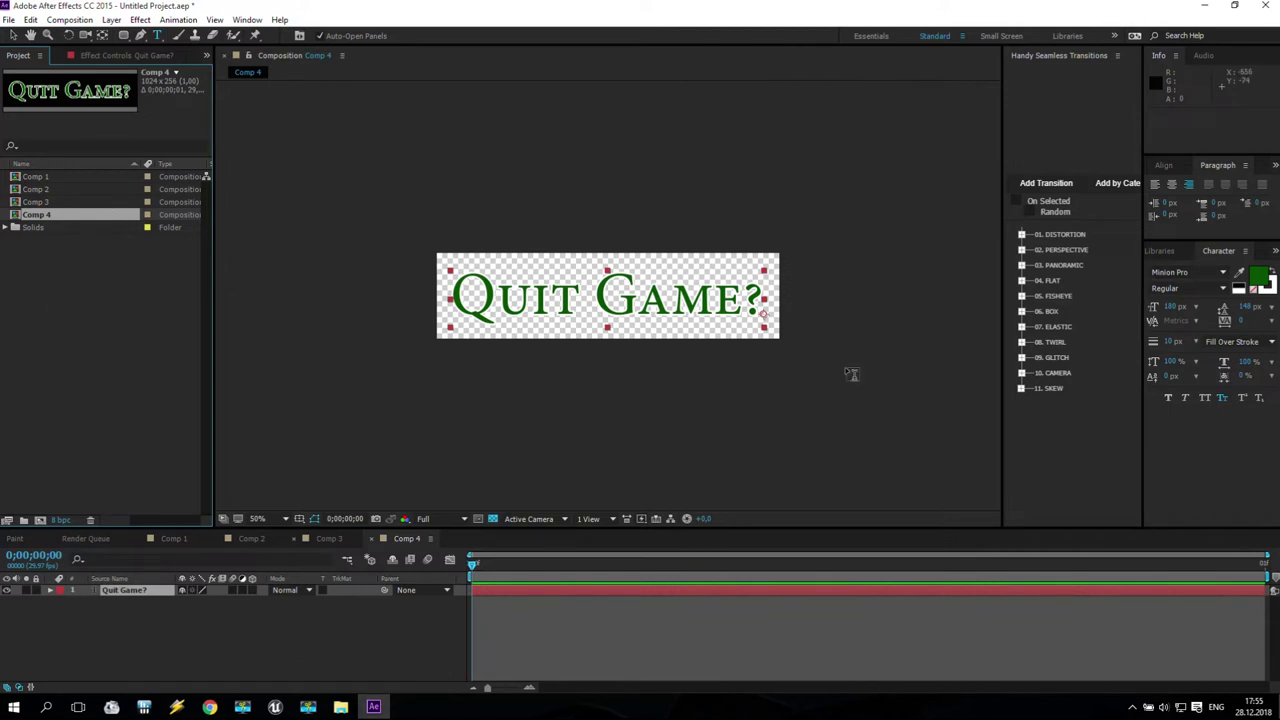
- Set the fill of the "Quit Game?" text to bright blue (0012FF) and centre the text in the composition
click(1262, 280)
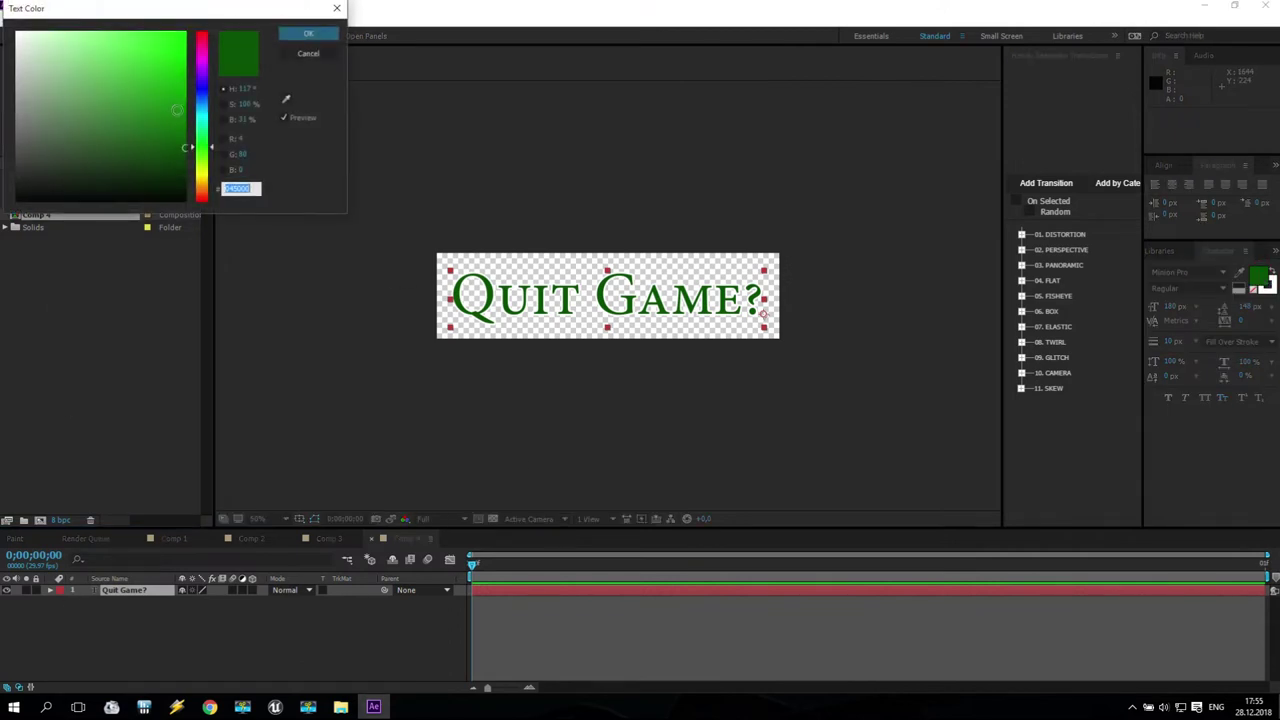
drag(207, 97, 205, 93)
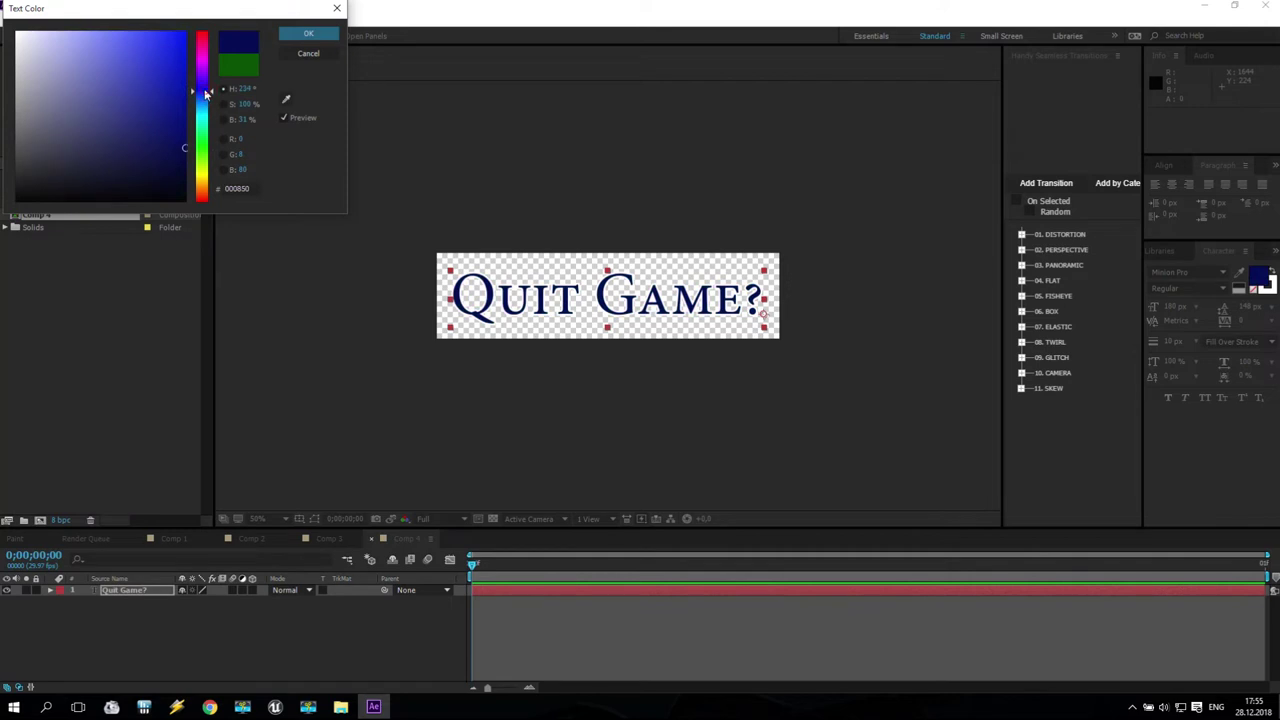
click(184, 33)
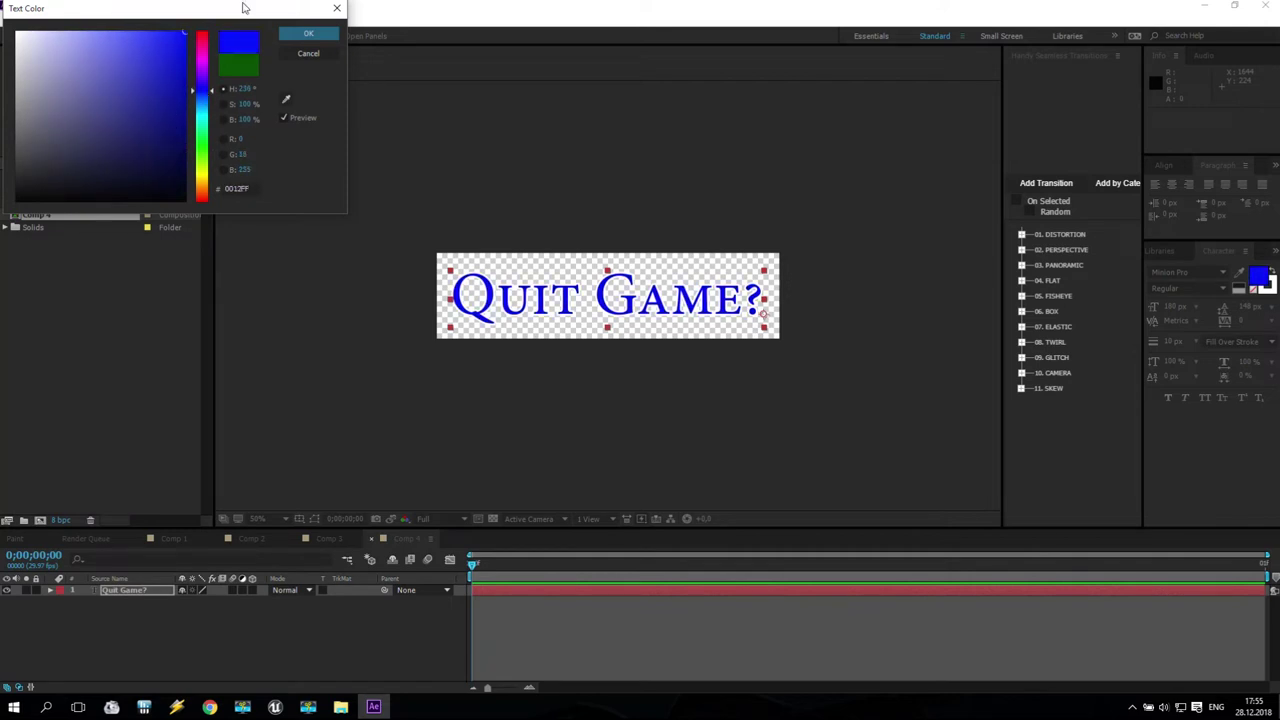
click(314, 36)
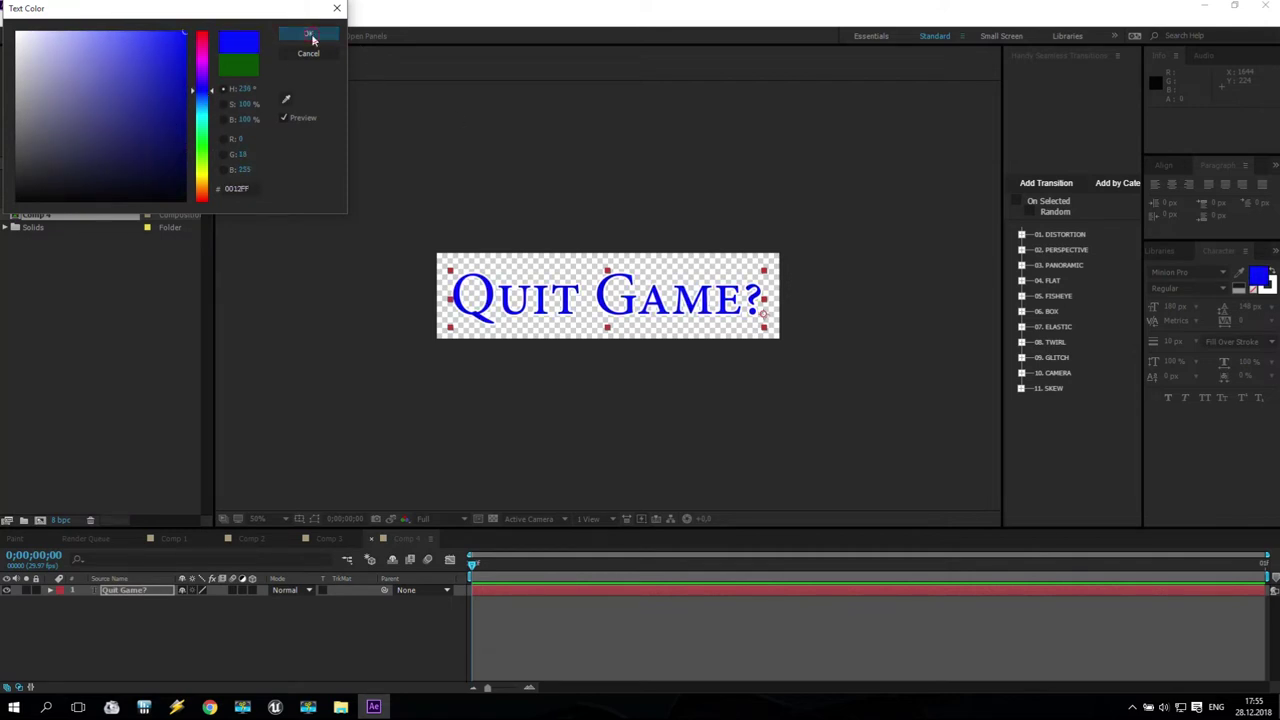
click(1168, 166)
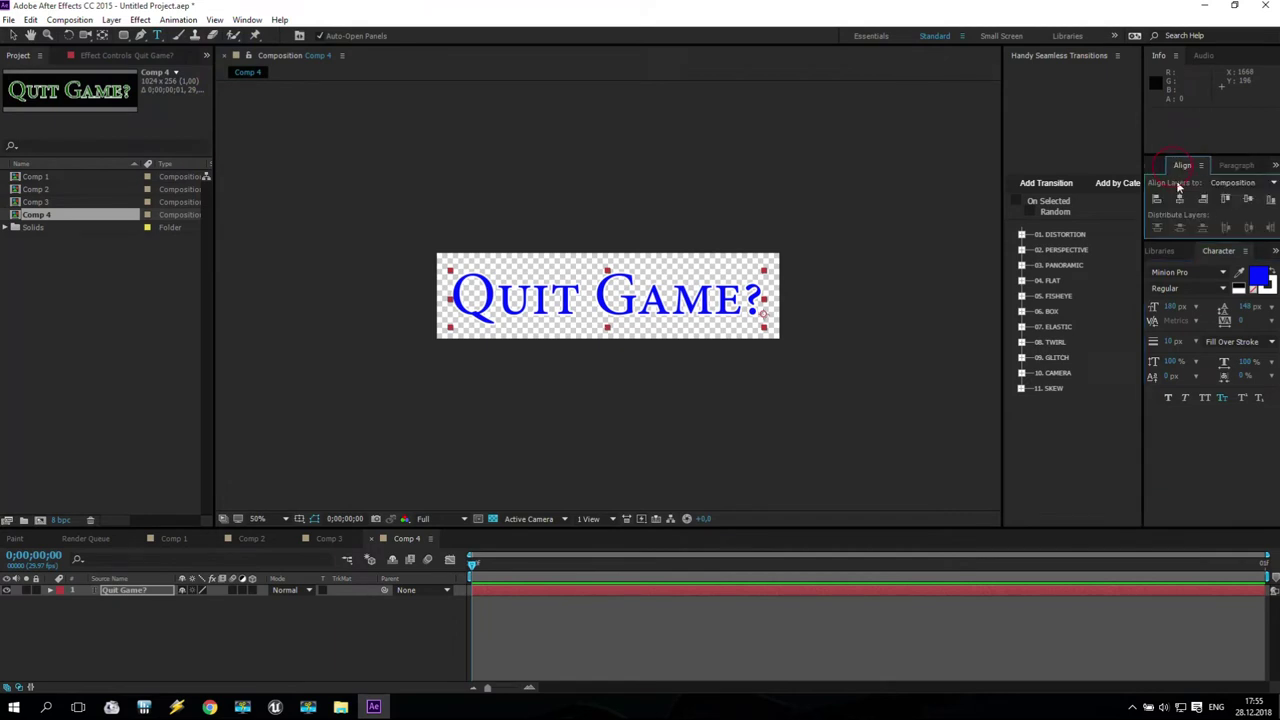
click(1248, 199)
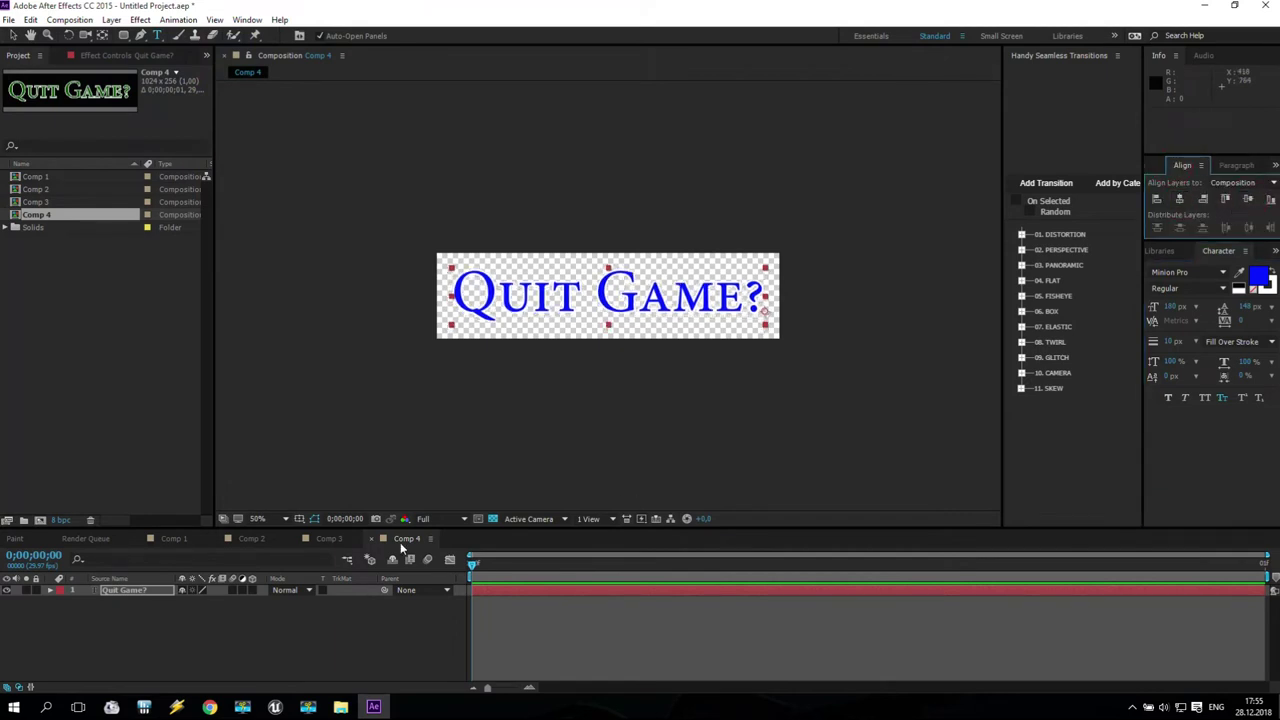
- In Comp 1, delete the "Quit Game?" text layer and place Comp 4 above the No and Yes buttons in its place
click(172, 538)
click(125, 612)
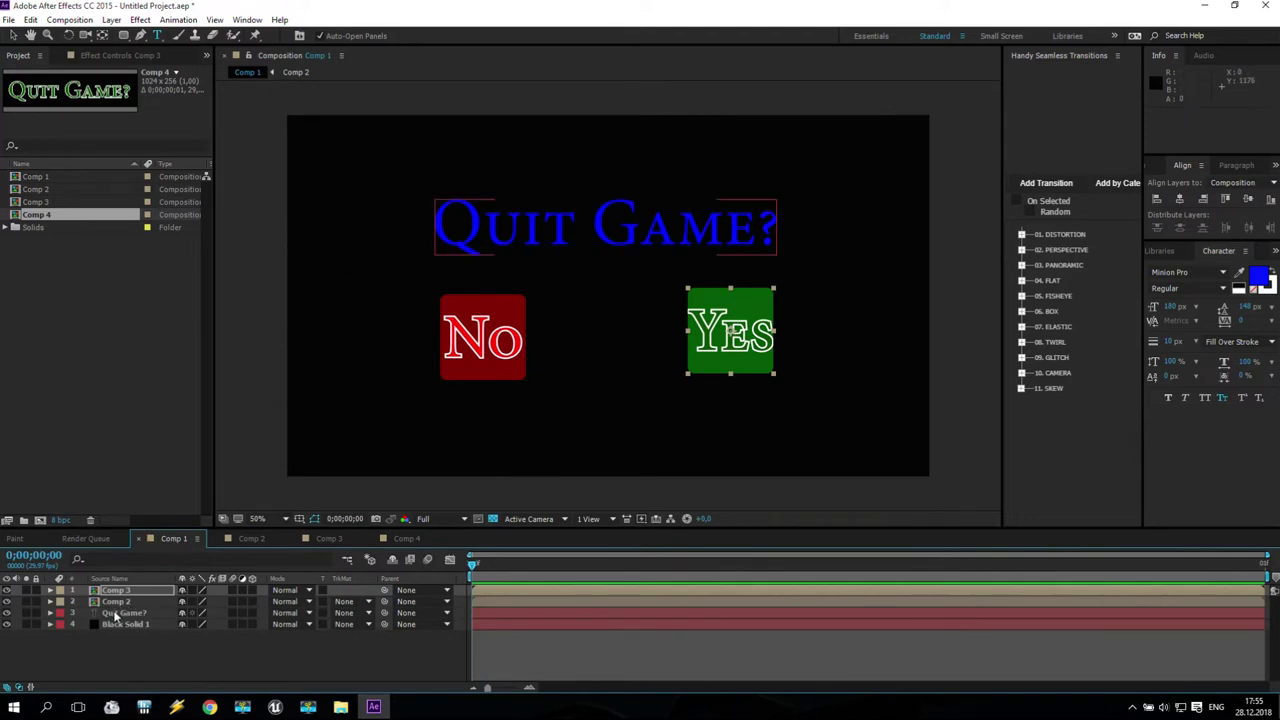
key(Delete)
drag(36, 214, 602, 215)
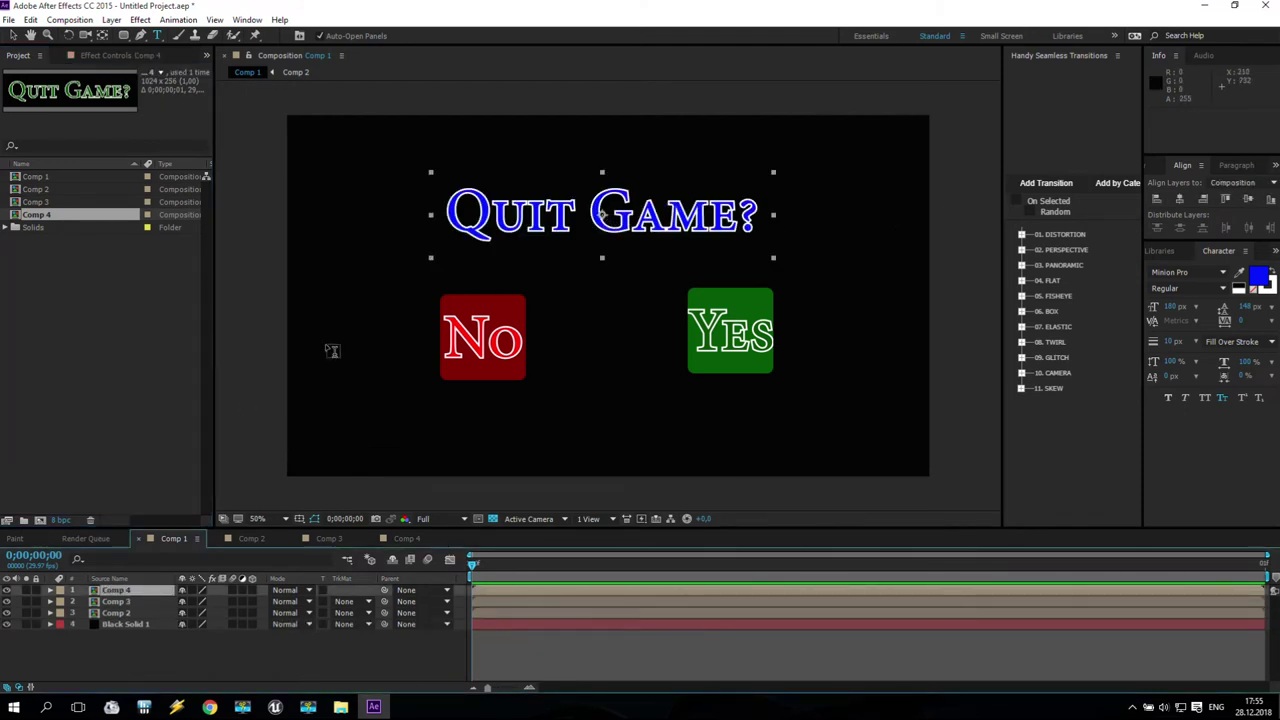
click(177, 541)
click(250, 539)
click(333, 538)
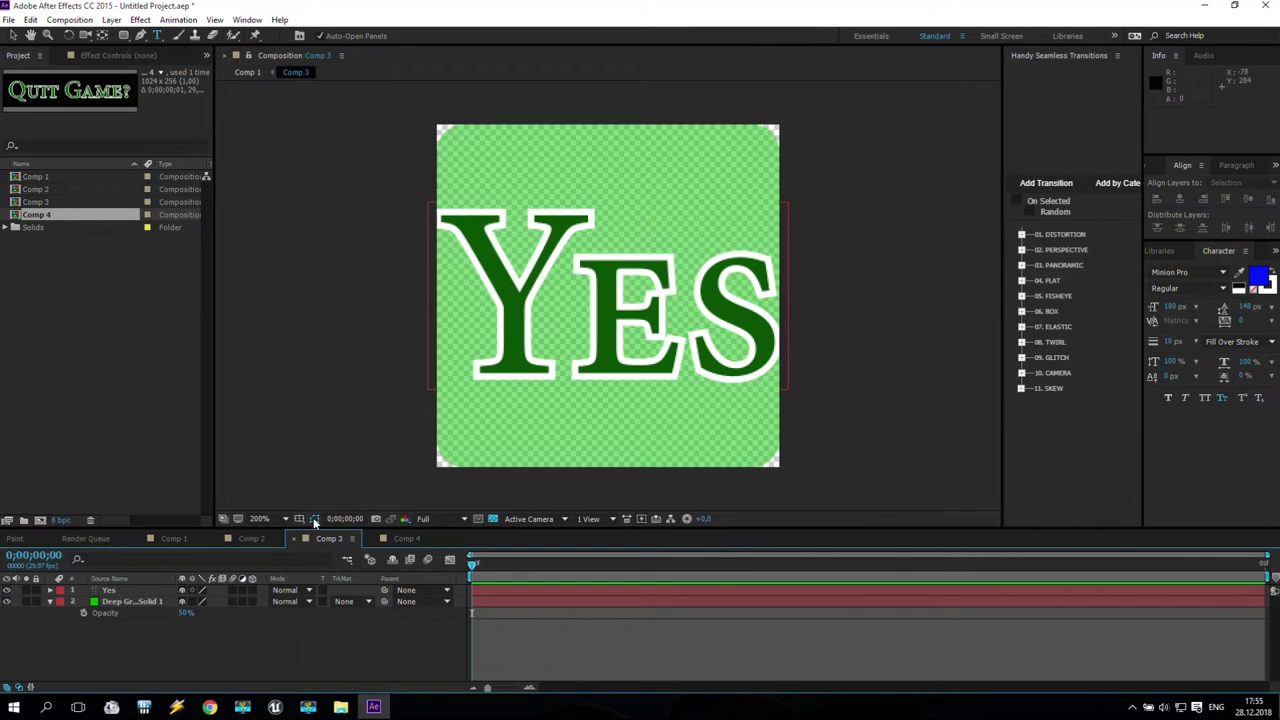
click(407, 540)
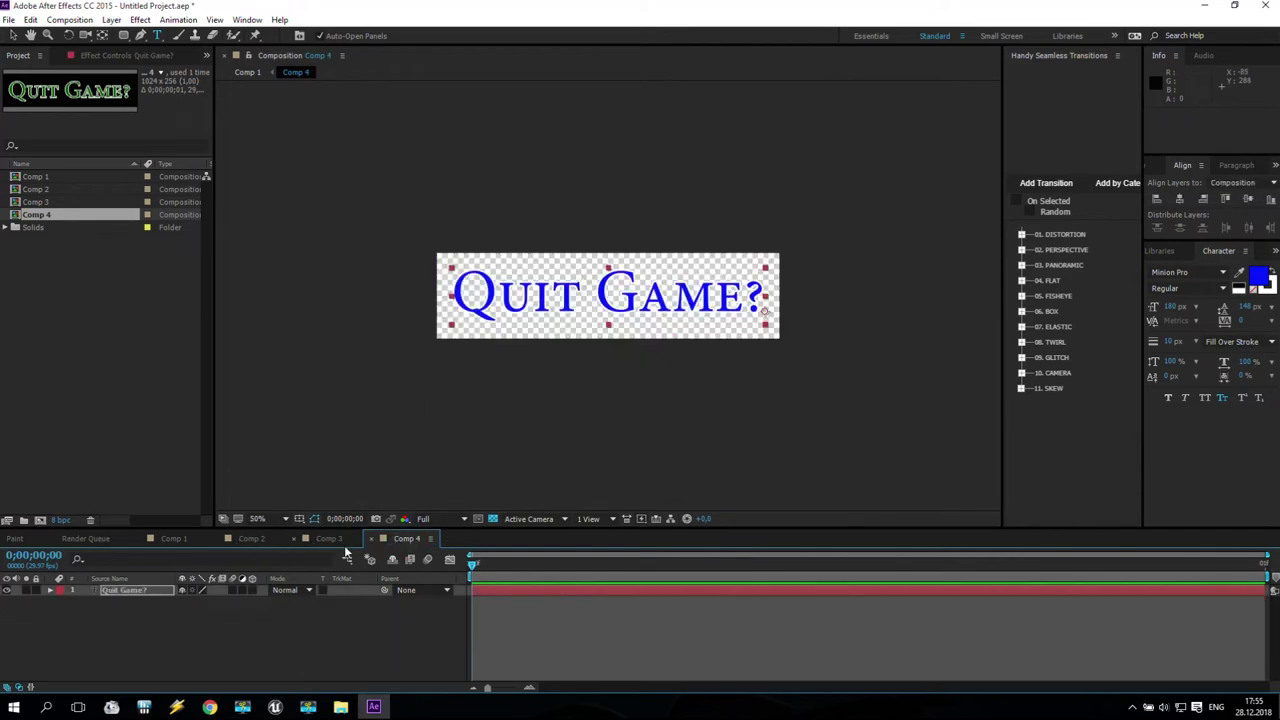
- Add Comp 2 to the render queue and set its output module to PNG Sequence with RGB + Alpha channels
click(252, 540)
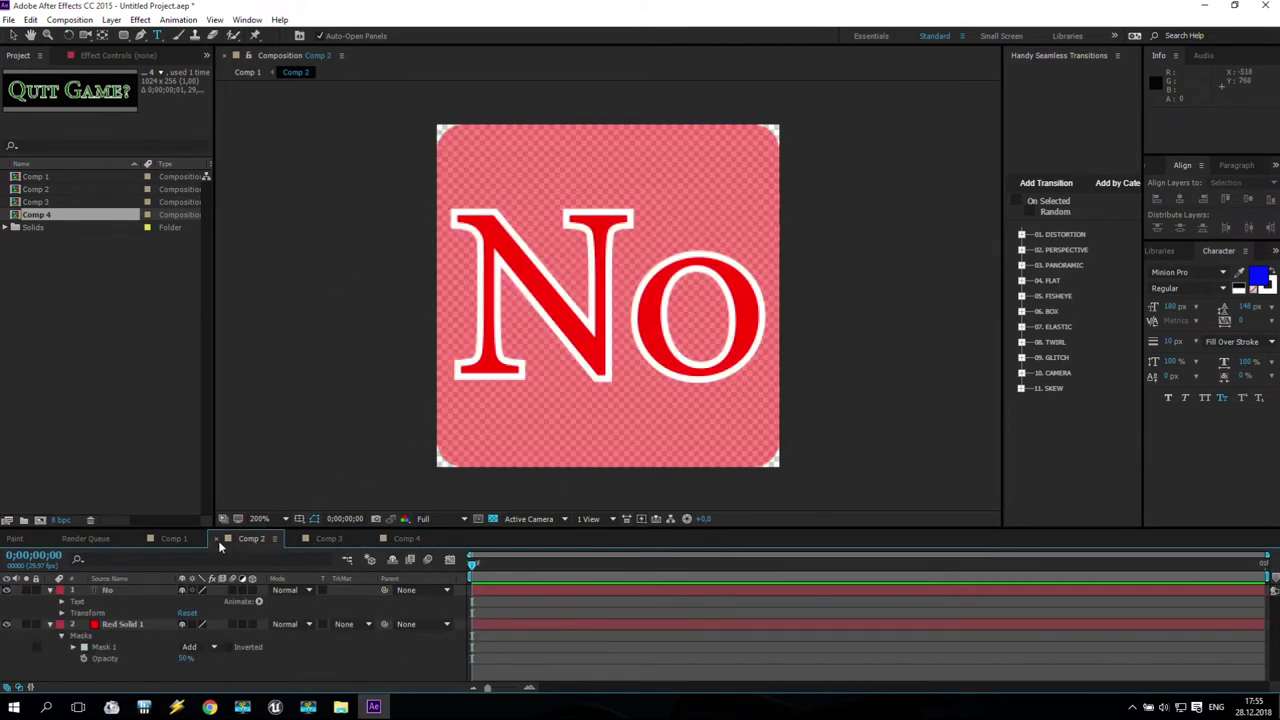
click(62, 21)
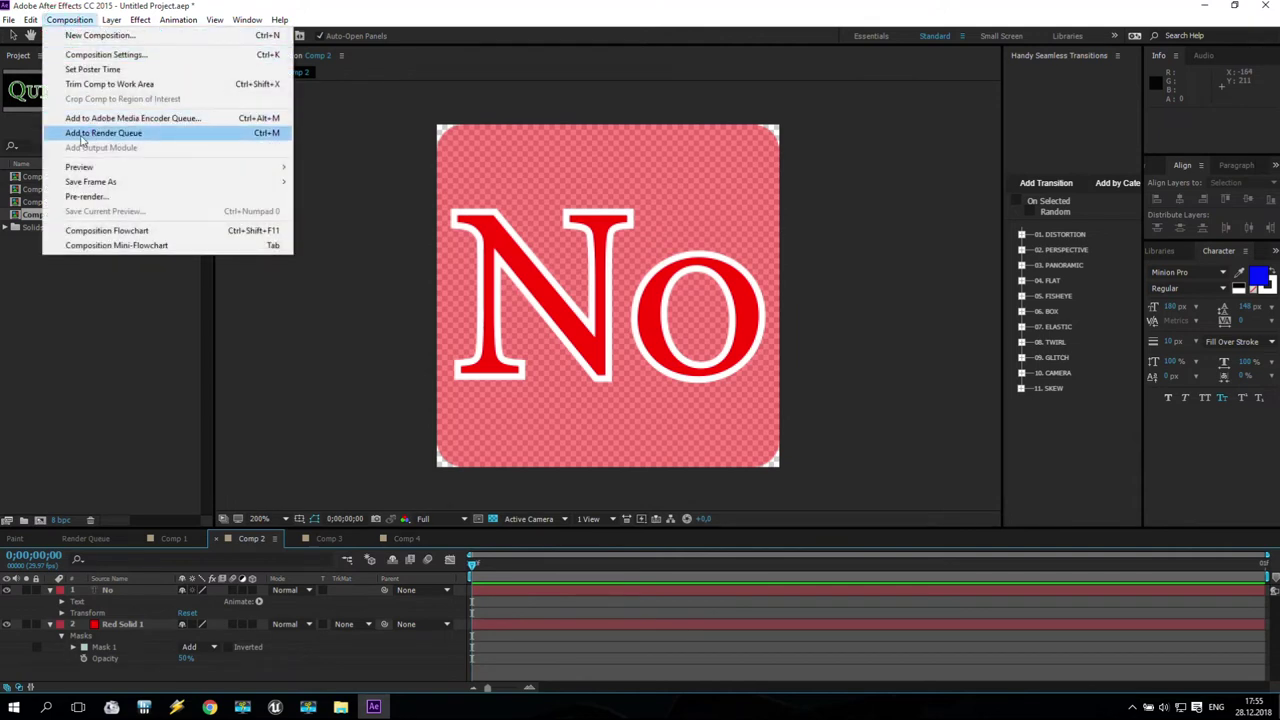
click(133, 136)
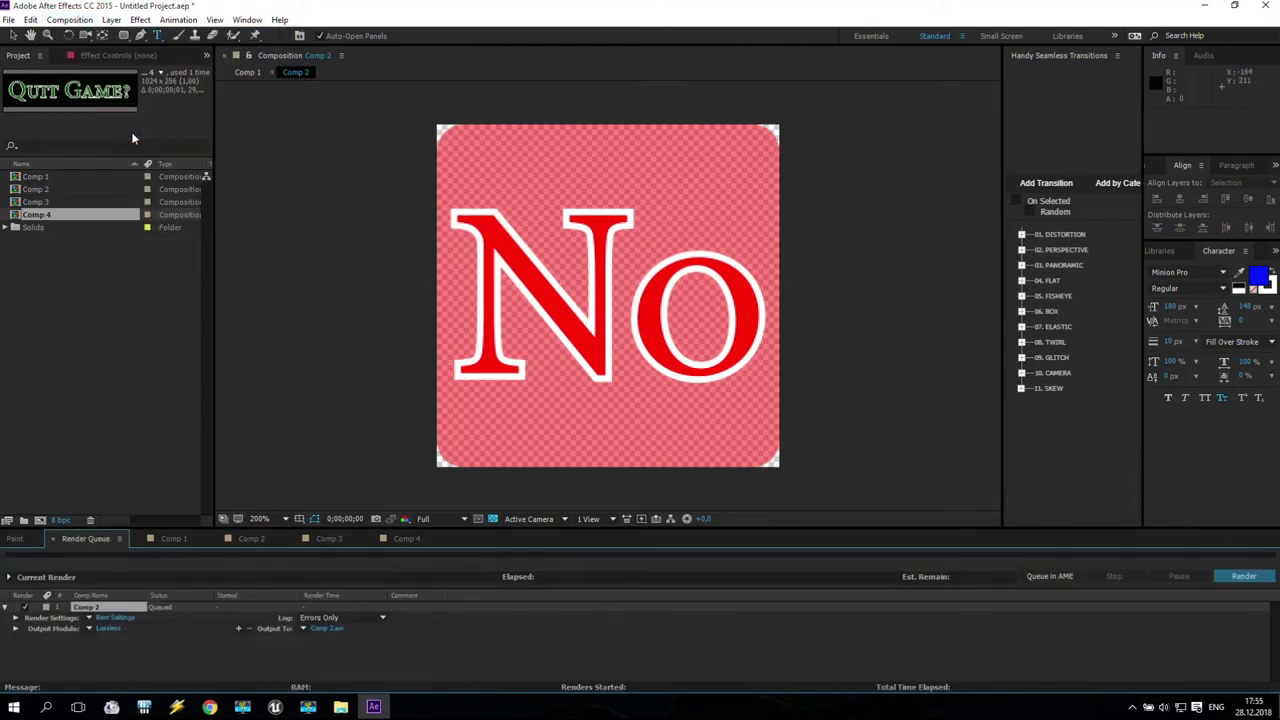
click(108, 628)
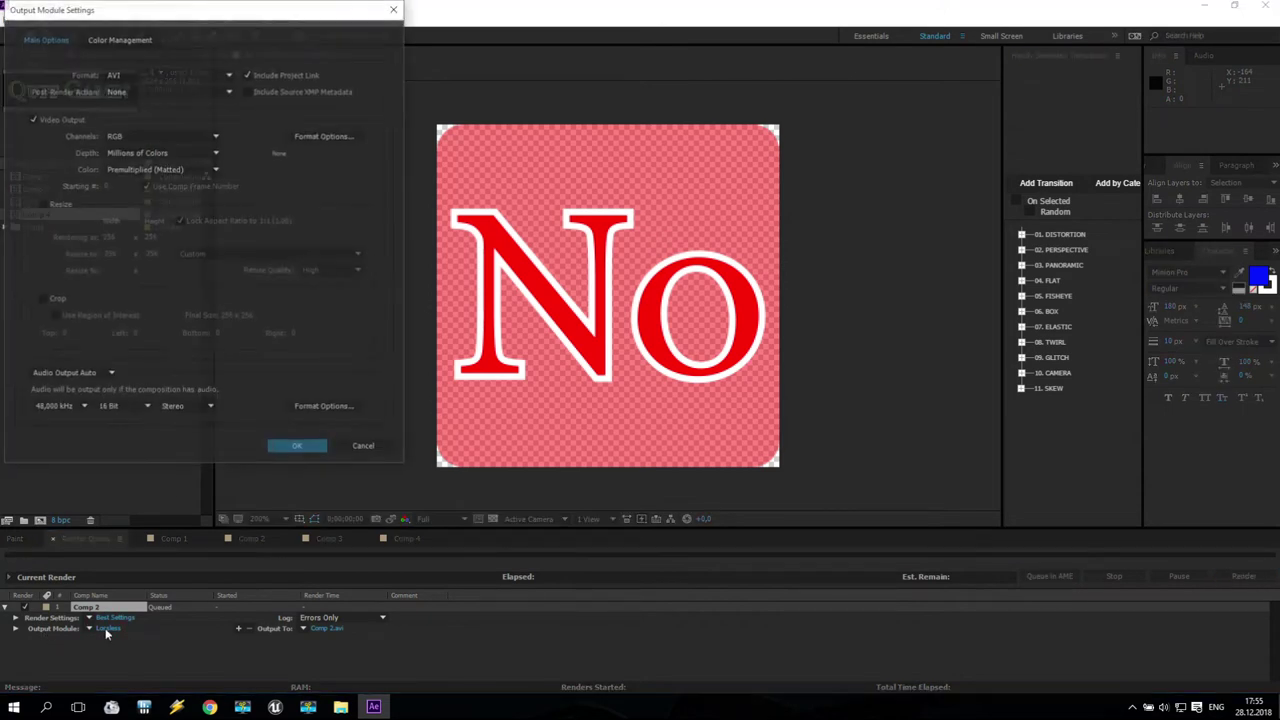
click(124, 75)
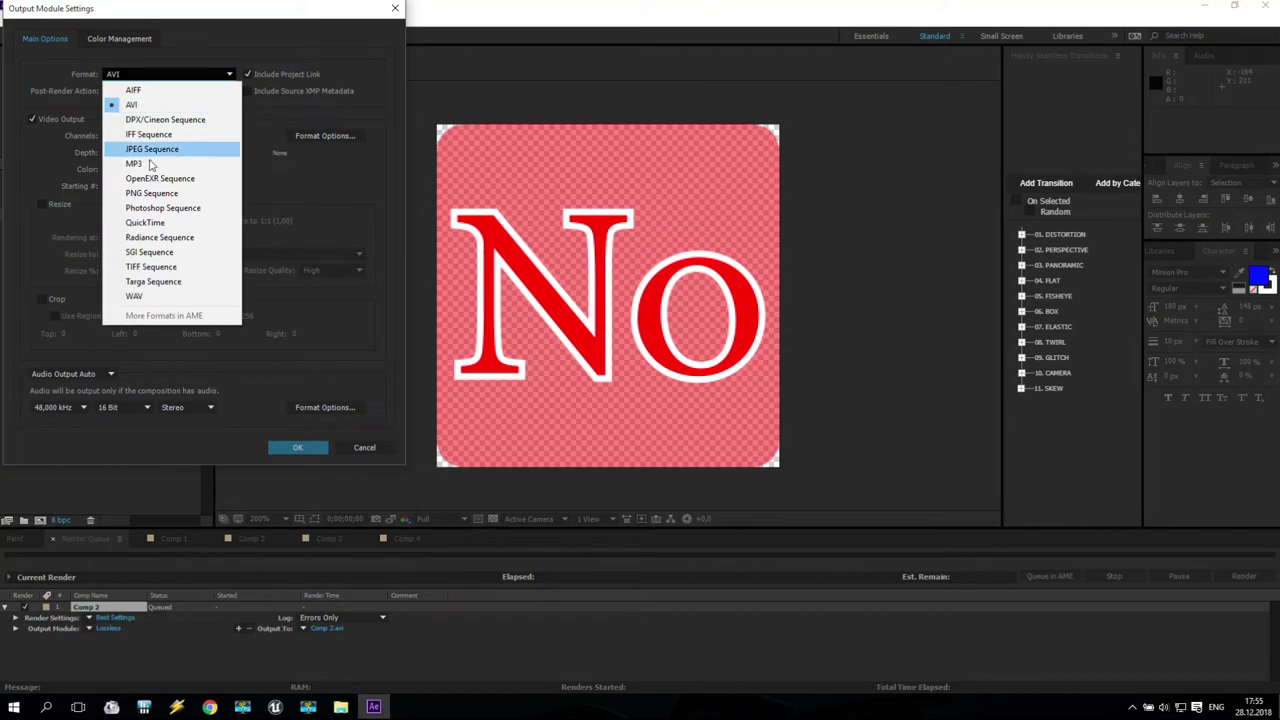
click(159, 193)
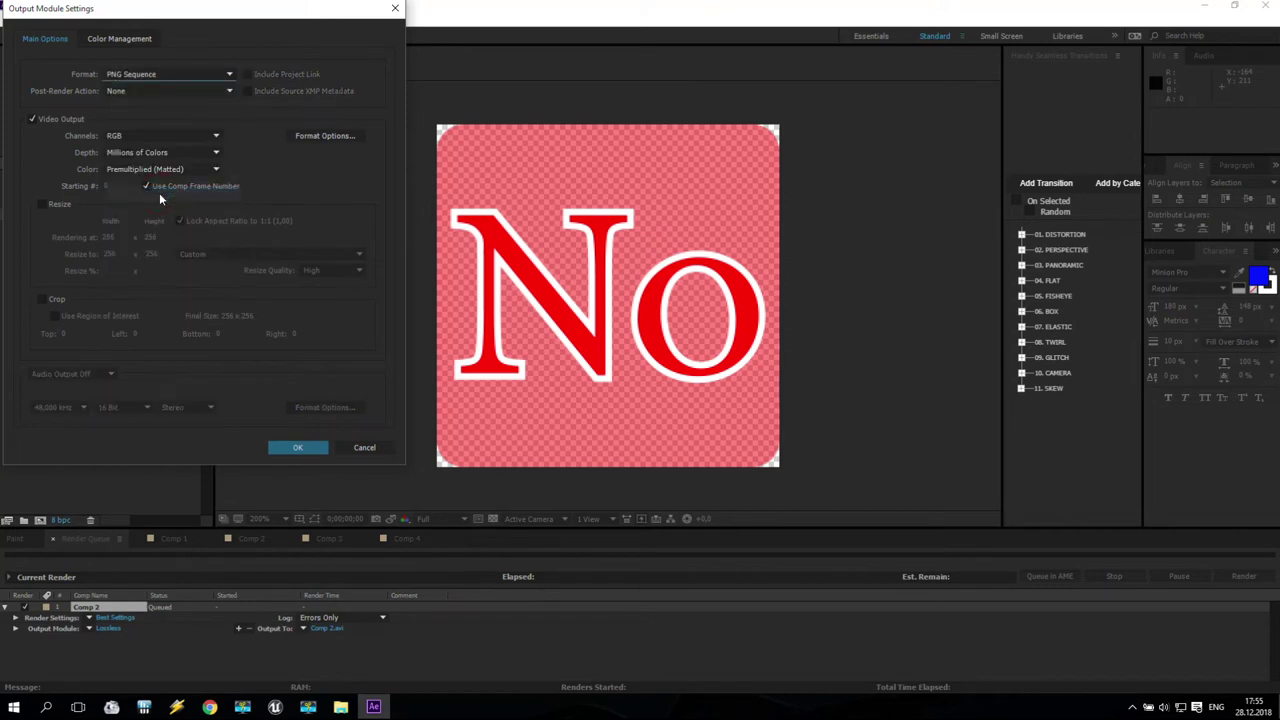
click(130, 136)
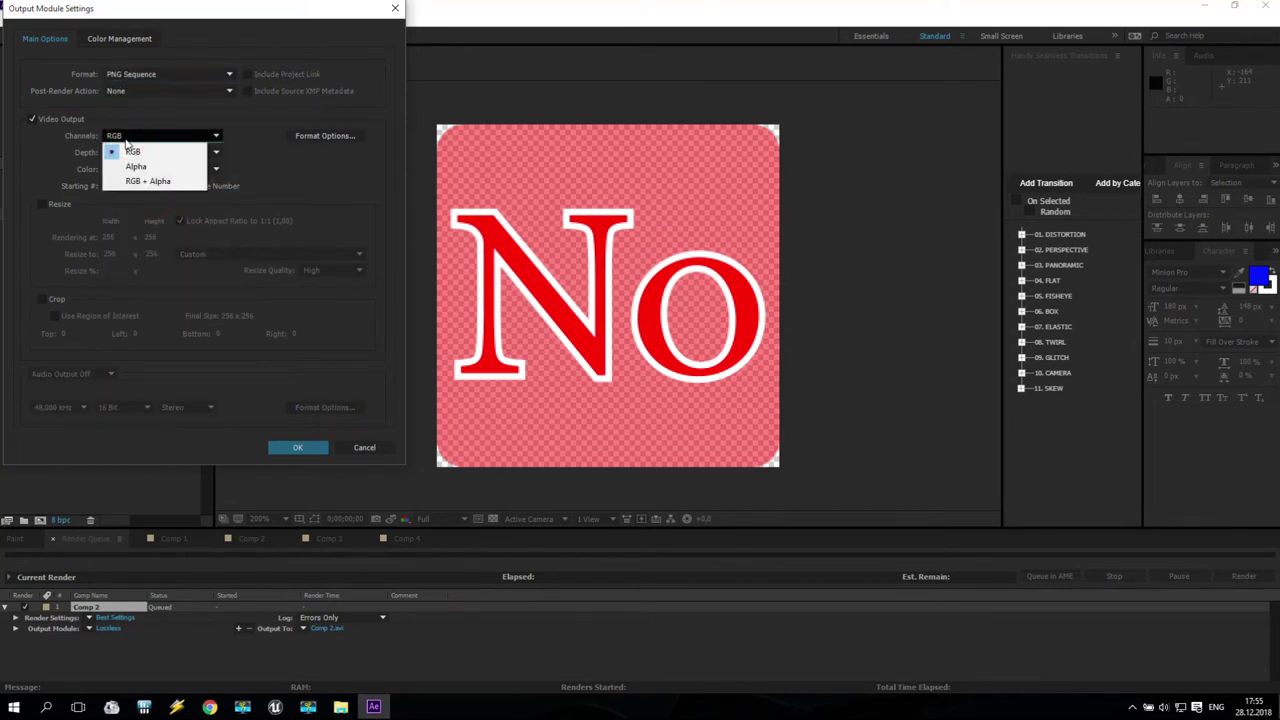
click(153, 182)
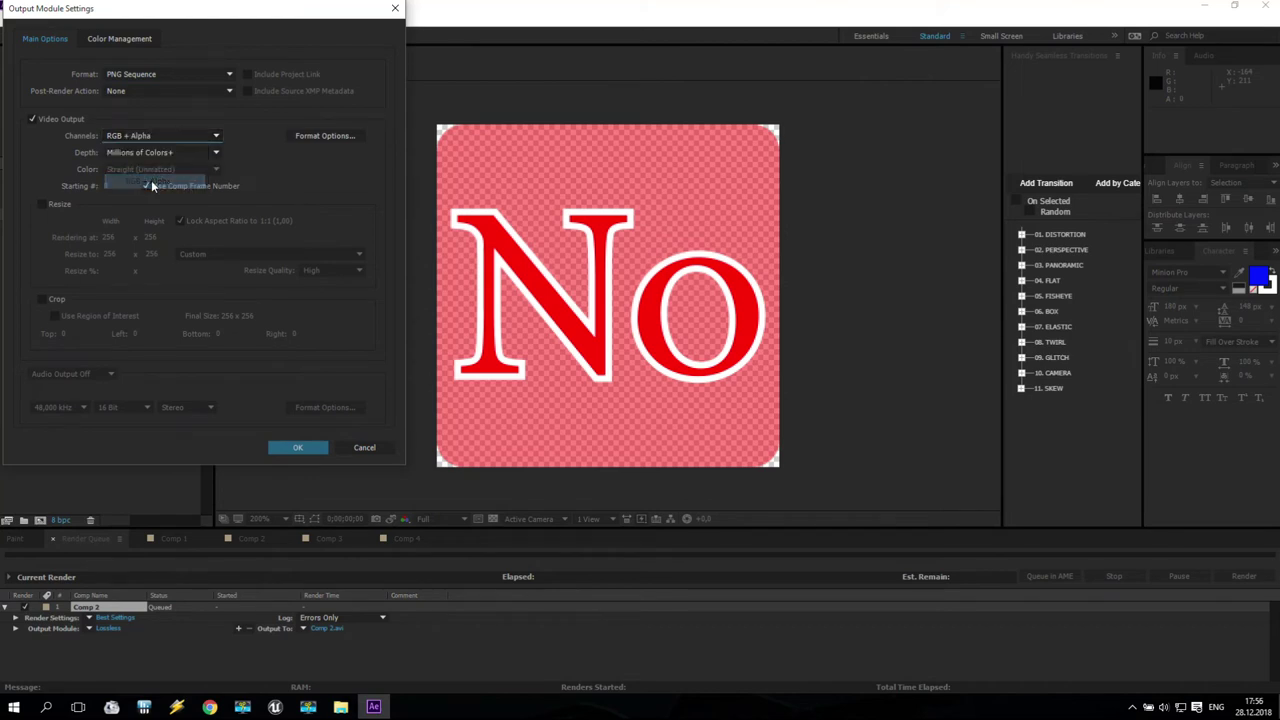
click(290, 448)
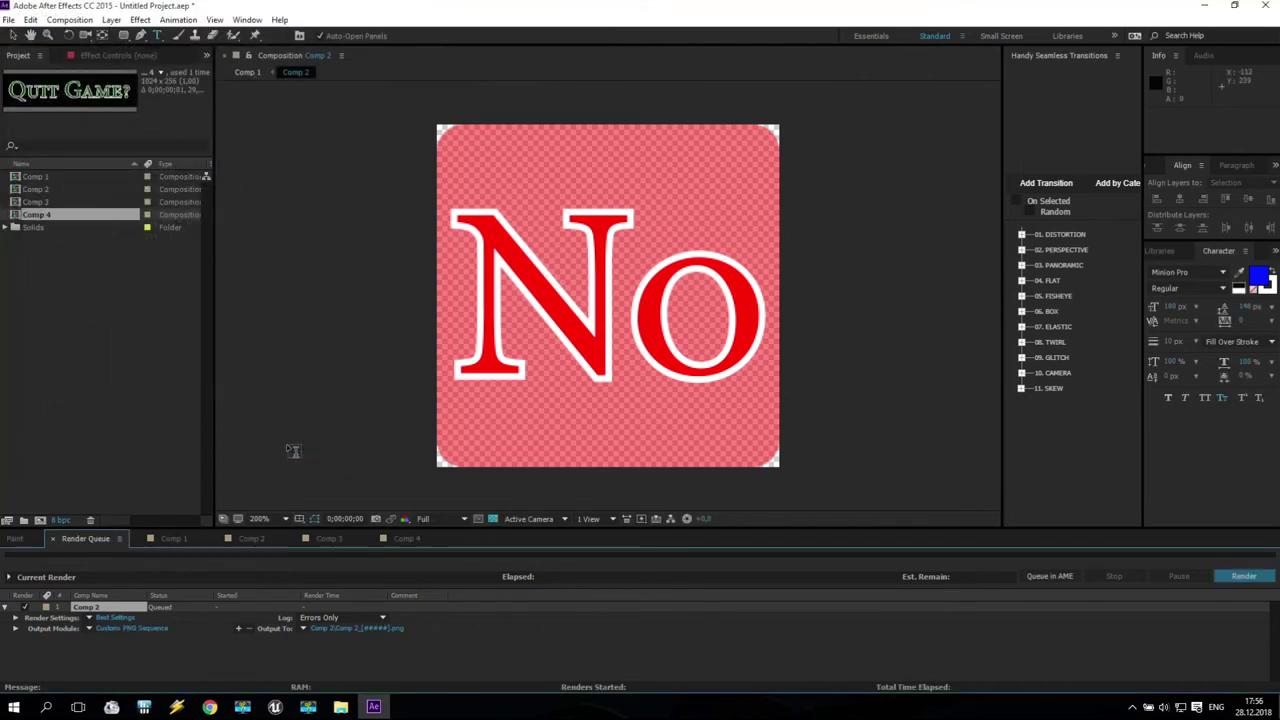
- Open the output destination for Comp 2 and create a folder named "Tutorial" on the Desktop
click(342, 628)
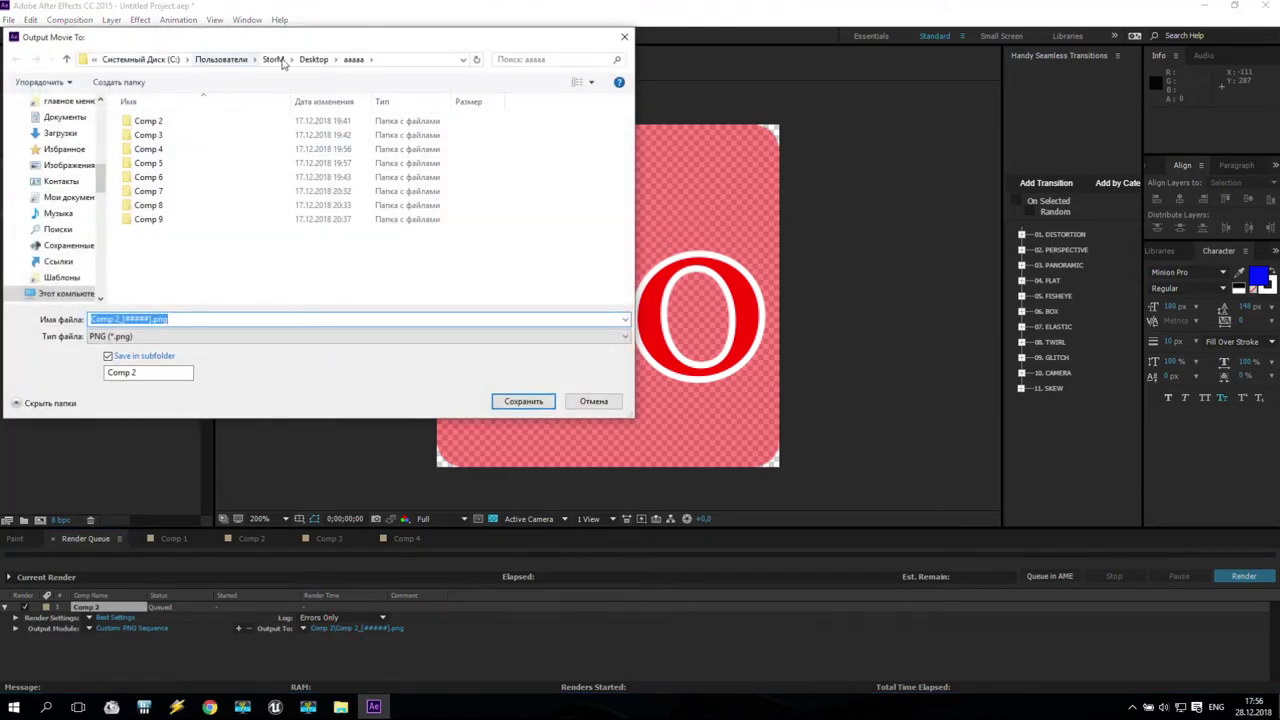
click(313, 59)
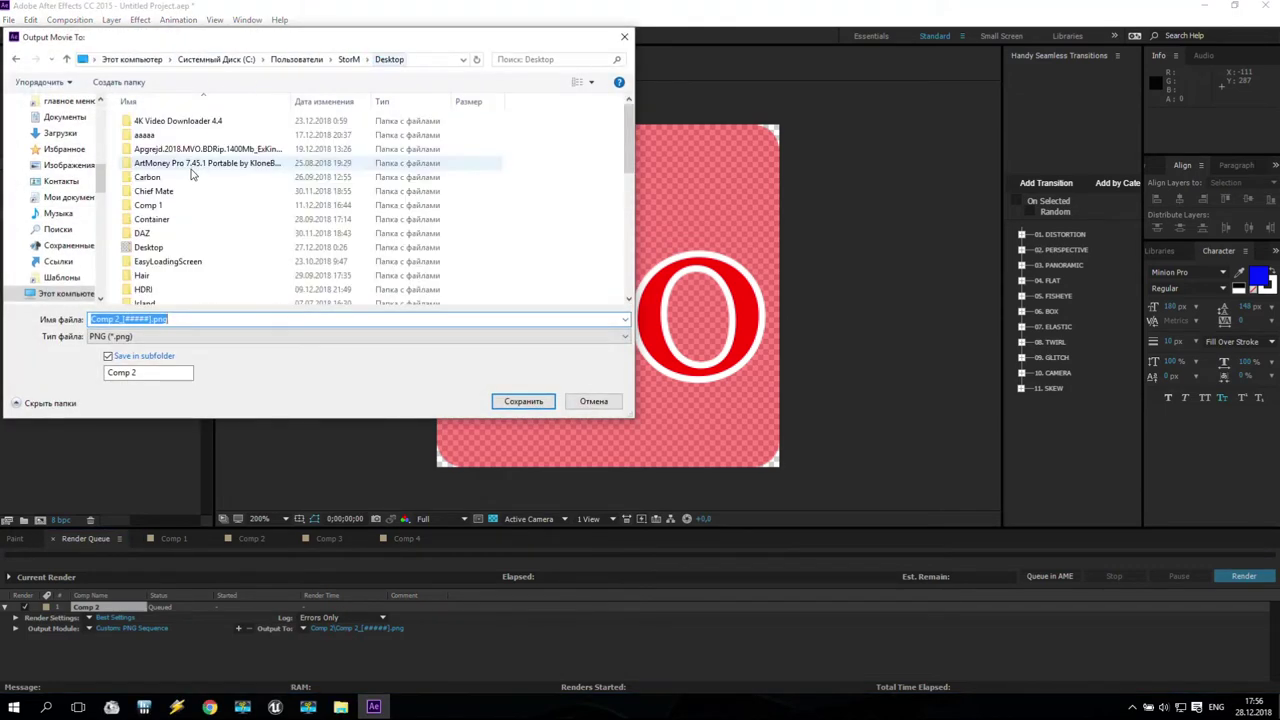
click(117, 83)
text(T)
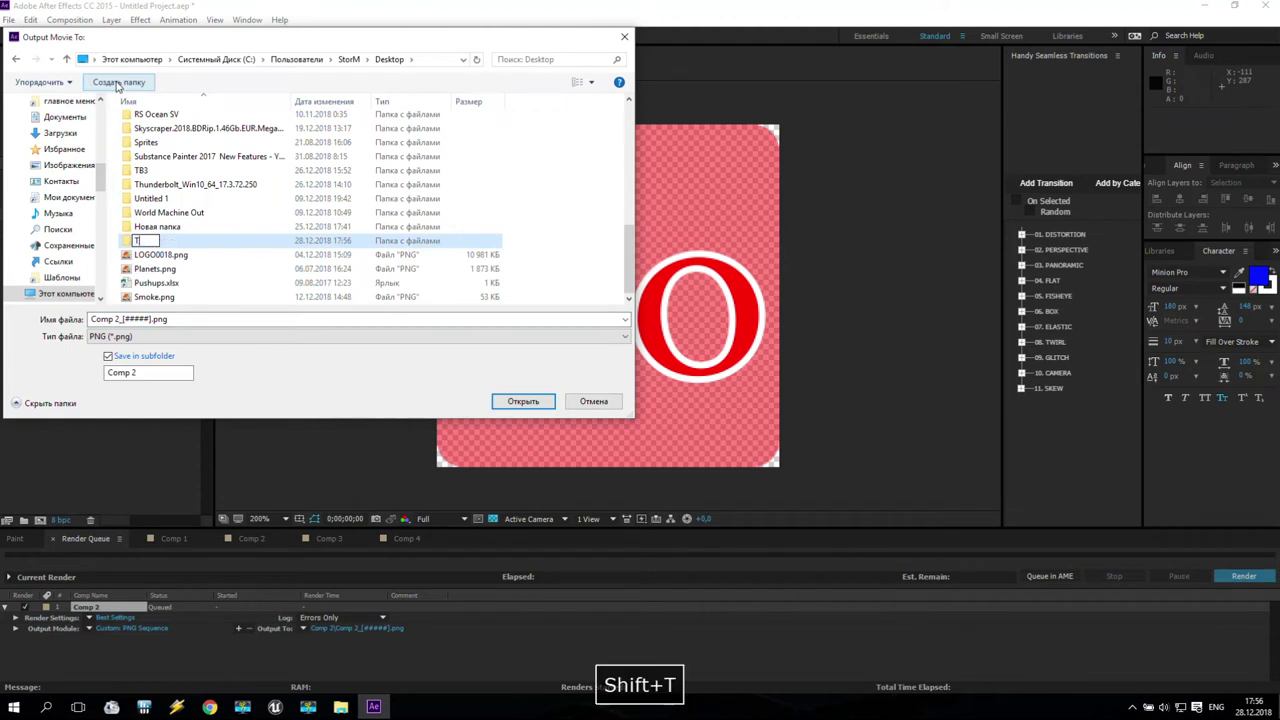
text(utorial)
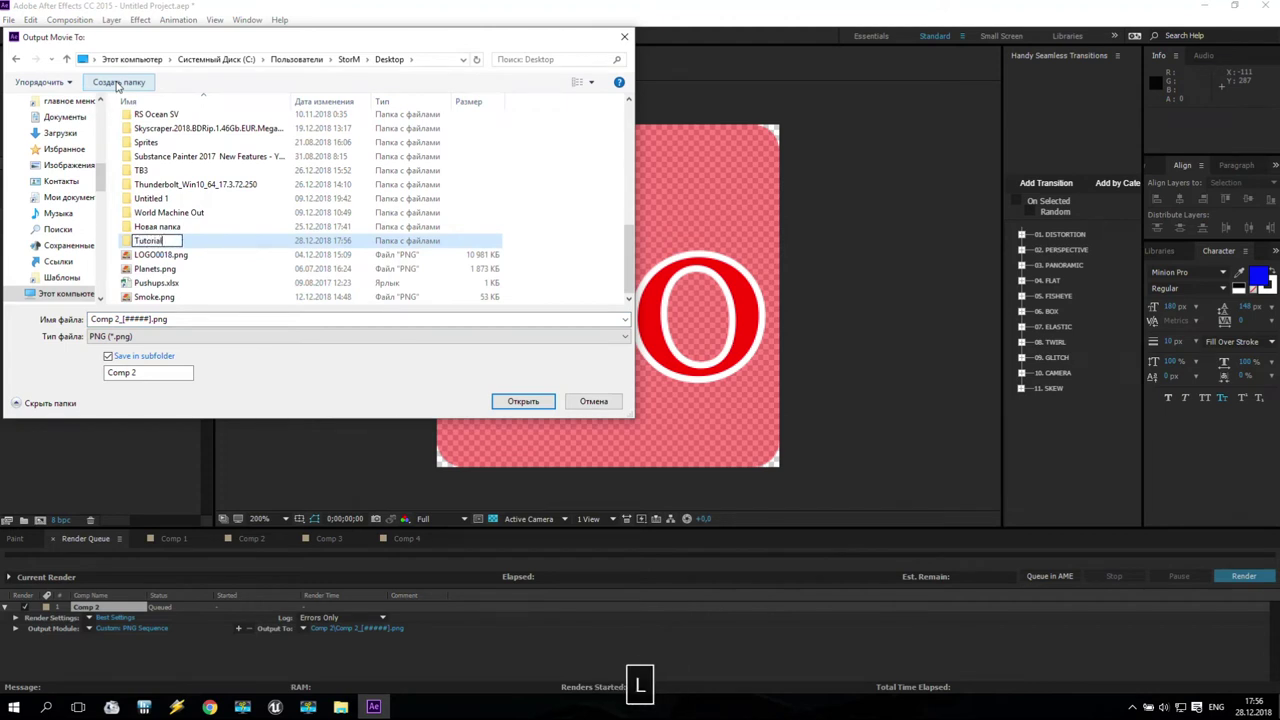
click(211, 225)
scroll(40, 255, down, 4)
scroll(70, 240, up, 10)
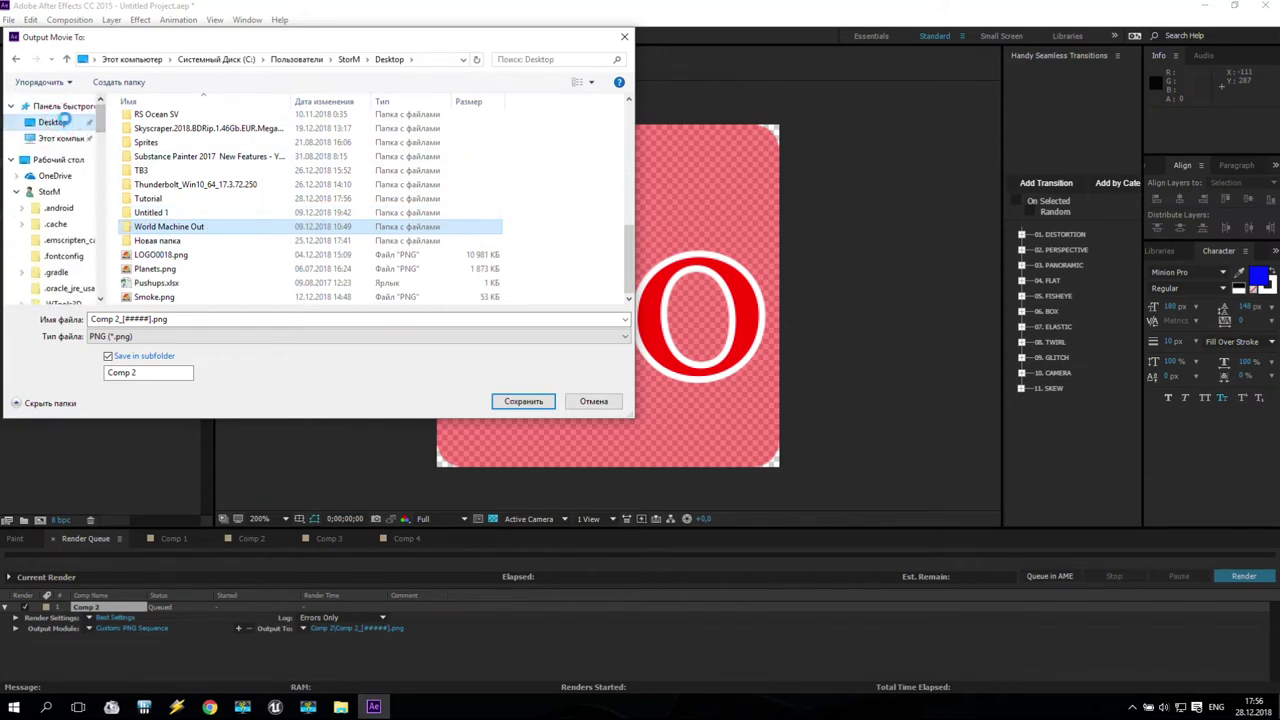
- Create a folder named "New test" inside 000 New Game on drive D: and open it as the output location
click(60, 137)
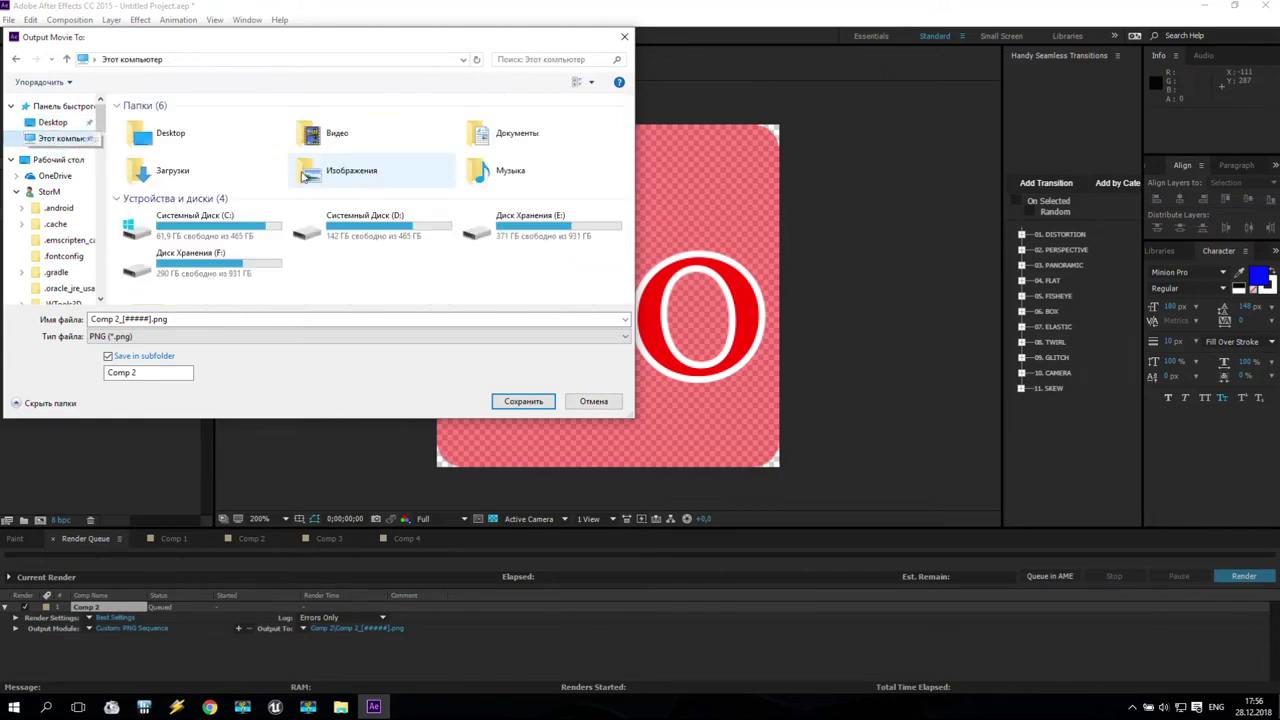
click(402, 228)
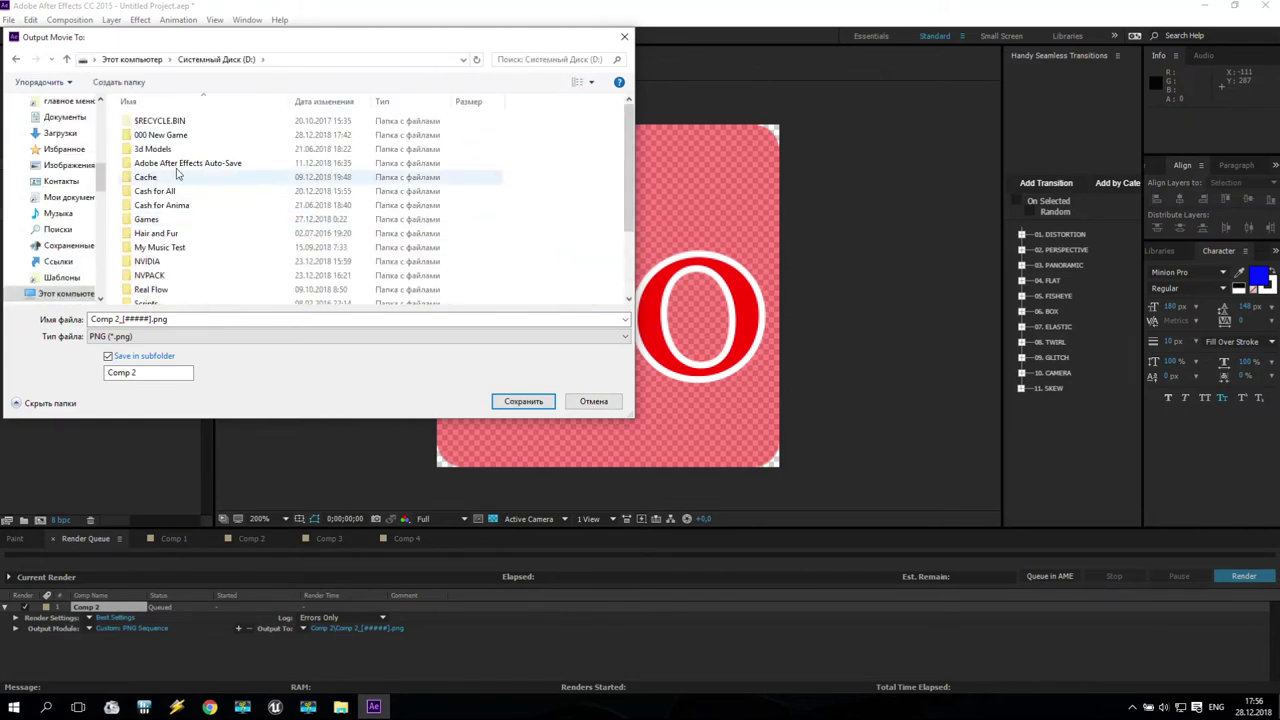
click(160, 134)
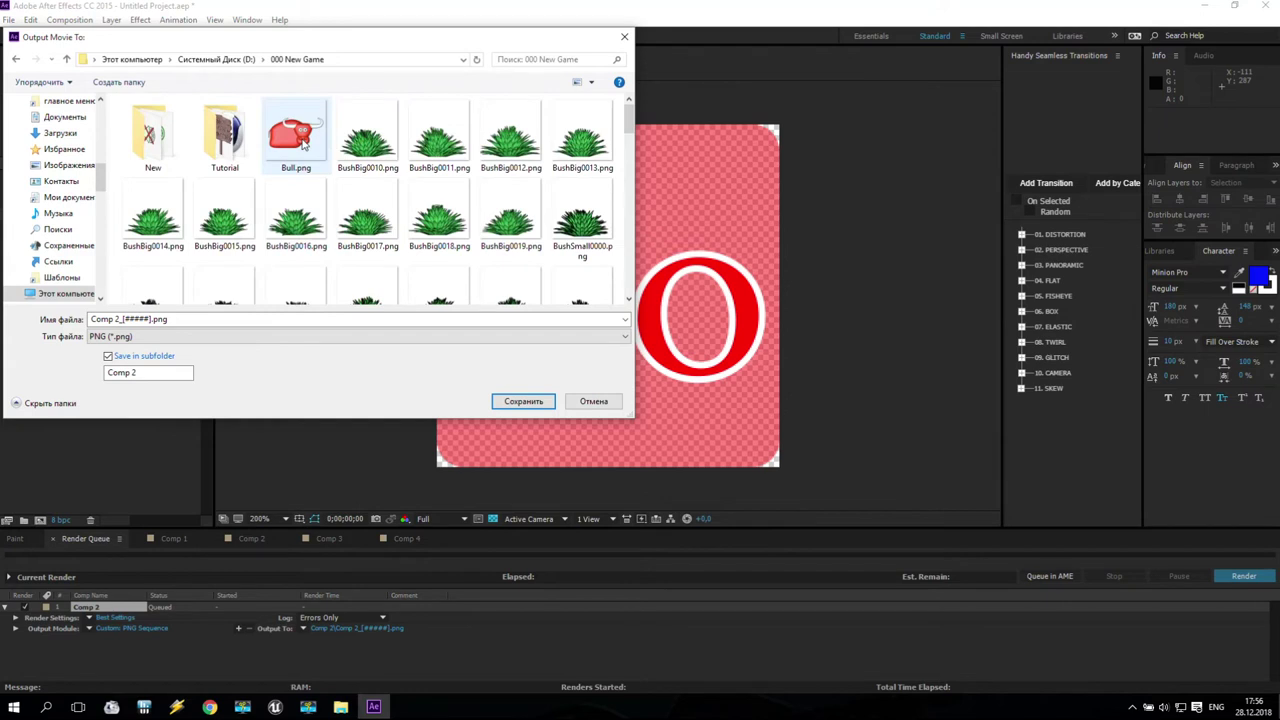
click(119, 82)
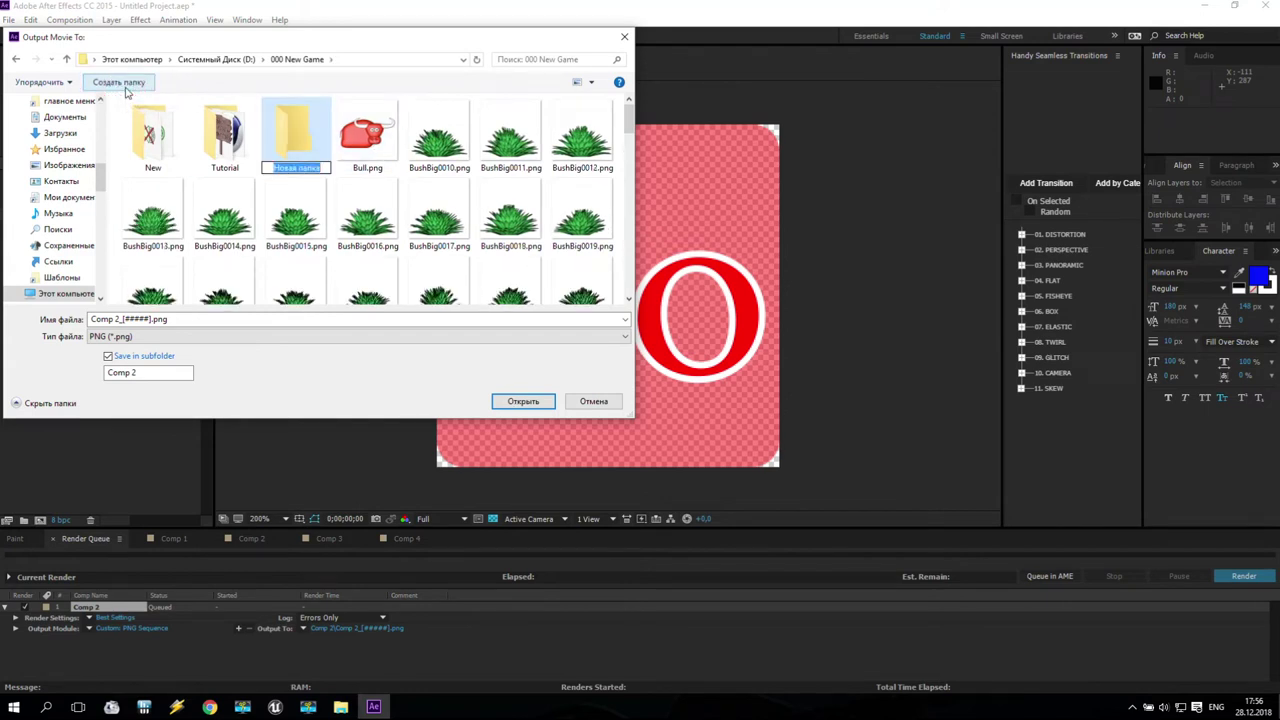
text(New test)
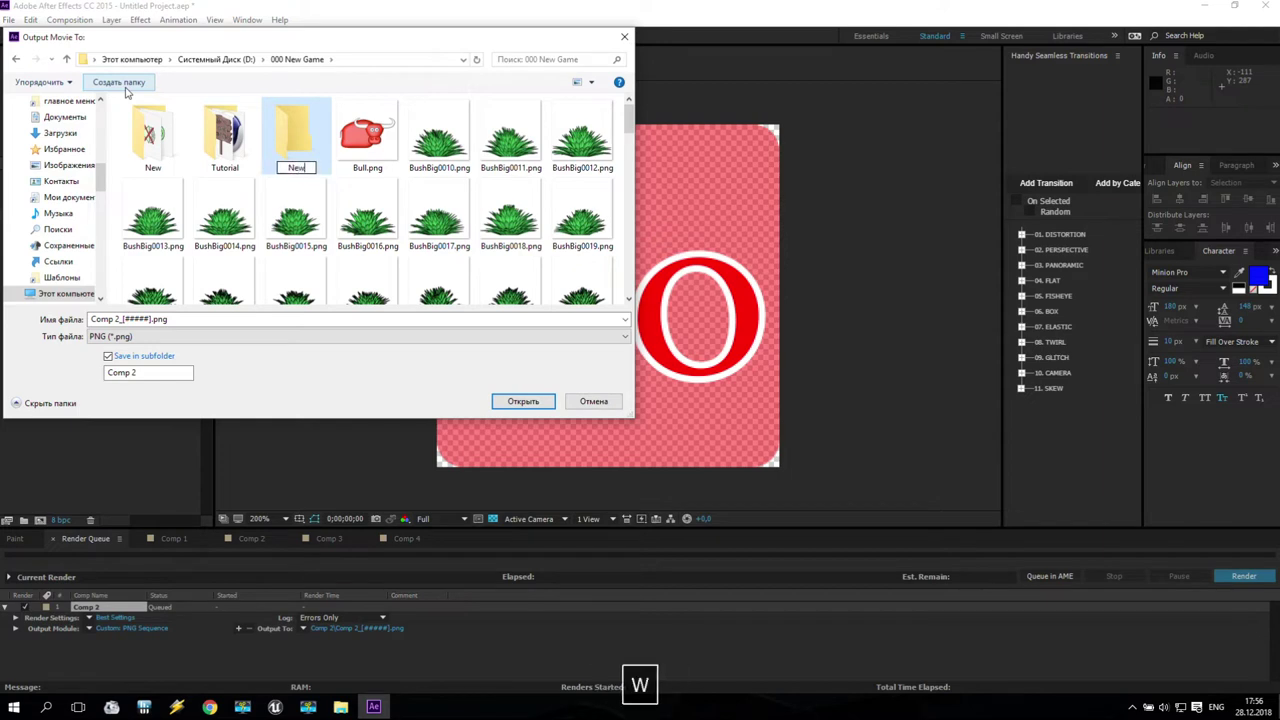
click(232, 205)
double_click(222, 145)
- Name the output file No.png, save the destination and render Comp 2
click(130, 319)
double_click(130, 319)
click(131, 320)
drag(135, 319, 77, 326)
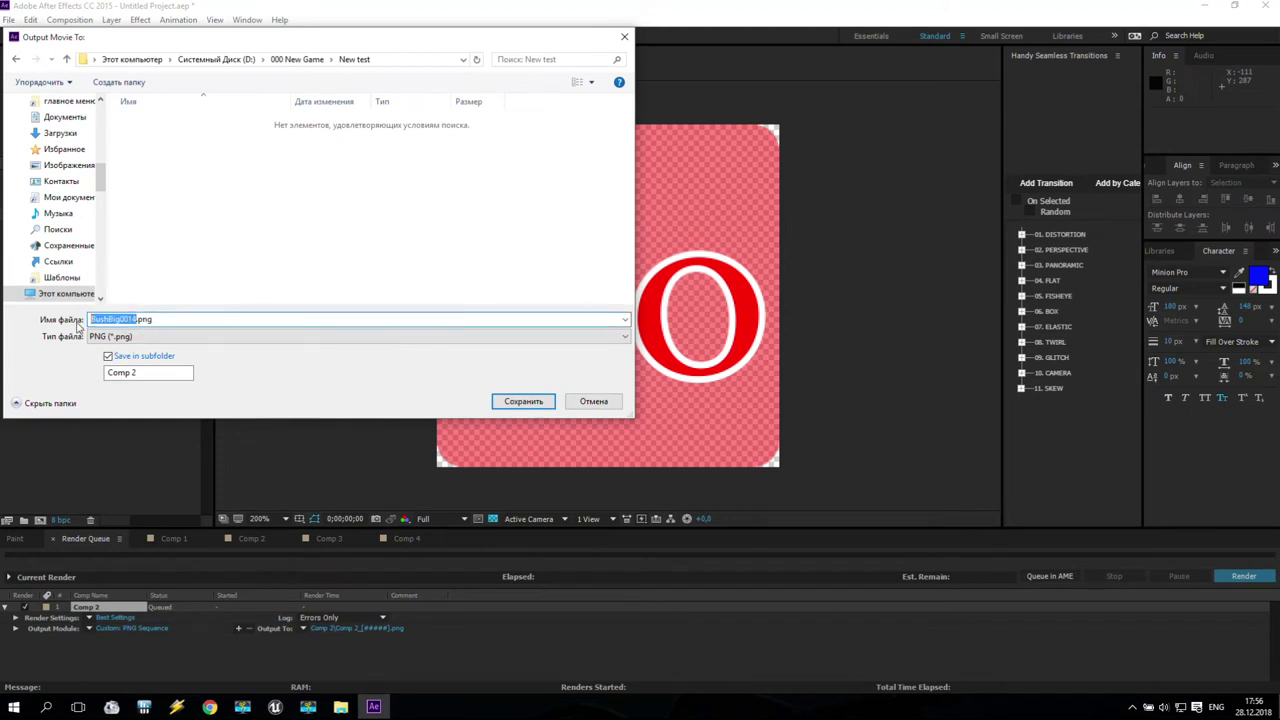
text(No)
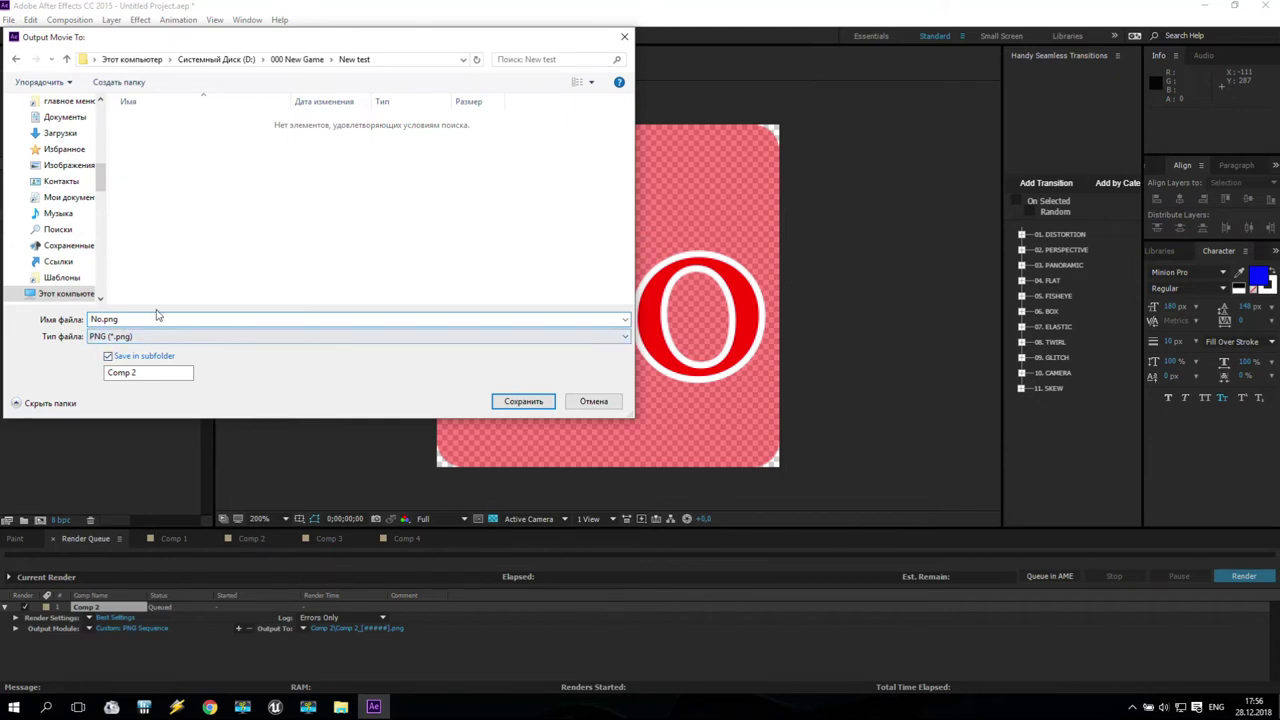
click(528, 402)
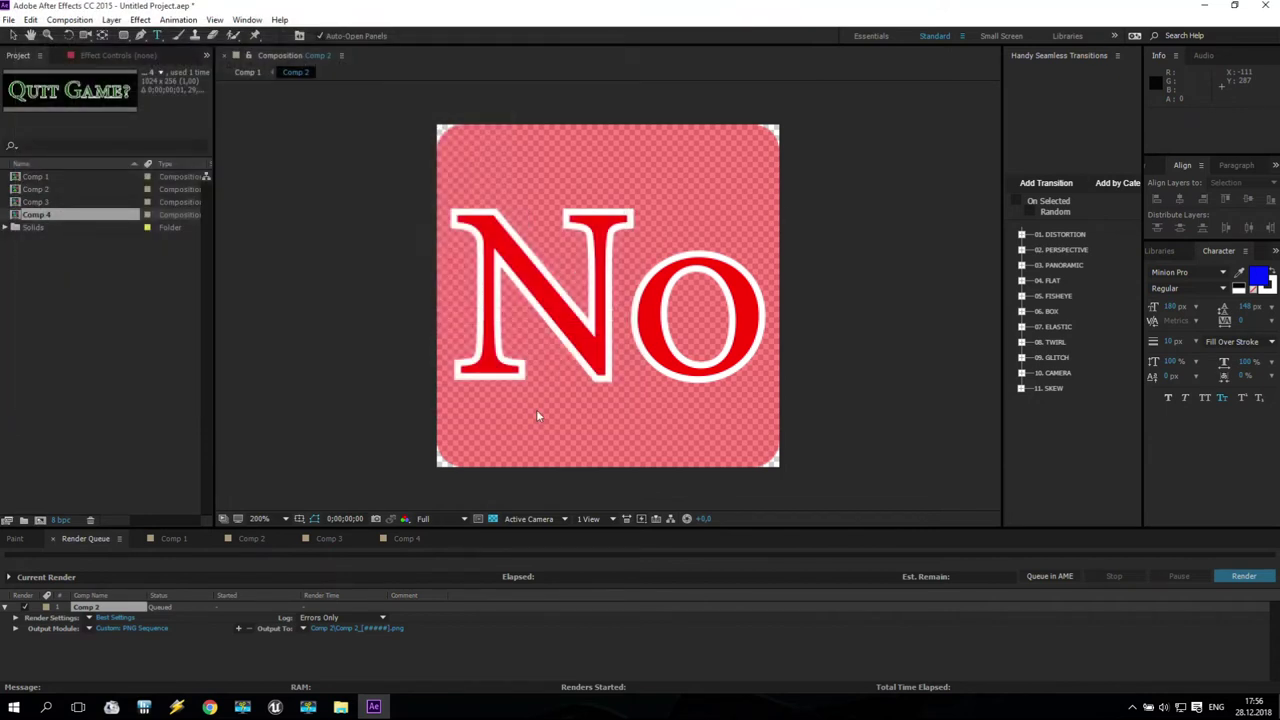
click(1243, 577)
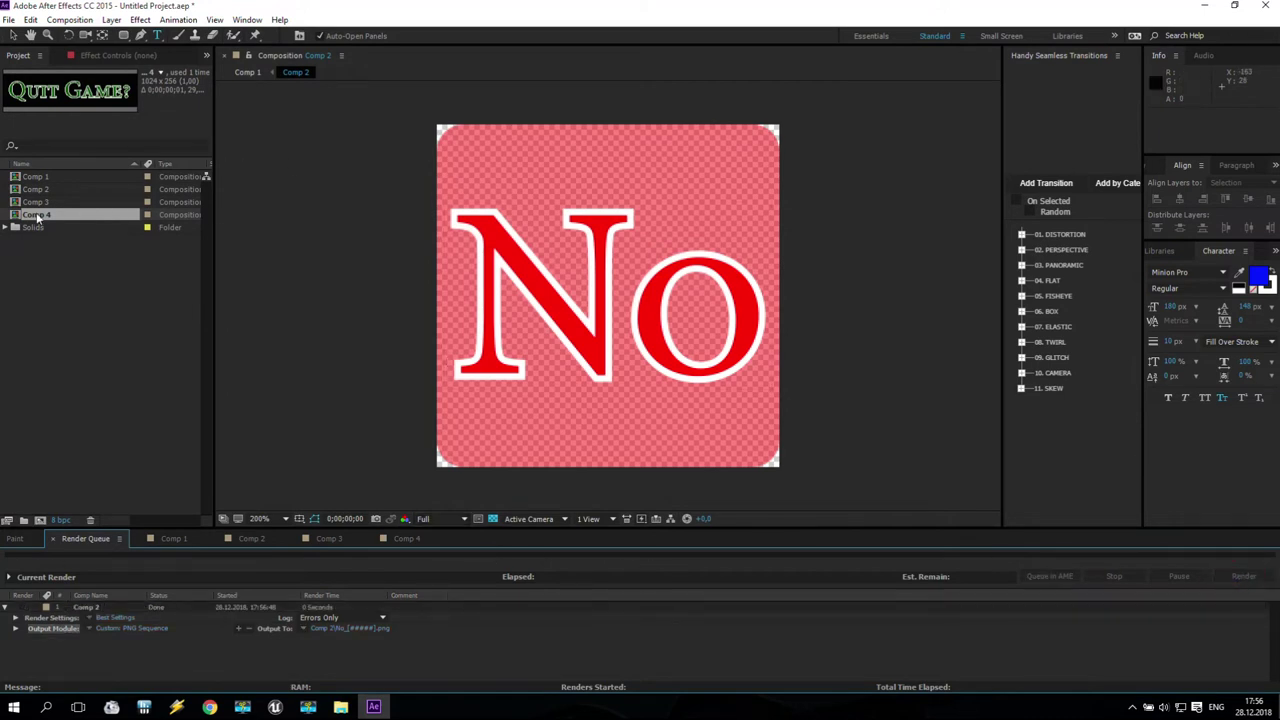
- Swap the fill and stroke colours of the "No" text in Comp 2 to give white letters with a red outline
click(258, 539)
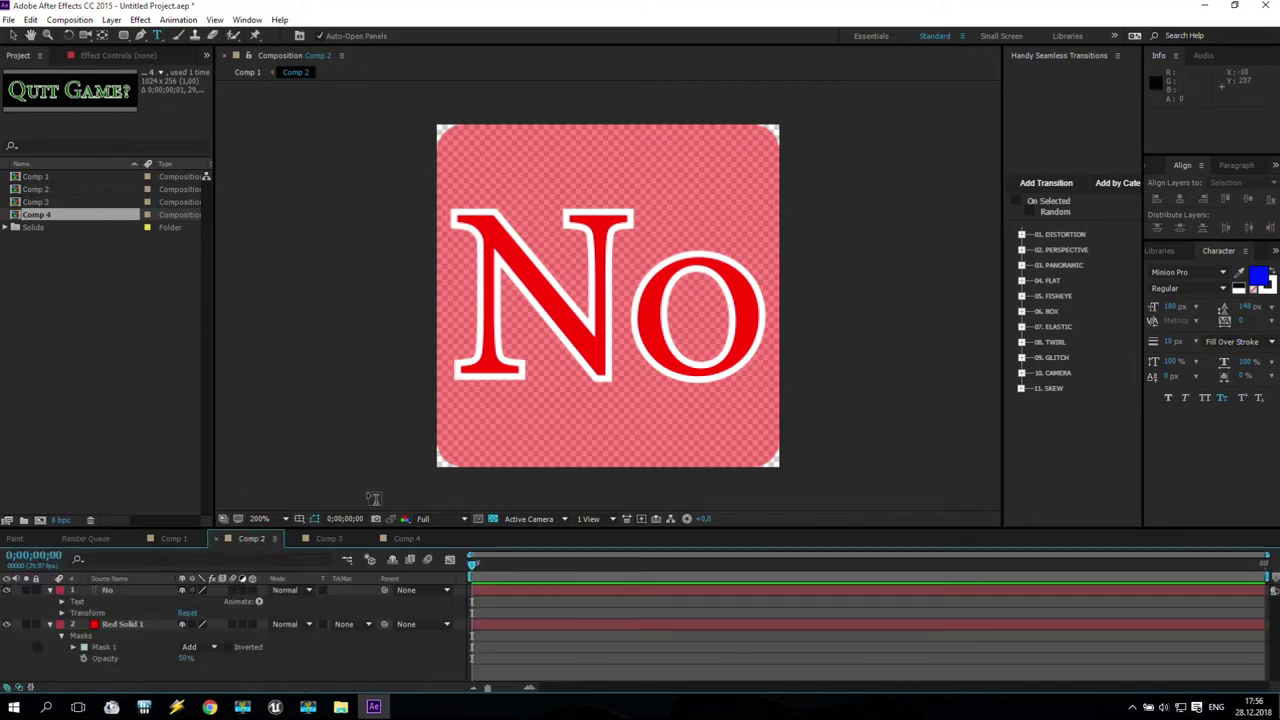
click(114, 591)
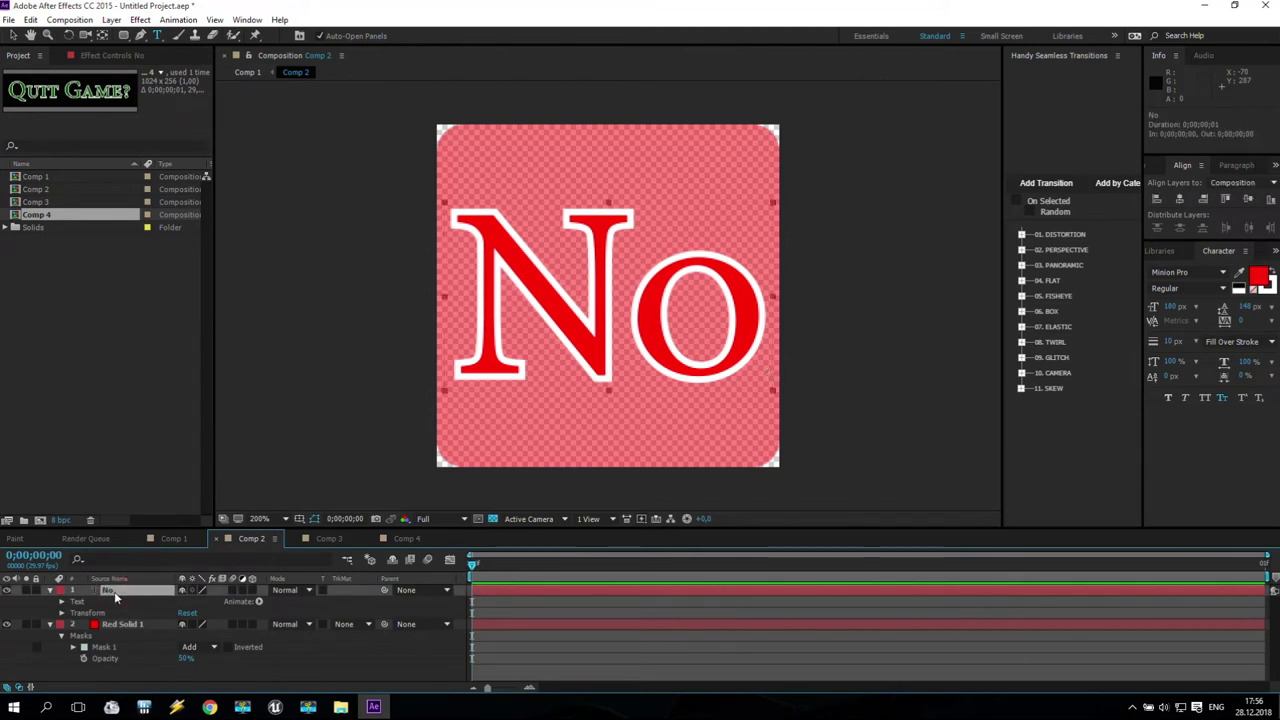
click(1273, 276)
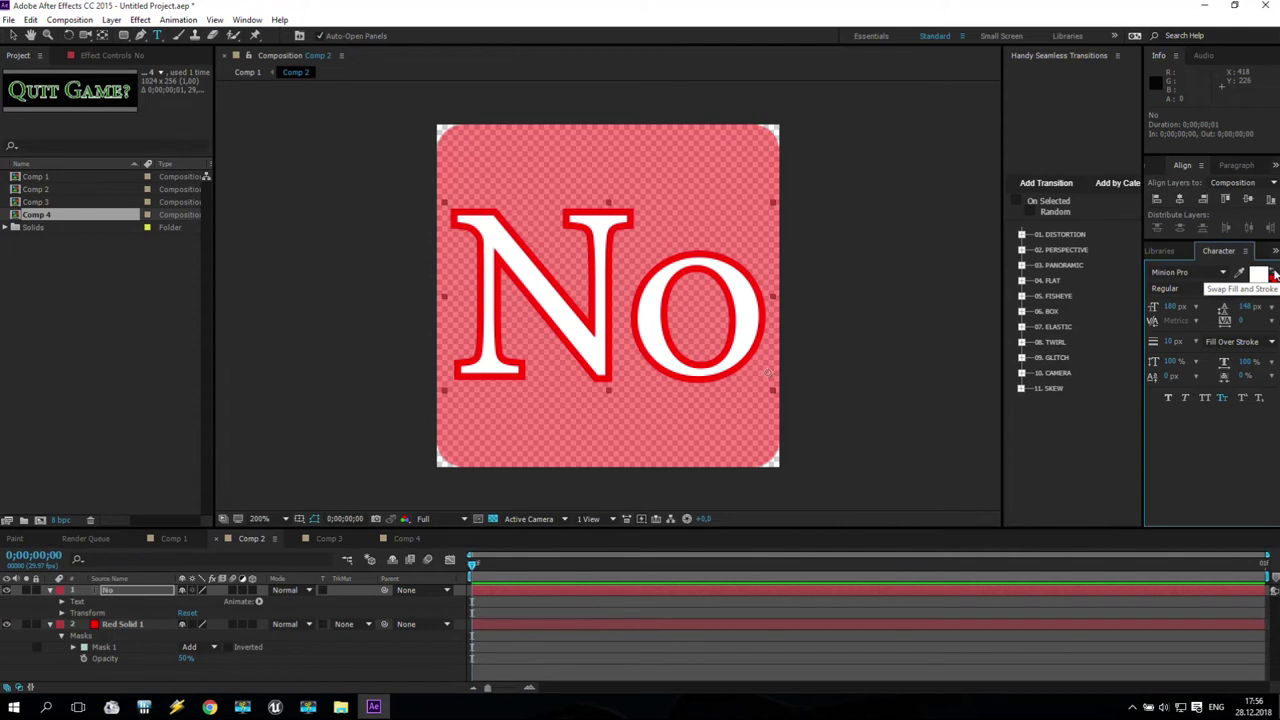
click(1273, 276)
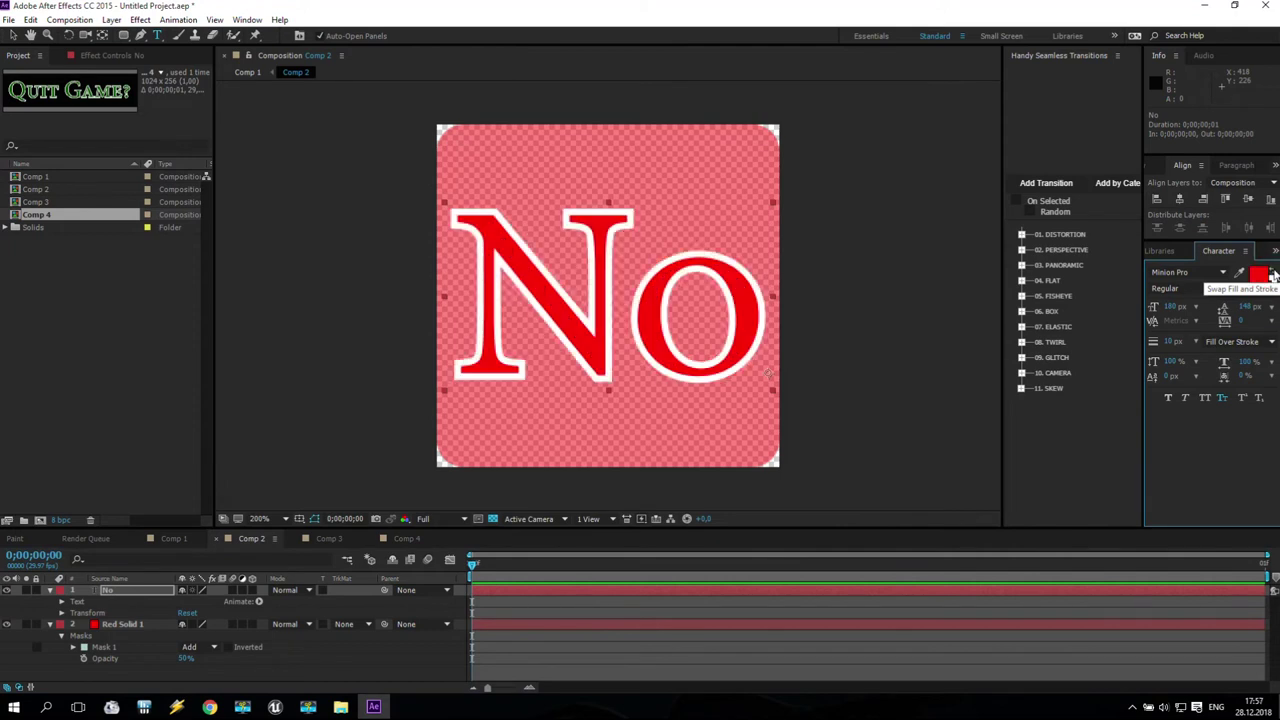
click(1273, 276)
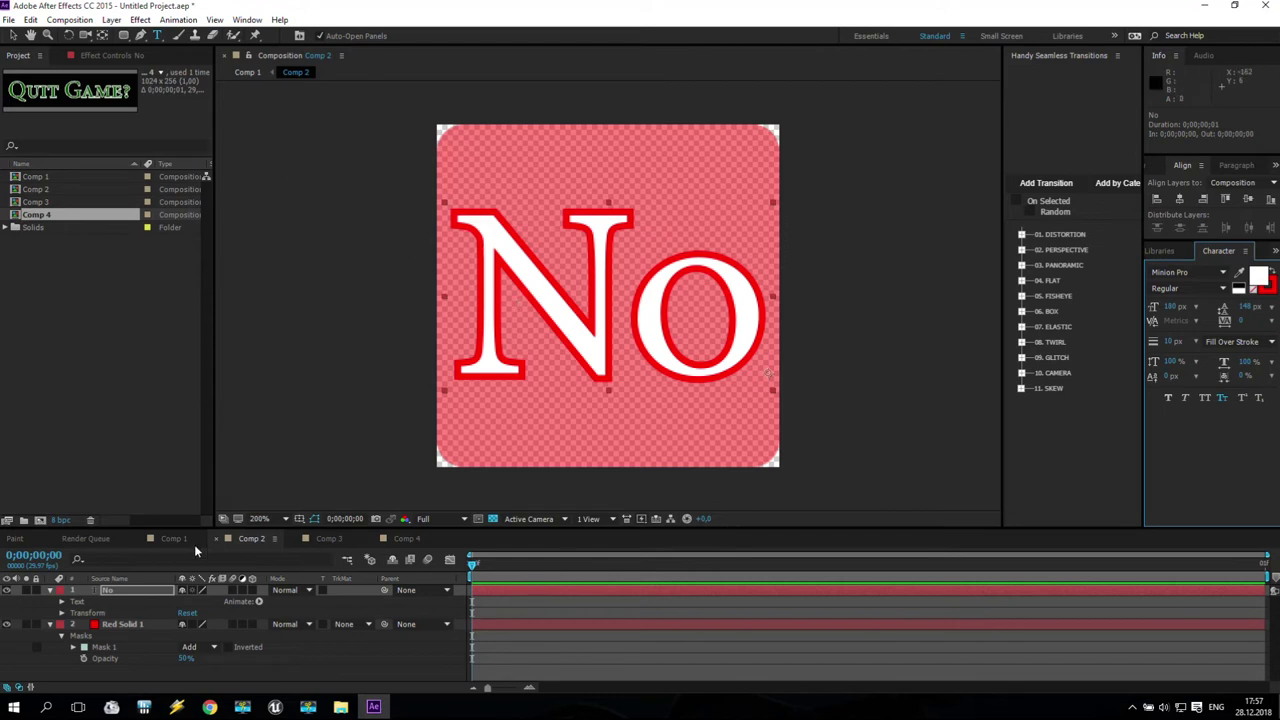
- Add the recoloured Comp 2 to the render queue as a second item
click(249, 549)
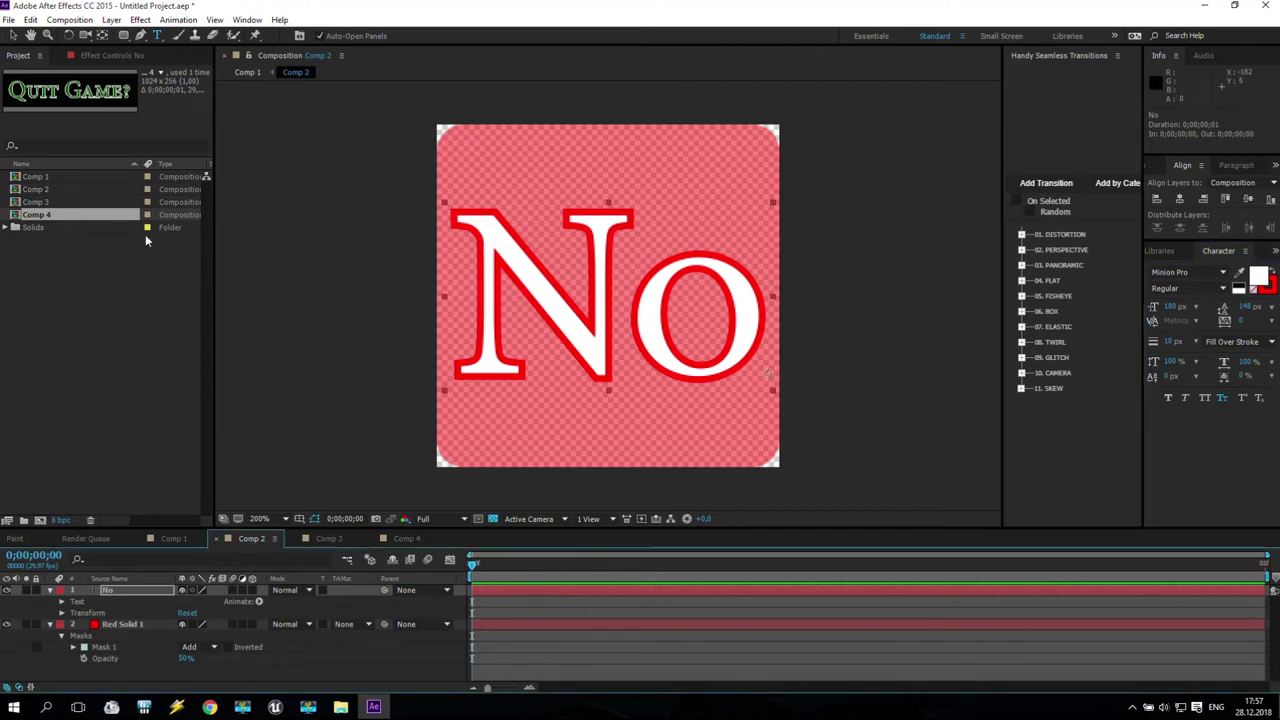
click(69, 20)
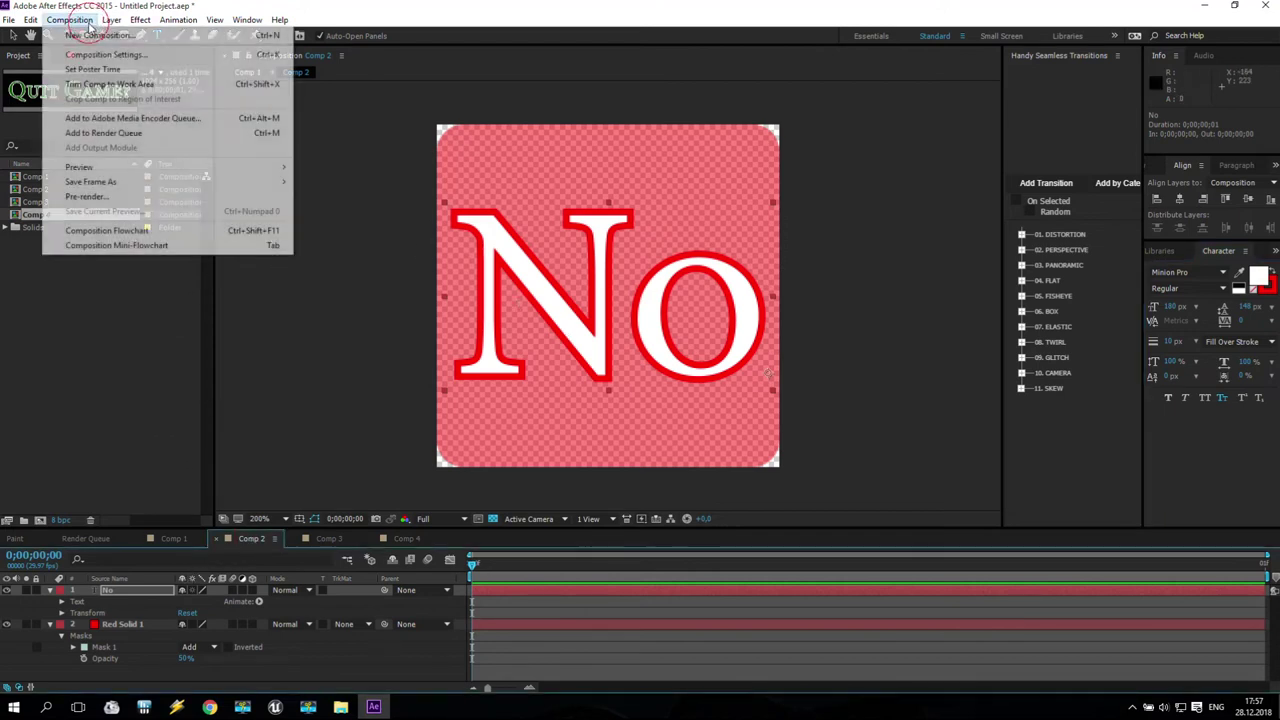
click(118, 132)
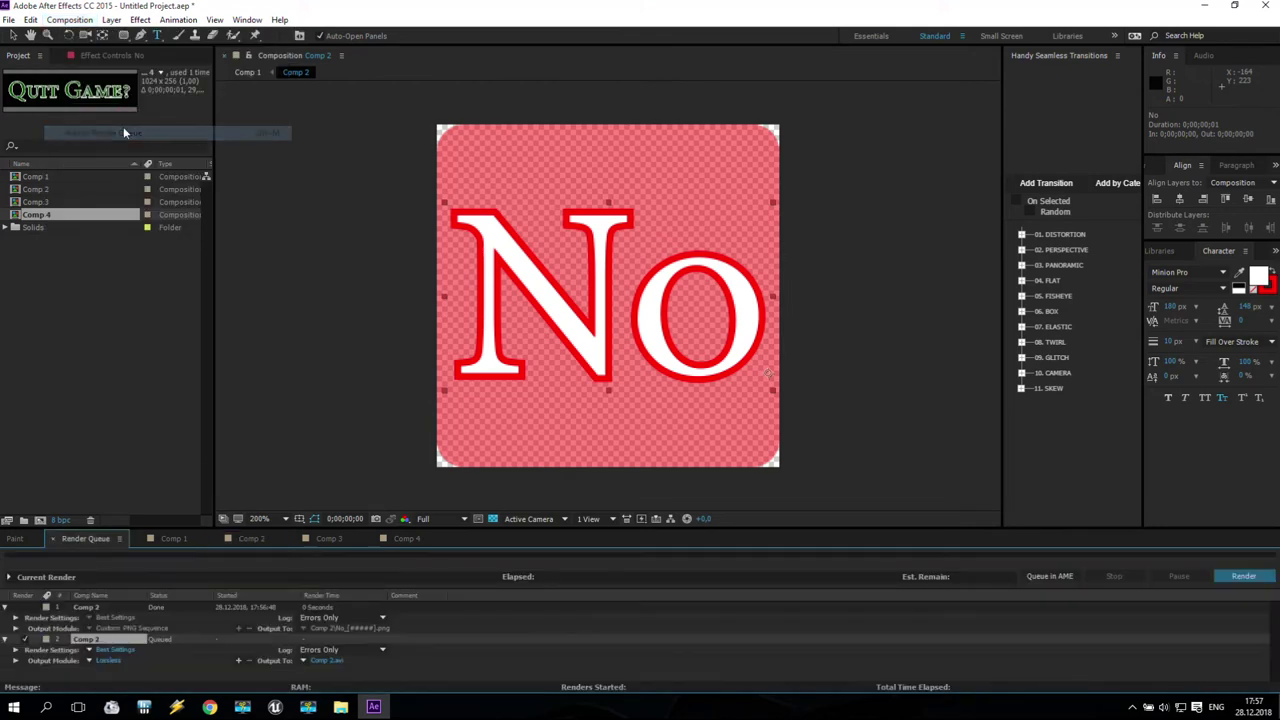
- Set the second Comp 2 render item's output module to PNG Sequence with RGB + Alpha channels
click(106, 660)
click(160, 80)
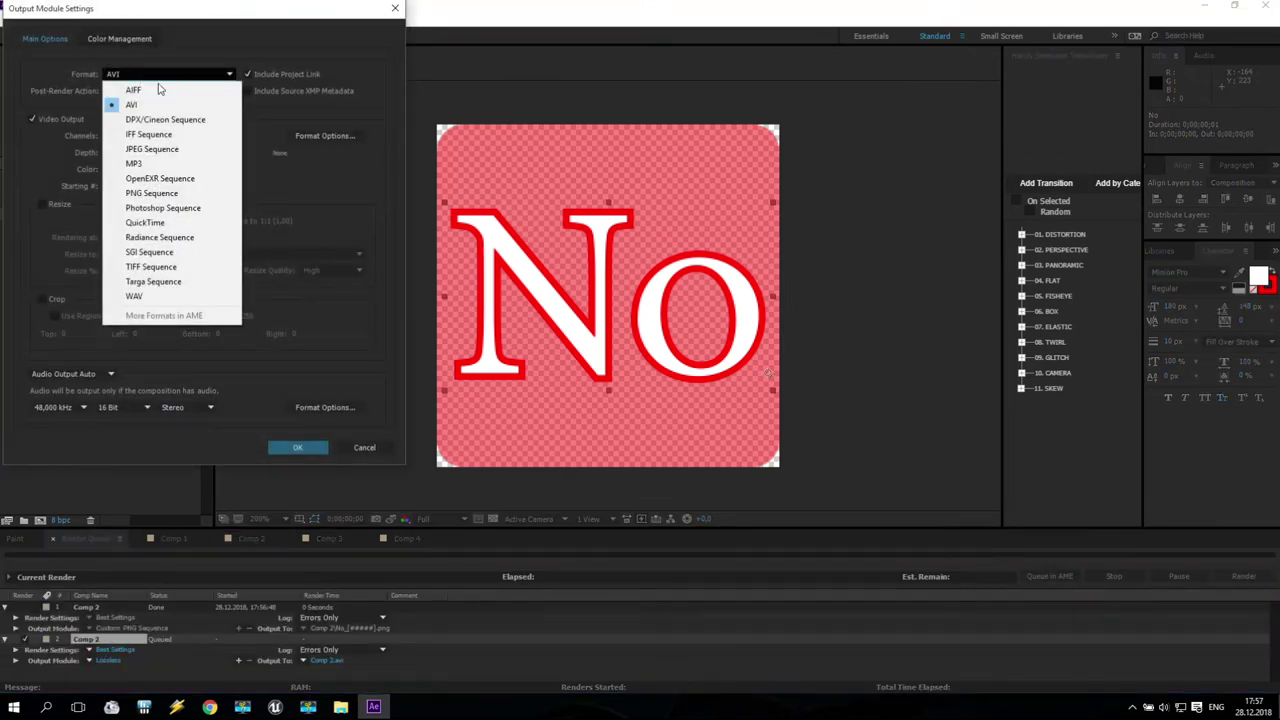
click(151, 193)
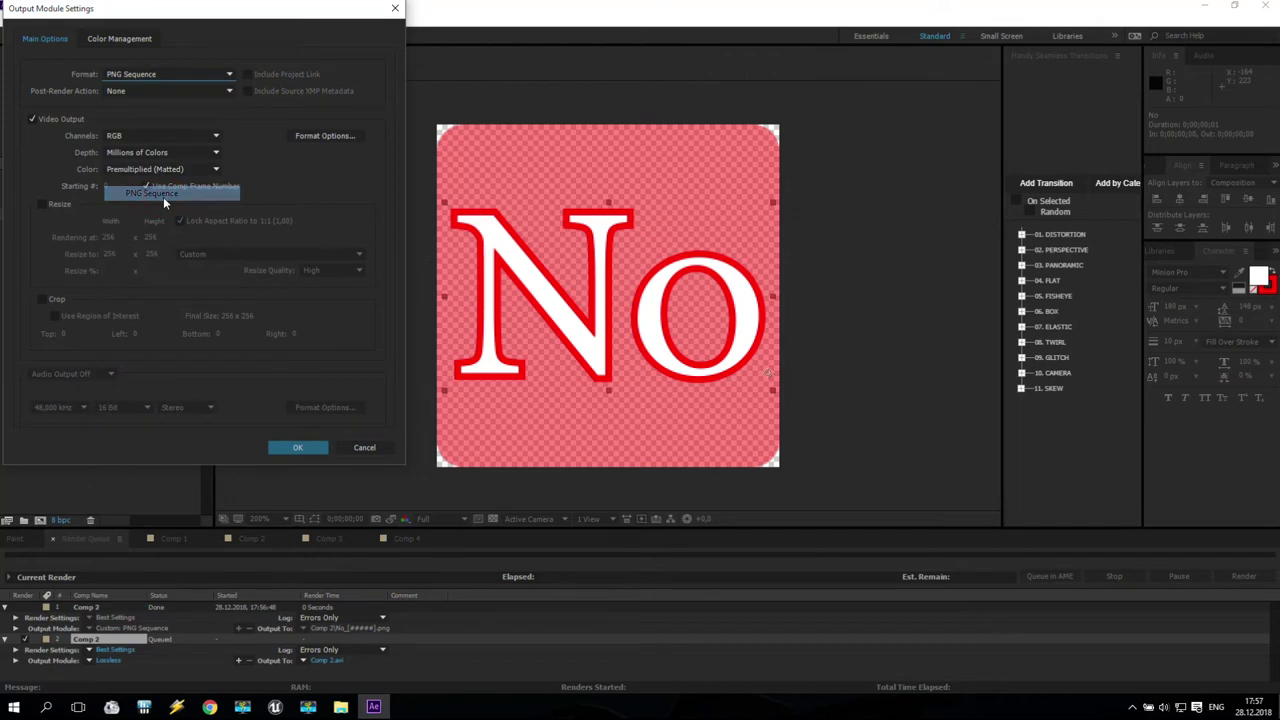
click(160, 135)
click(150, 181)
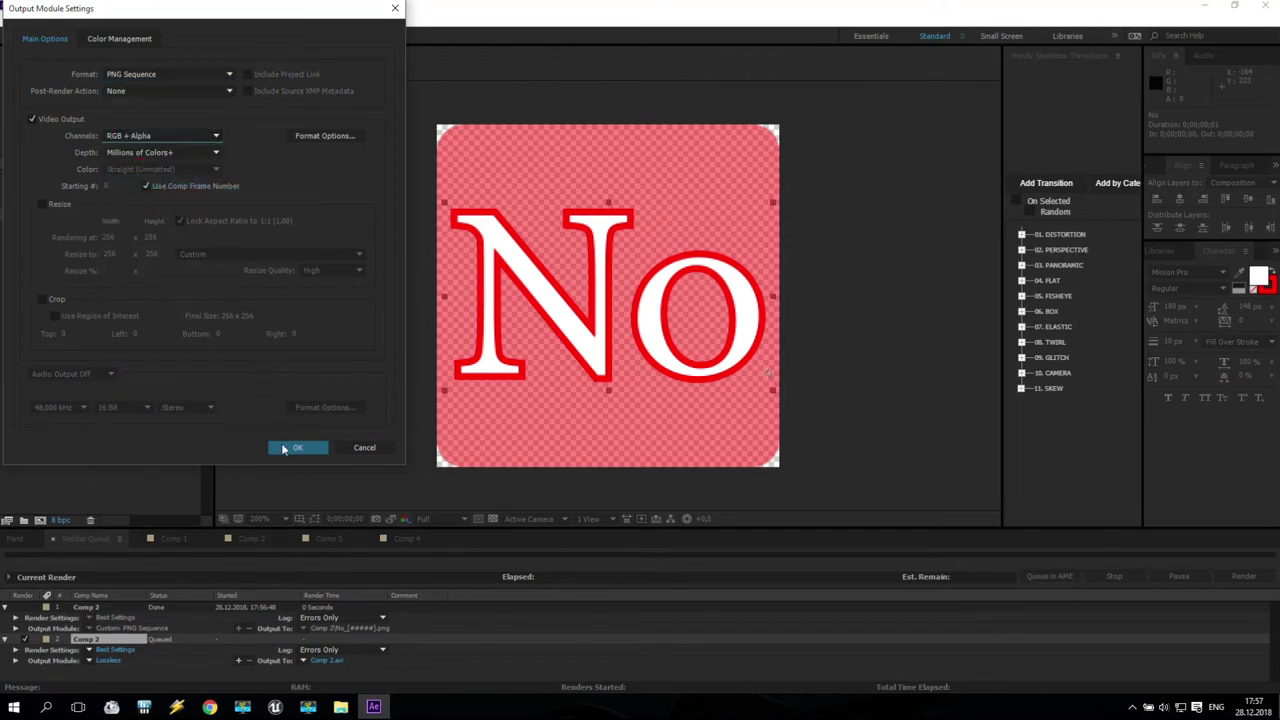
click(297, 447)
- Name the second item's output file NoP.png in the New test folder and render the recoloured Comp 2
click(352, 660)
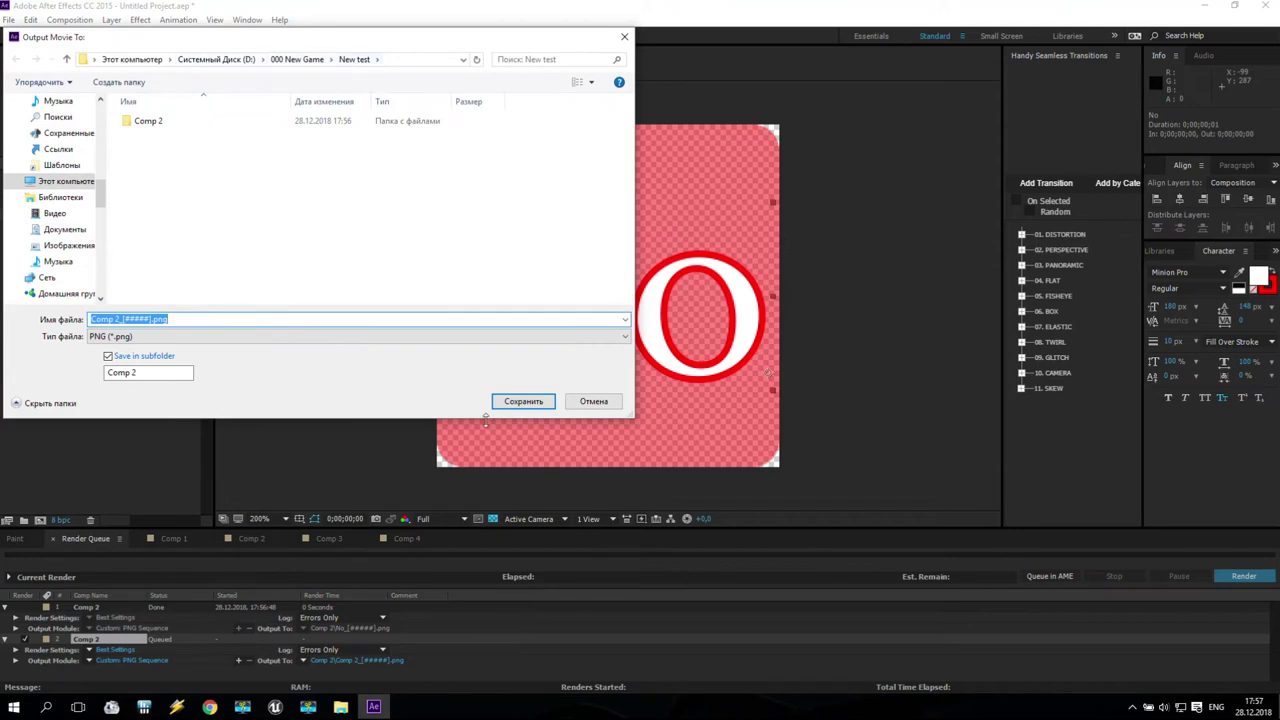
click(523, 402)
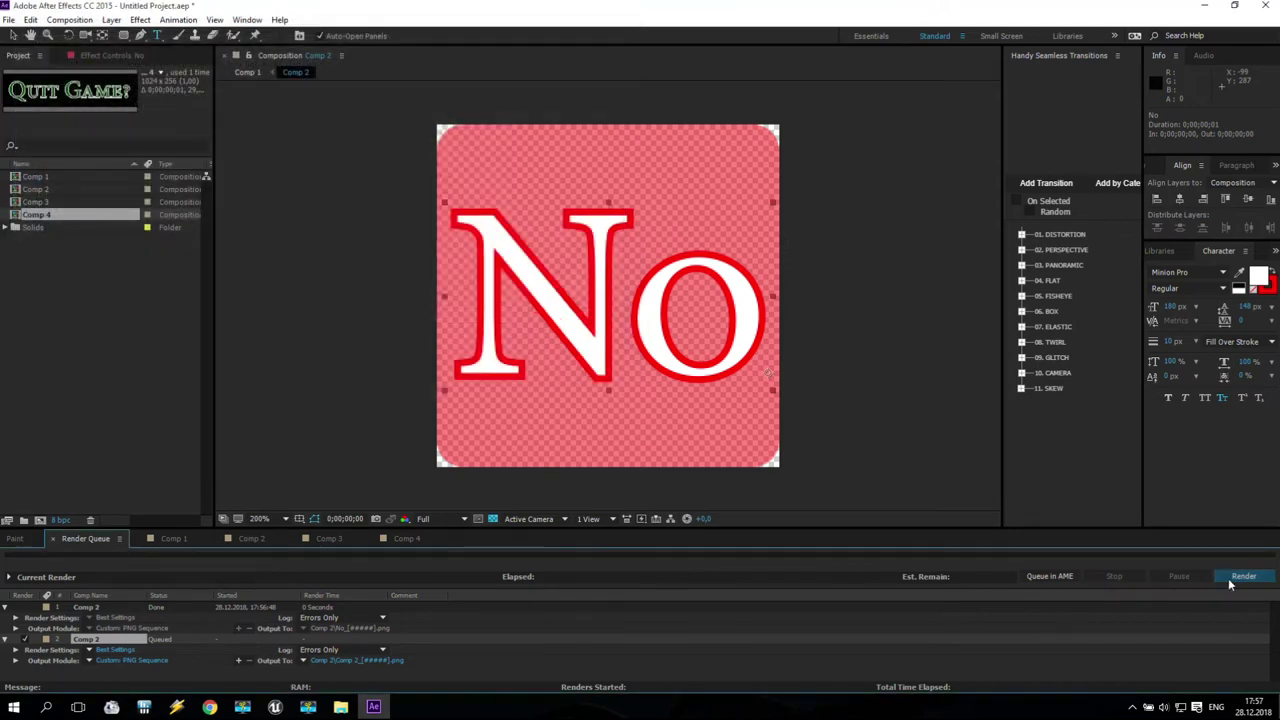
click(386, 662)
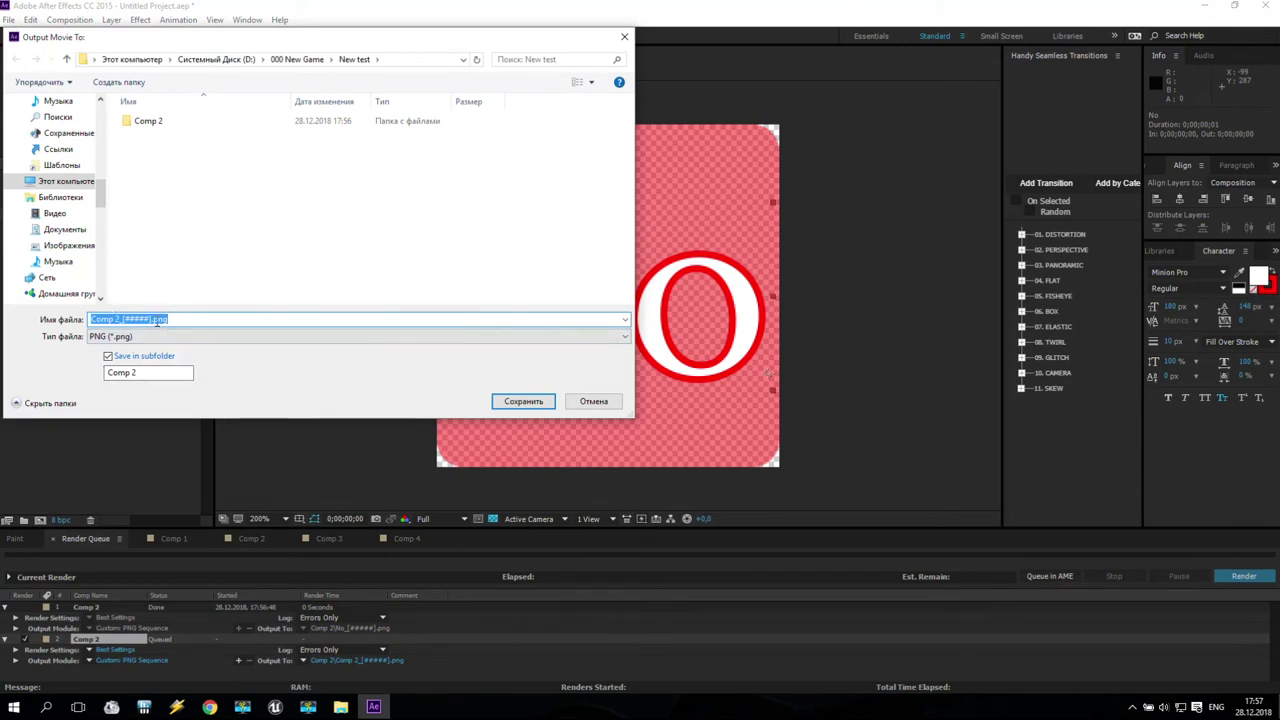
drag(152, 318, 2, 322)
text(No)
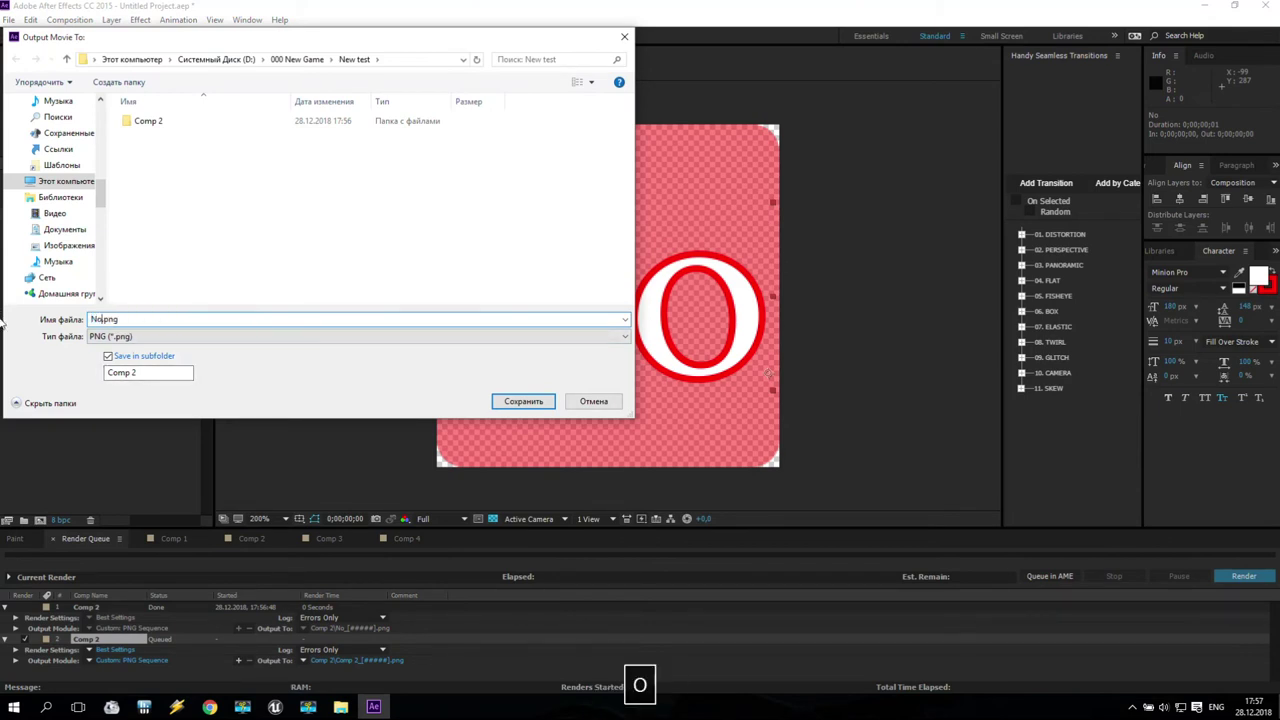
text(P)
key(Tab)
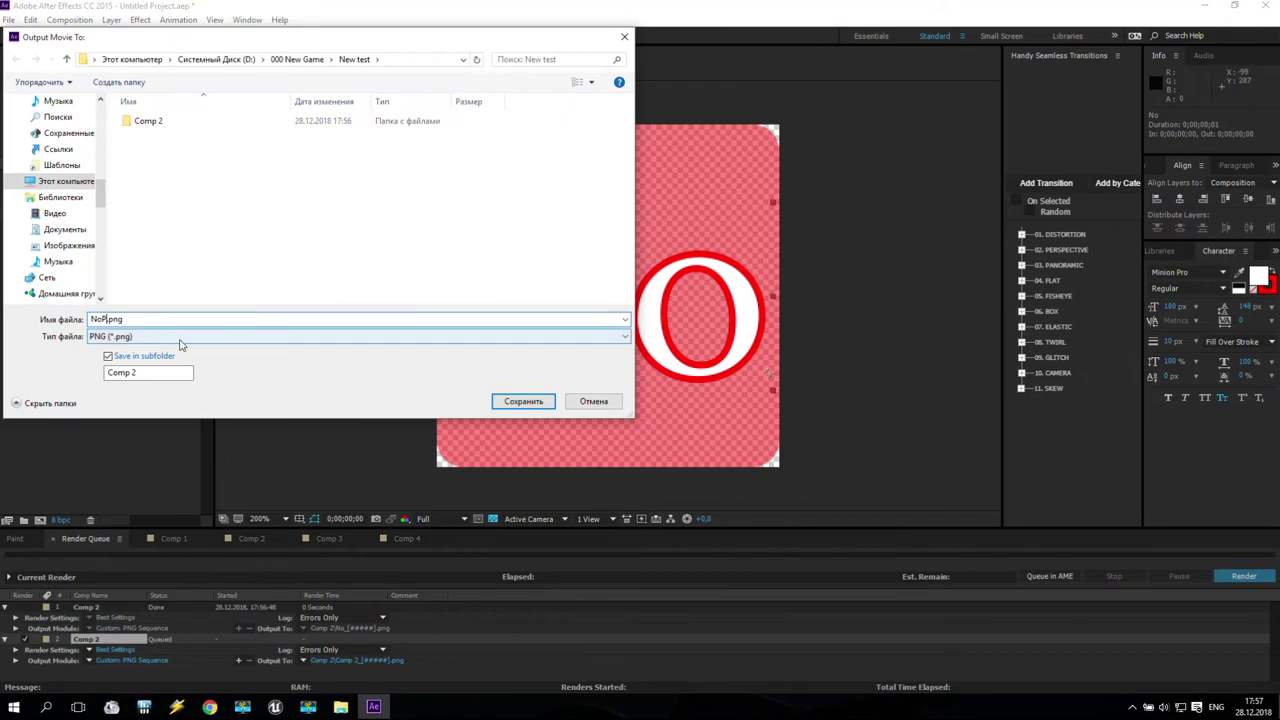
click(523, 404)
click(1242, 577)
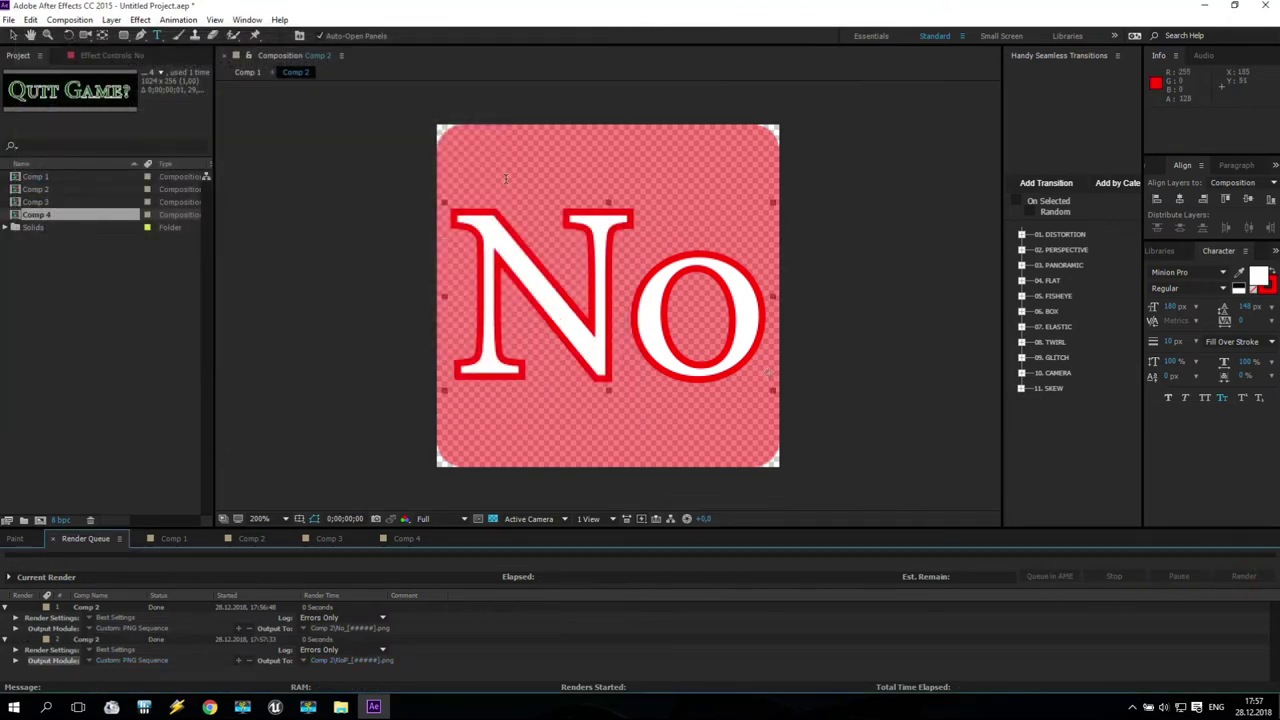
- Look through Comp 2, Comp 3 and Comp 4 to review the No, Yes and Quit Game? graphics
click(408, 538)
click(329, 538)
click(250, 538)
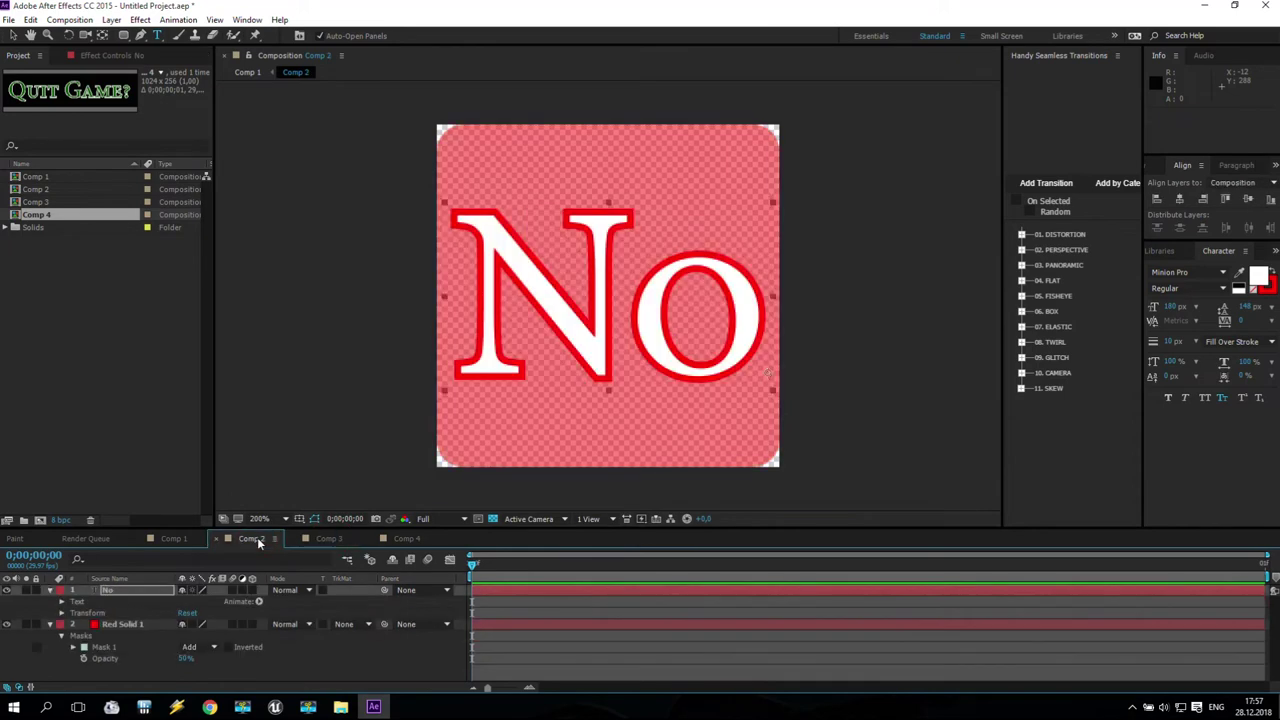
click(330, 539)
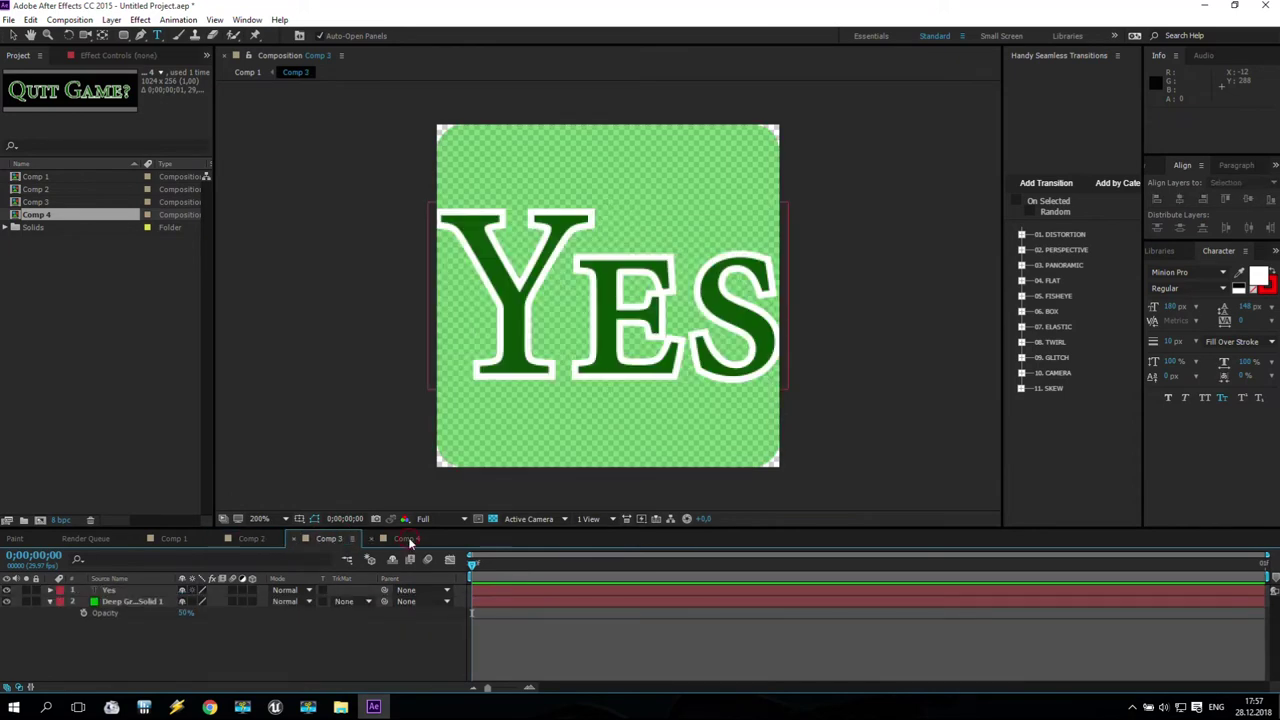
click(405, 539)
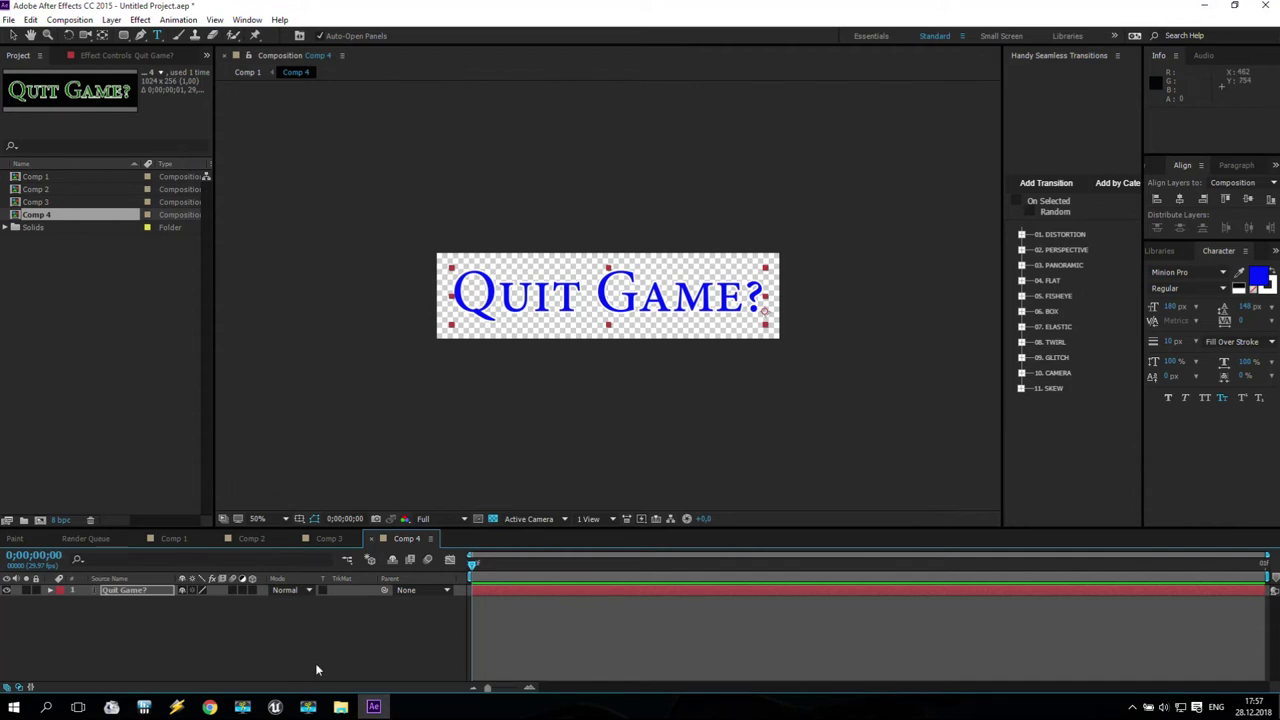
- Switch to the New folder in File Explorer and view the finished Yes, No and Quit Game? images, starting from Comp 7_00000.png
mouse_move(340, 707)
click(430, 678)
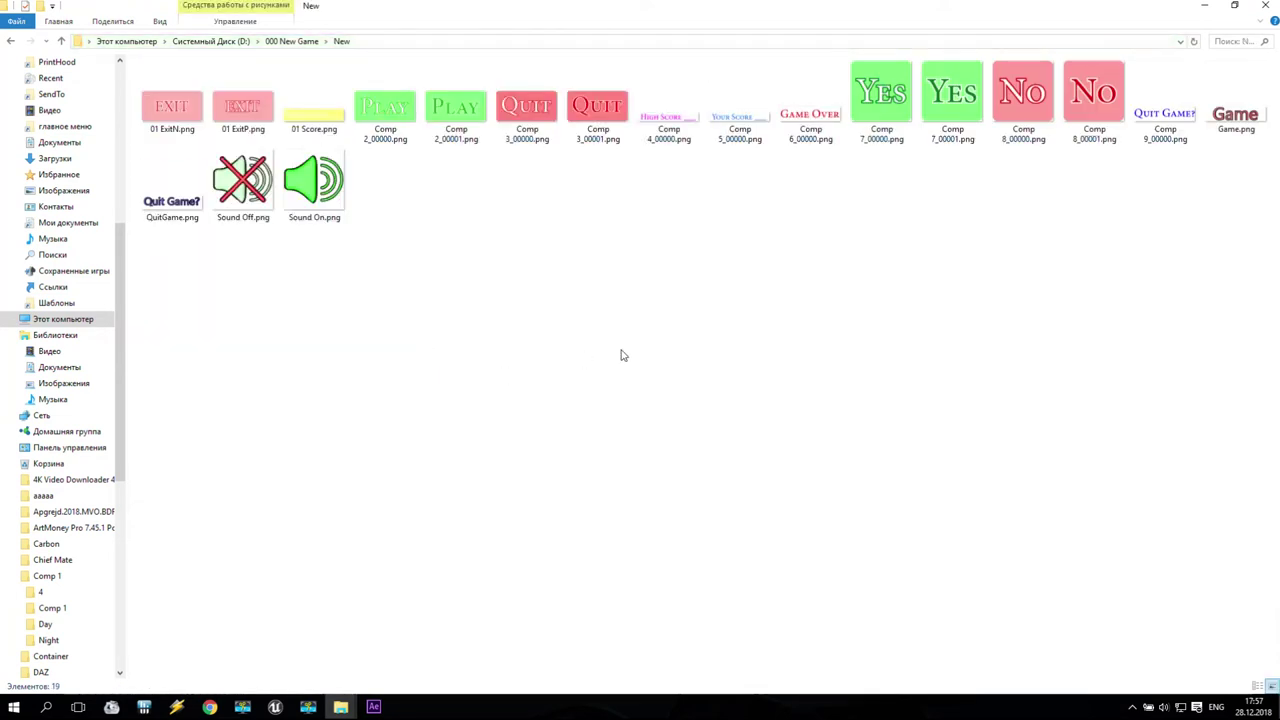
double_click(885, 100)
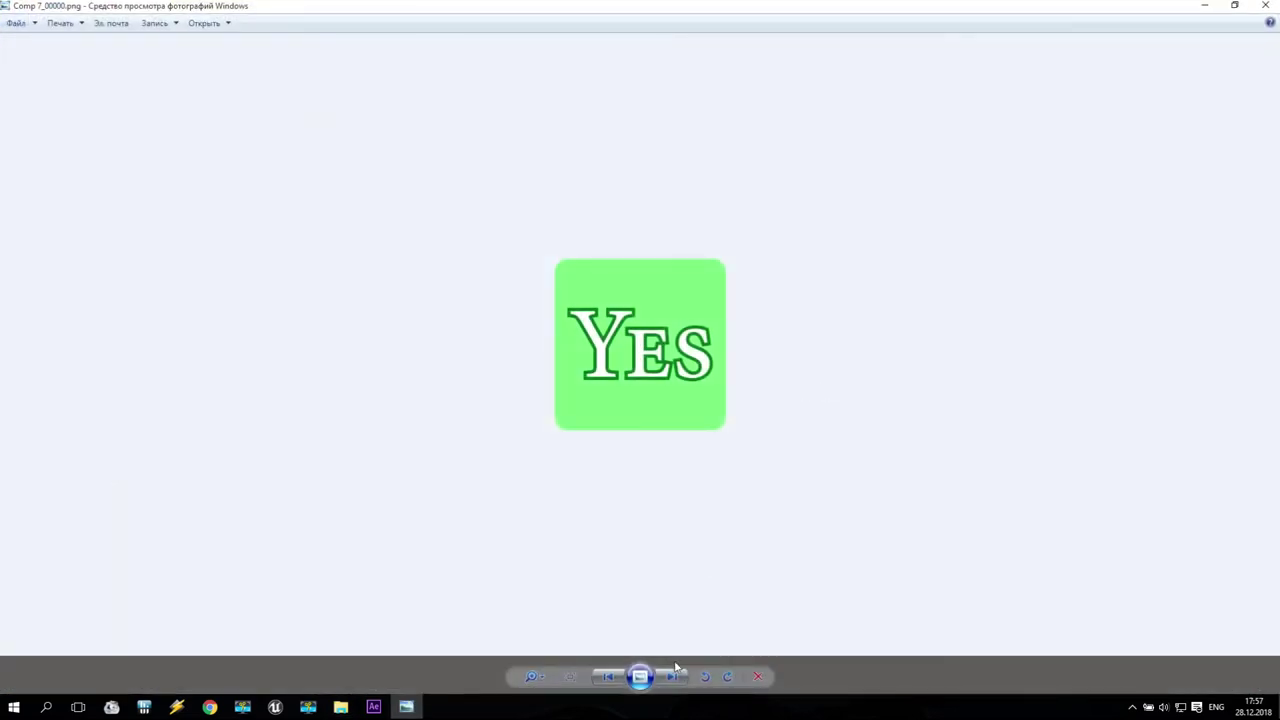
click(673, 677)
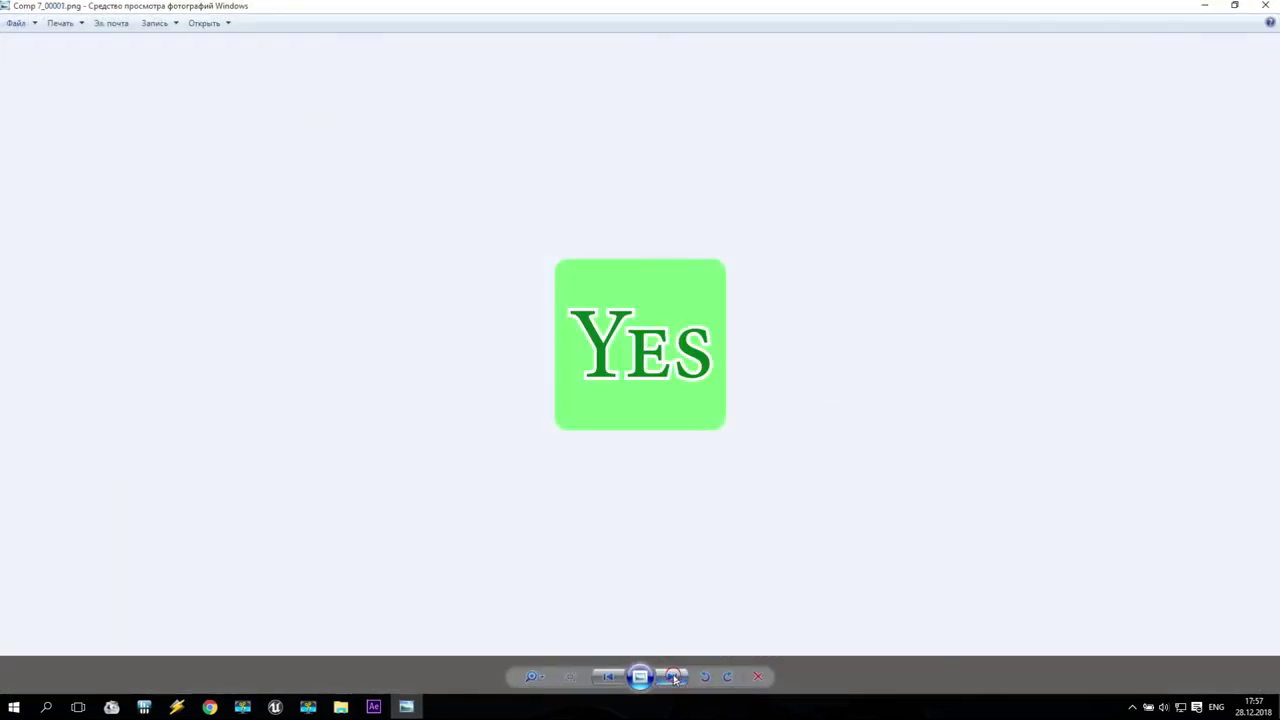
click(673, 677)
click(673, 677)
click(673, 677)
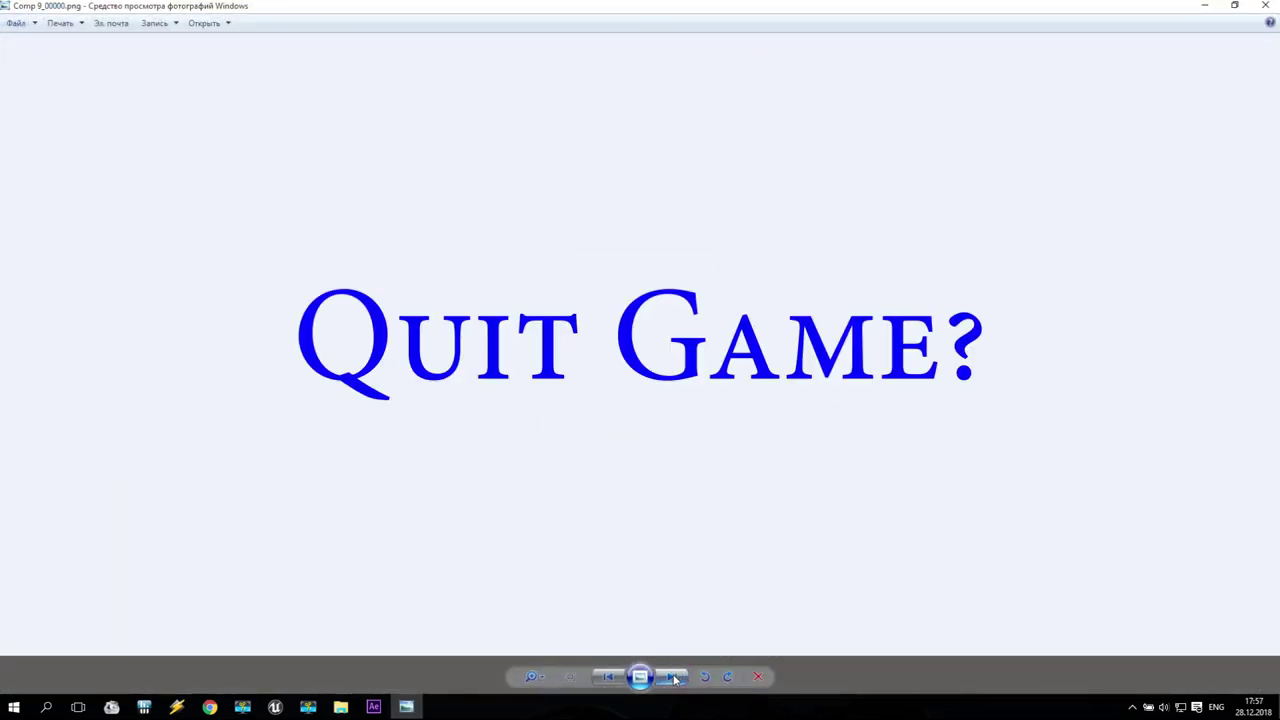
click(1266, 5)
- Browse the folder's images from 01 ExitN.png through Sound On.png in the photo viewer, including both sound icons
click(180, 115)
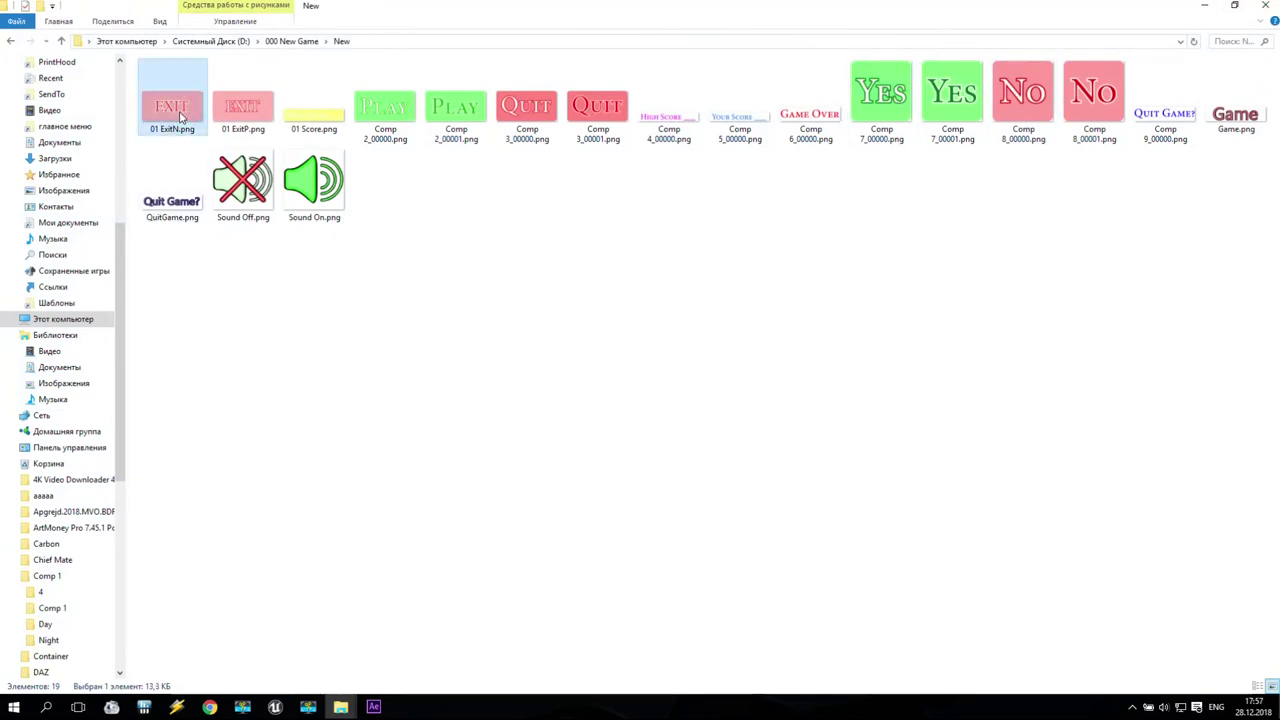
double_click(180, 115)
click(672, 680)
click(672, 680)
click(672, 680)
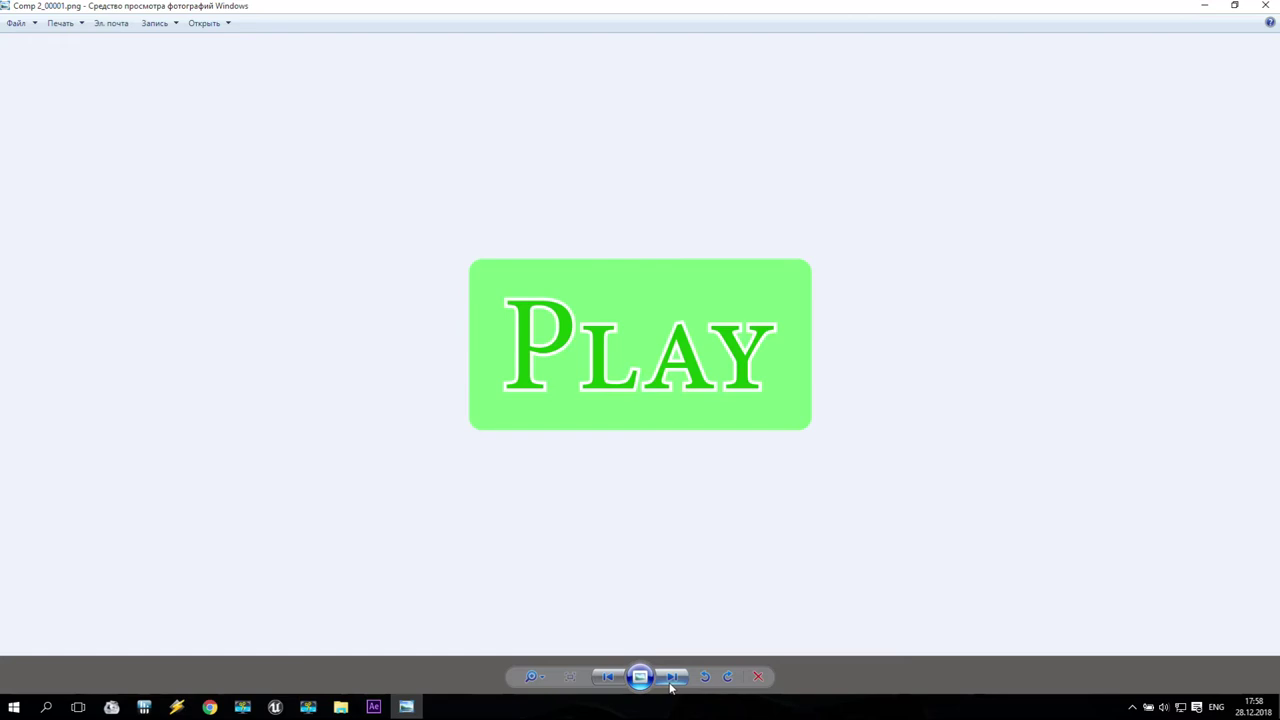
click(672, 680)
click(672, 680)
click(672, 680)
click(672, 680)
click(672, 680)
click(672, 680)
click(672, 680)
click(672, 680)
click(672, 680)
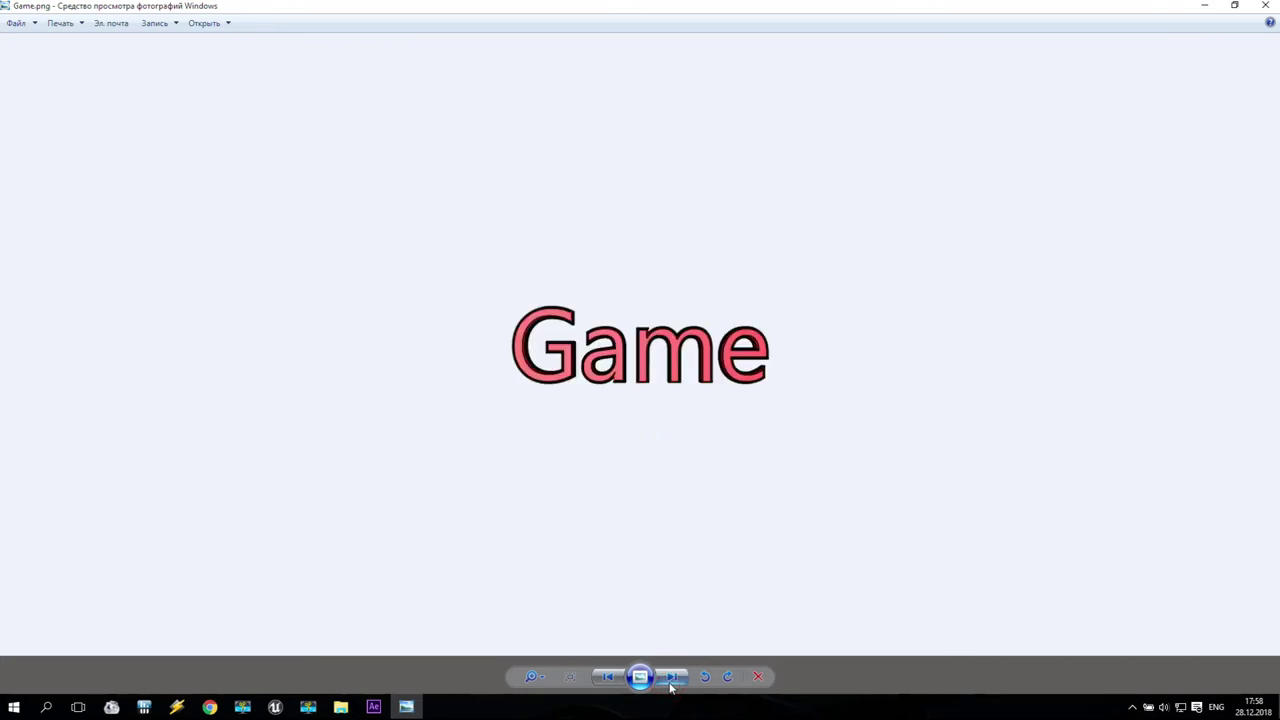
click(672, 680)
click(620, 680)
click(618, 680)
click(678, 675)
click(678, 676)
click(678, 676)
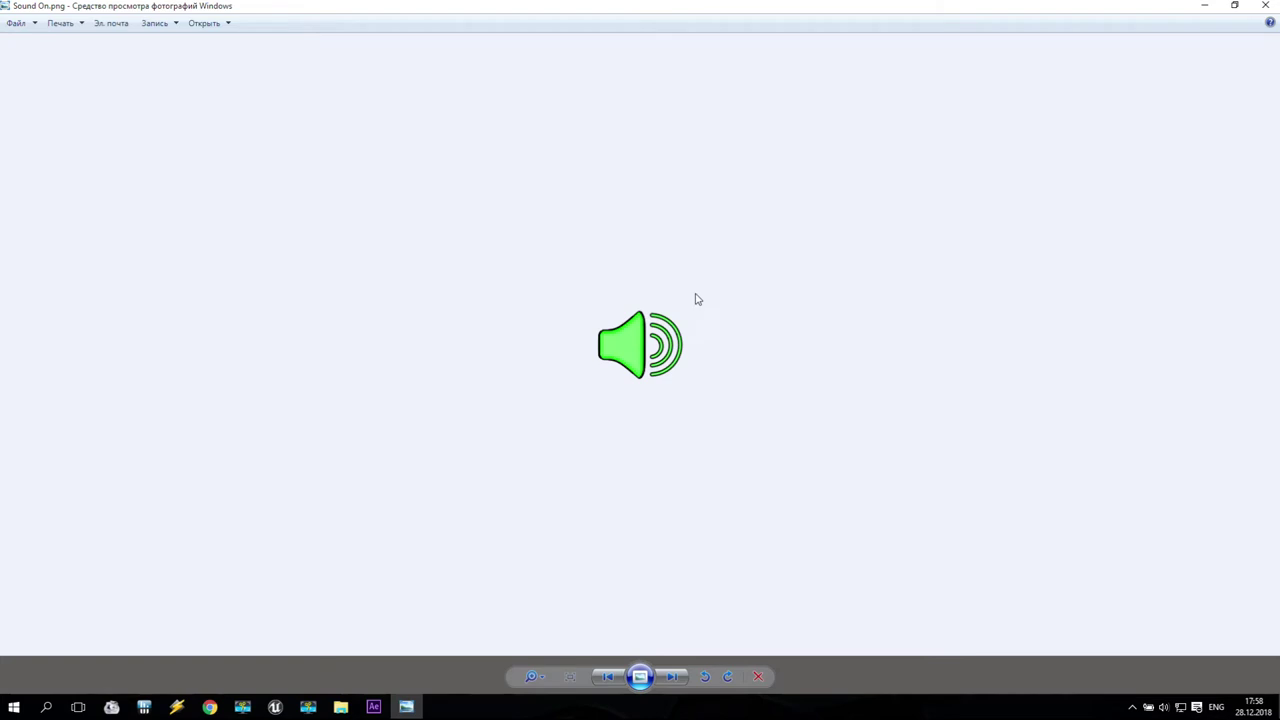
click(612, 678)
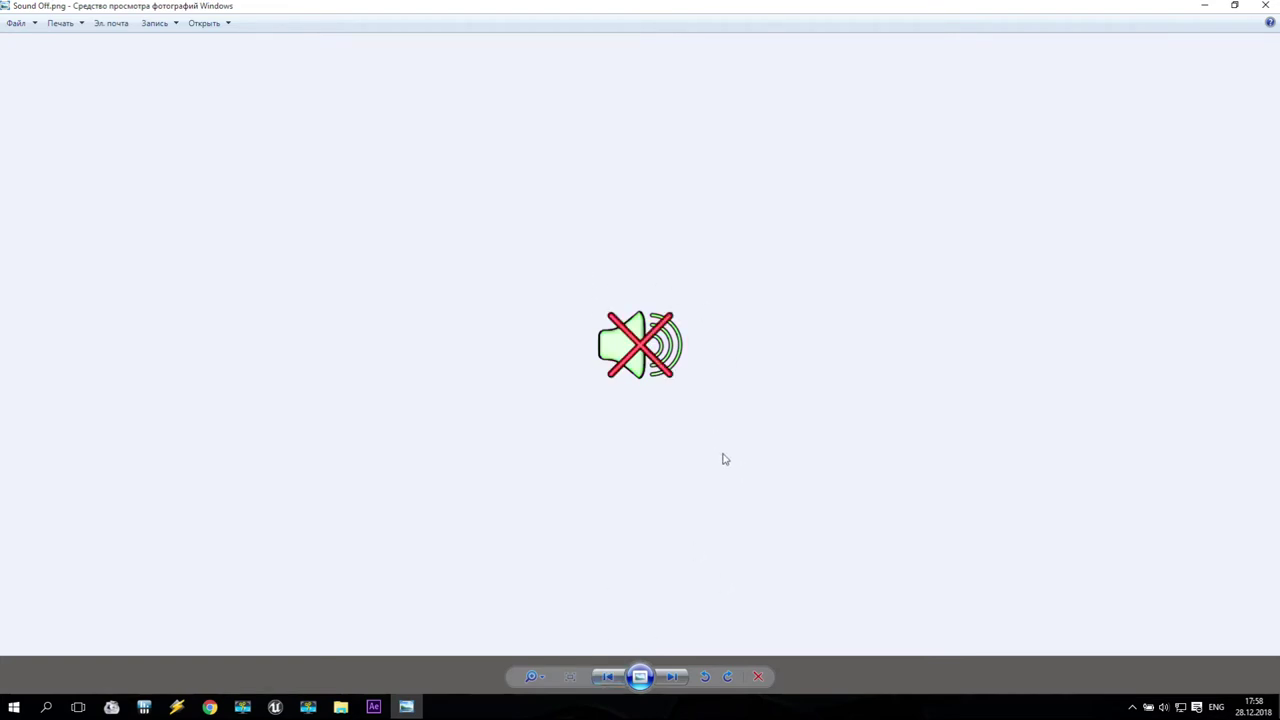
click(671, 677)
click(1265, 5)
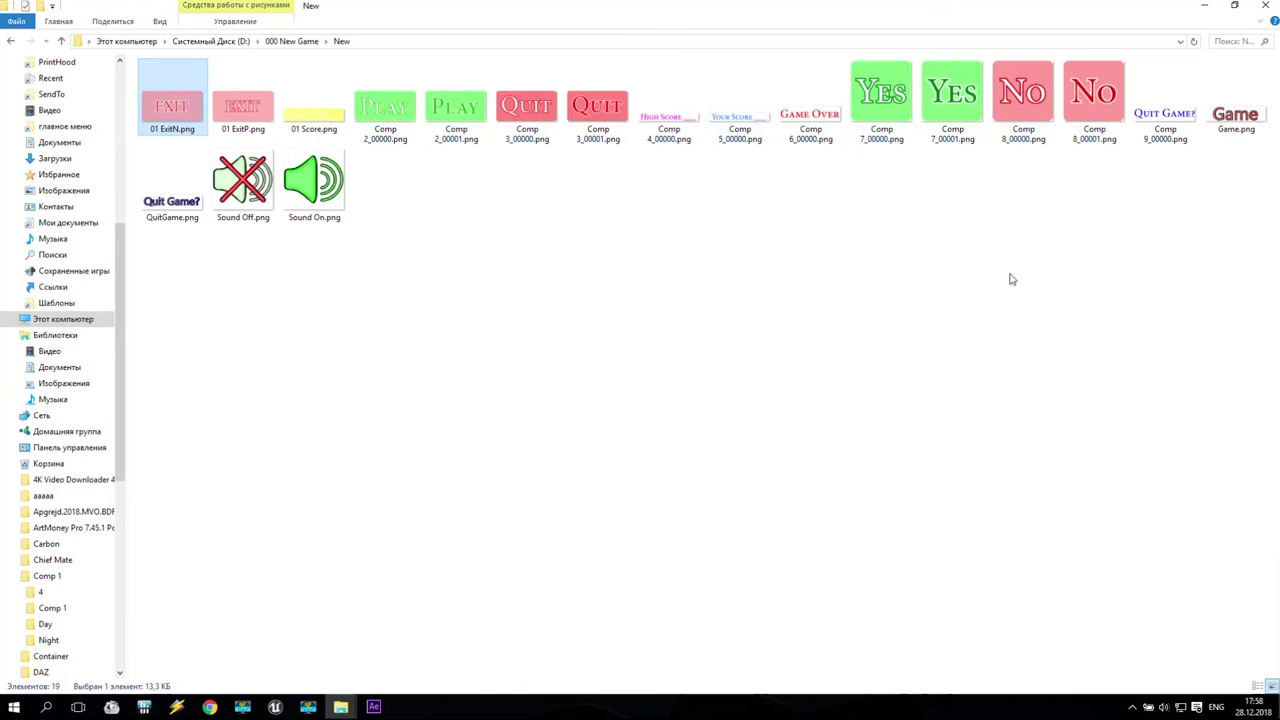
- Copy the five images from Comp 7_00000.png through Comp 9_00000.png in the New folder
click(881, 100)
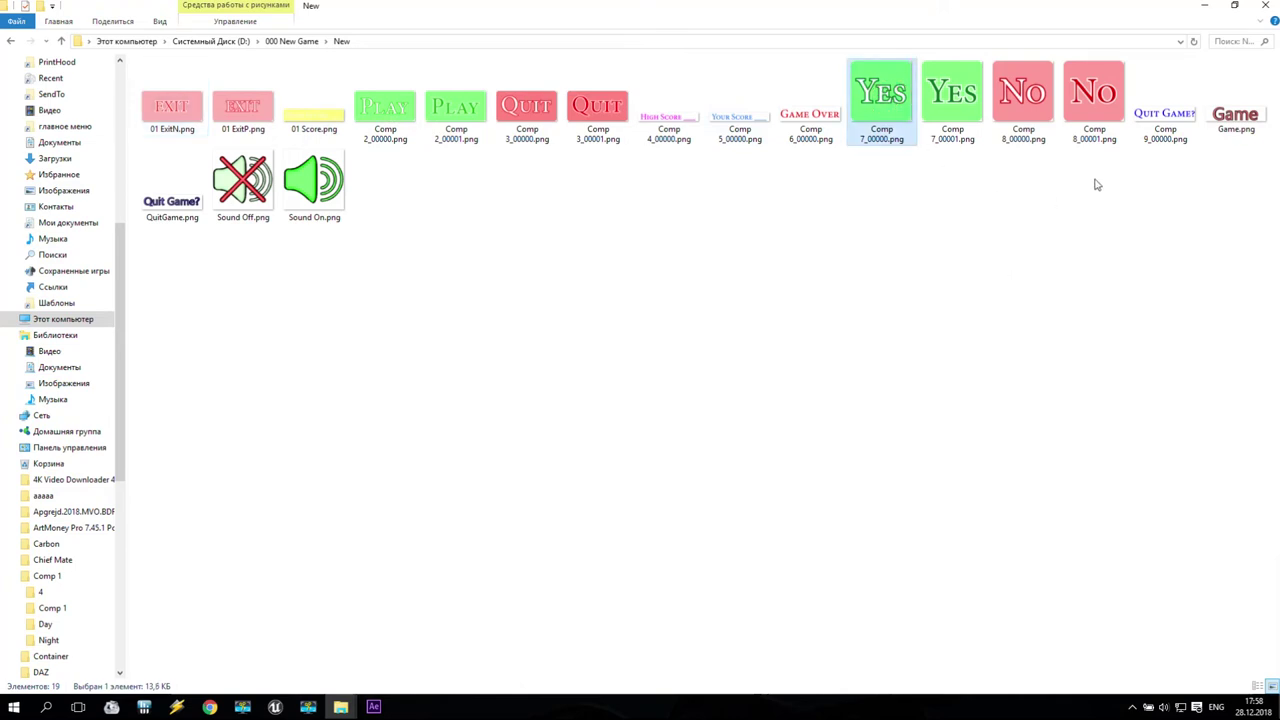
shift+click(1165, 105)
right_click(897, 100)
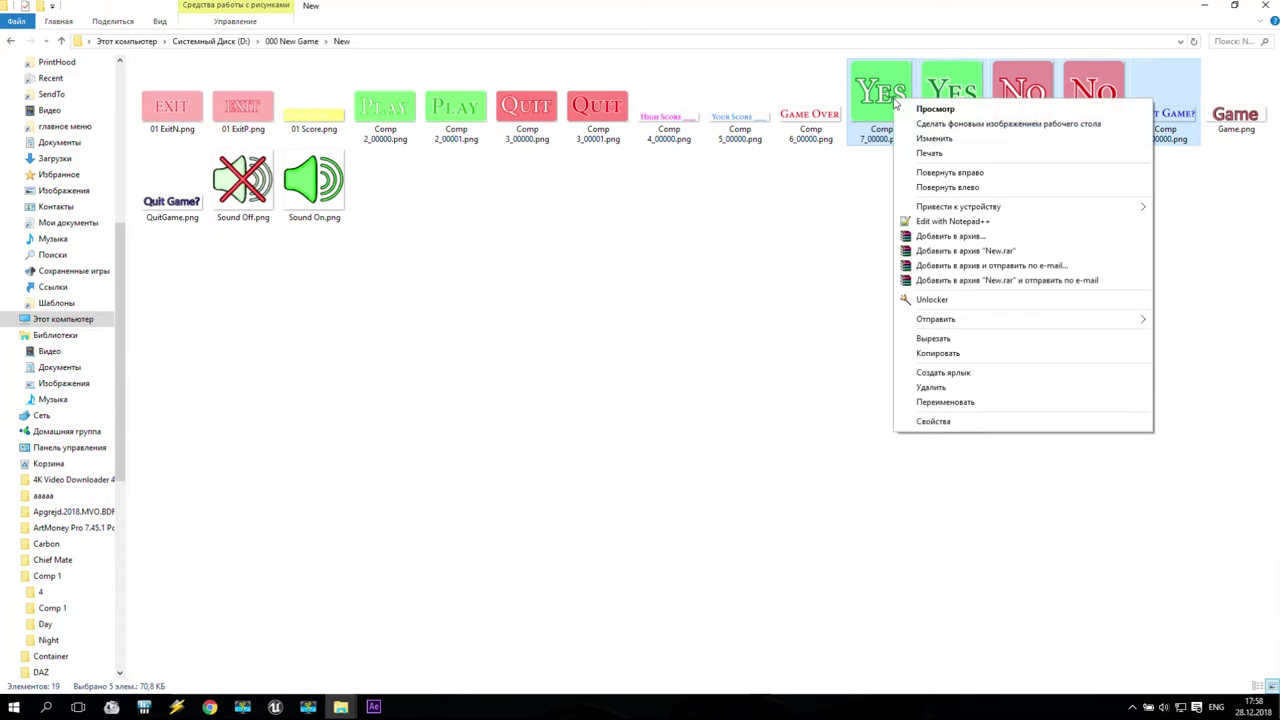
click(964, 354)
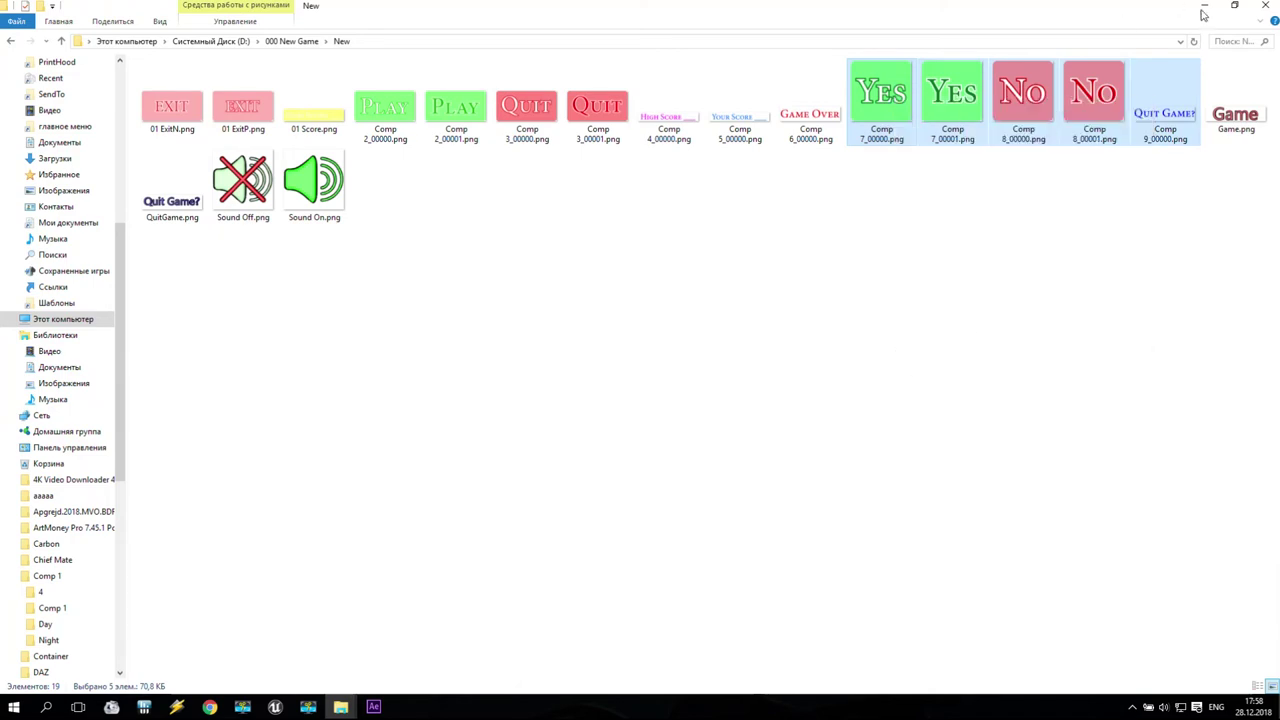
- Paste the copied images into the Texture folder inside the TutorialGame project's Content folder
click(340, 706)
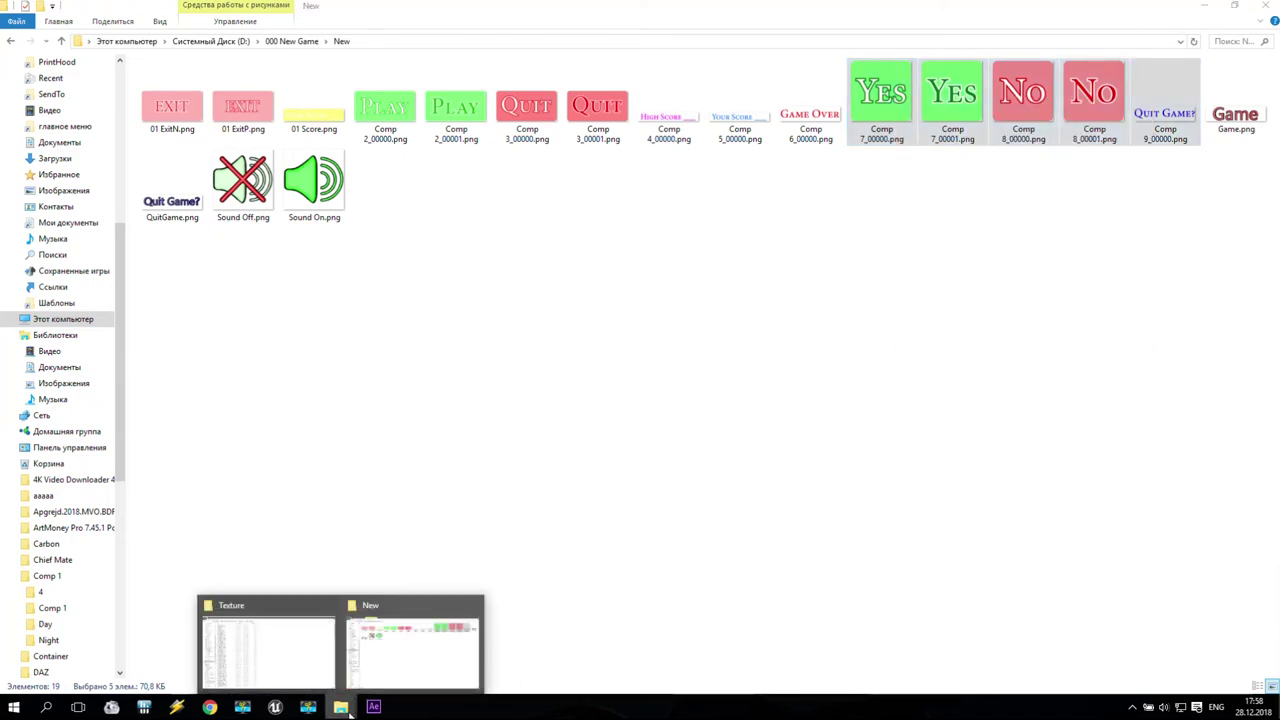
click(276, 655)
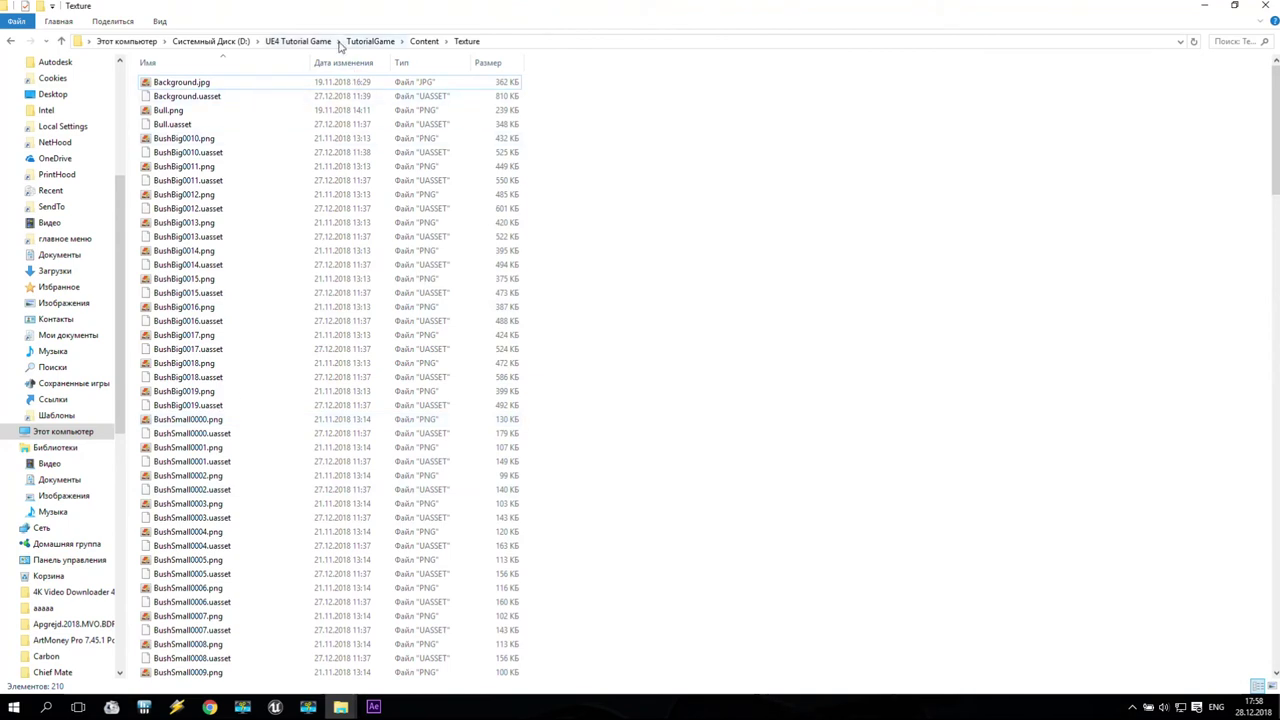
click(369, 44)
click(170, 100)
double_click(170, 100)
click(168, 152)
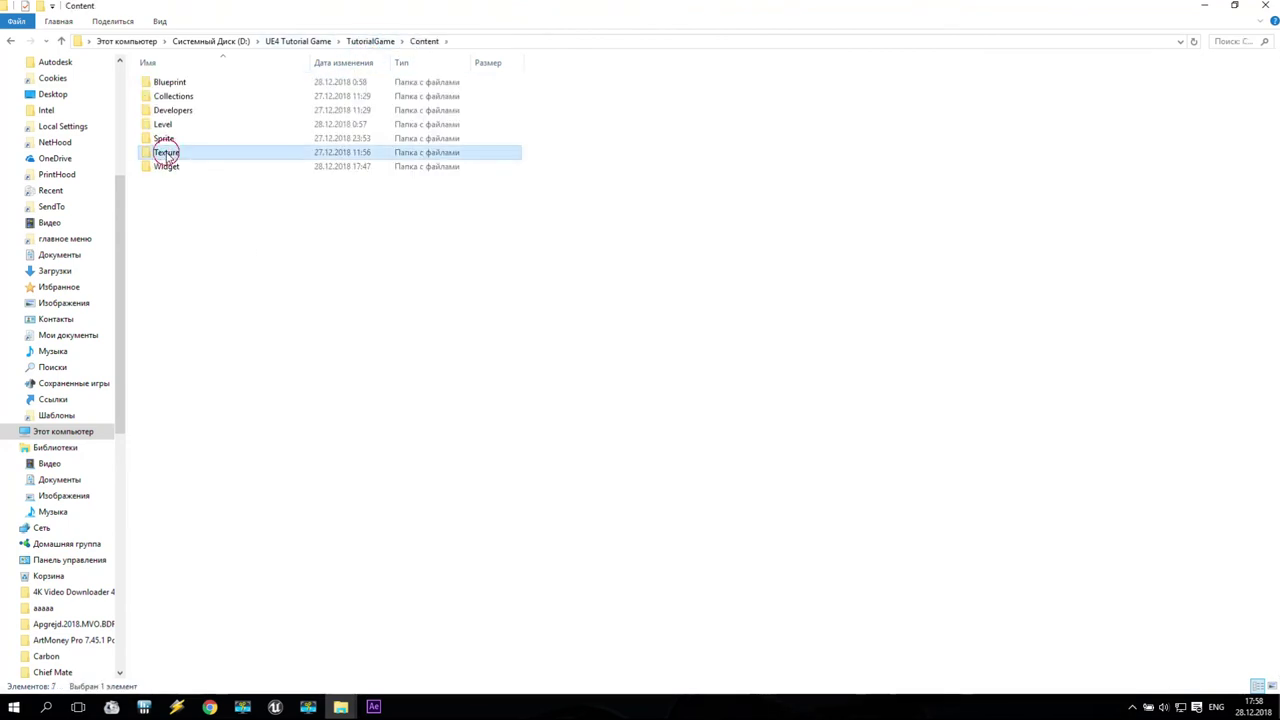
right_click(591, 214)
click(628, 305)
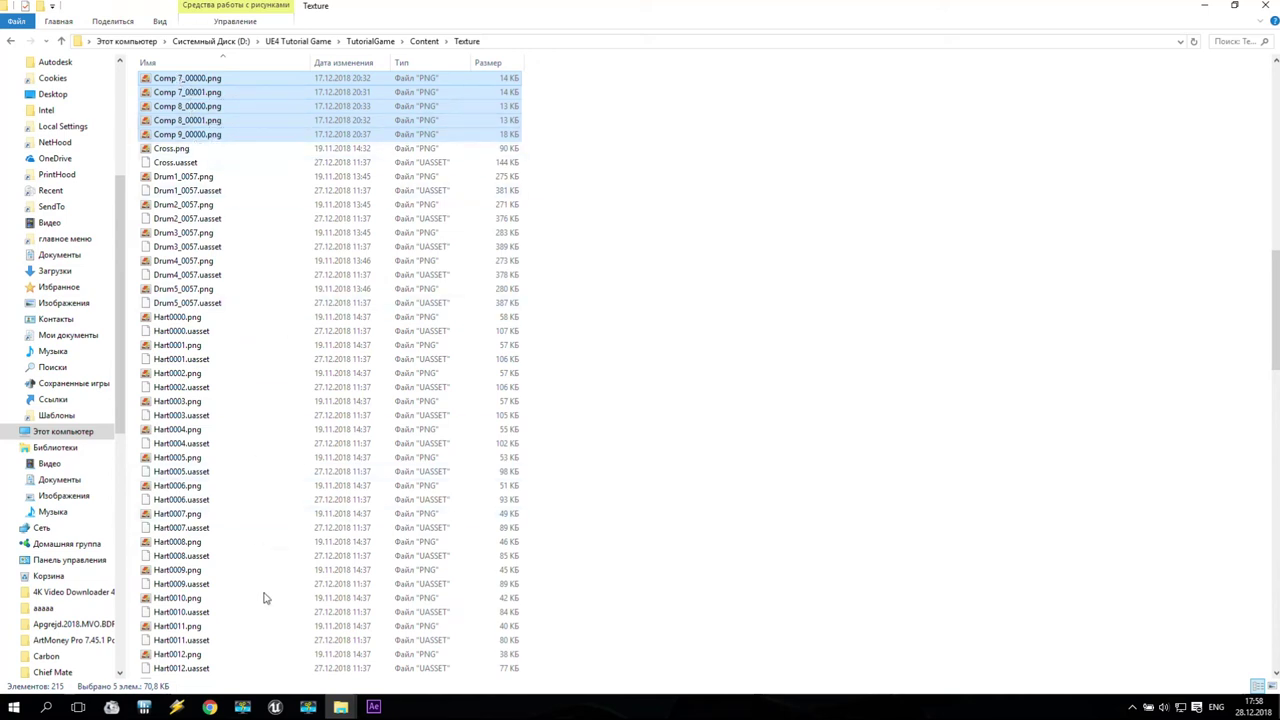
- Switch to the TutorialGame project in Unreal Editor and import the detected source file changes
click(275, 707)
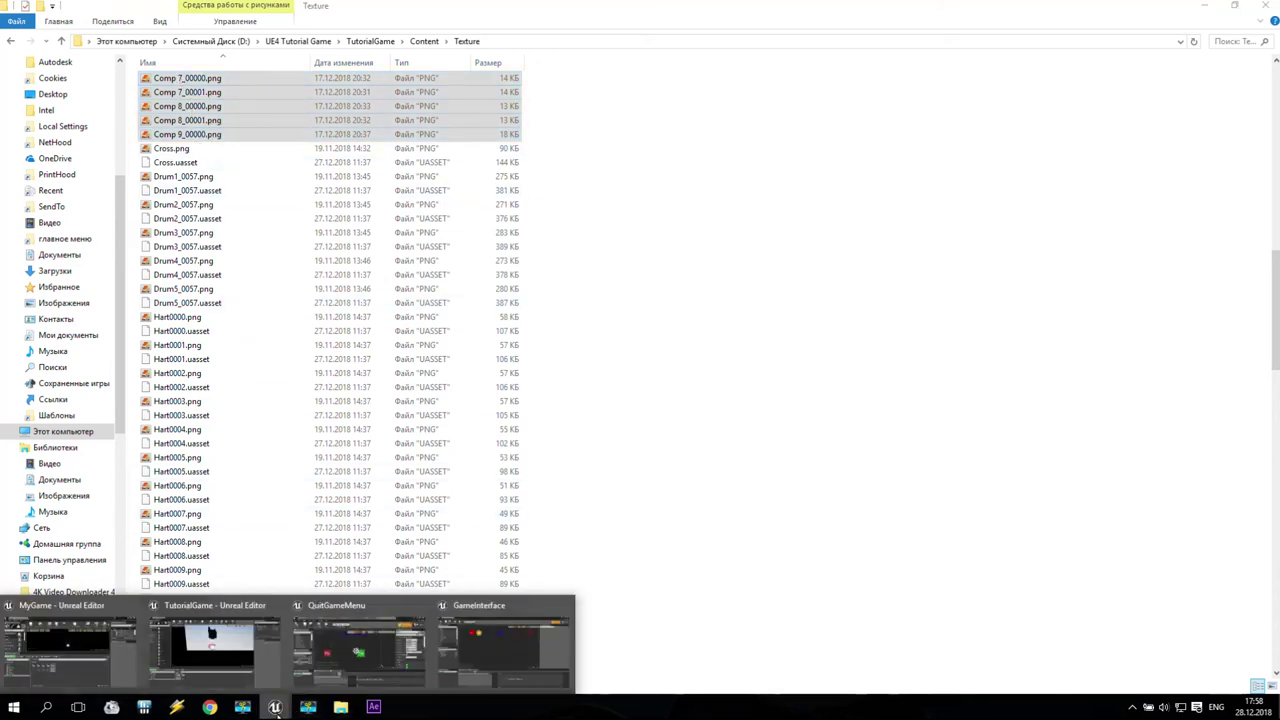
click(490, 660)
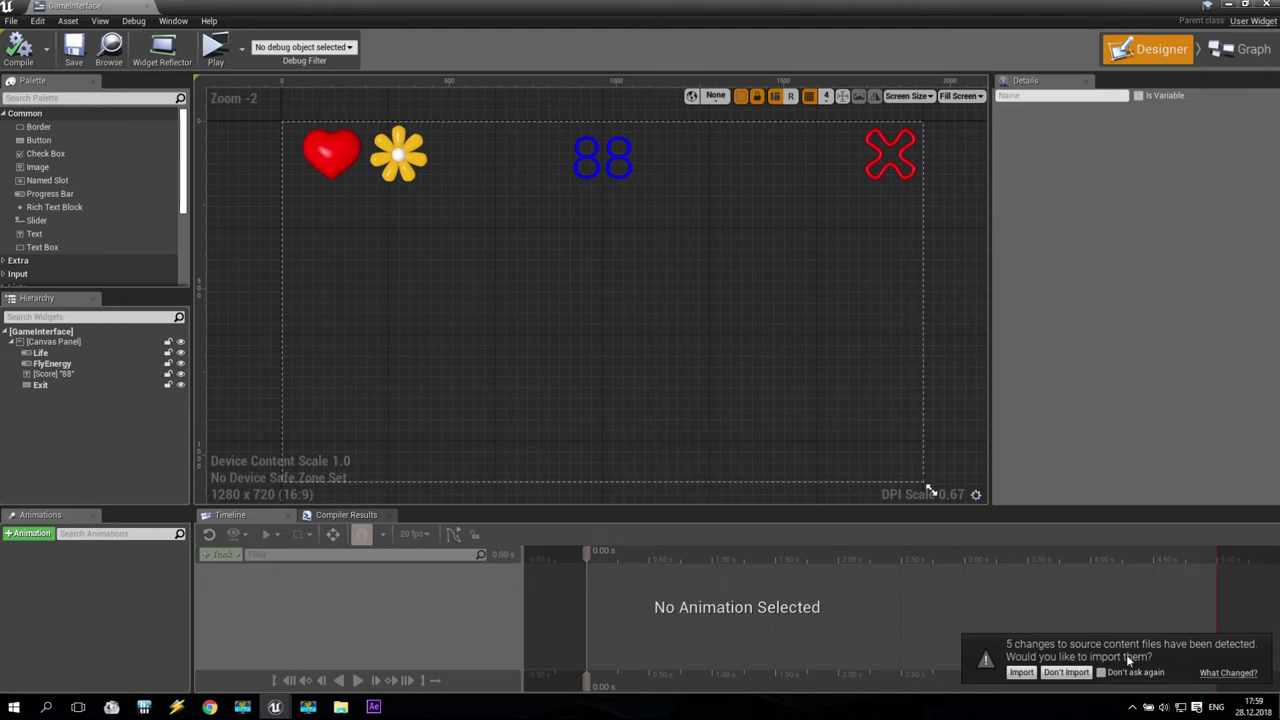
click(1231, 6)
click(1021, 673)
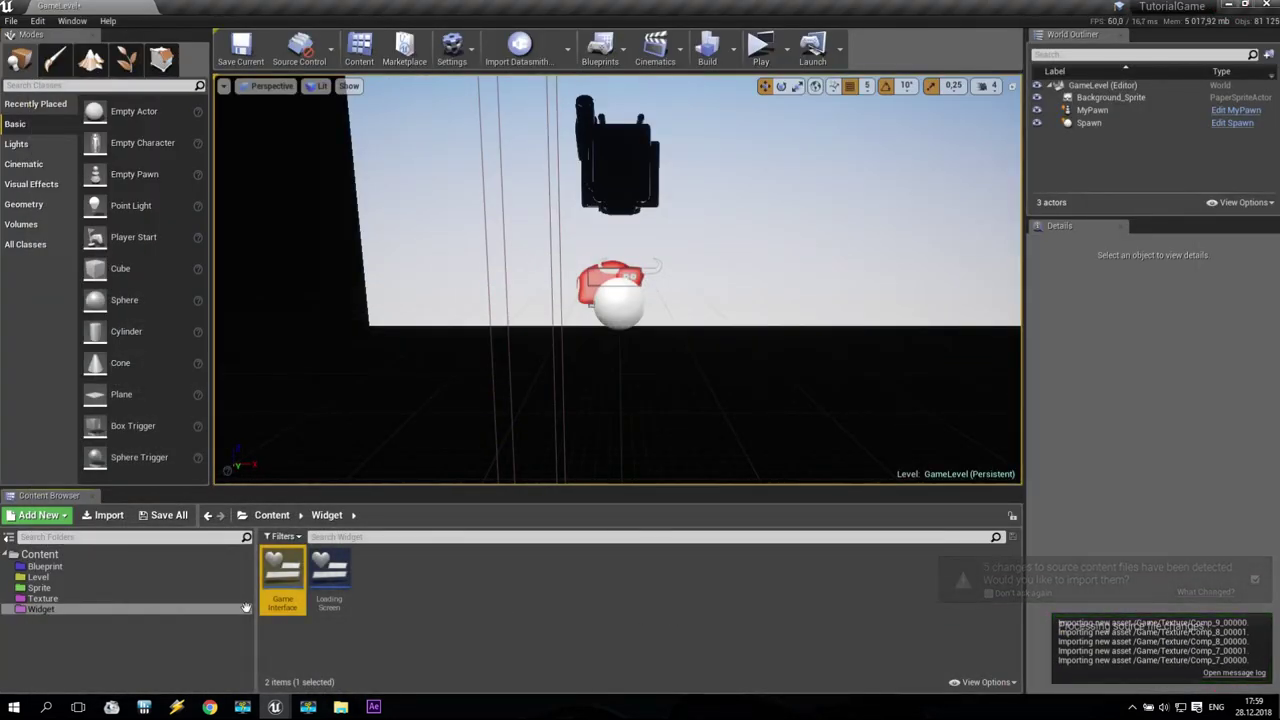
- Check the imported Yes, No and Quit Game? textures in the Texture folder, and return to the Widget folder
click(43, 598)
scroll(549, 621, down, 3)
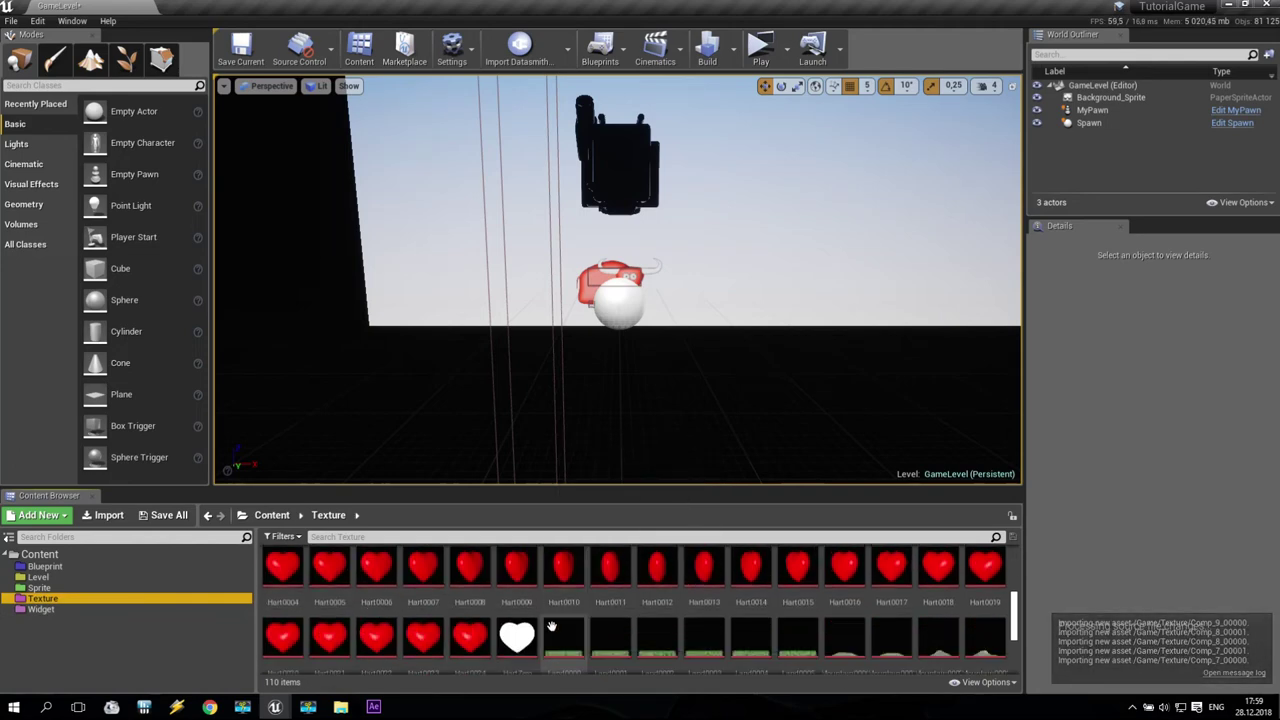
scroll(450, 610, up, 2)
click(330, 603)
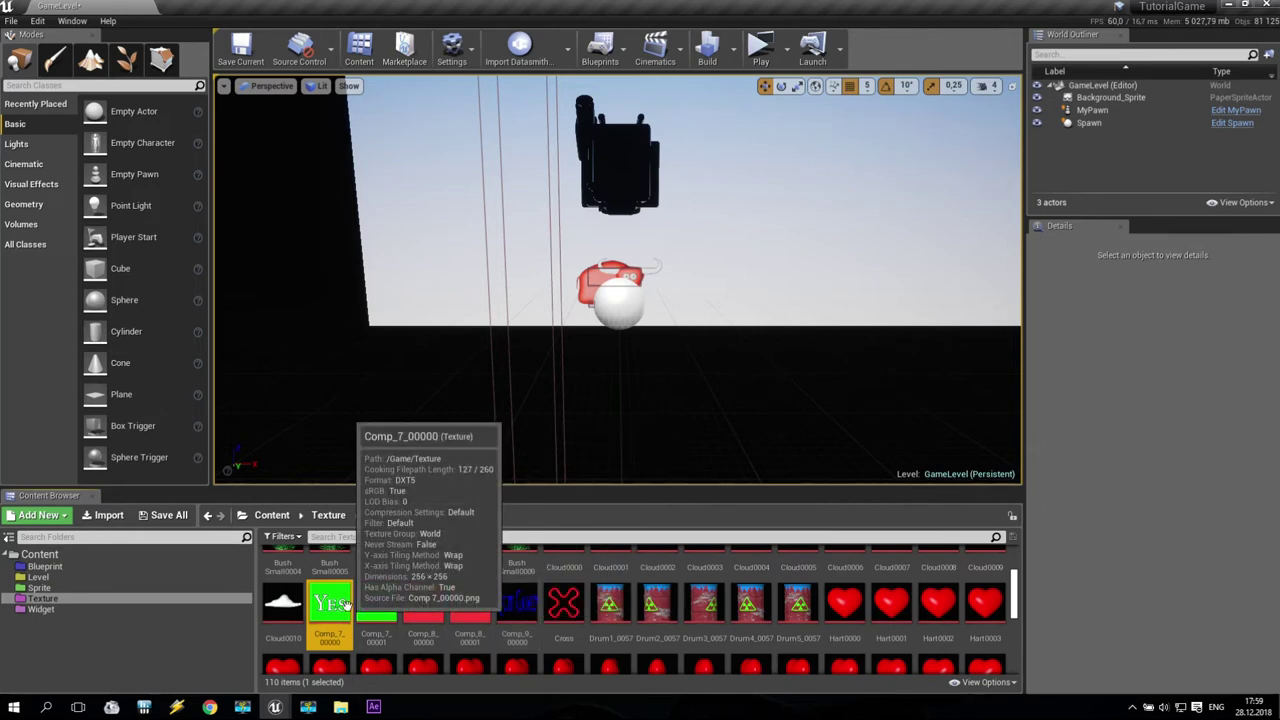
click(72, 612)
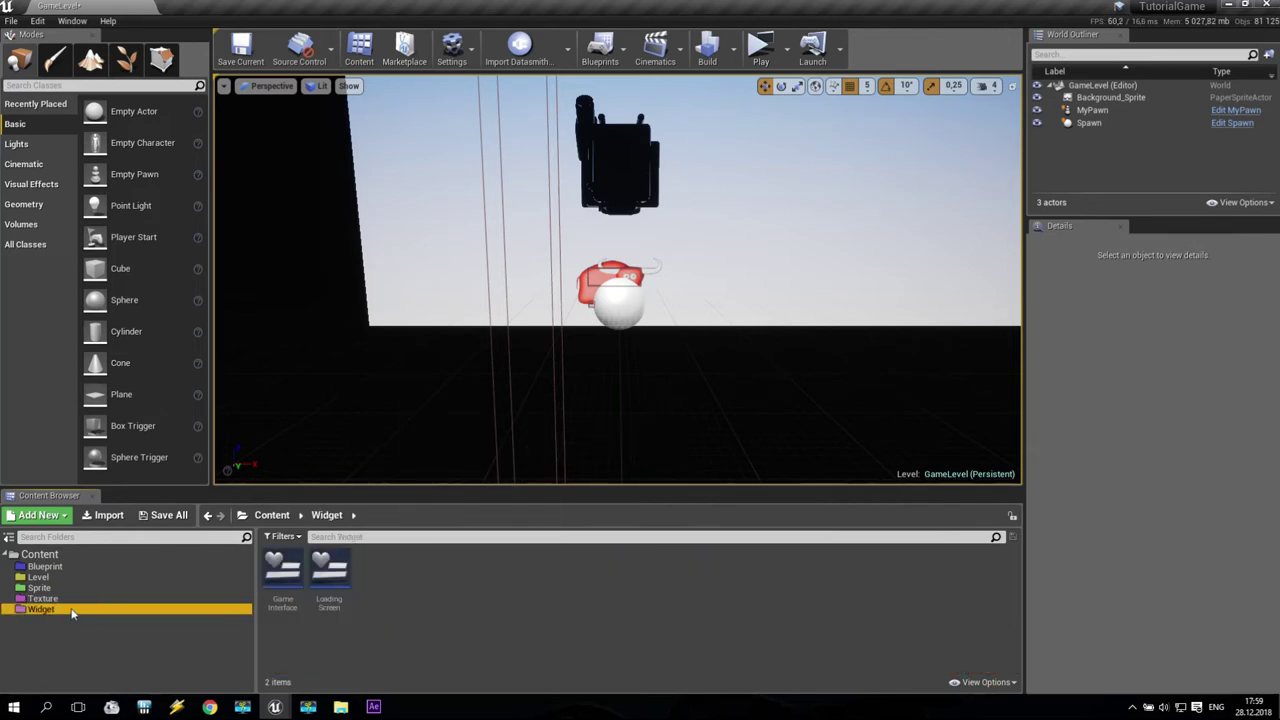
- Create a Widget Blueprint named QuitGame in the Widget folder and open it for editing
right_click(434, 600)
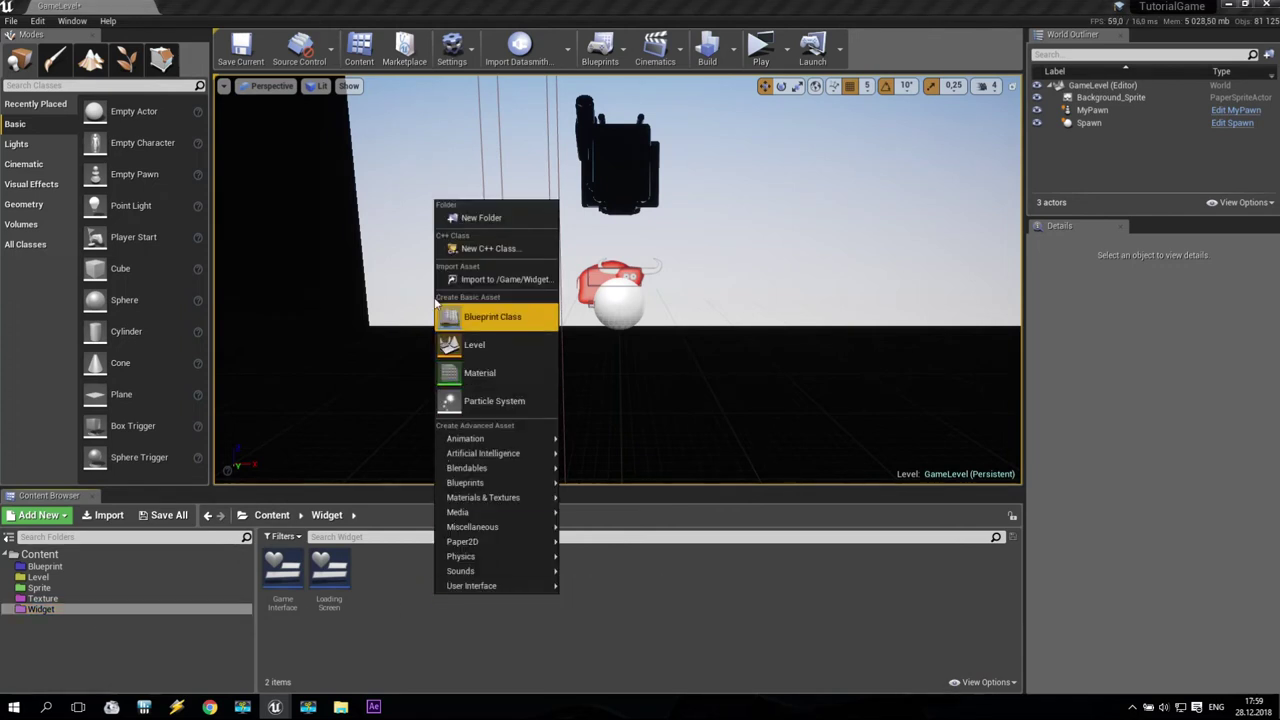
mouse_move(449, 589)
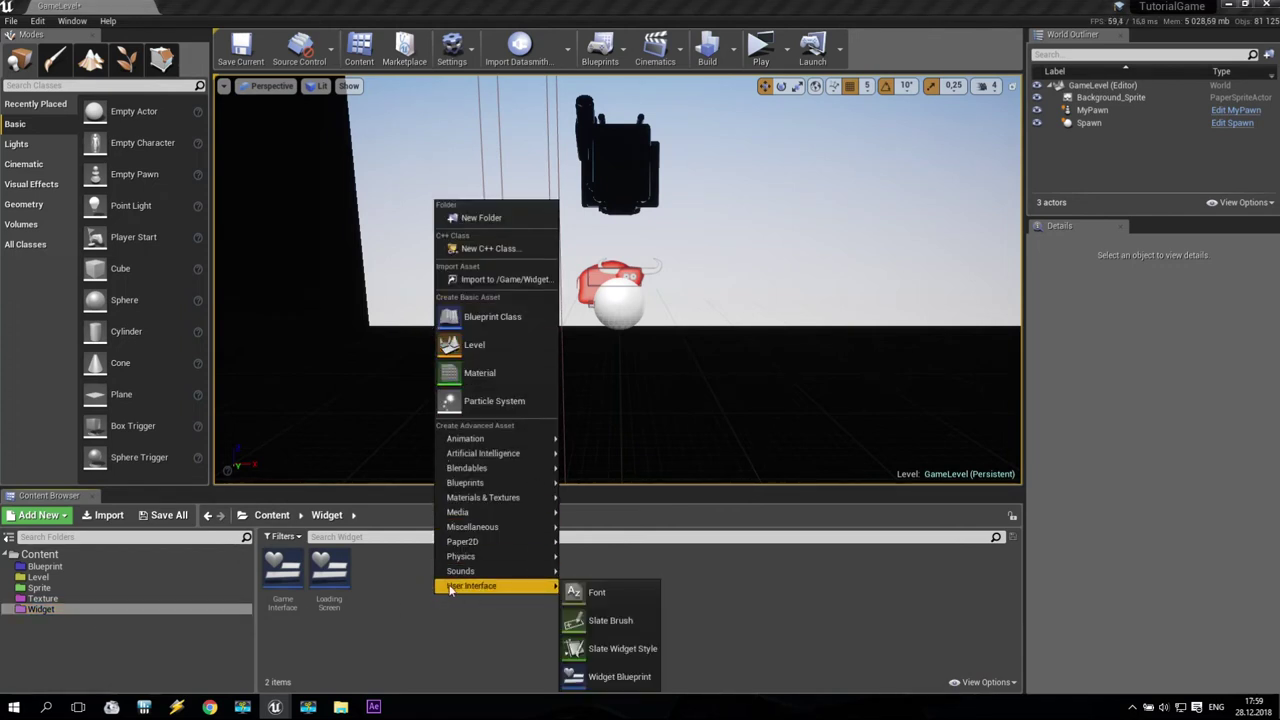
click(619, 677)
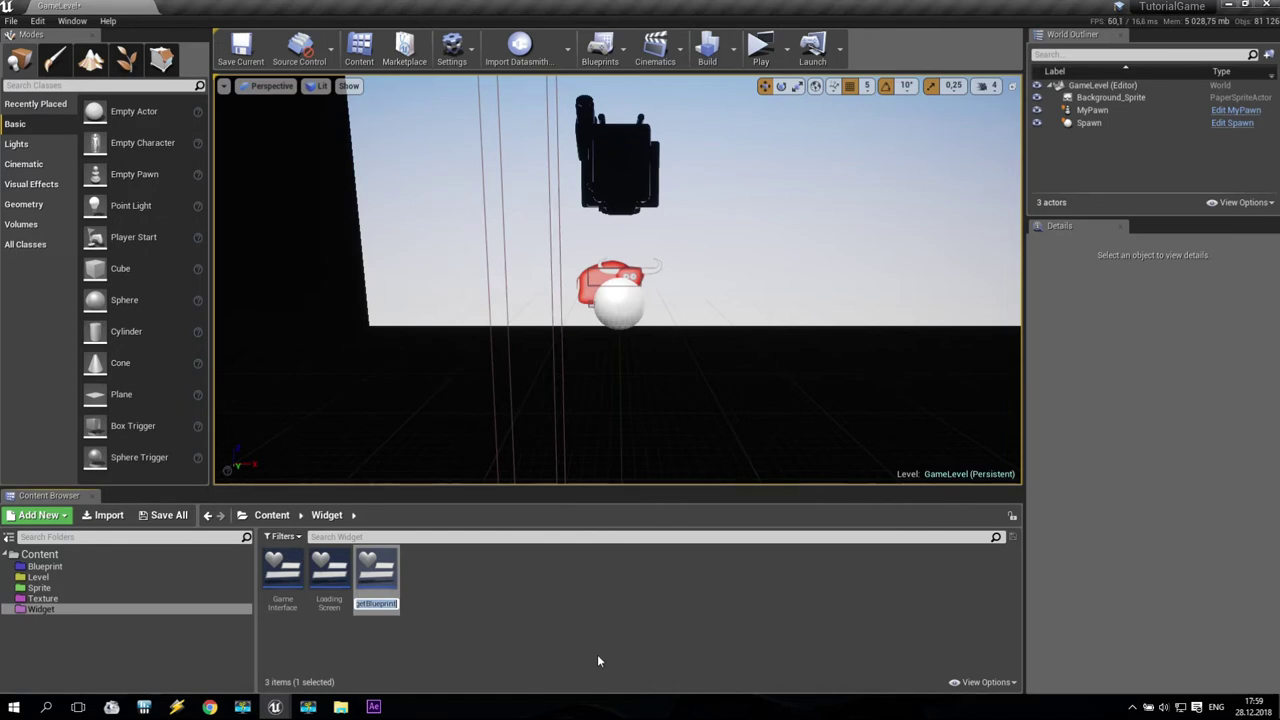
text(QuitGa)
text(me)
text(?)
key(BackSpace)
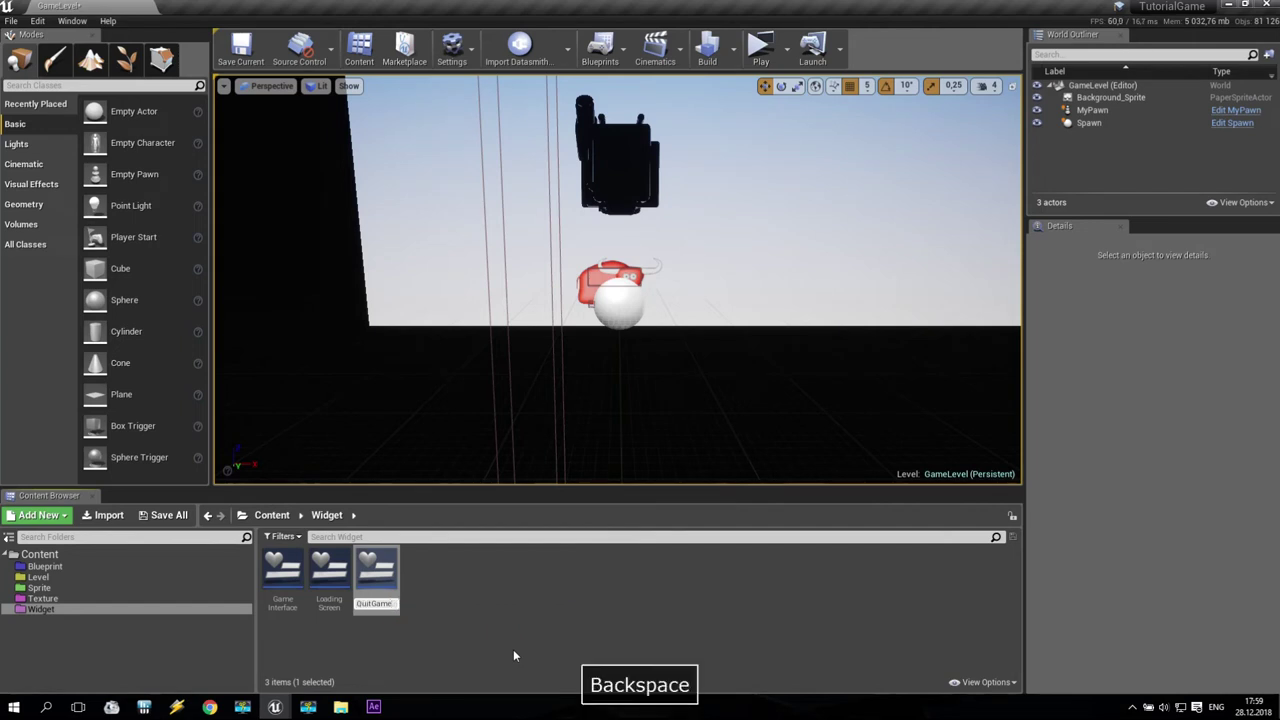
click(363, 580)
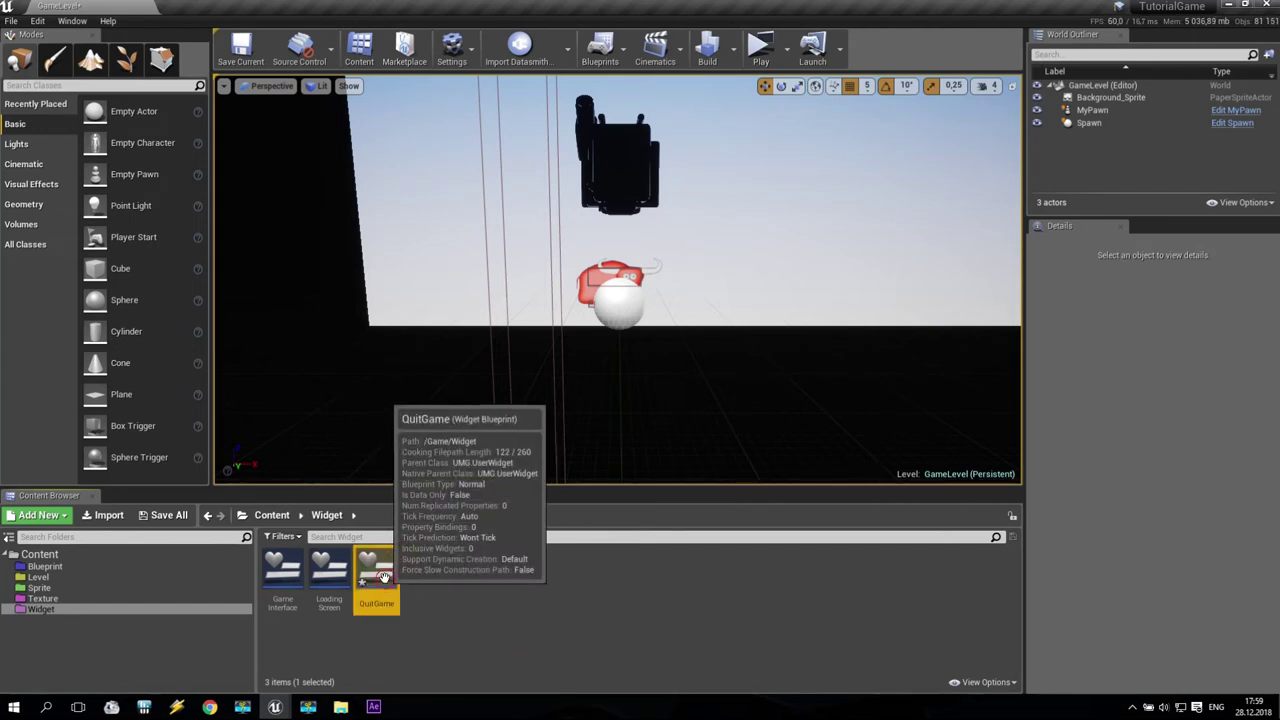
double_click(365, 578)
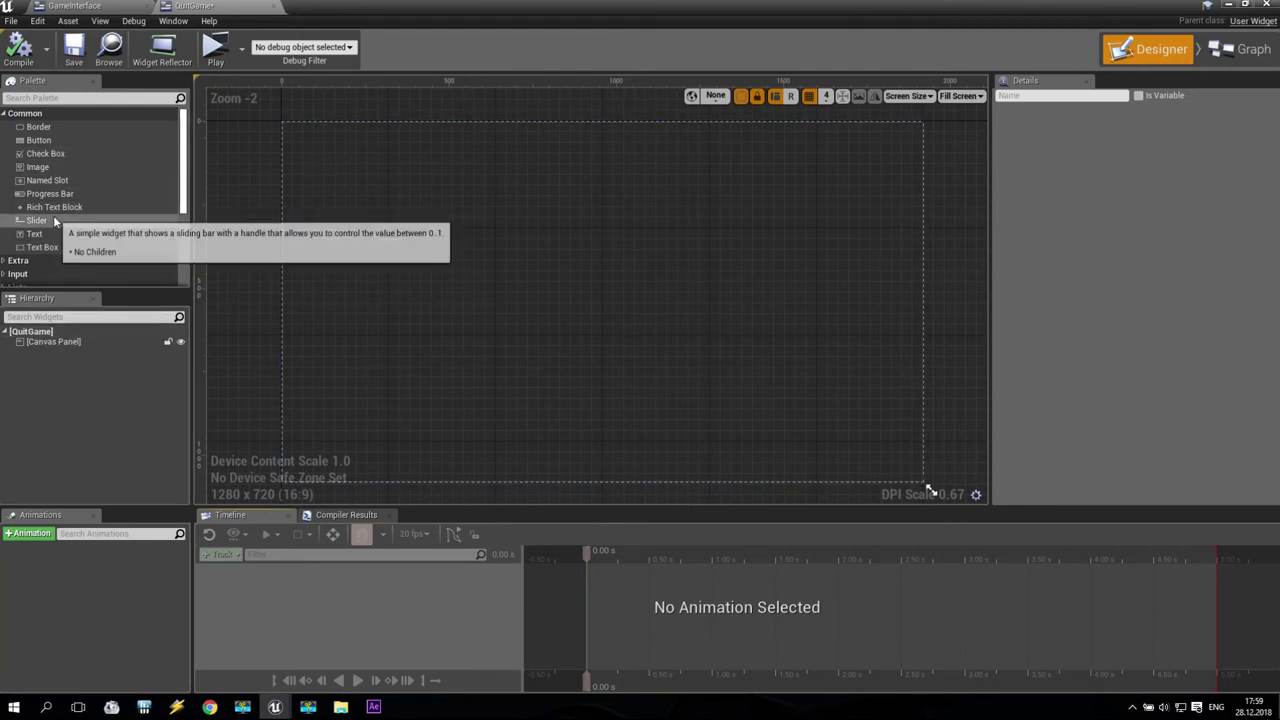
- Add an image to the canvas panel and set its brush to the Comp_9_00000 texture, drawn as Image
drag(40, 167, 65, 341)
click(52, 352)
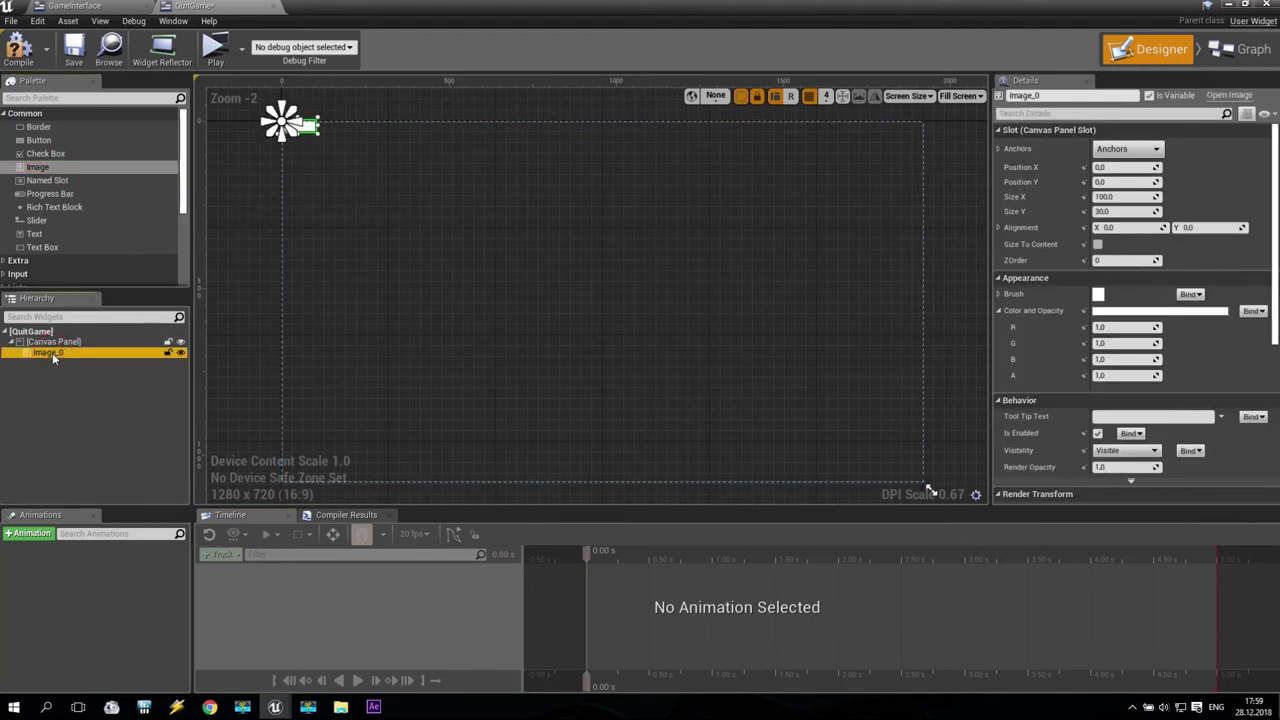
click(998, 293)
click(1232, 328)
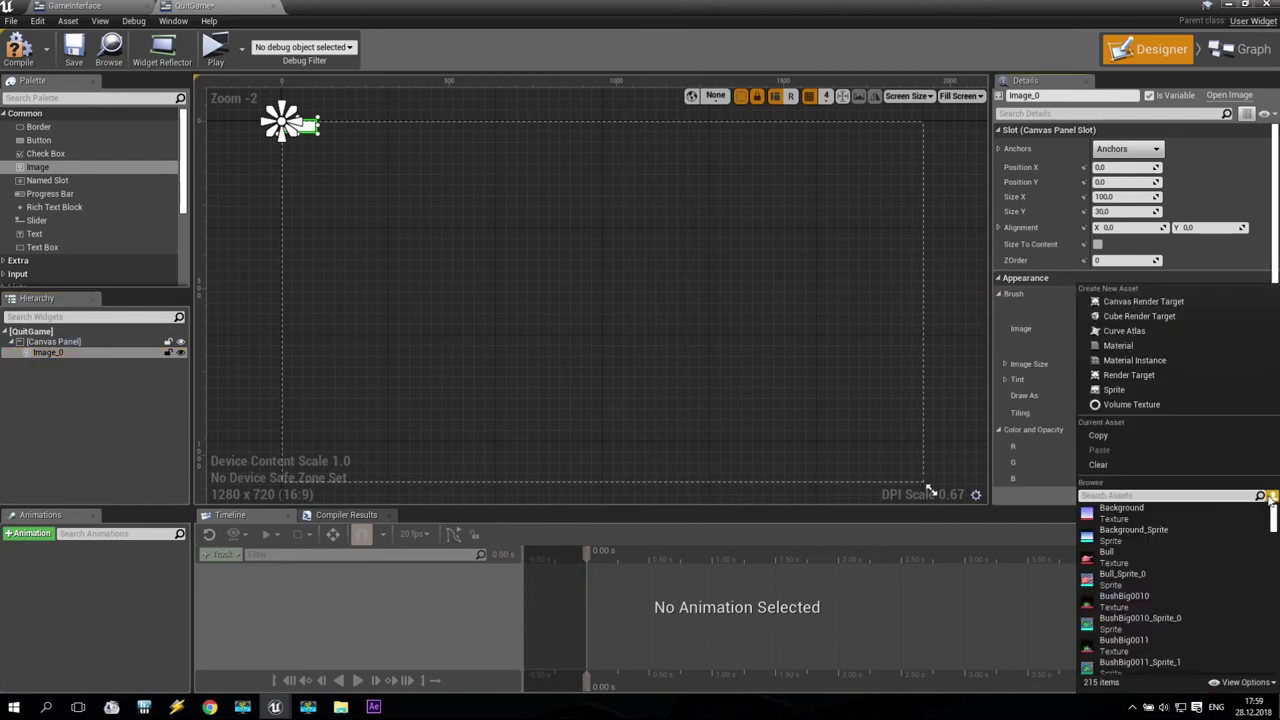
click(1228, 496)
text(co)
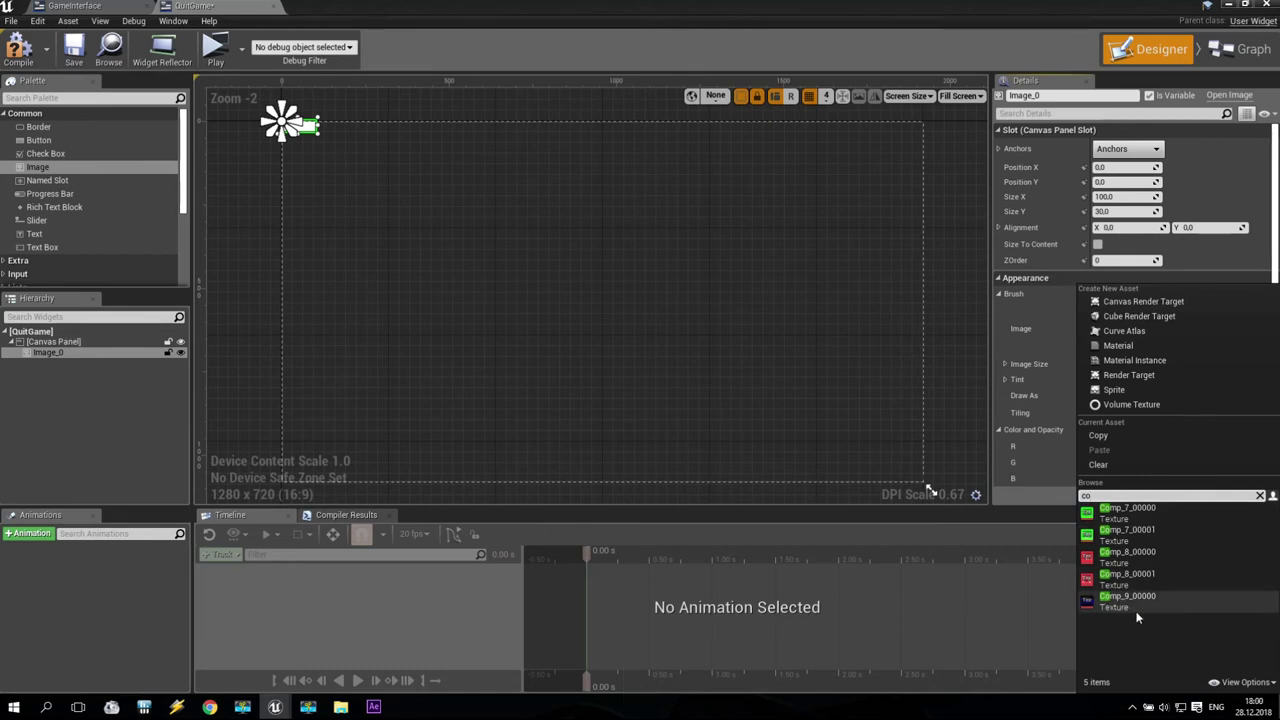
click(1130, 600)
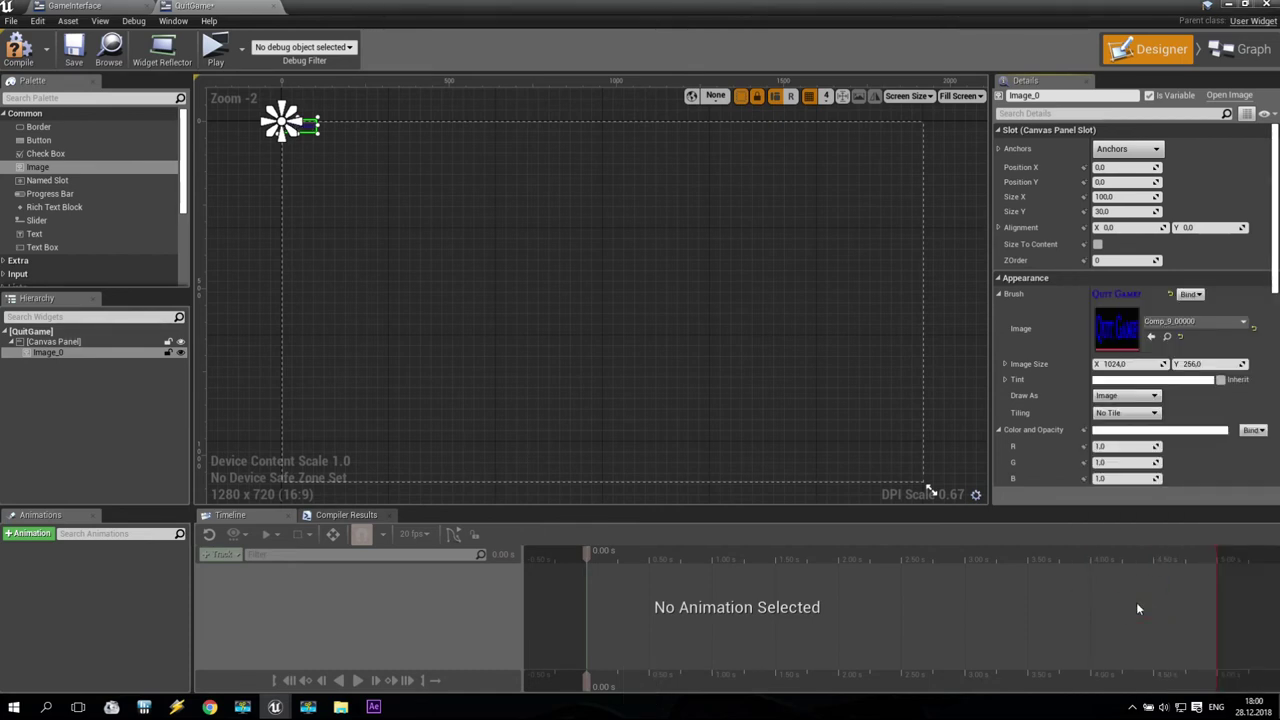
click(1122, 395)
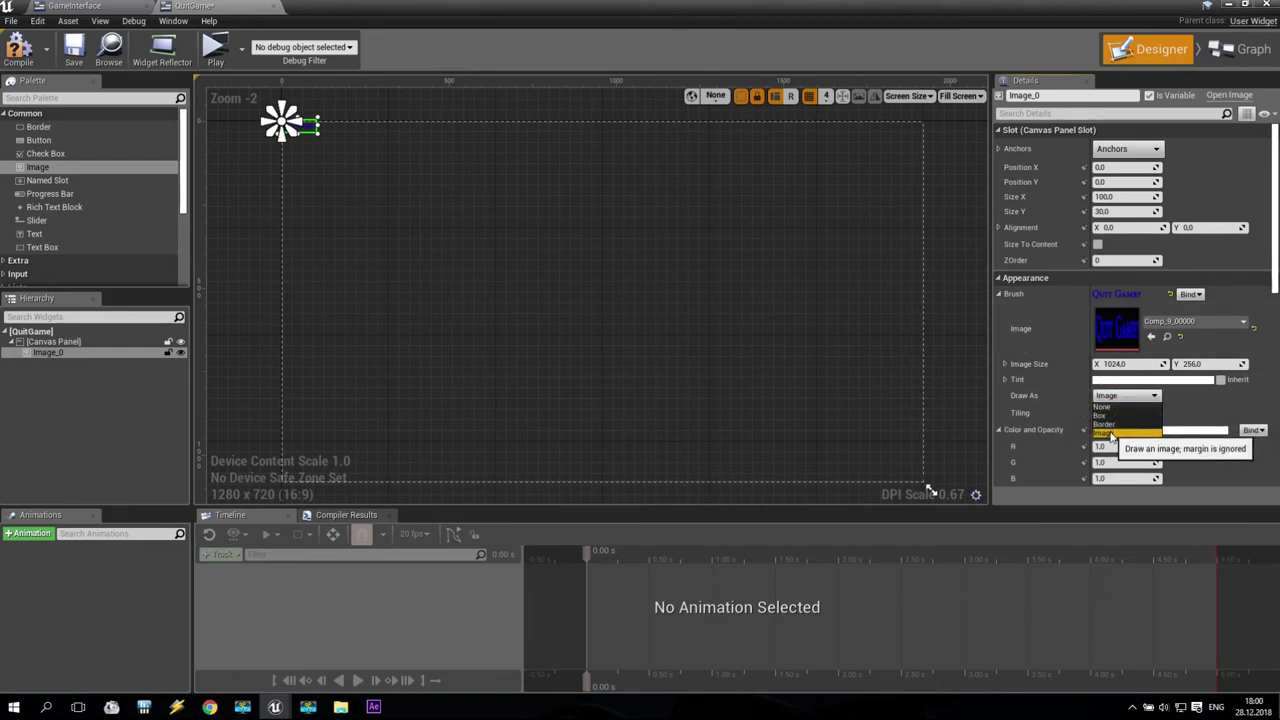
click(1110, 433)
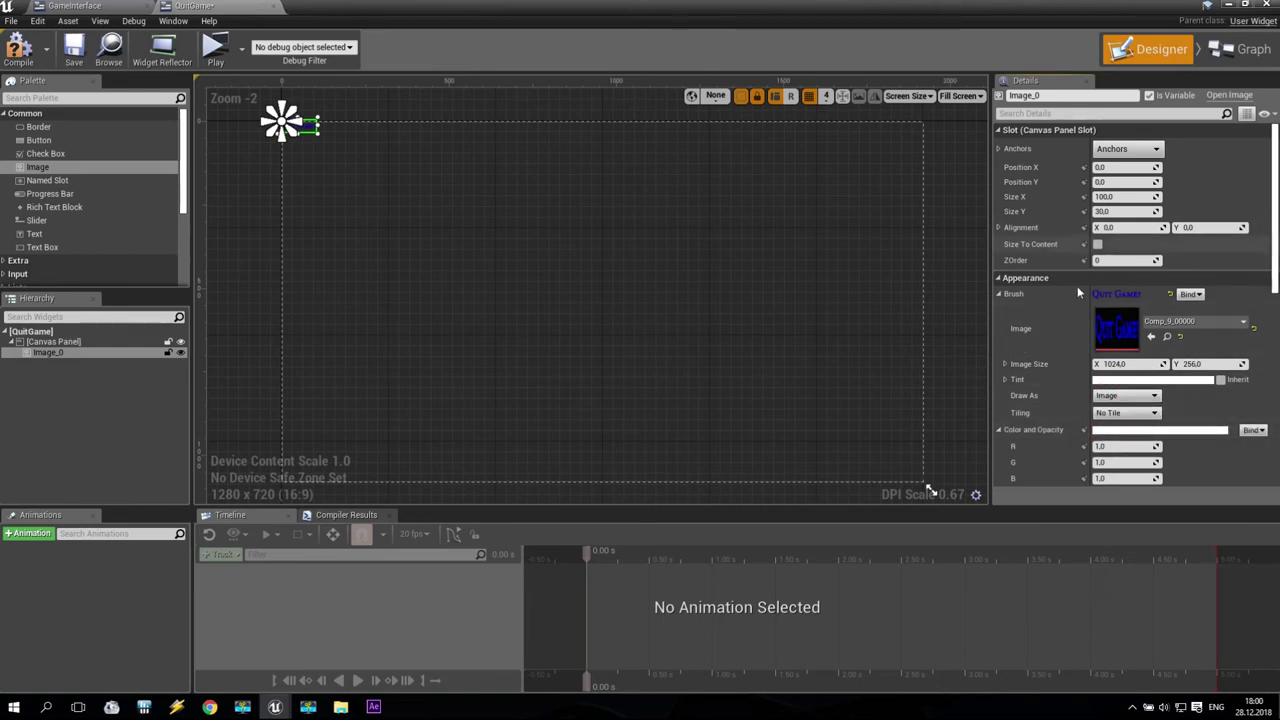
- Set the Quit Game? image's size to 1024 by 256
click(1108, 212)
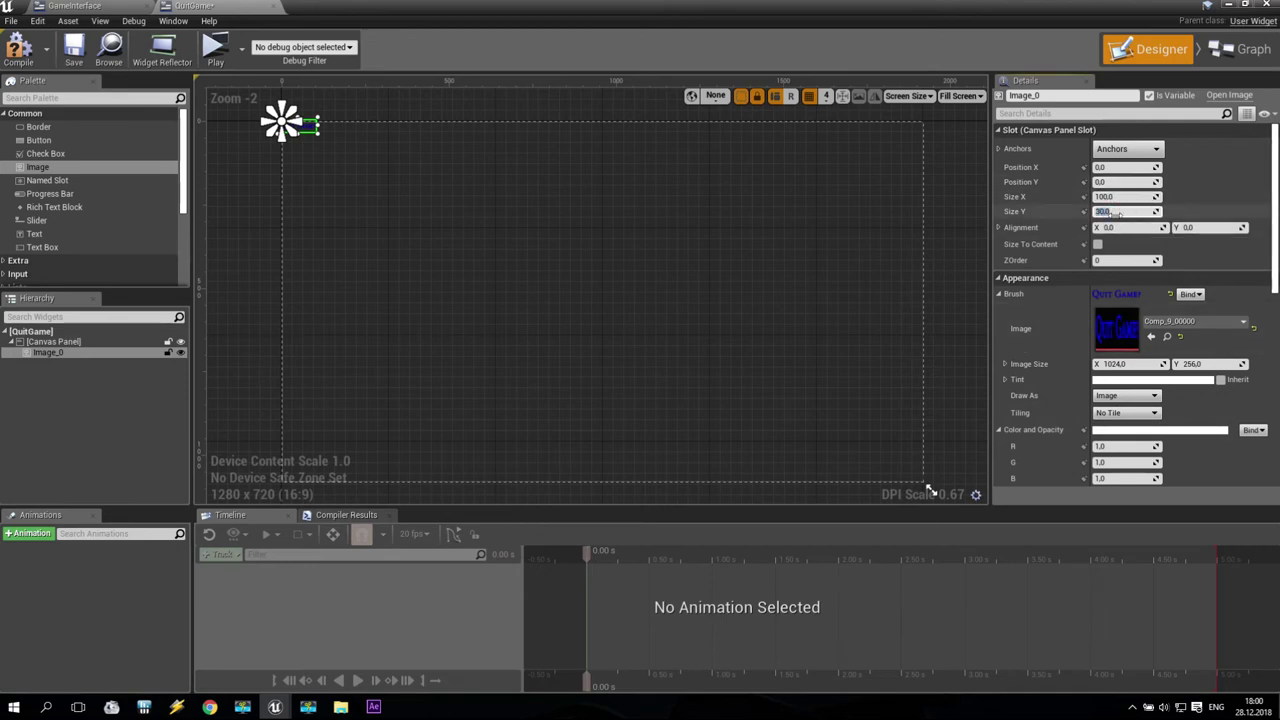
text(256)
click(1120, 196)
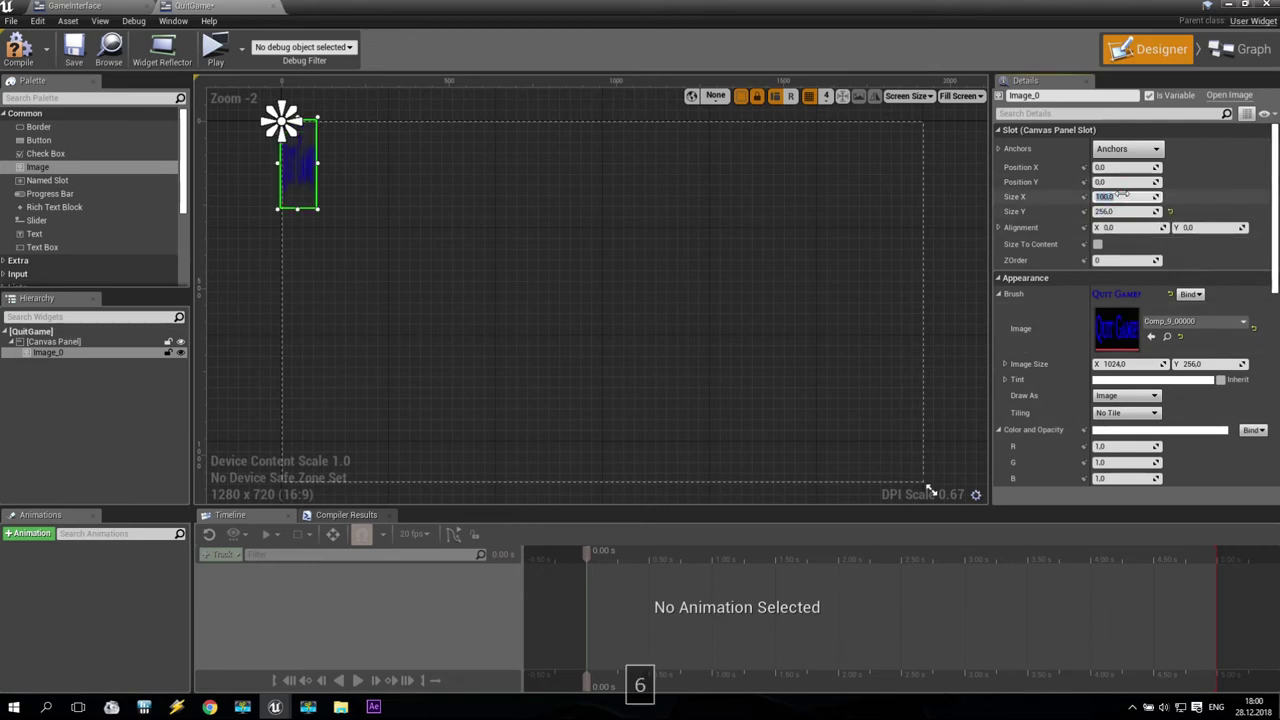
text(10)
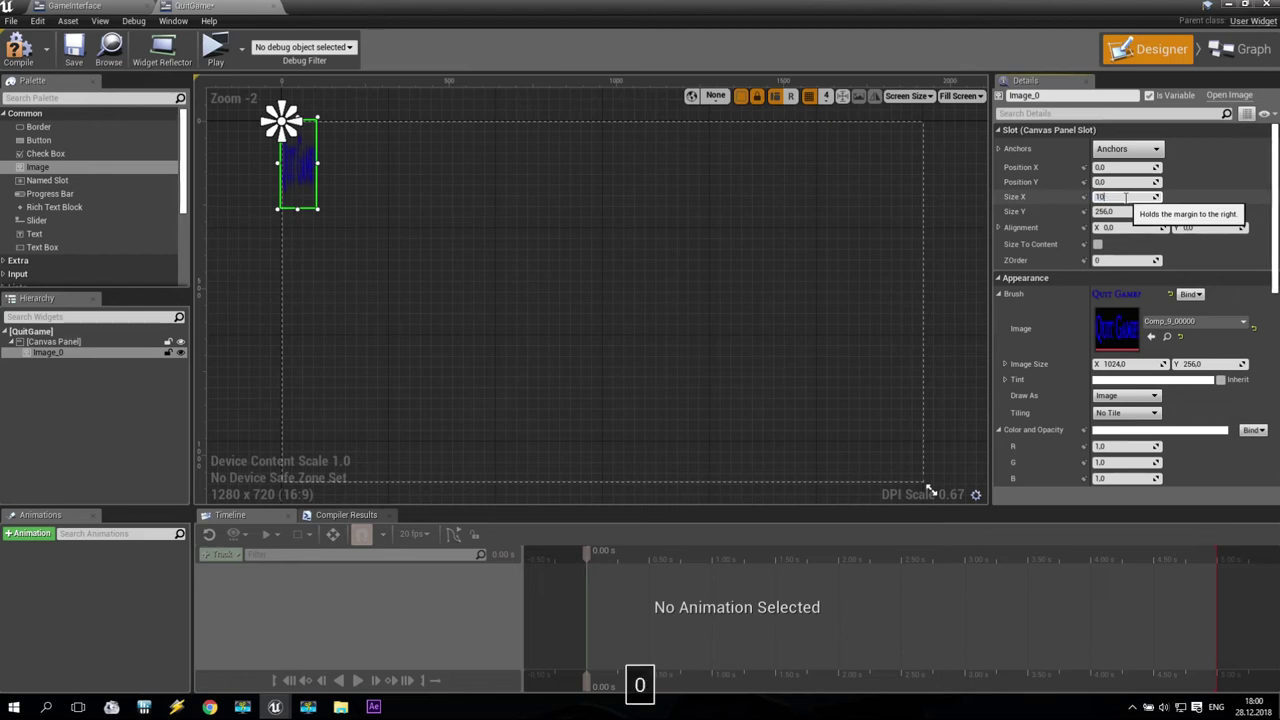
text(24)
key(Return)
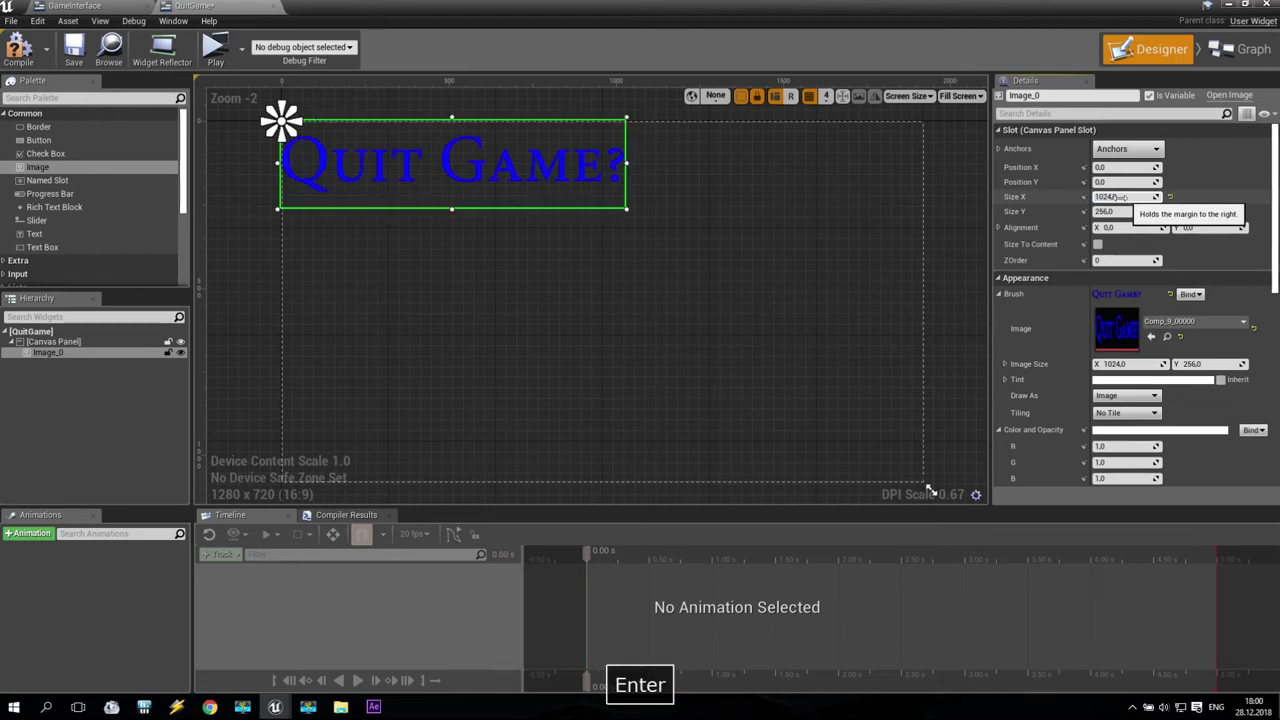
- Place the Quit Game? image in the canvas's upper middle, anchor it to the center, and set its Position X to -512
drag(495, 170, 662, 222)
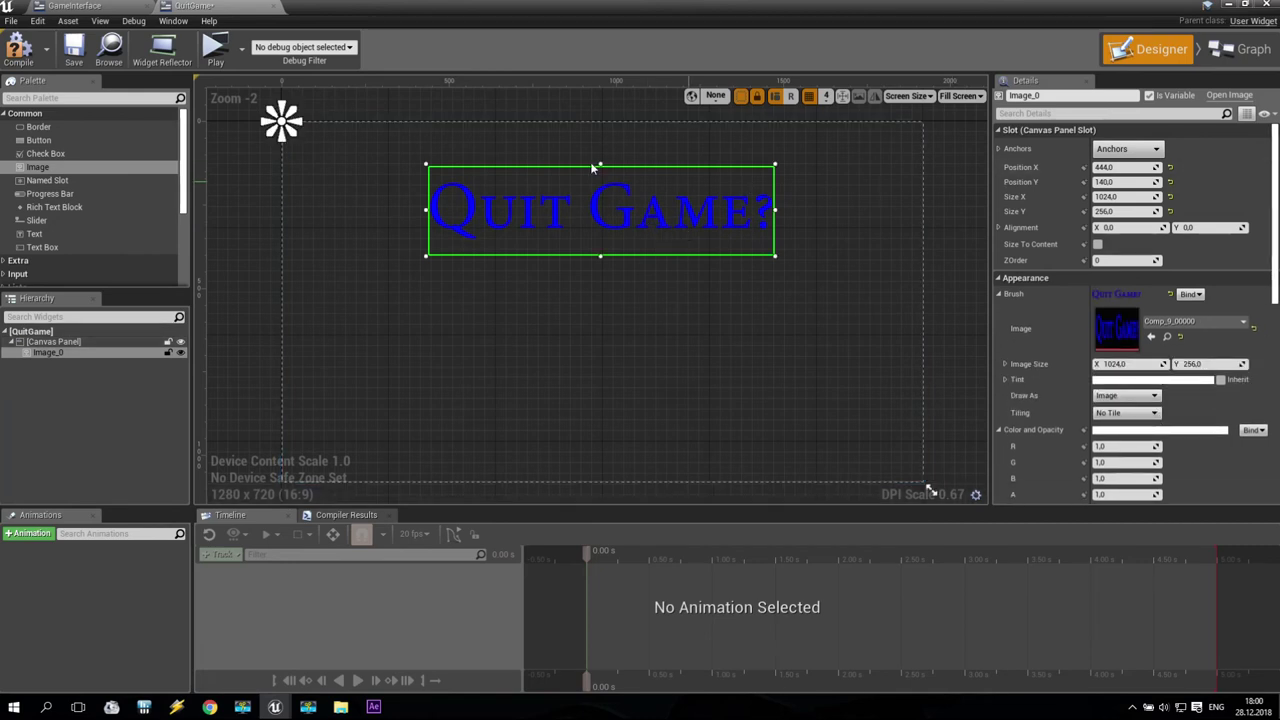
click(1127, 148)
click(1153, 235)
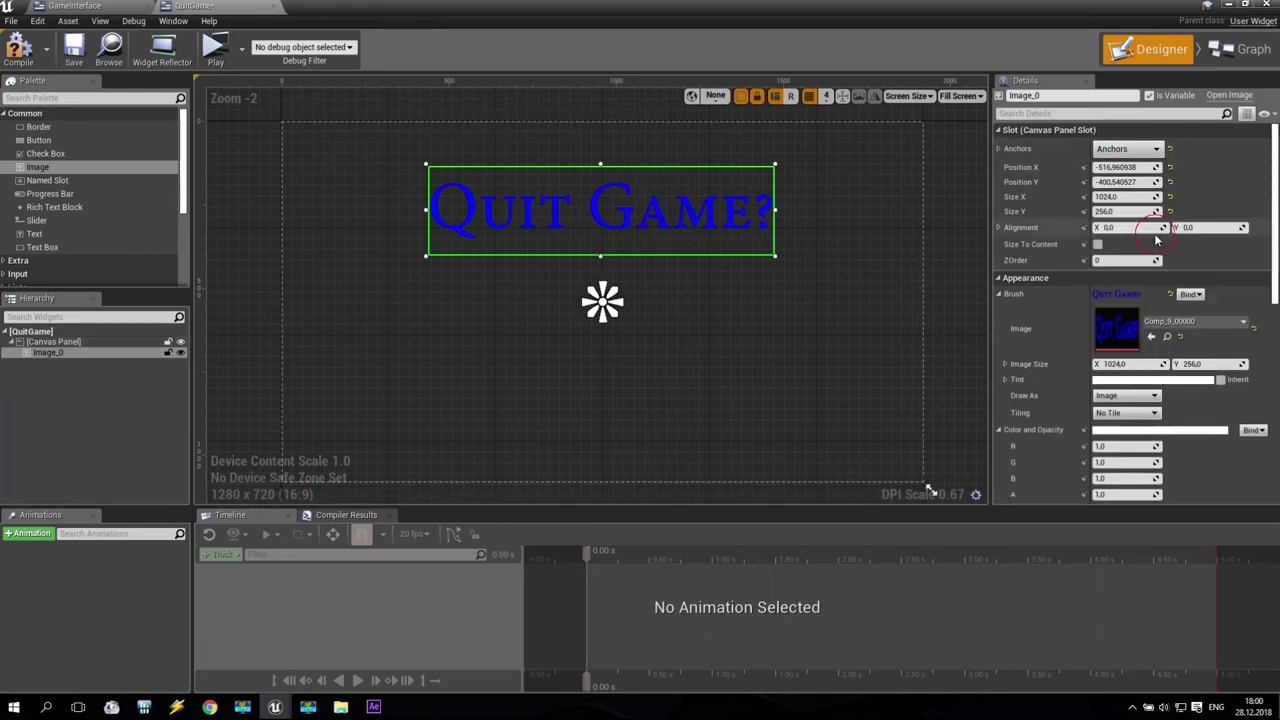
drag(673, 236, 676, 241)
click(1127, 167)
text(-512)
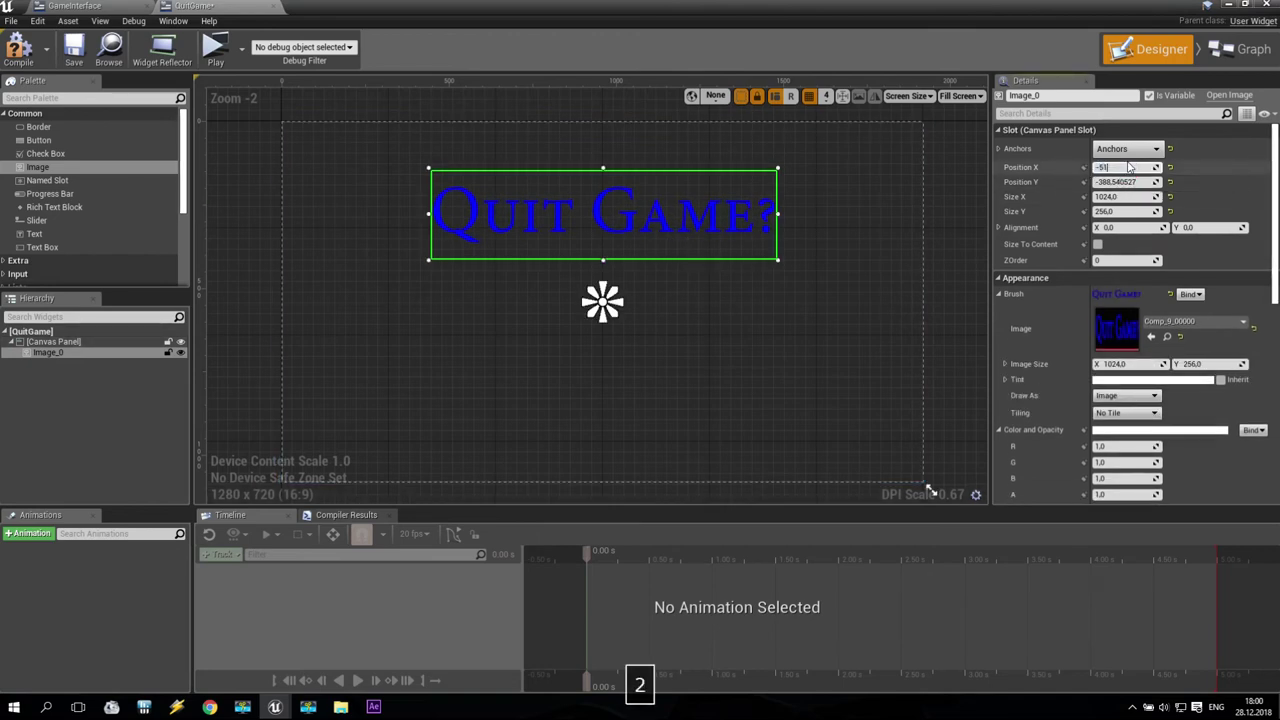
key(Return)
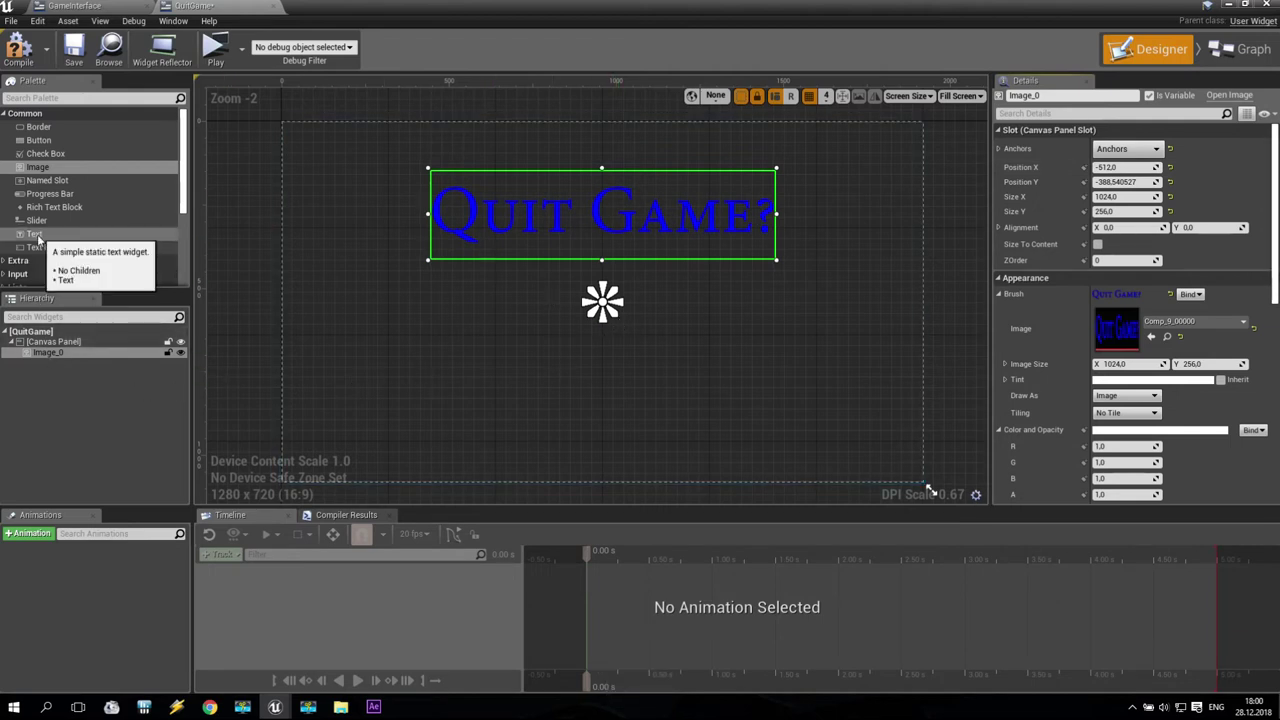
- Add a button to the canvas panel and place it below the title's left end, at about X 328, Y 516
click(50, 141)
drag(50, 141, 49, 362)
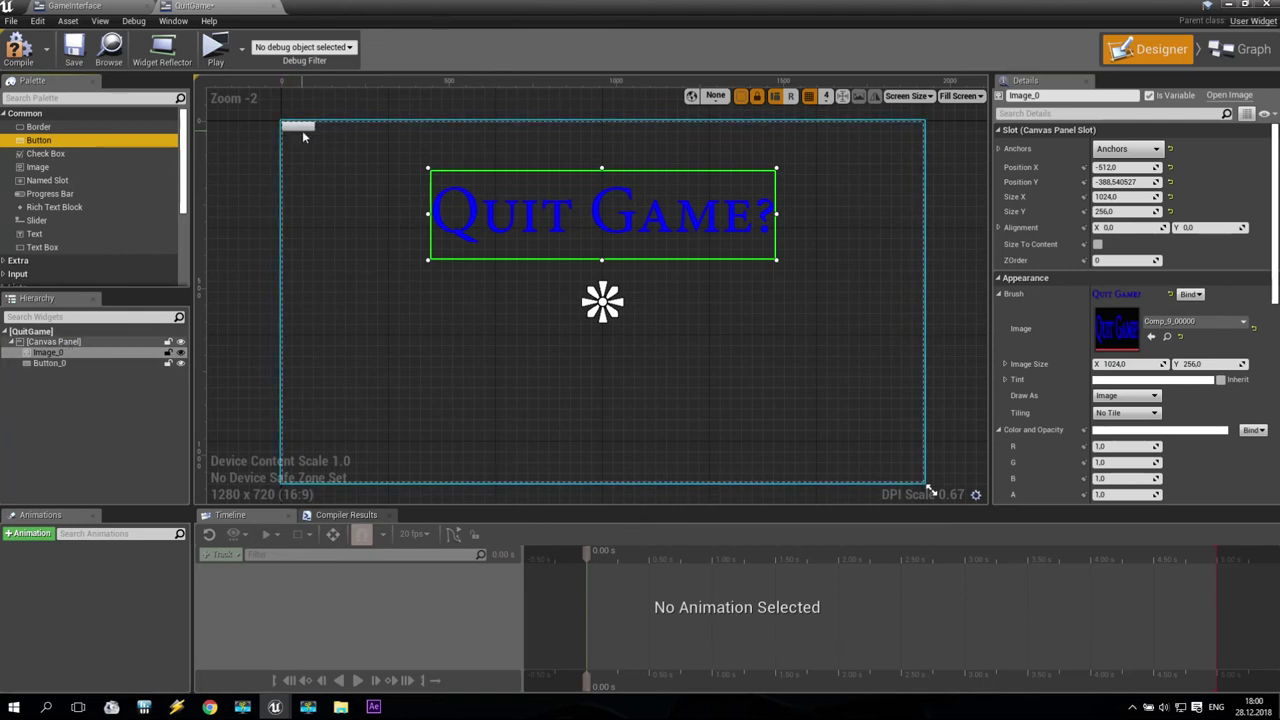
click(1127, 149)
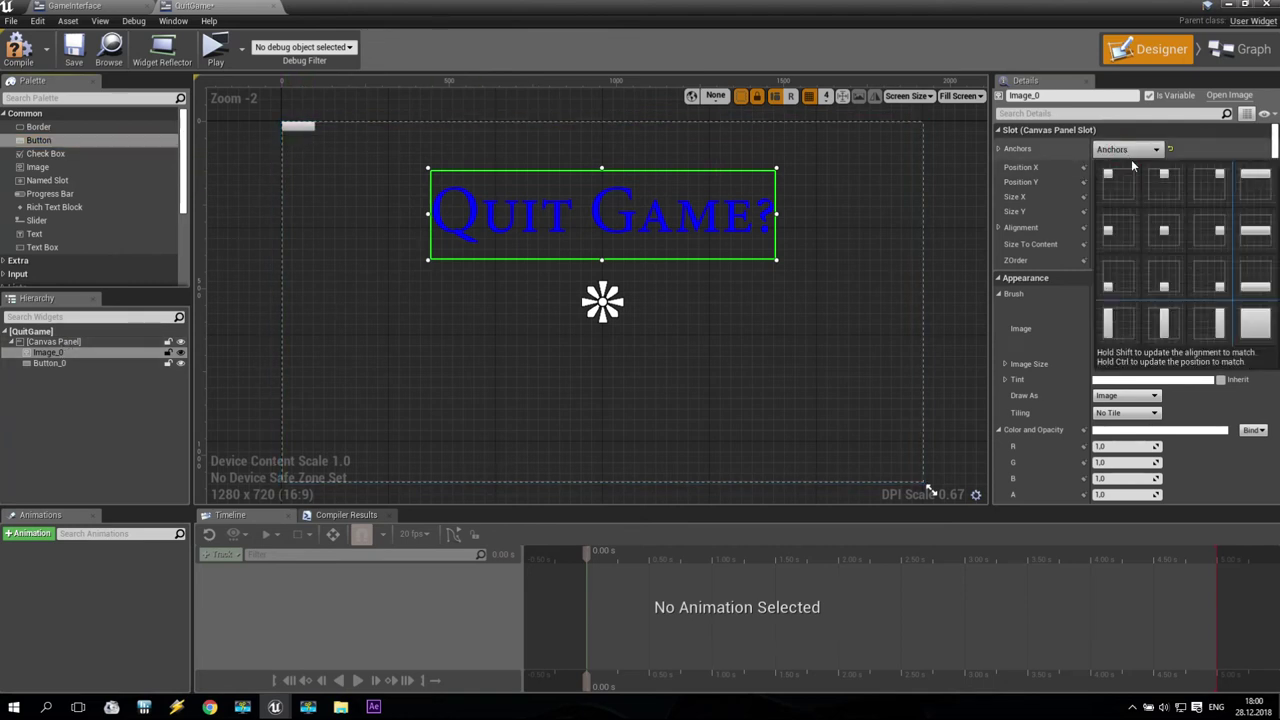
click(1165, 233)
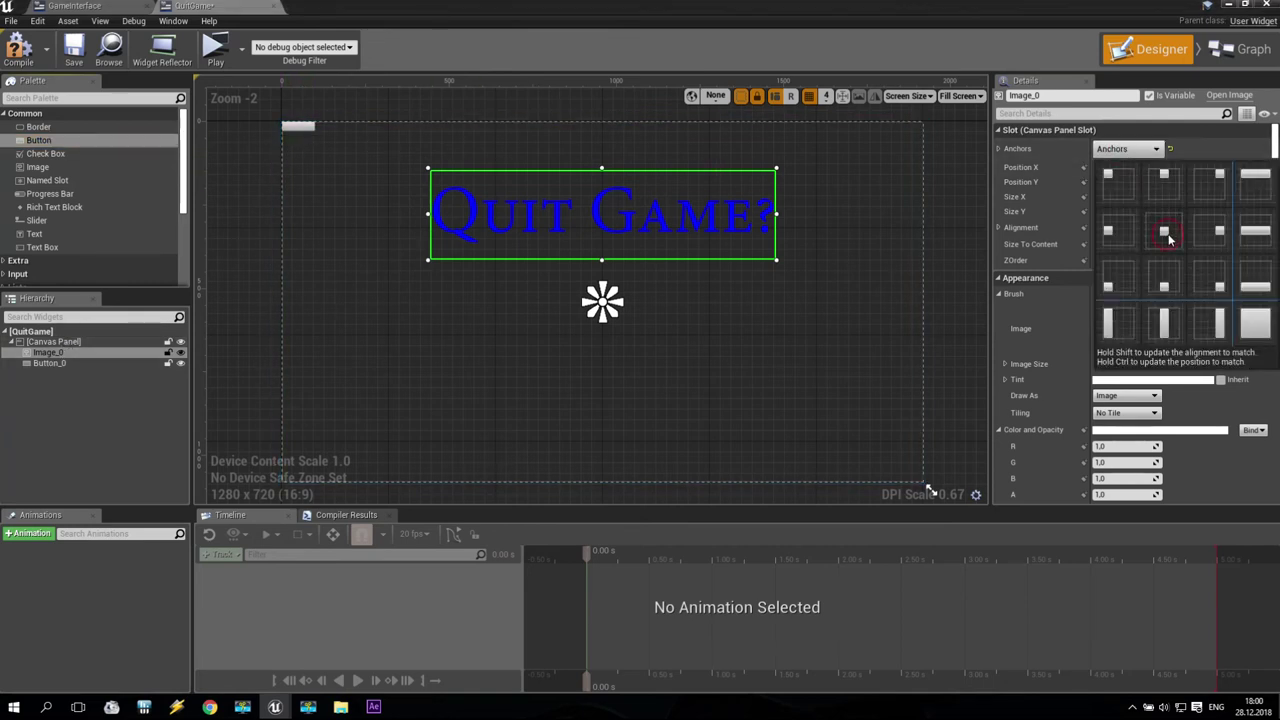
drag(305, 130, 414, 301)
- Set the new button's size to 256 by 256
click(1115, 197)
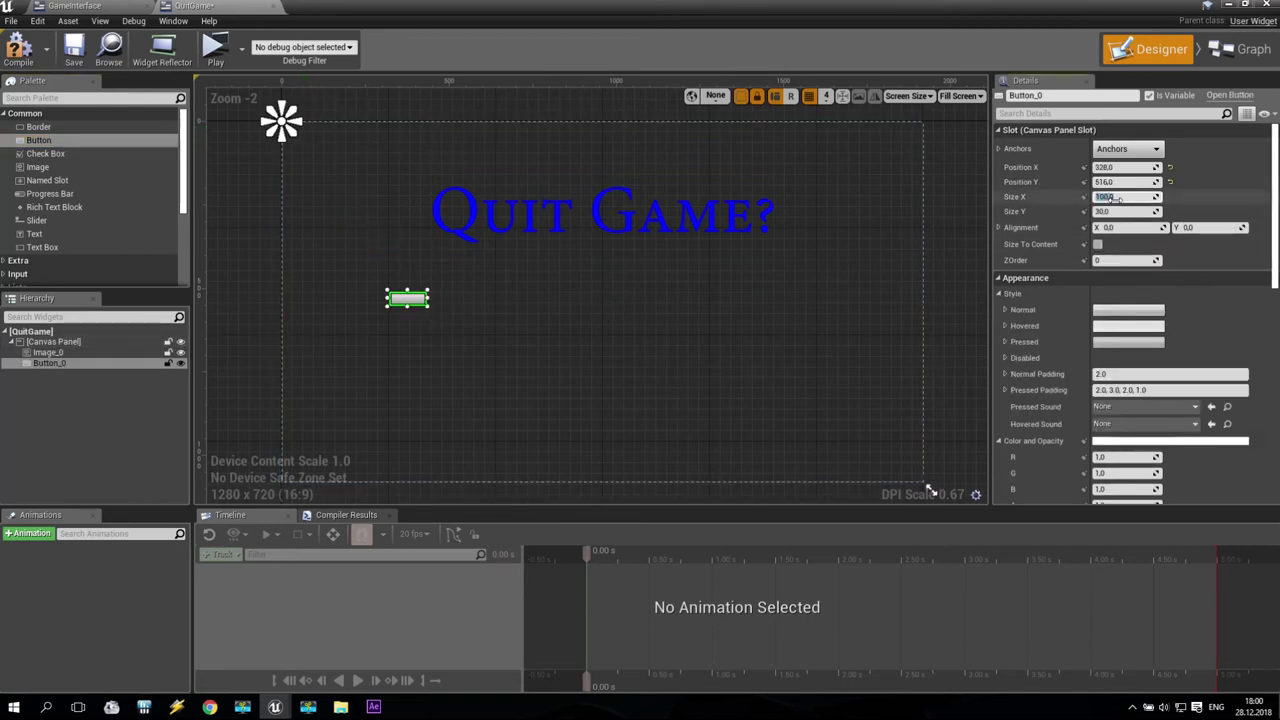
text(256)
click(1119, 211)
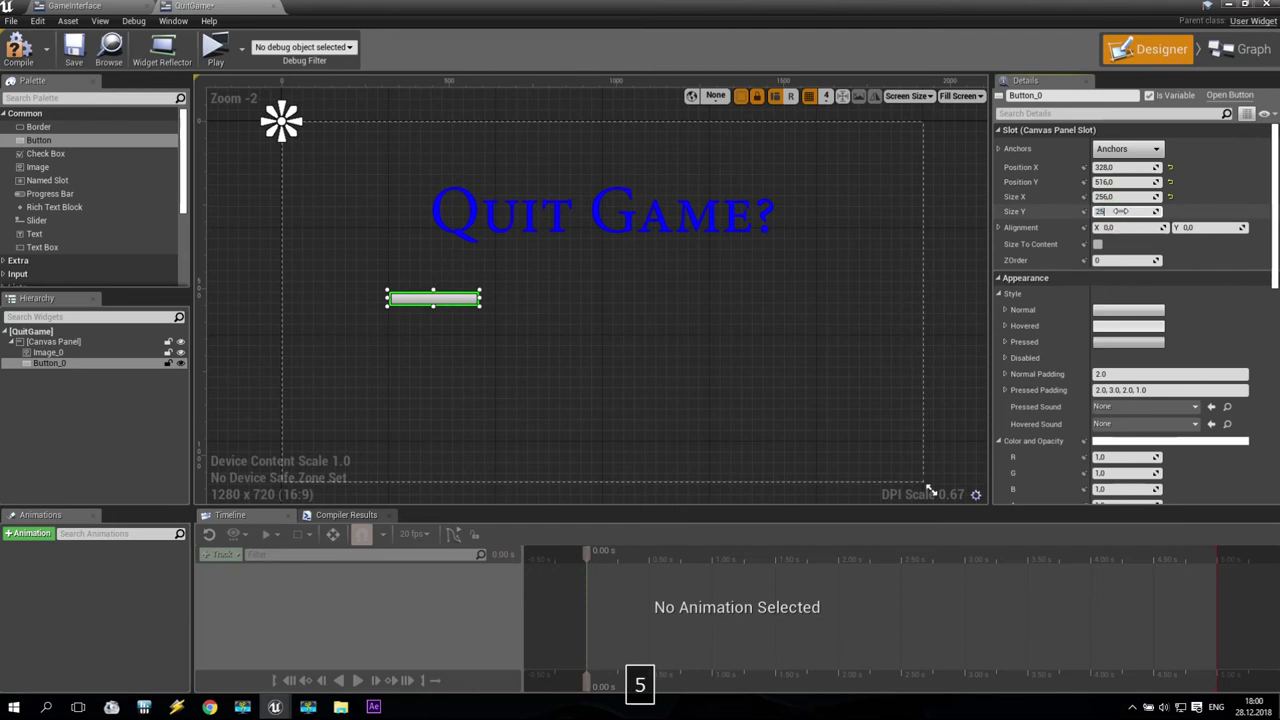
key(Return)
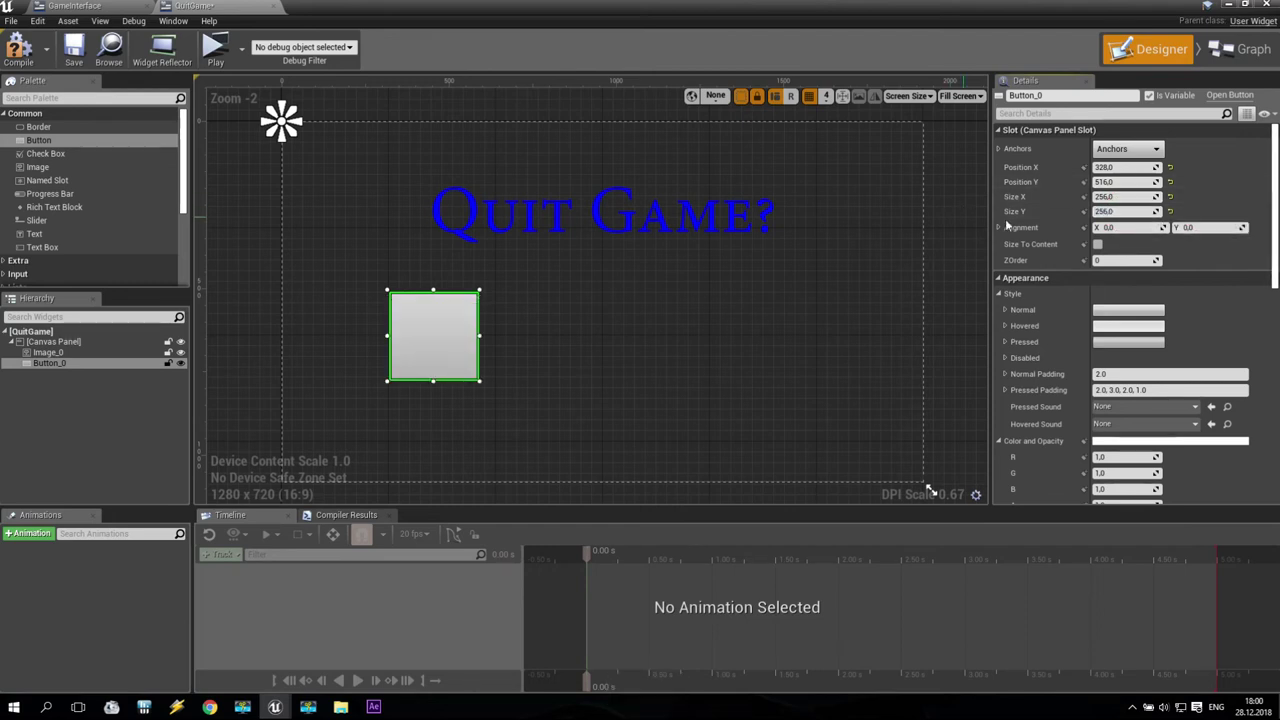
- Set the button's Normal style image to the outlined Yes texture Comp_7_00001
click(1004, 310)
click(1195, 336)
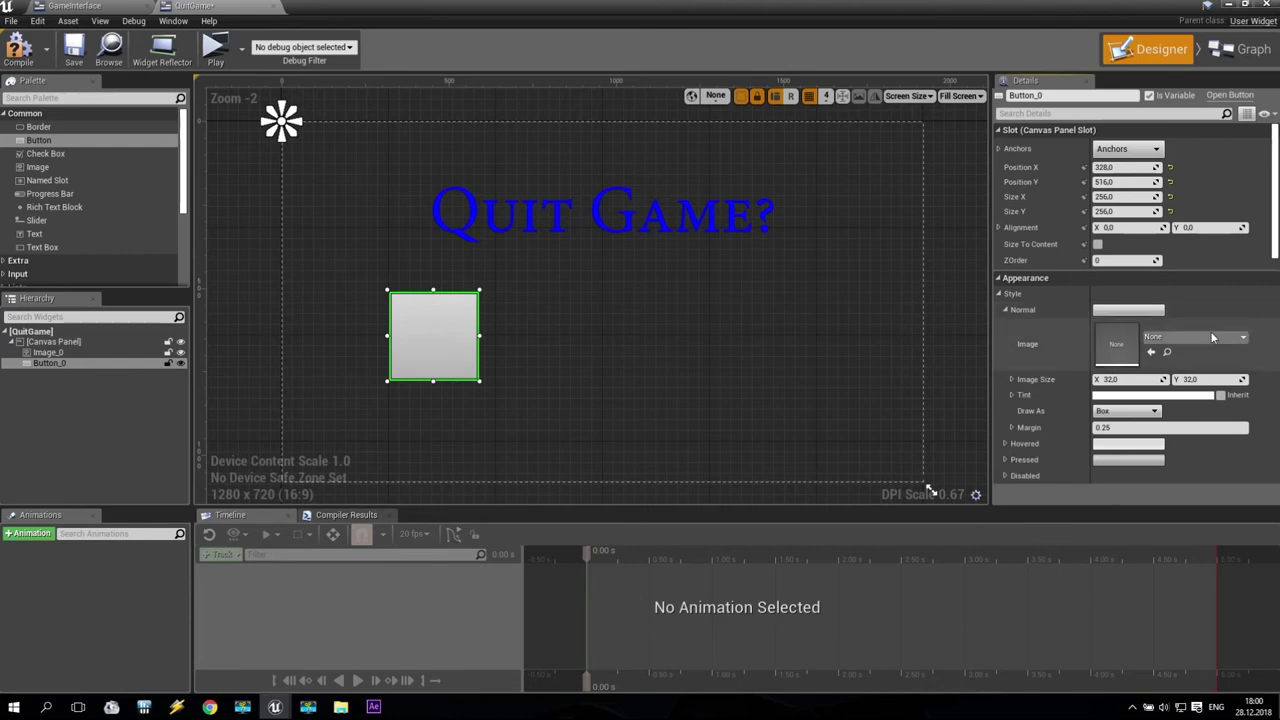
click(1210, 331)
click(1003, 561)
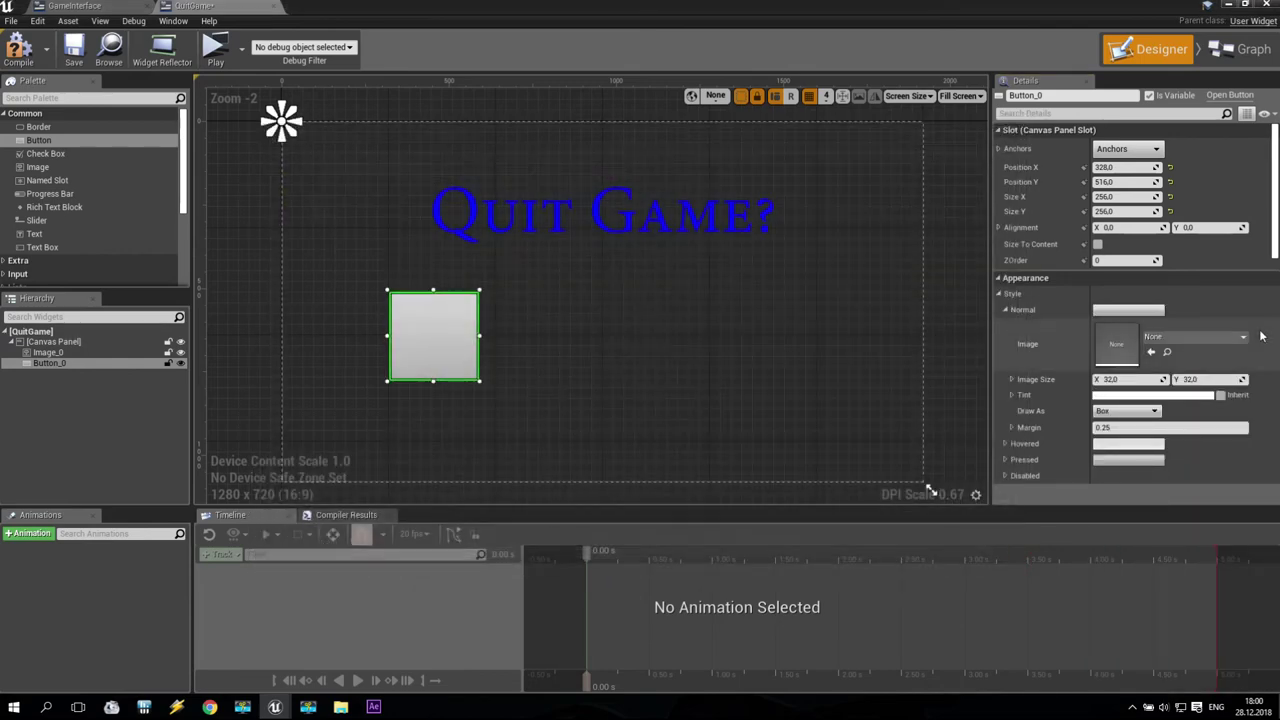
click(1241, 342)
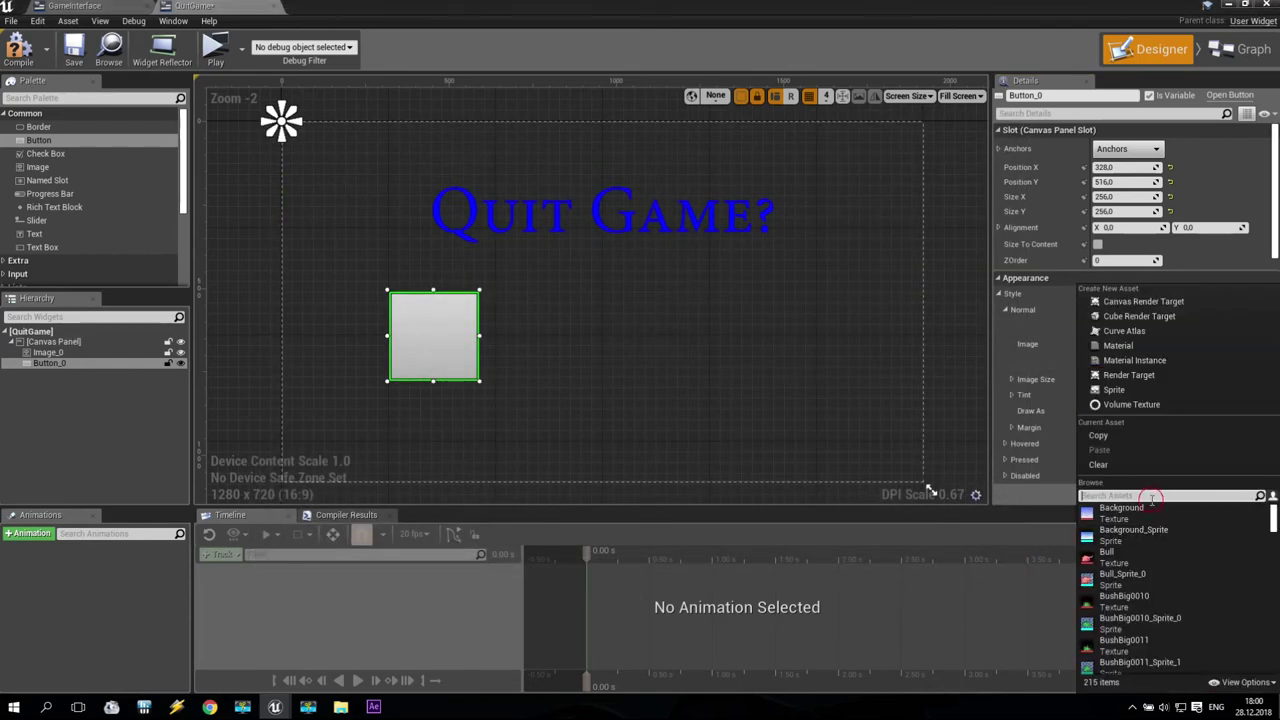
text(com)
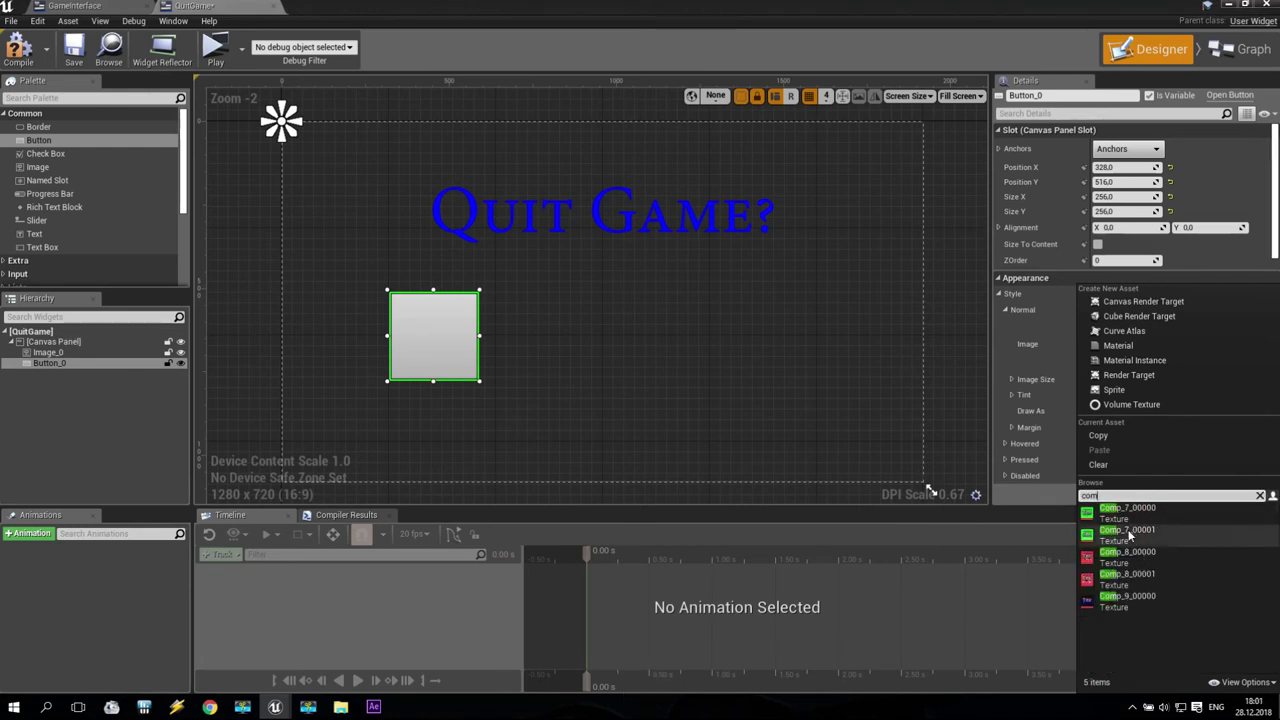
ctrl+scroll(1130, 540, up, 4)
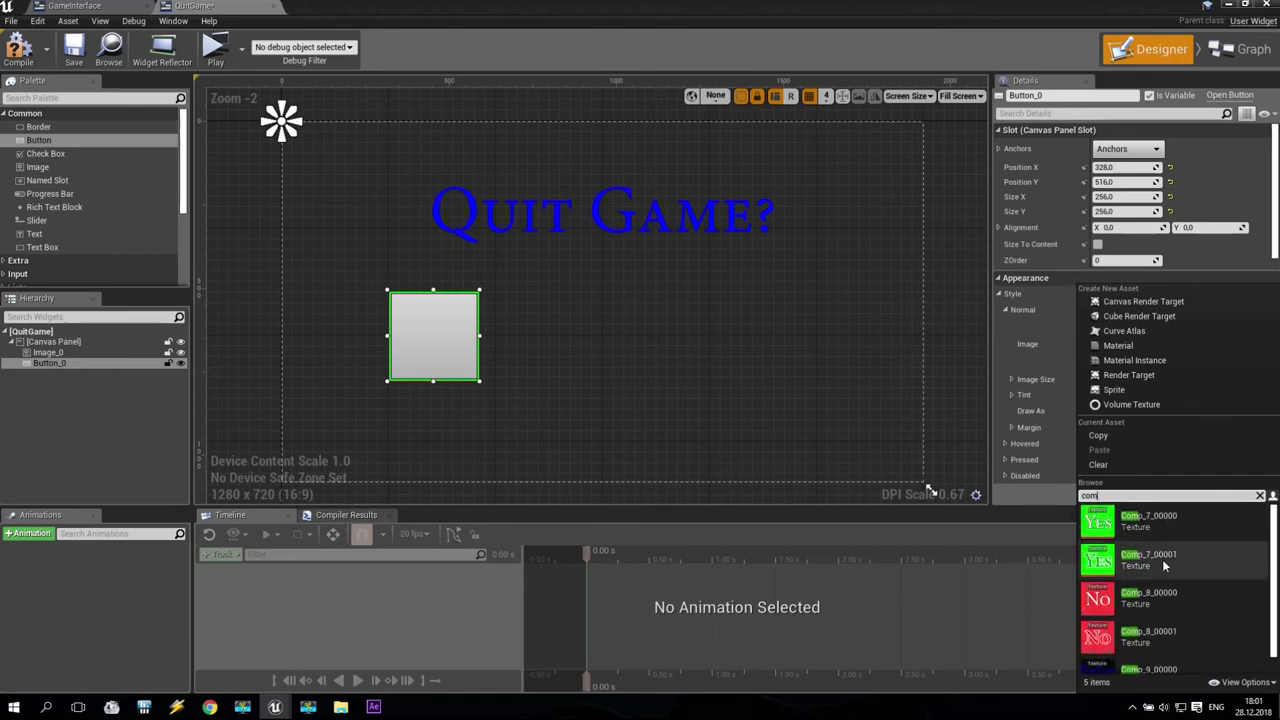
ctrl+scroll(1162, 559, down, 2)
ctrl+scroll(1162, 559, up, 2)
click(1135, 565)
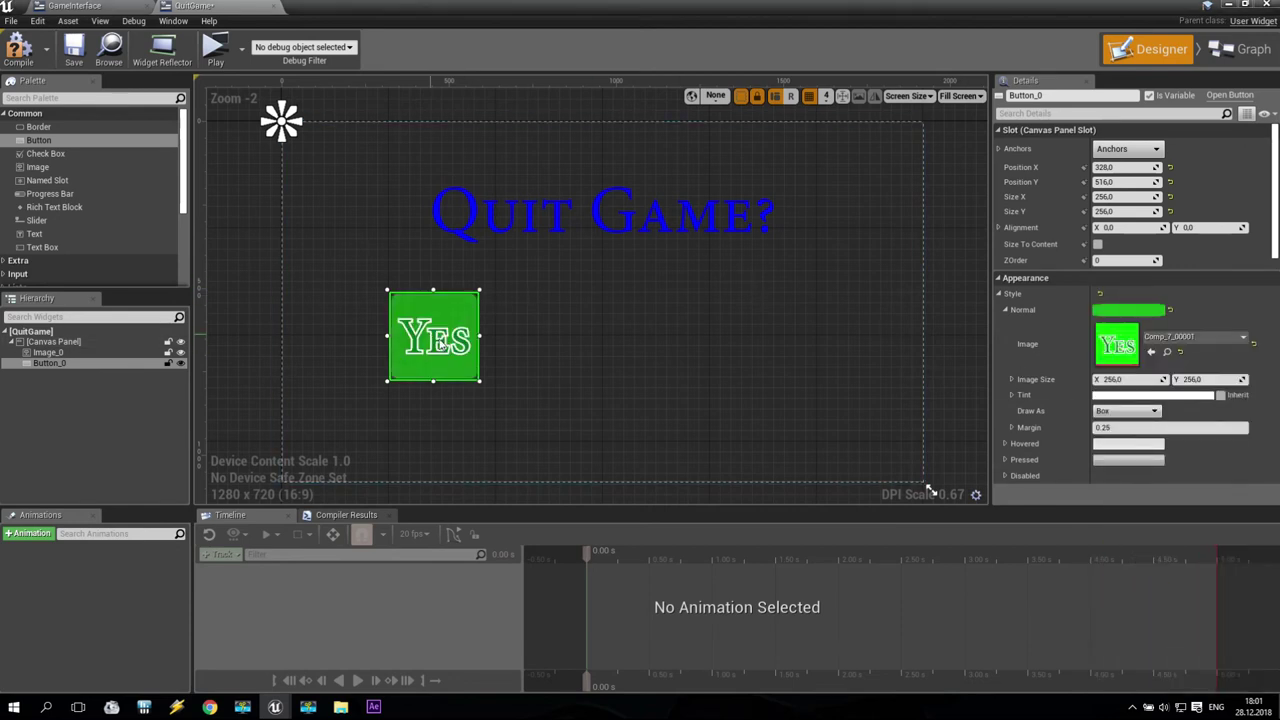
- Set the button's Hovered style image to the solid Yes texture Comp_7_00000
click(1005, 310)
click(1004, 326)
click(1219, 352)
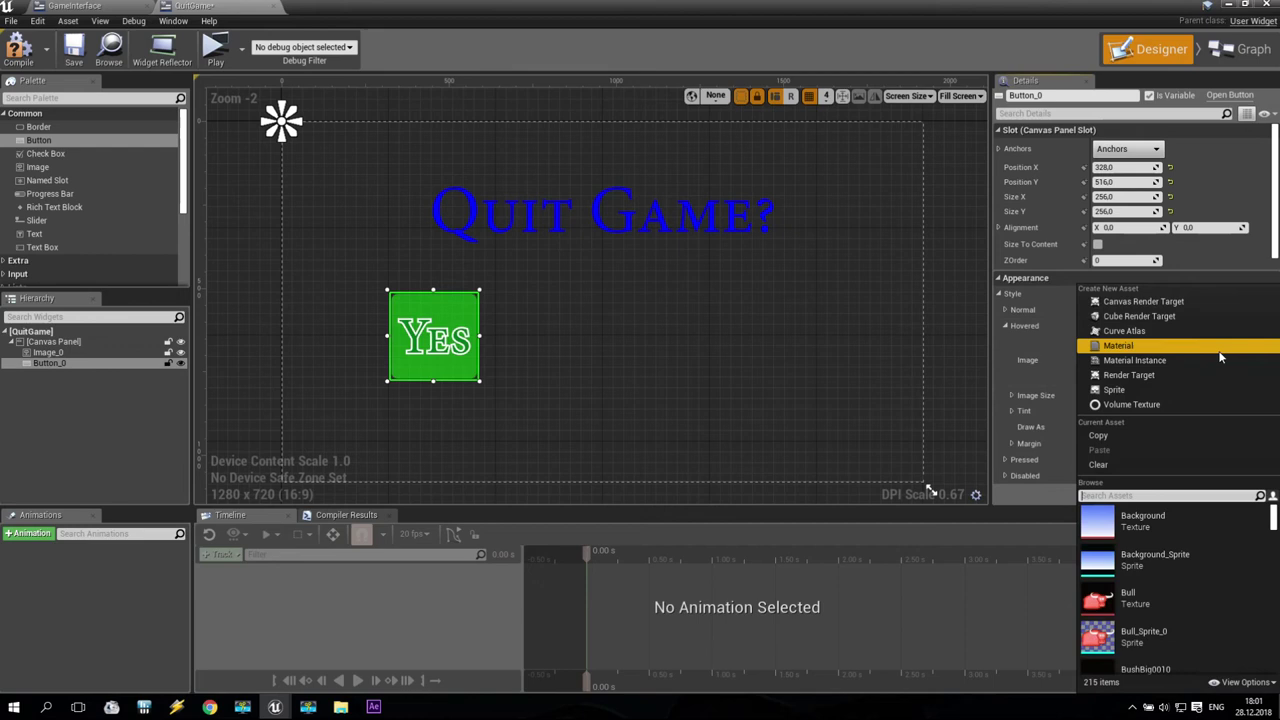
click(1158, 495)
text(com)
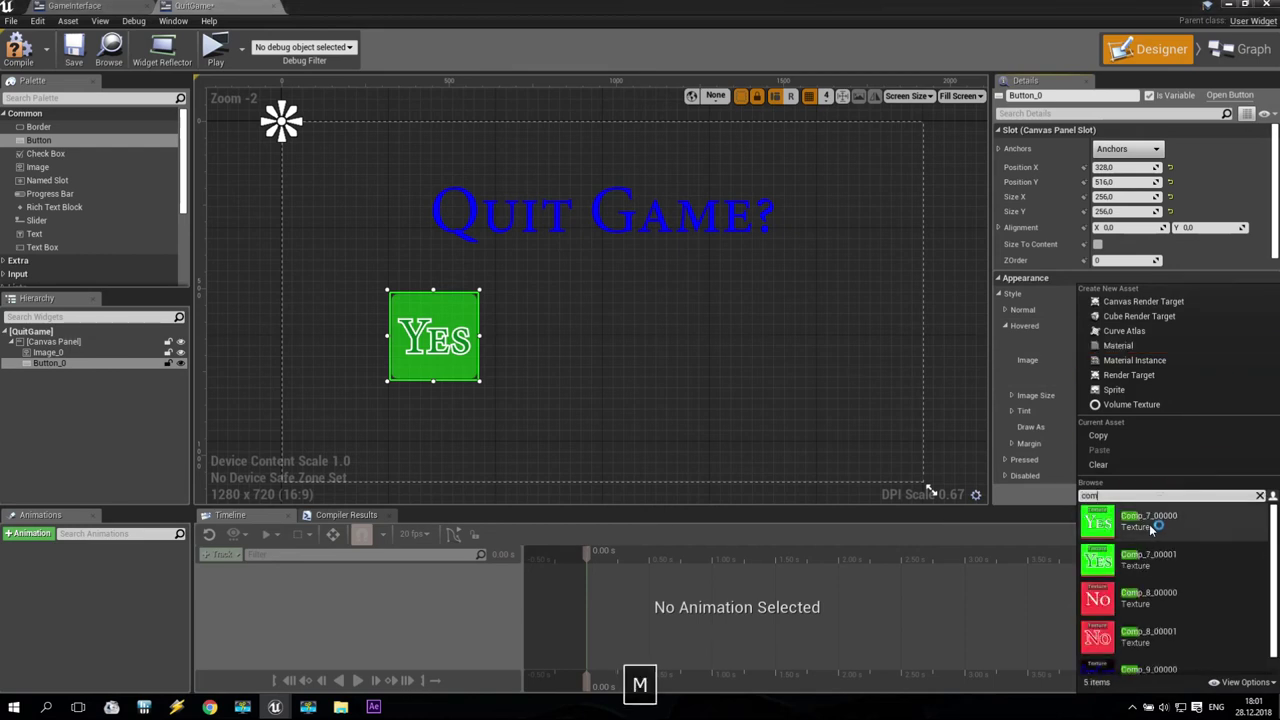
click(1138, 528)
click(1008, 327)
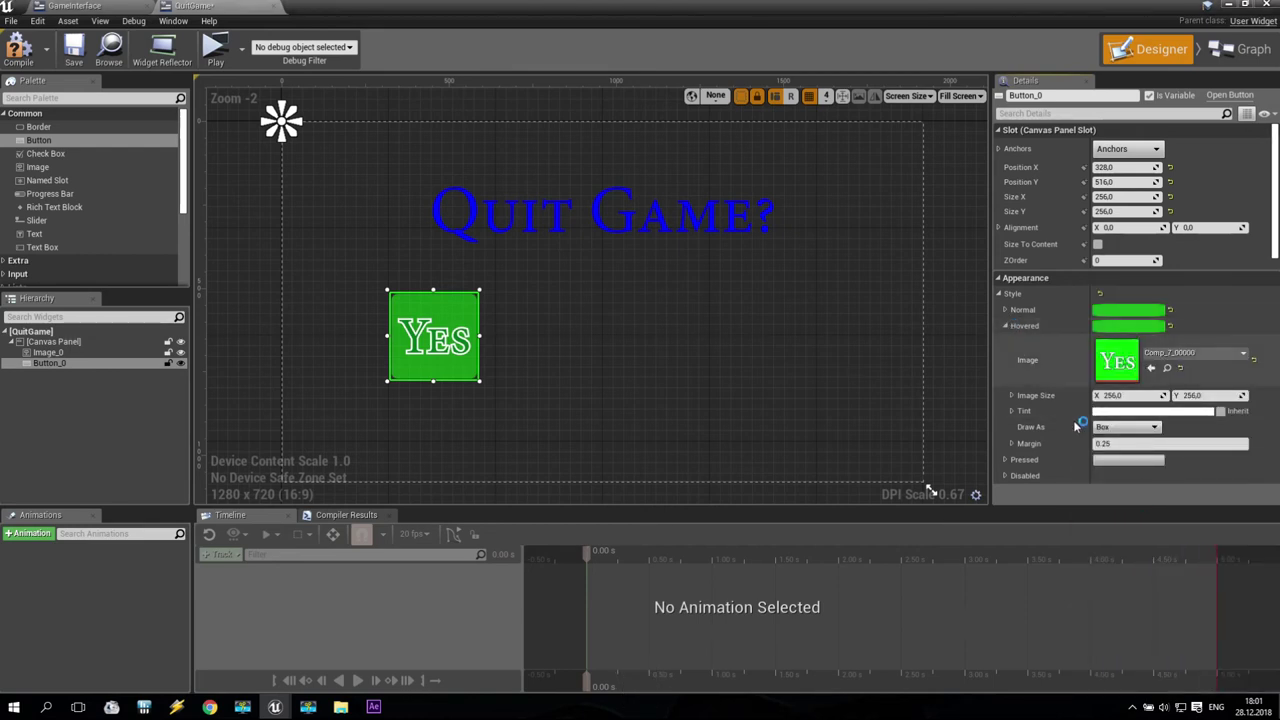
- Set Draw As to Image for both the Hovered and Normal styles of the Yes button
click(1127, 427)
click(1120, 480)
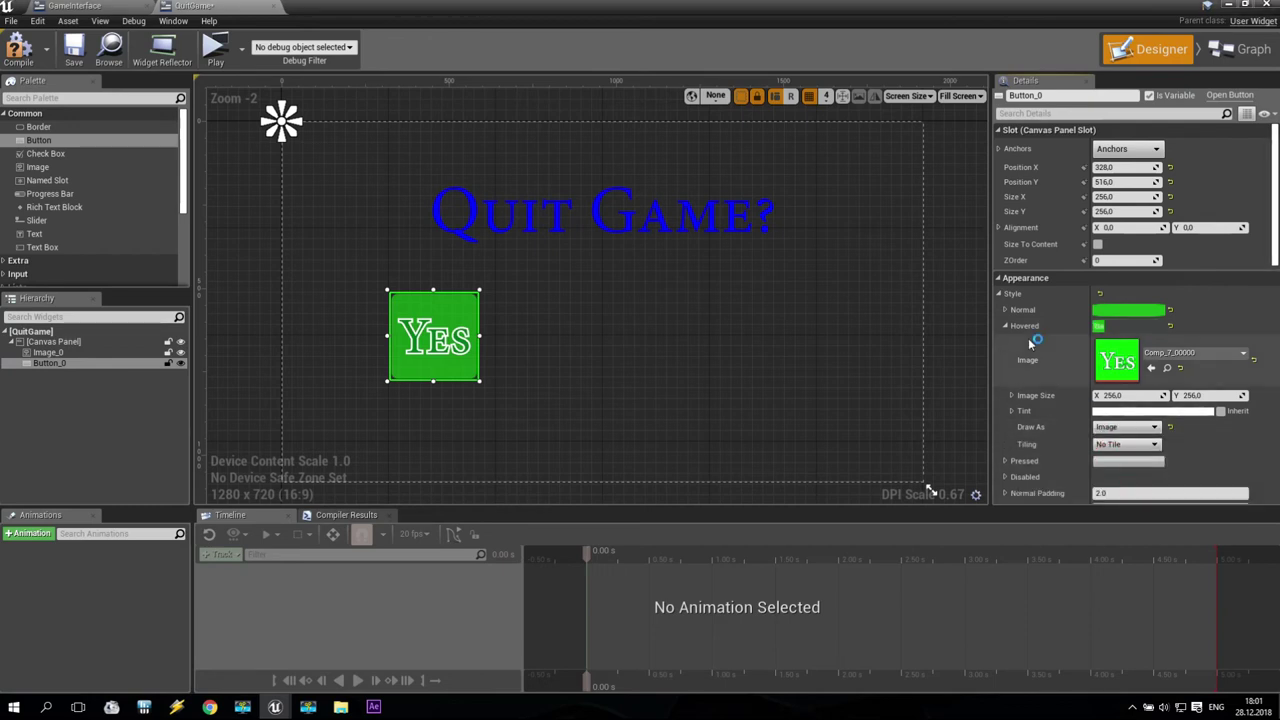
click(1005, 309)
click(1125, 411)
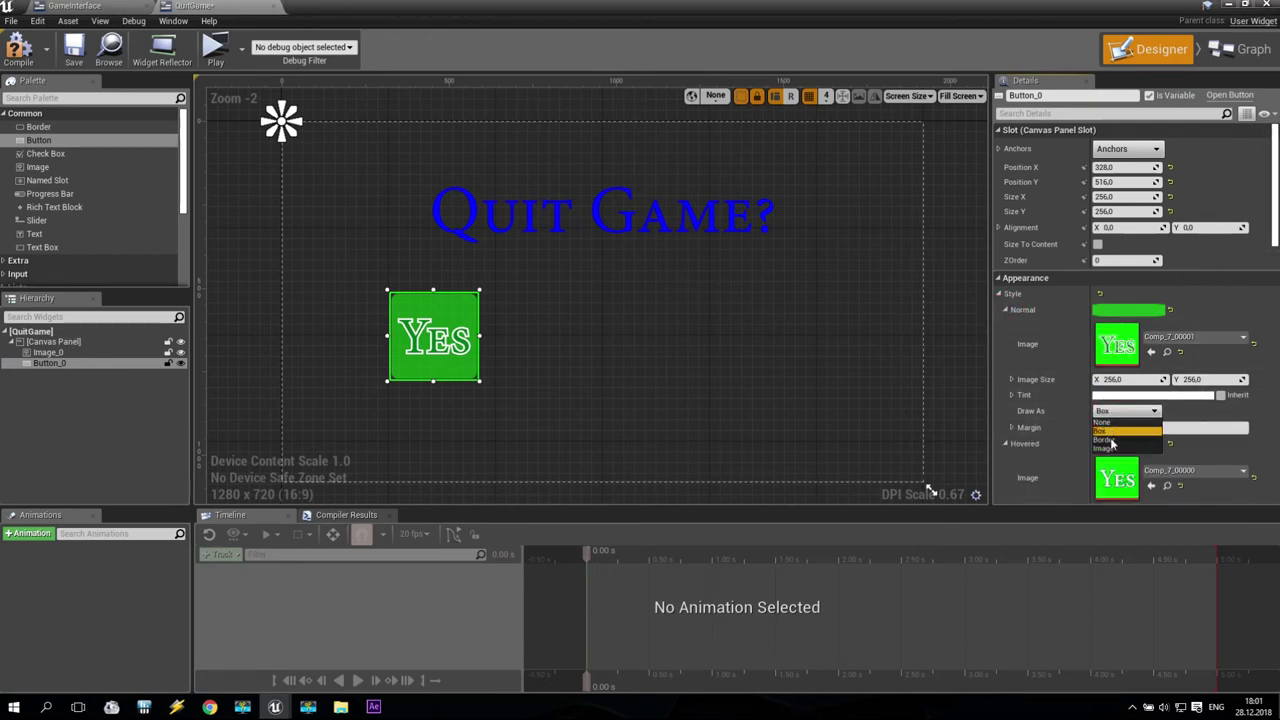
click(1104, 448)
click(1005, 309)
click(1005, 326)
- Set the Yes button's Pressed style image to the solid Yes texture Comp_7_00000, drawn as Image
click(1005, 341)
click(1185, 369)
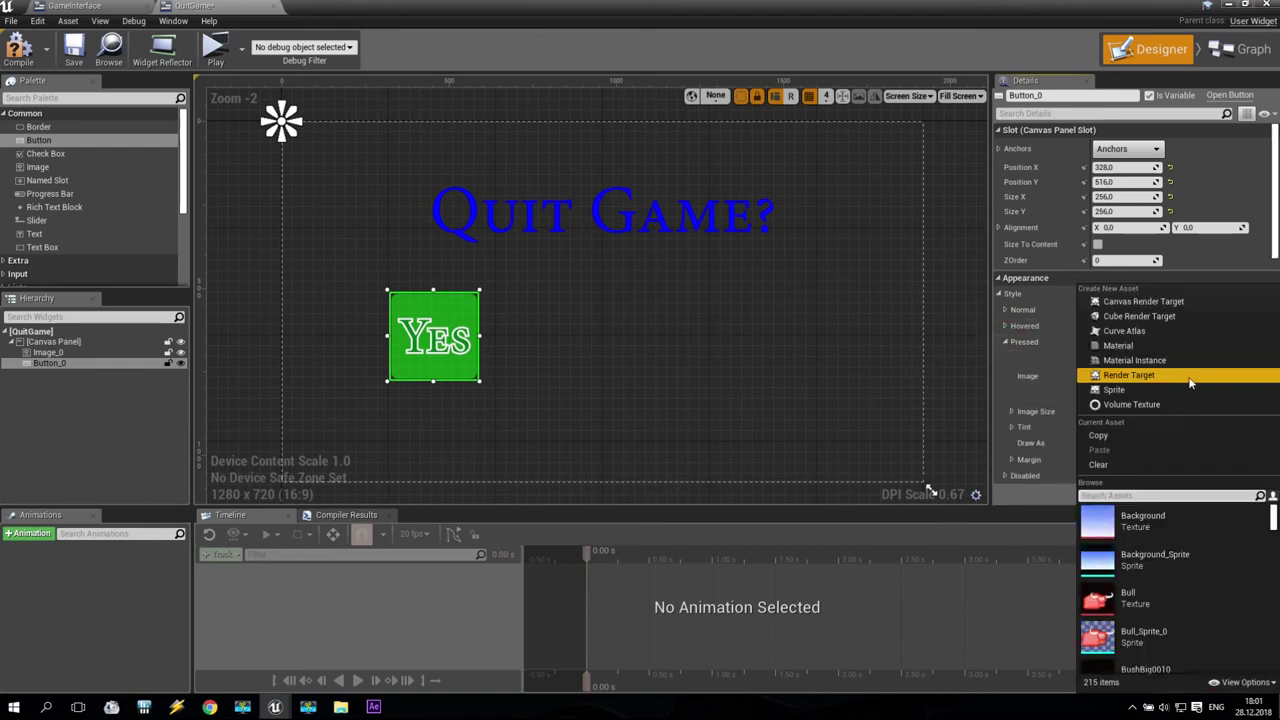
text(c)
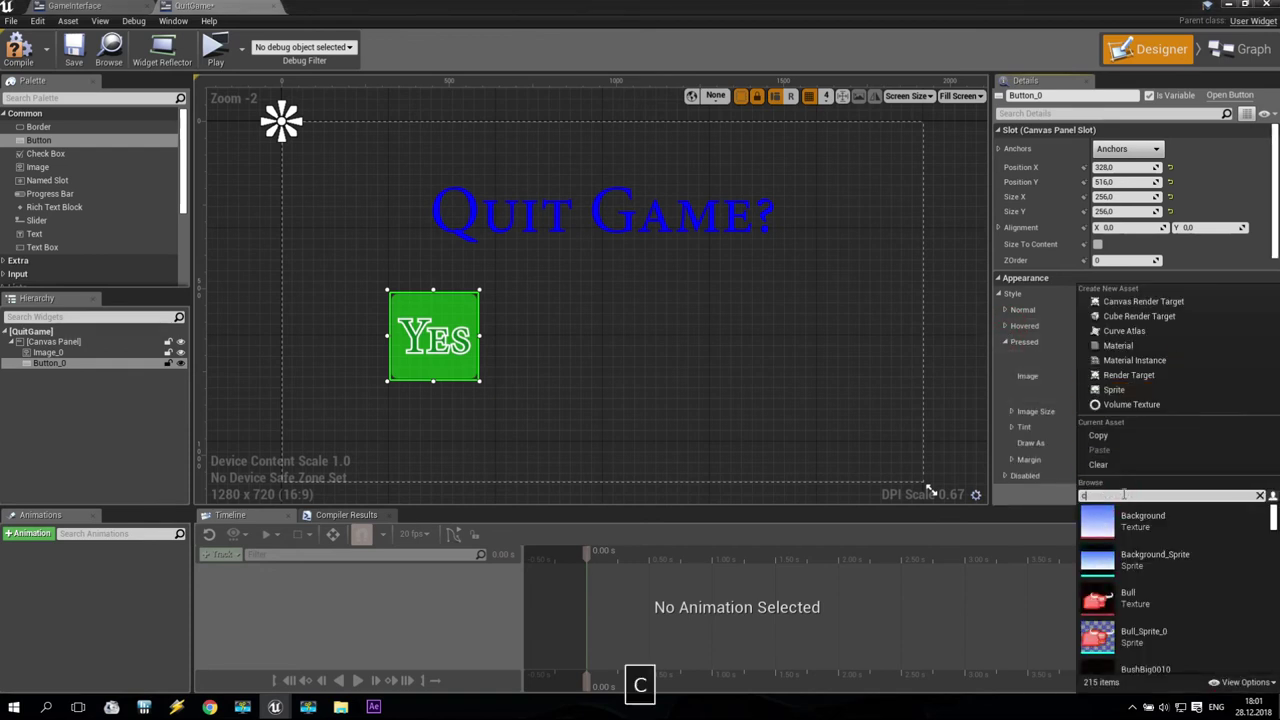
text(o)
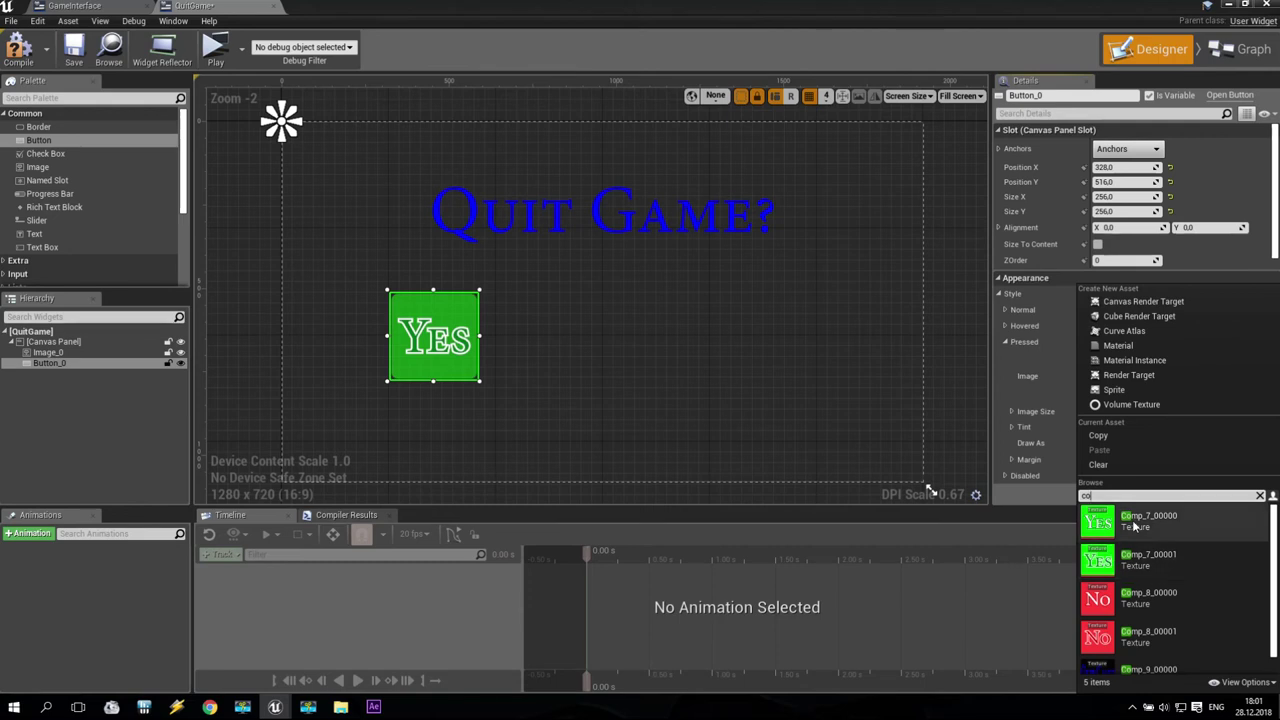
click(1140, 521)
click(1125, 443)
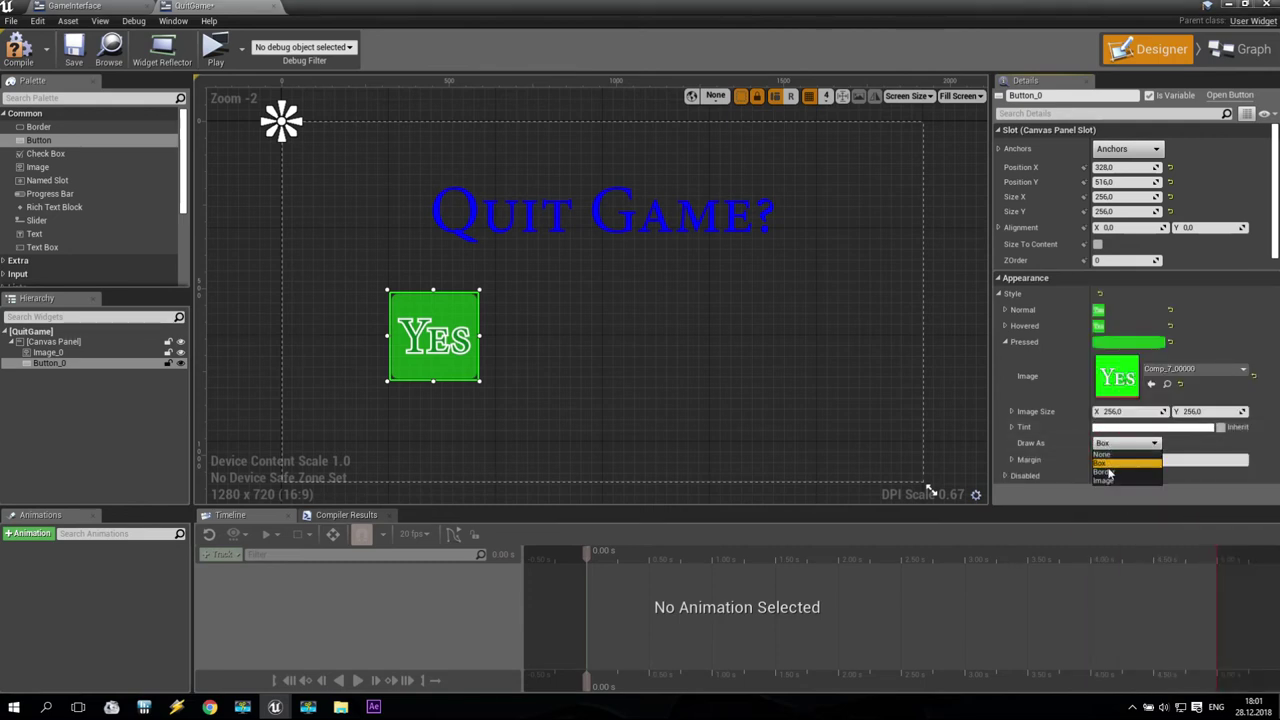
click(1115, 487)
click(1005, 342)
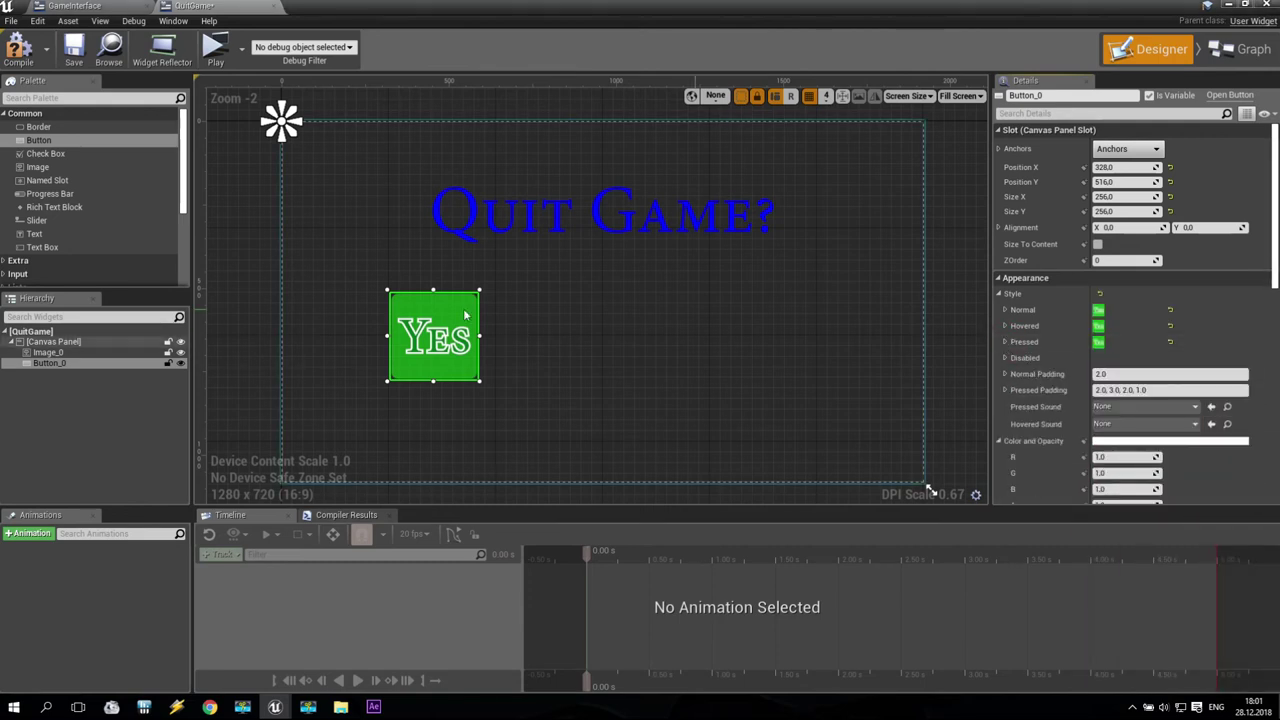
- Move the Yes button below the title's right end with its anchor at the canvas centre, and add a second button to the canvas panel
drag(461, 352, 699, 365)
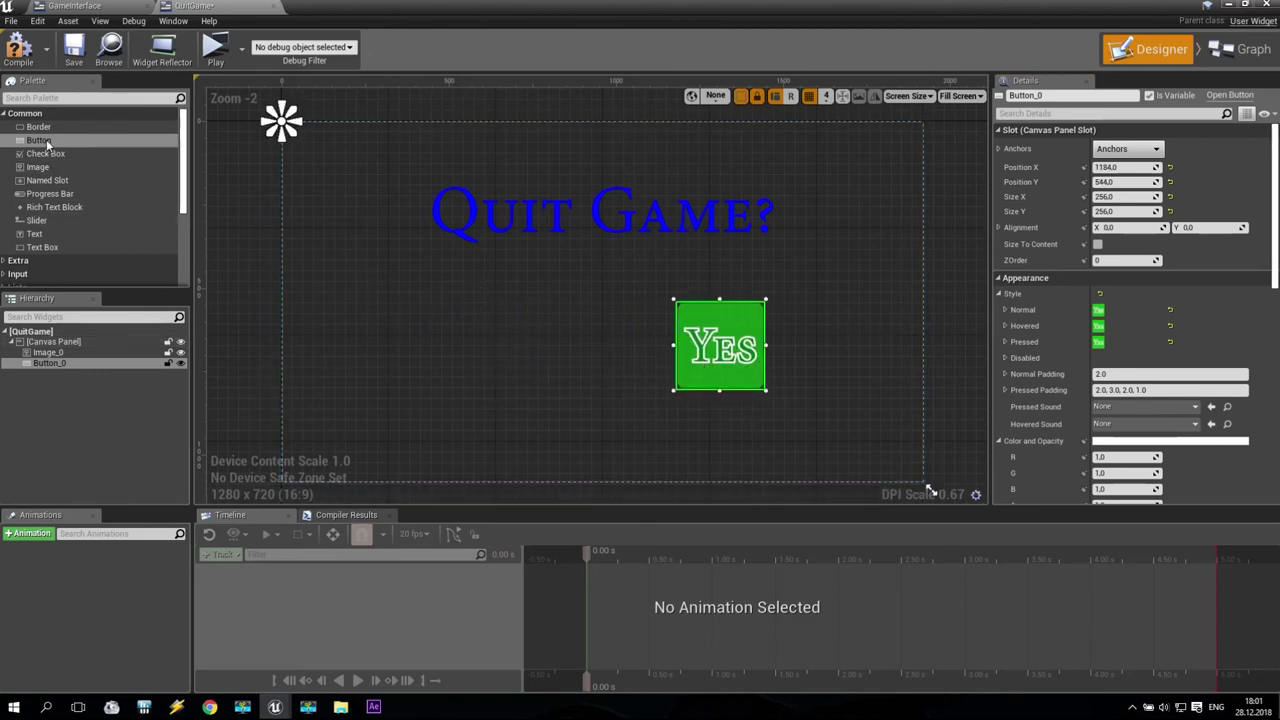
drag(37, 142, 58, 346)
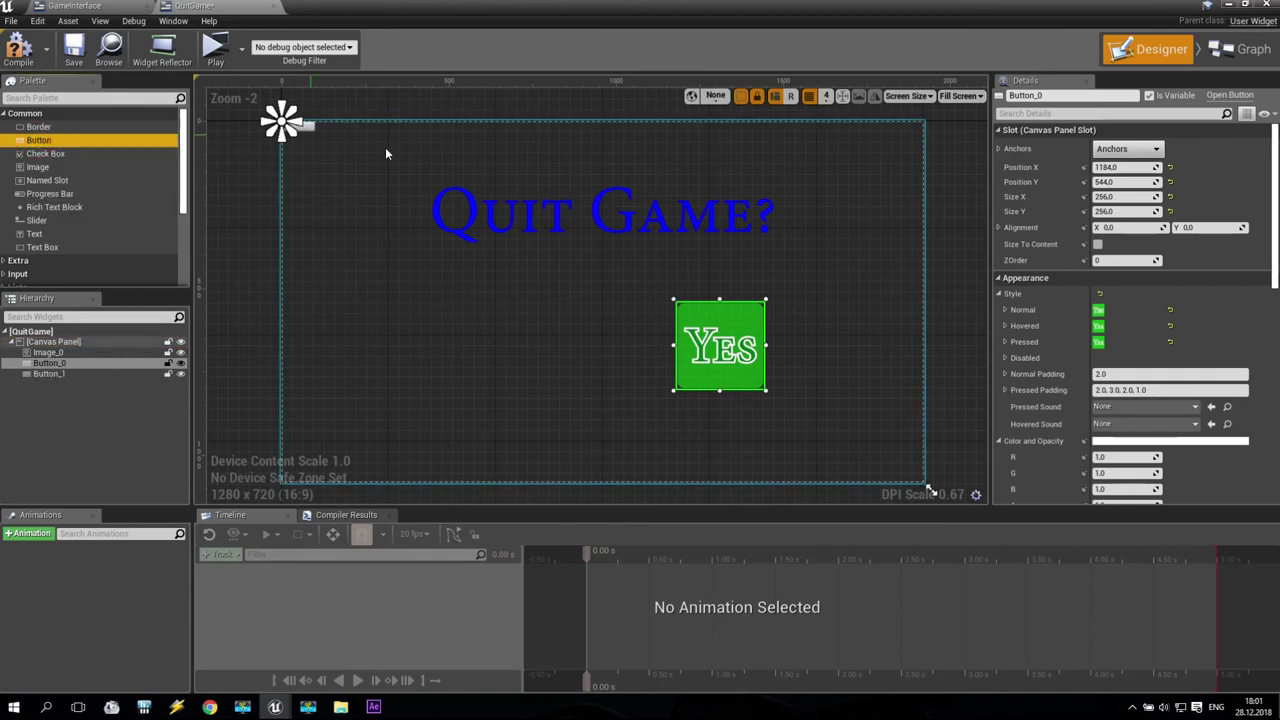
click(1128, 148)
click(1163, 229)
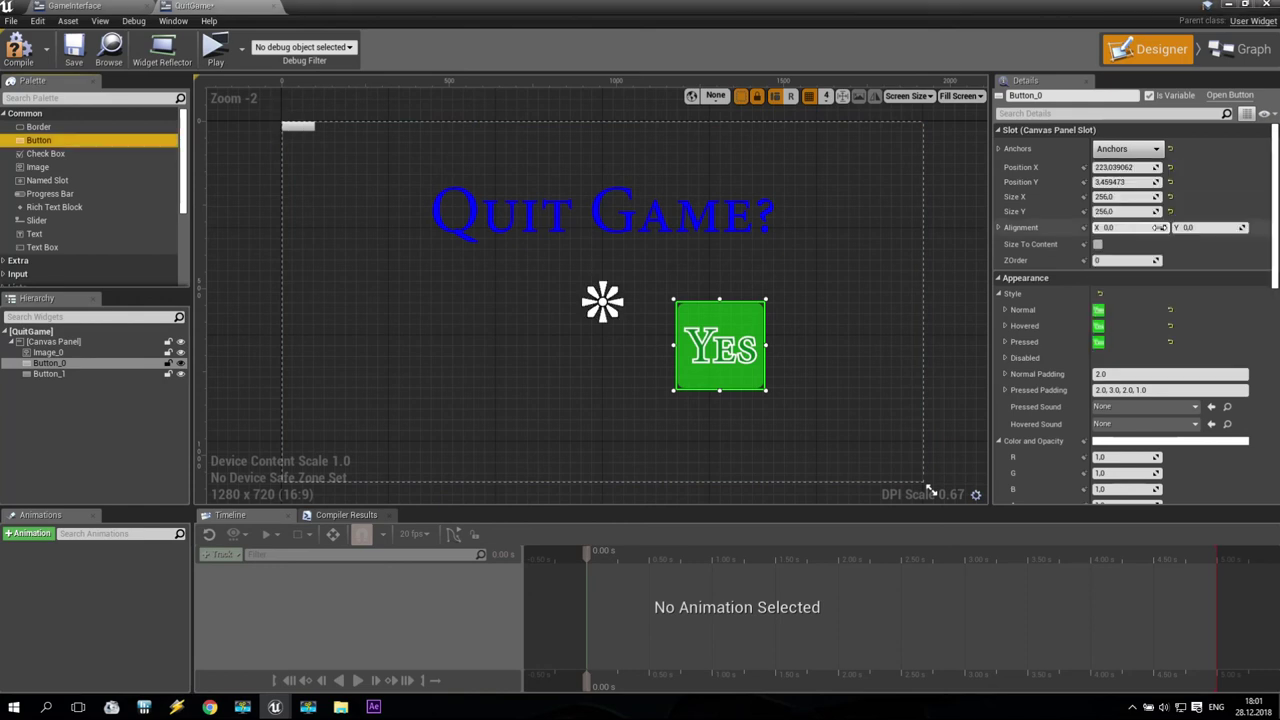
- Size the second button to 256 by 256 and place it below the title's left part, at about X 412, Y 464
drag(298, 126, 465, 330)
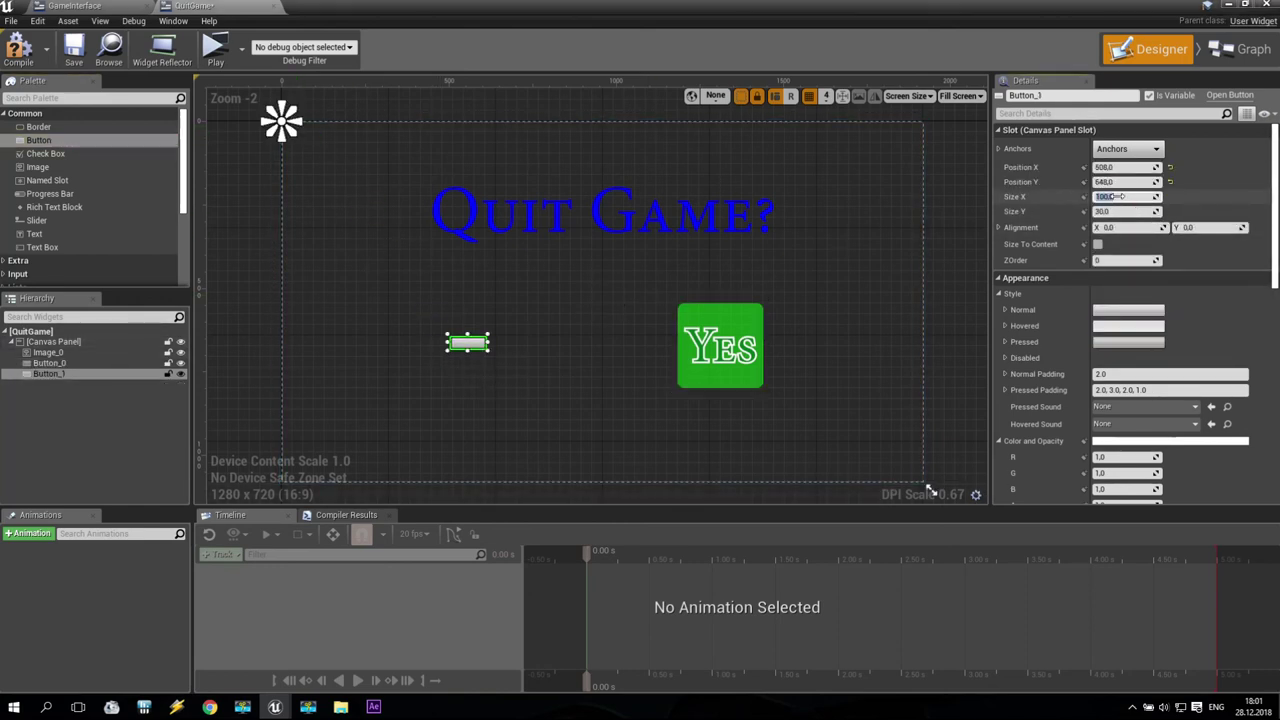
click(1119, 197)
text(256)
click(1113, 212)
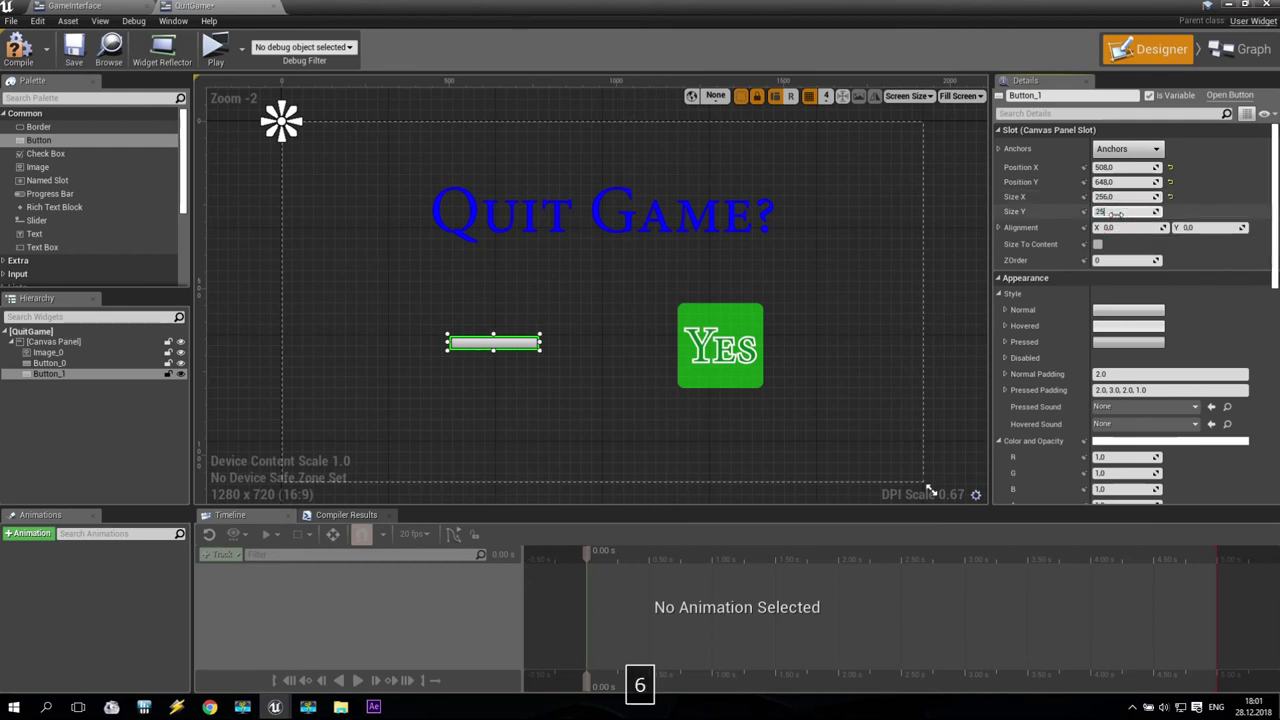
text(256)
key(Return)
drag(508, 388, 476, 325)
- Set the second button's Normal style image to the outlined No texture Comp_8_00001
click(1002, 311)
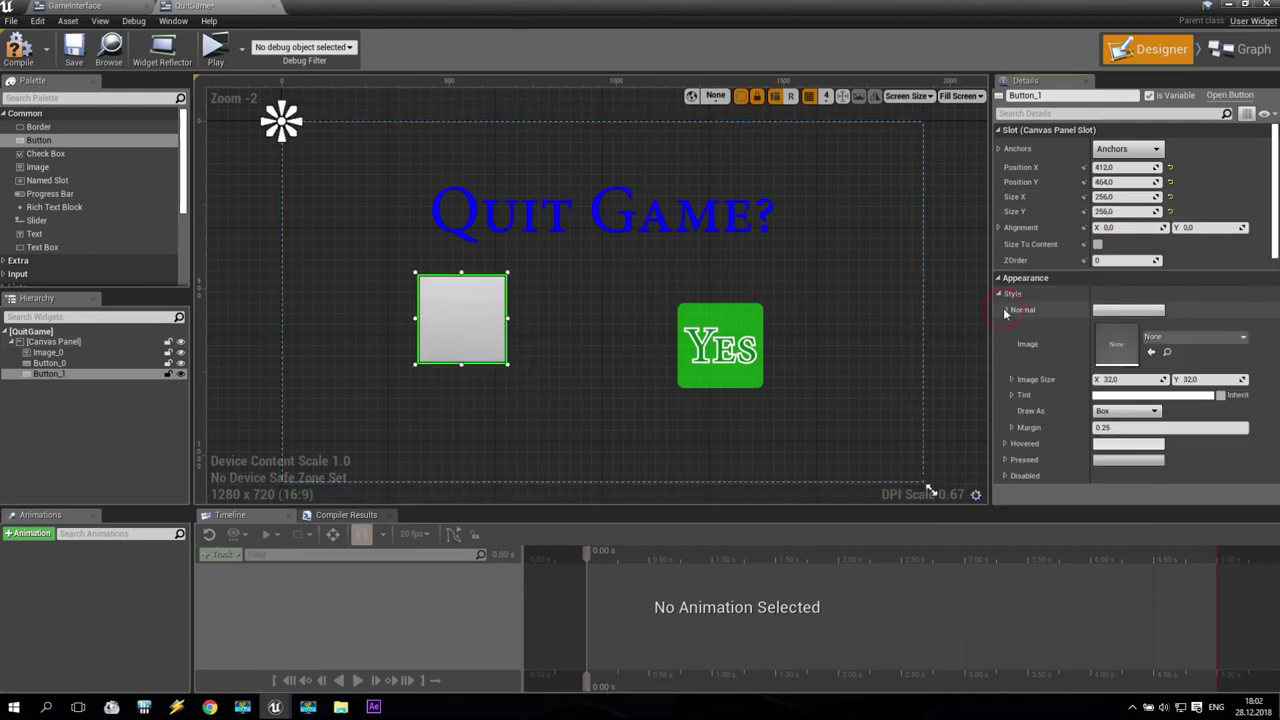
click(1195, 340)
click(1133, 496)
text(com)
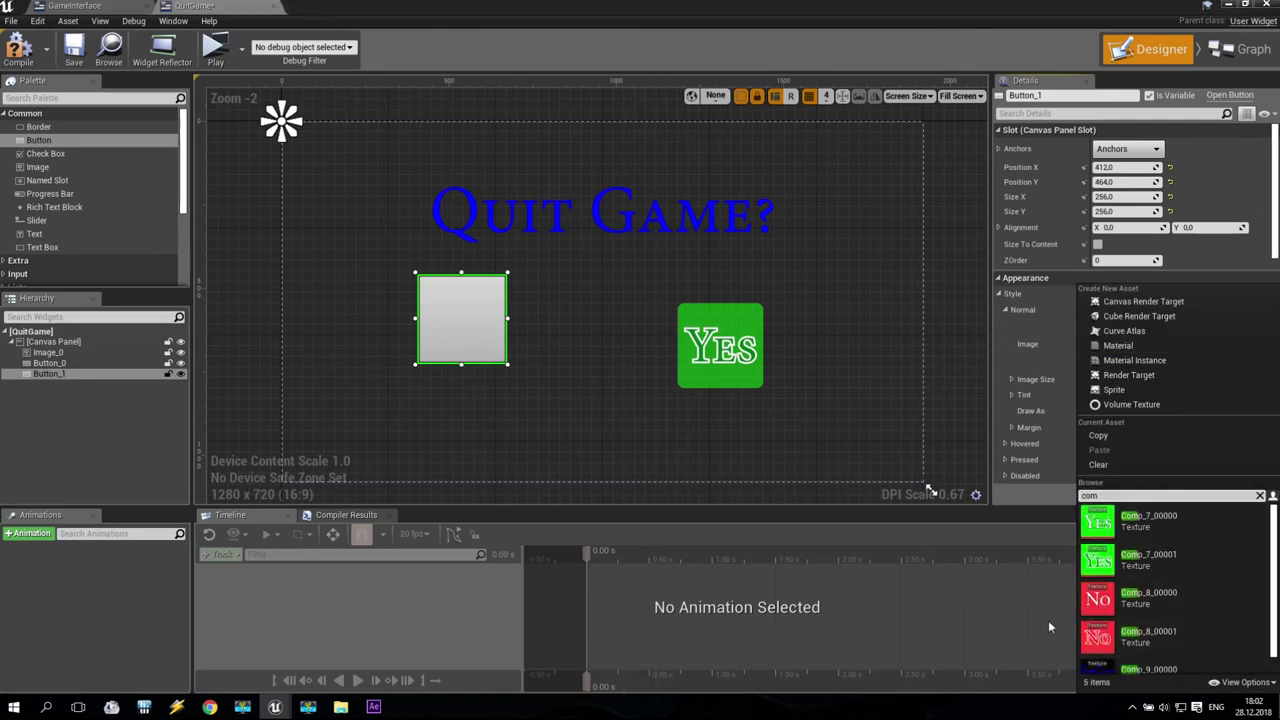
click(1125, 636)
click(1003, 309)
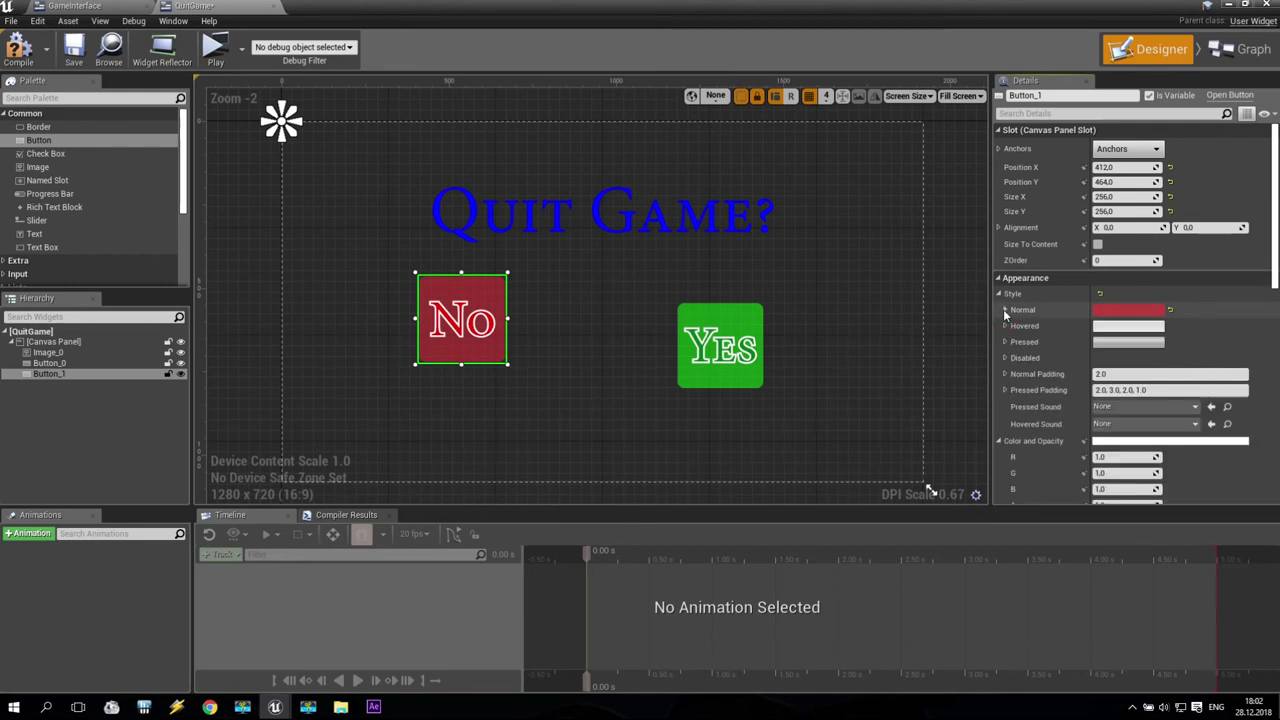
- Set the No button's Hovered style image to the solid No texture Comp_8_00000
click(1004, 325)
click(1195, 362)
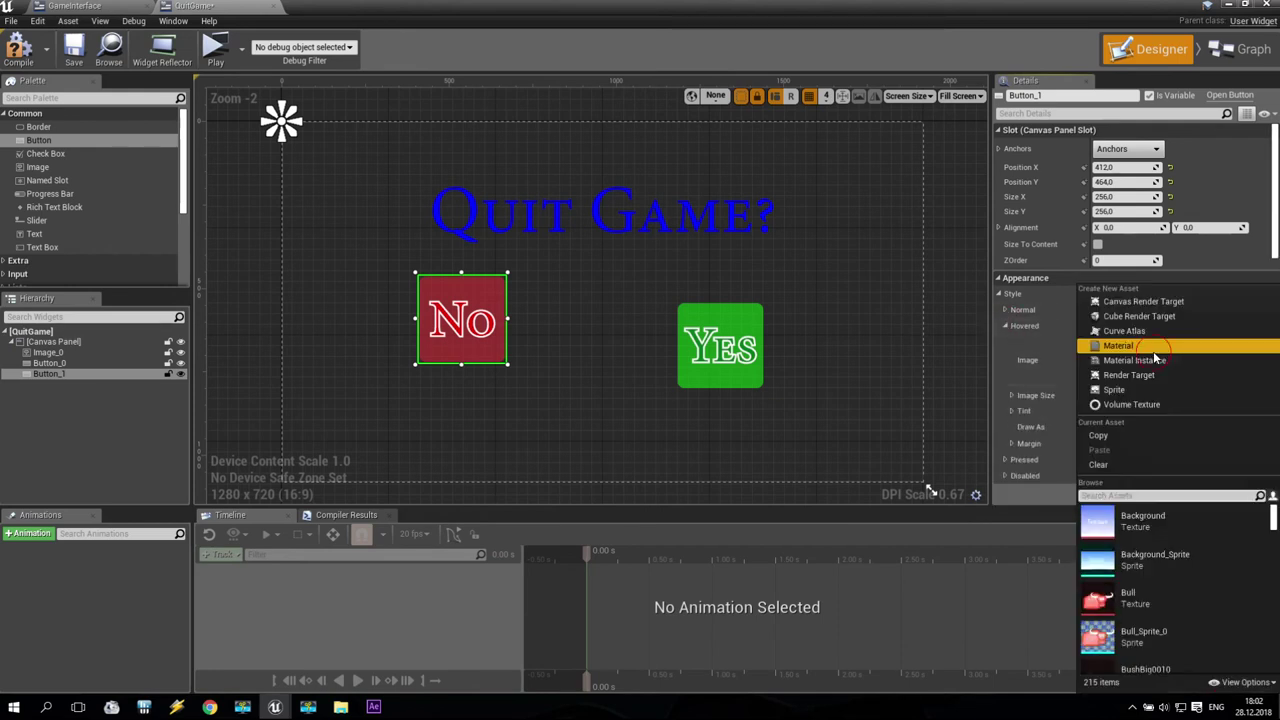
click(1159, 496)
text(com)
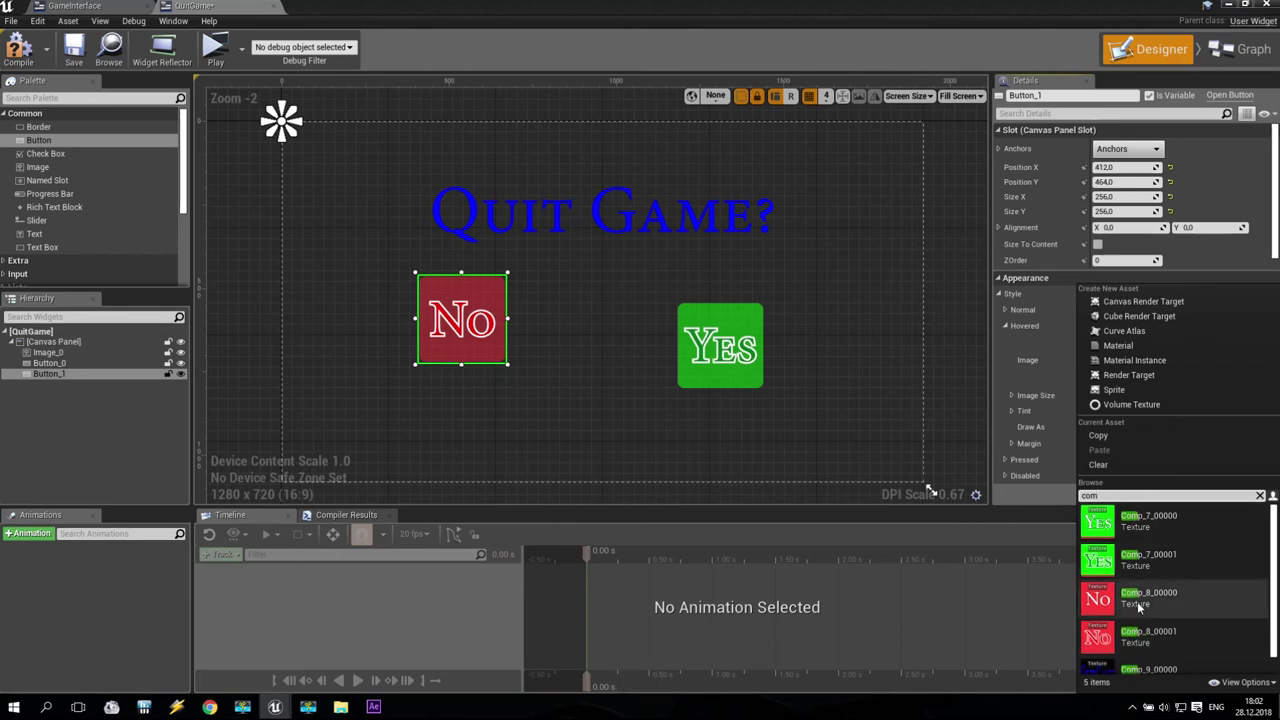
click(1138, 605)
click(1004, 325)
- Set the No button's Pressed style image to the solid No texture Comp_8_00000, drawn as Image
click(1004, 341)
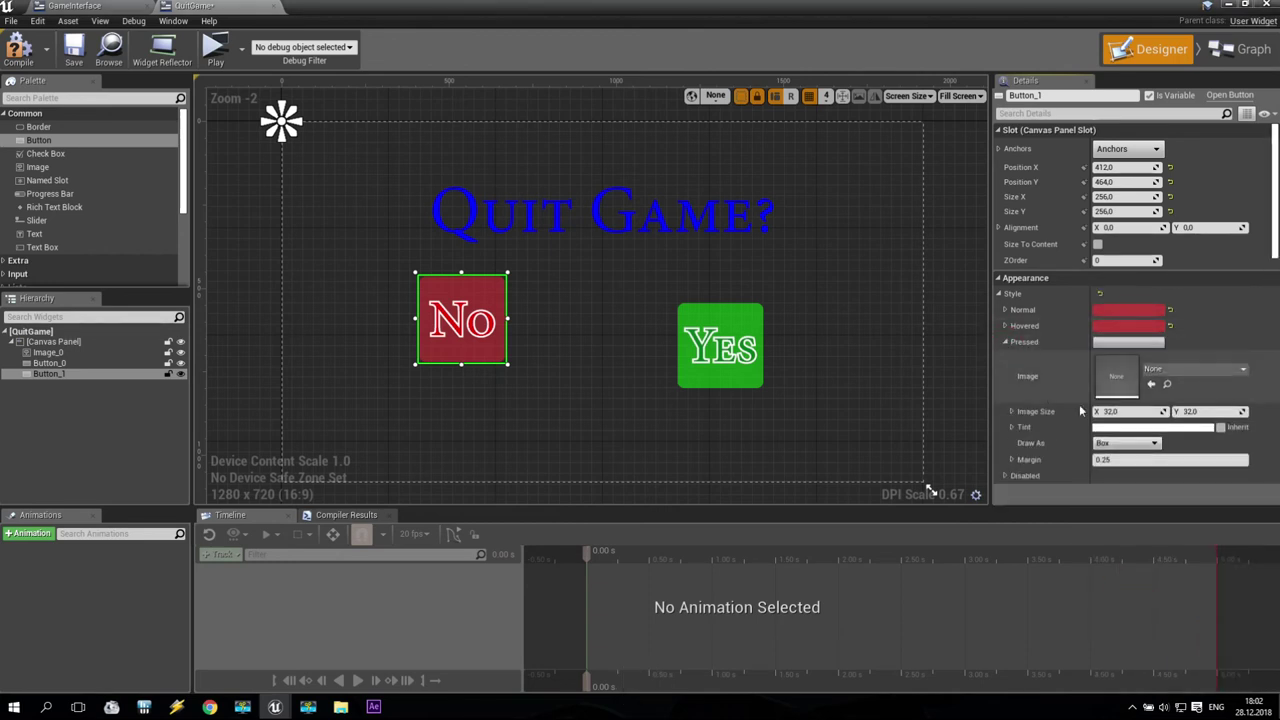
click(1197, 373)
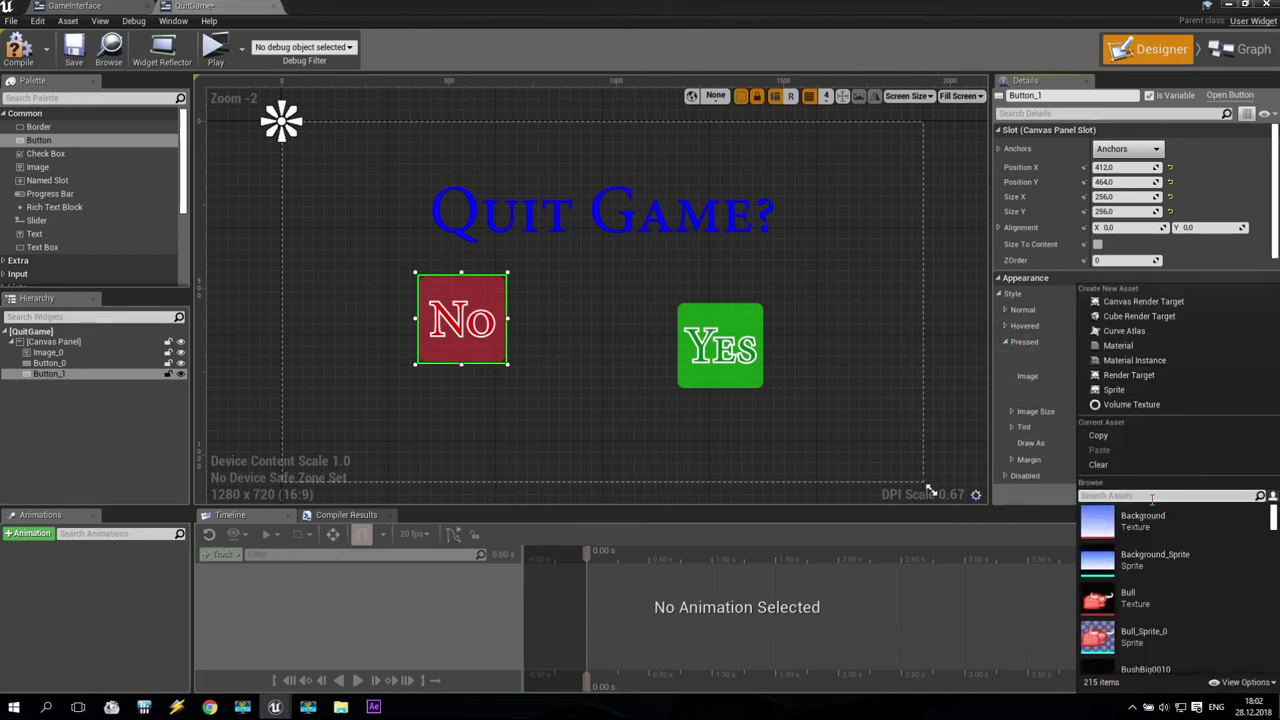
text(com)
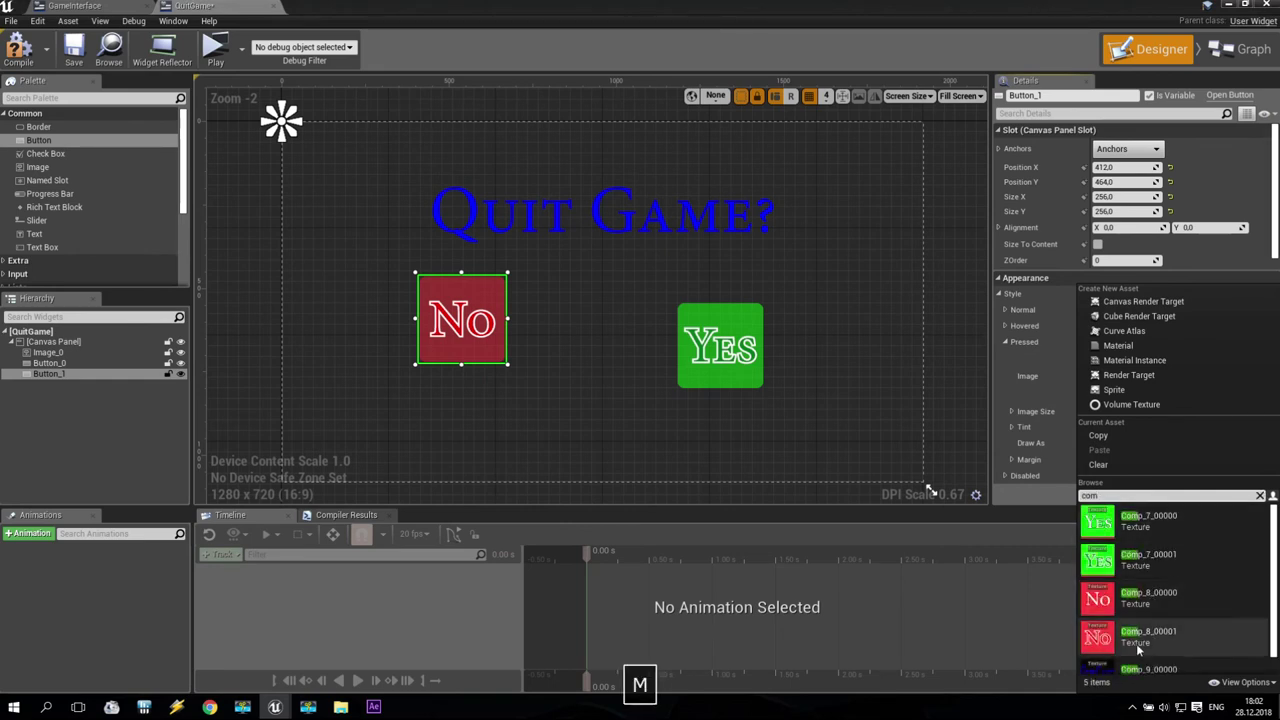
click(1148, 593)
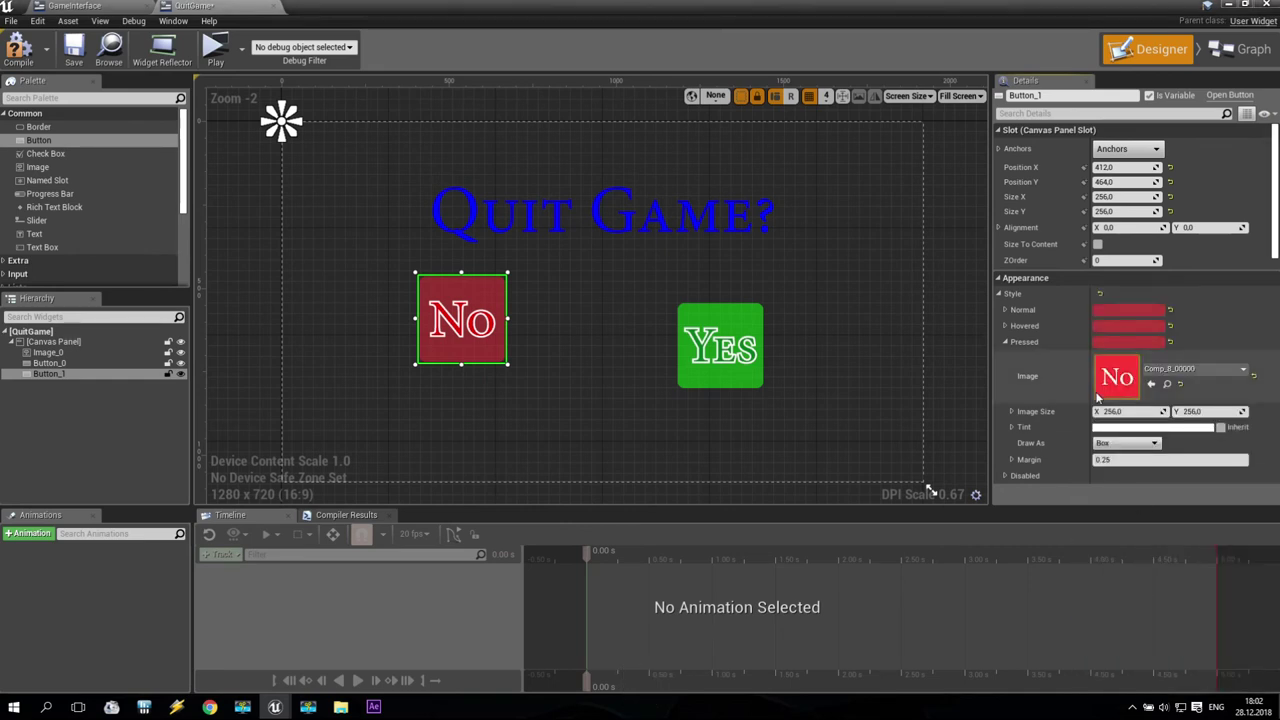
click(1103, 449)
click(1104, 477)
click(1005, 342)
- Set Draw As to Image for the No button's Hovered and Normal styles
click(1005, 325)
click(1113, 427)
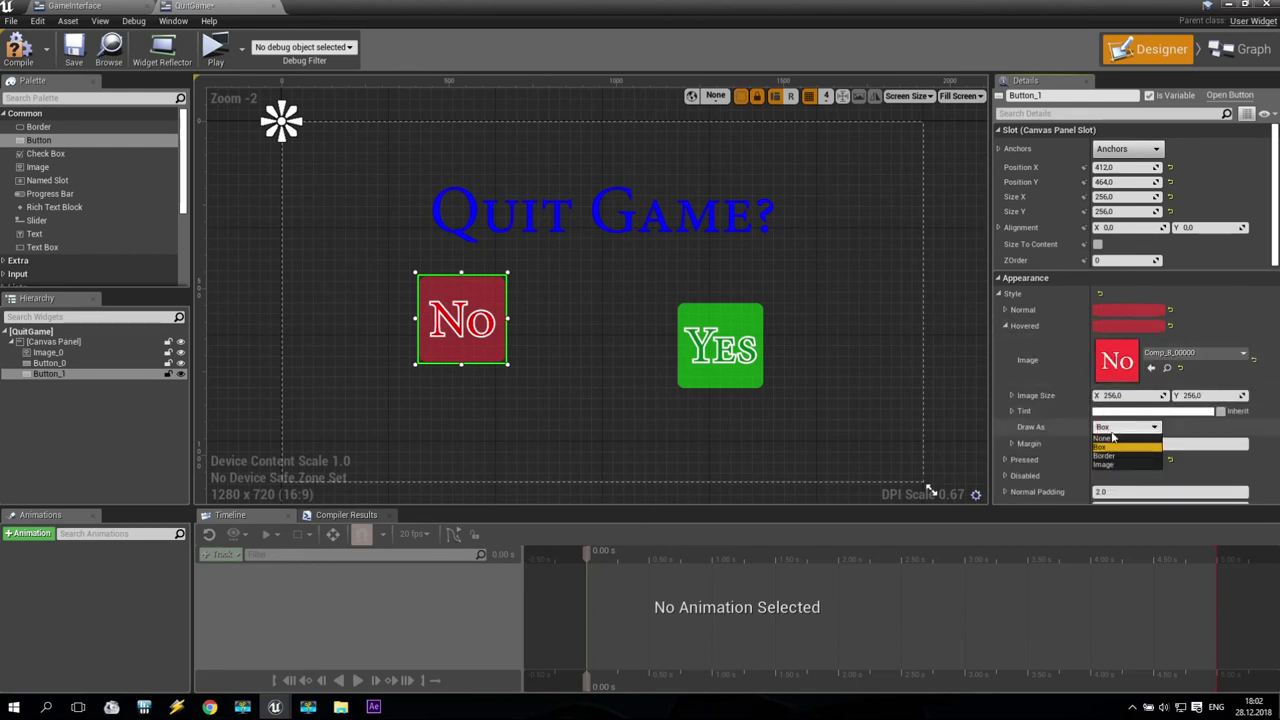
click(1104, 464)
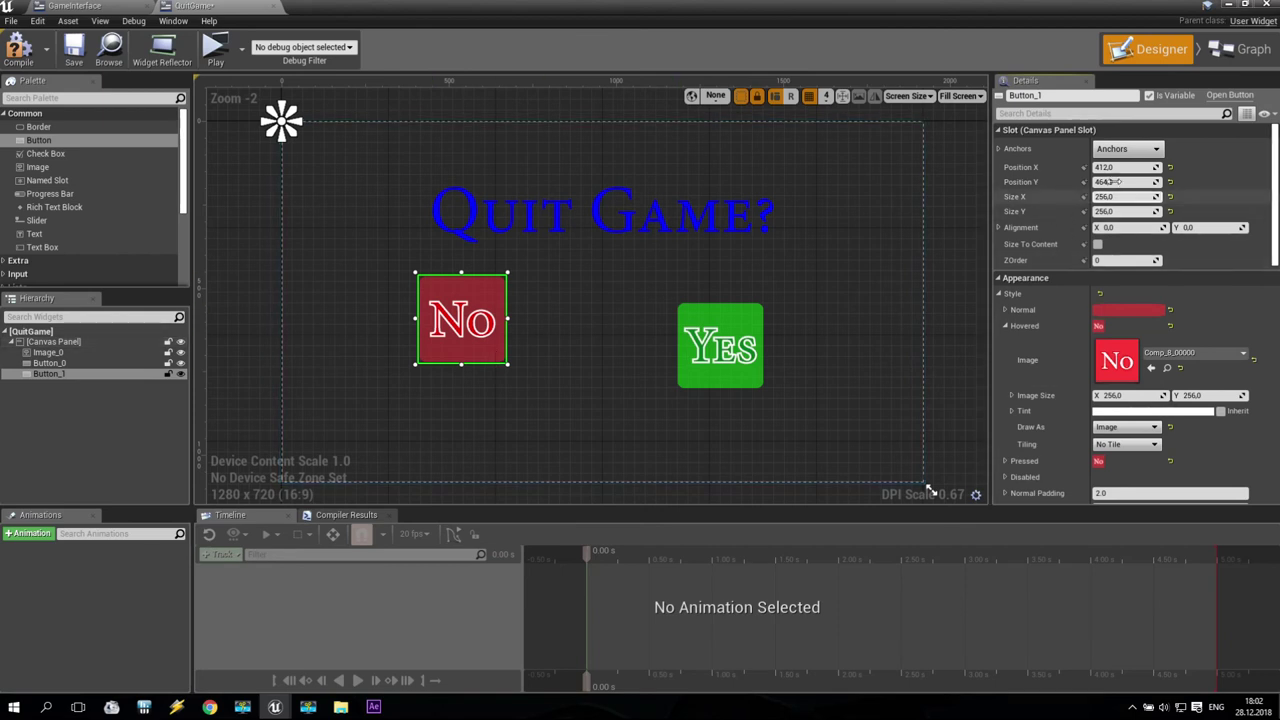
click(1006, 326)
click(1005, 310)
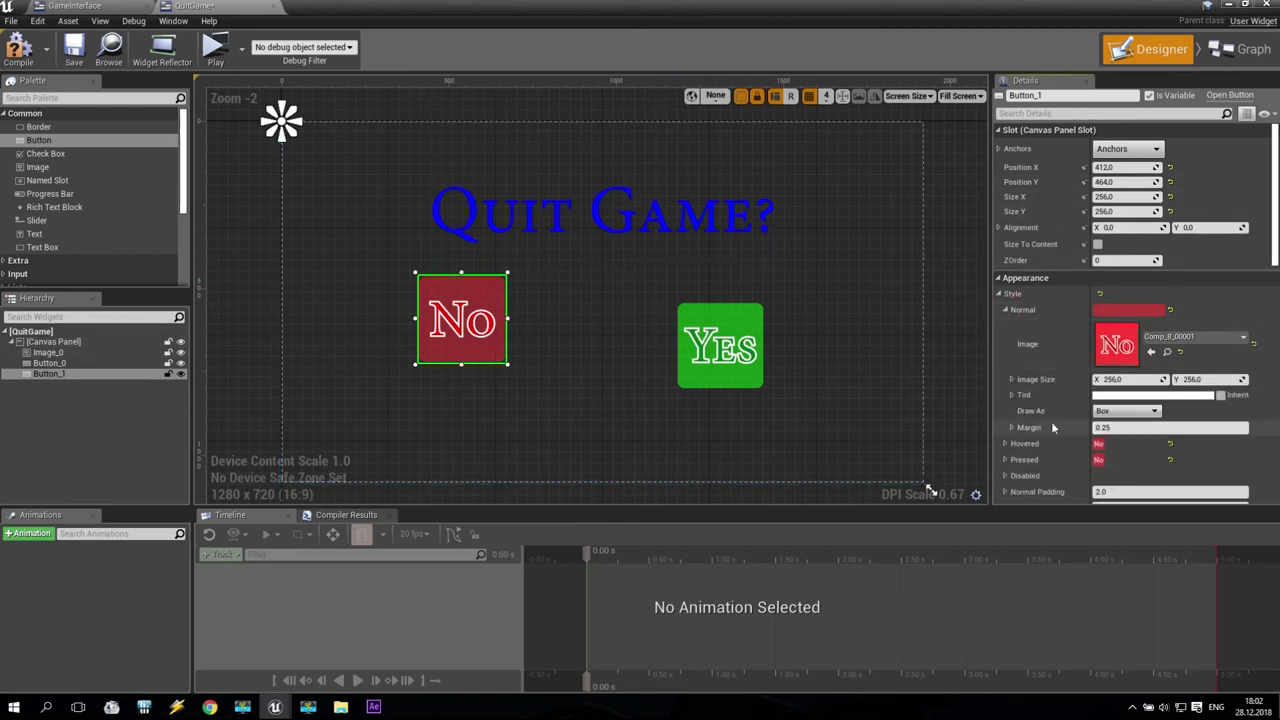
click(1127, 411)
click(1116, 447)
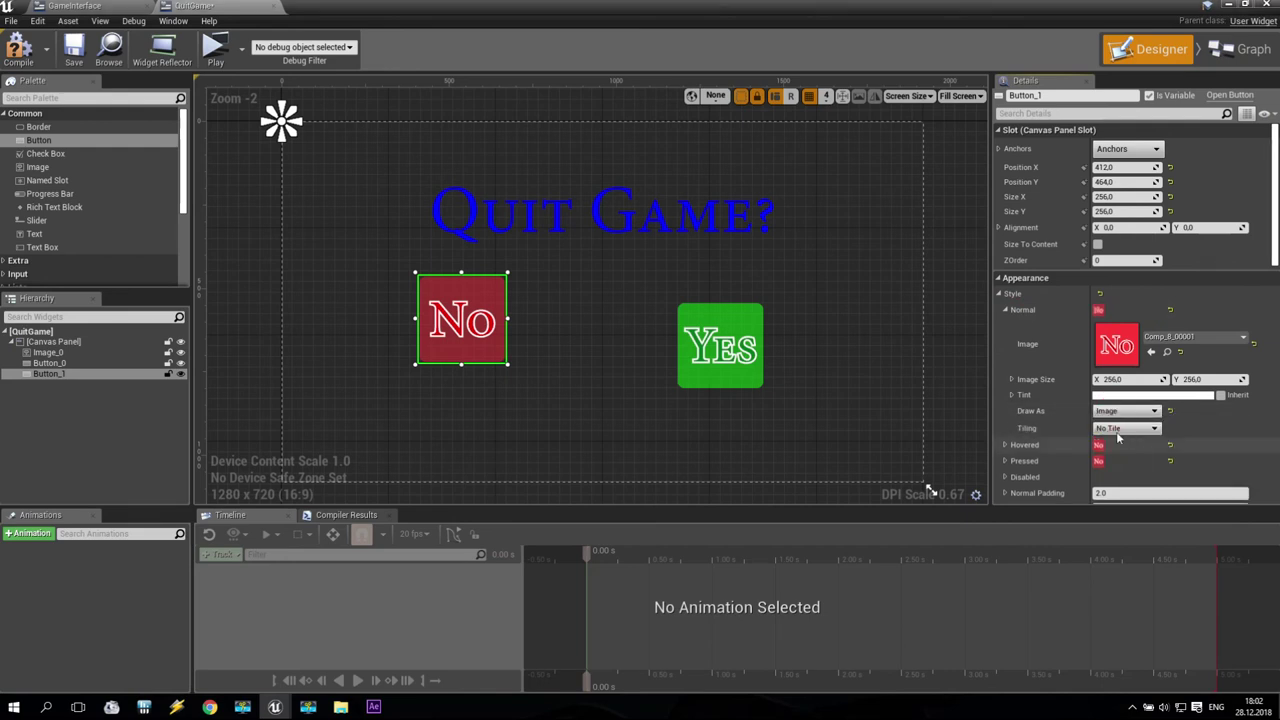
click(1004, 309)
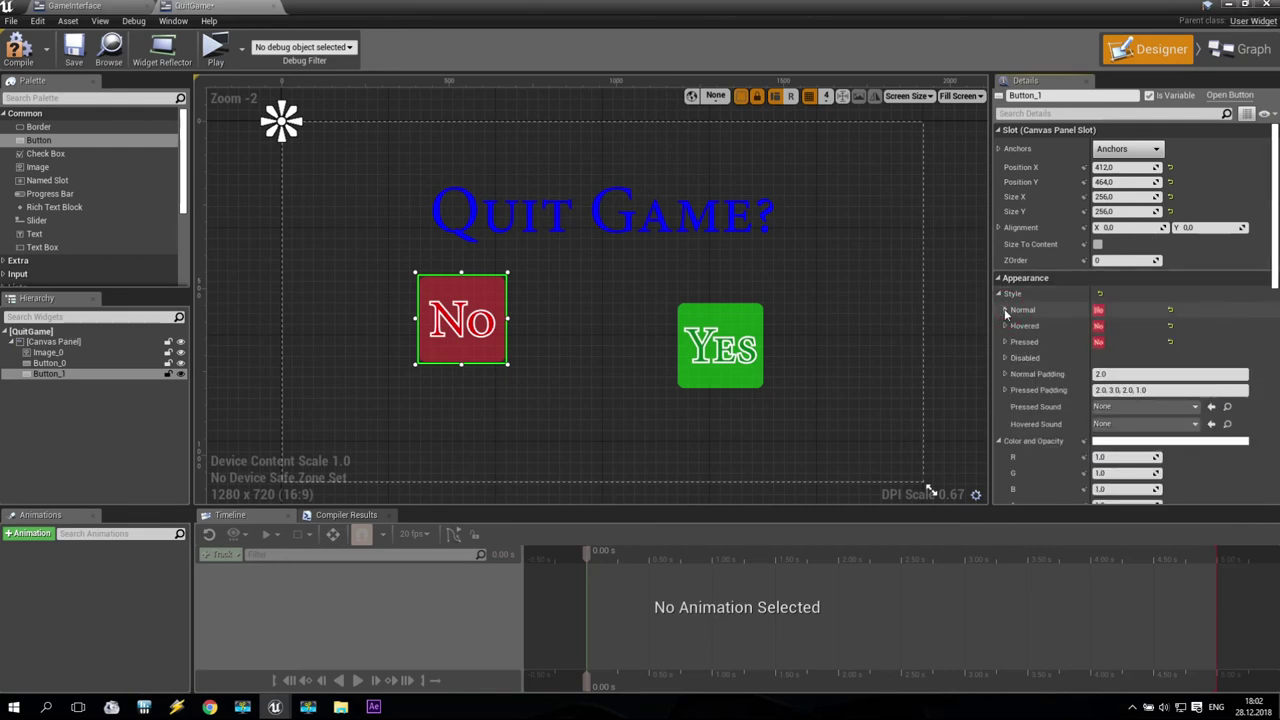
- Line up both buttons below the title, with No at about X 548, Y 532 and Yes at about X 163, Y -9 from the centre anchor
drag(481, 330, 509, 356)
drag(726, 368, 696, 362)
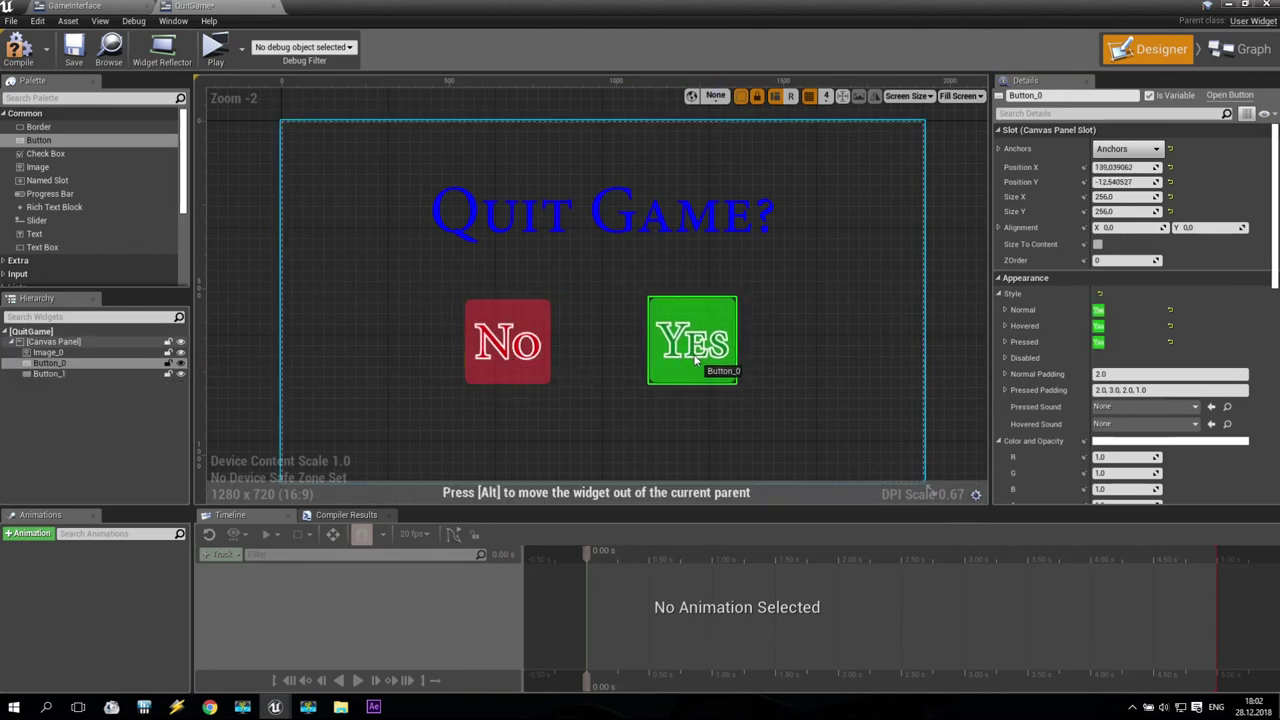
click(796, 382)
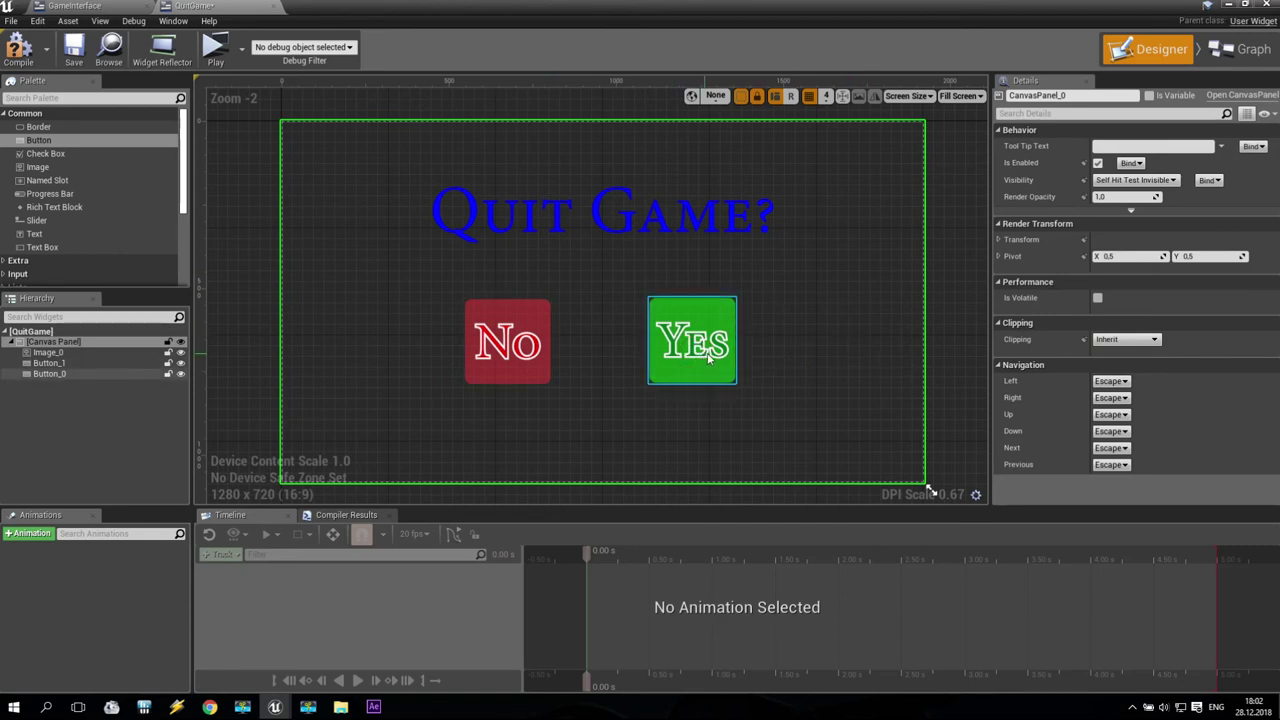
drag(720, 360, 690, 362)
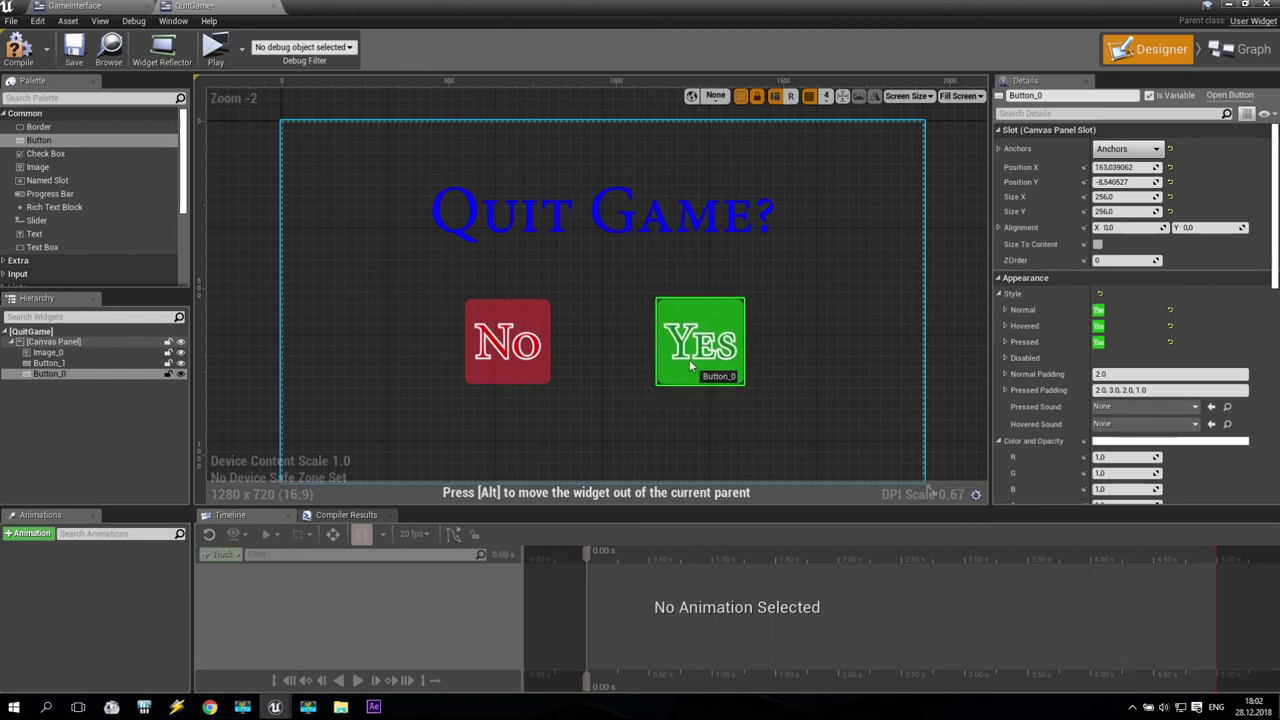
click(900, 360)
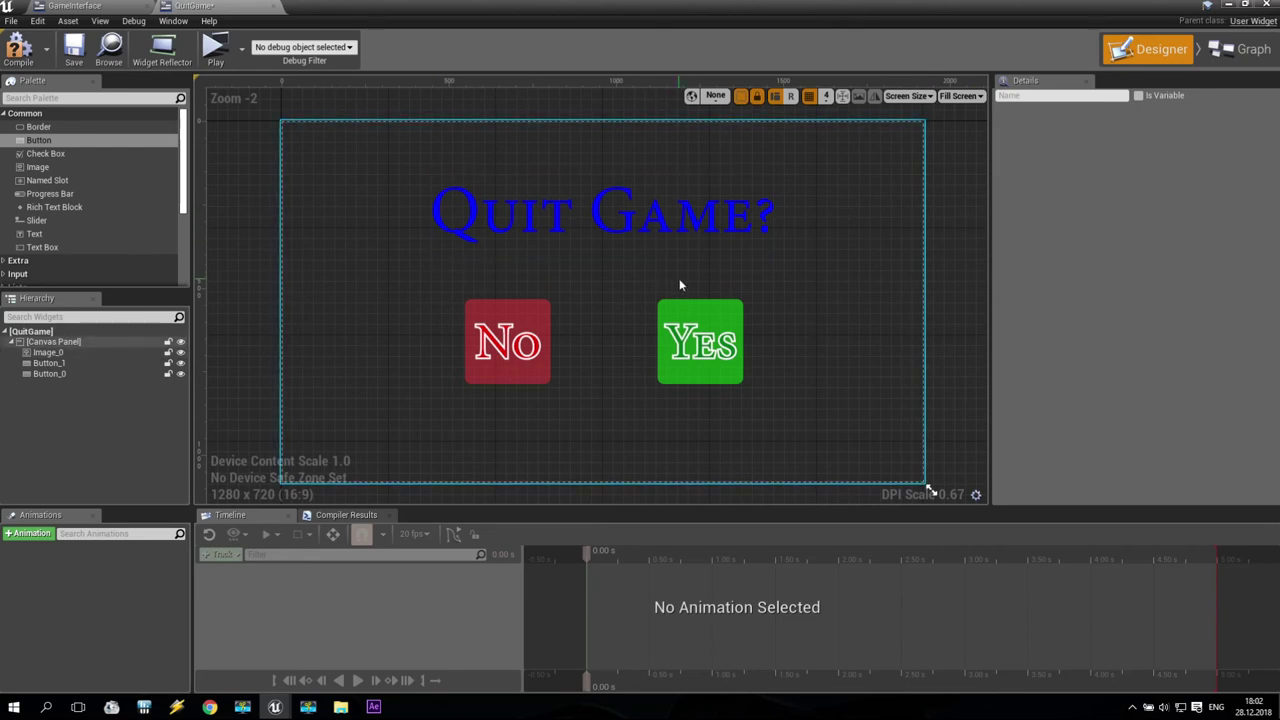
- Rename the red button widget as No and the green button widget as Yes
click(62, 365)
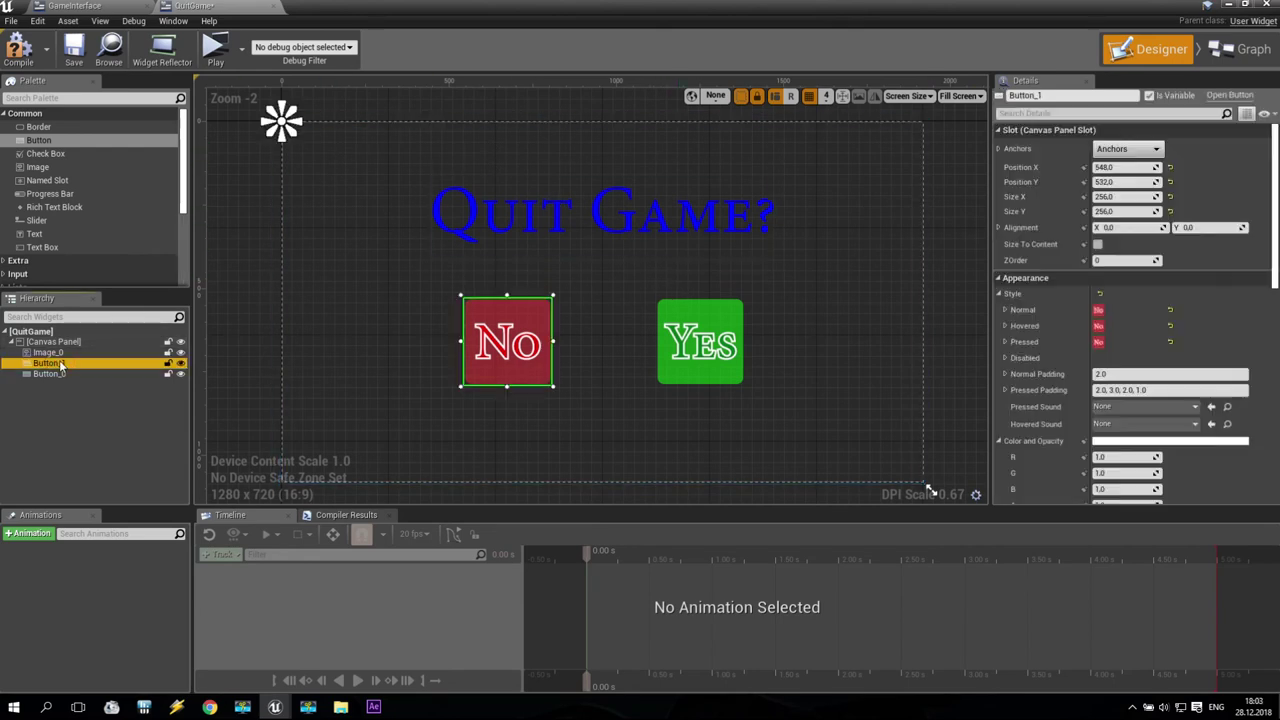
click(1059, 95)
text(No)
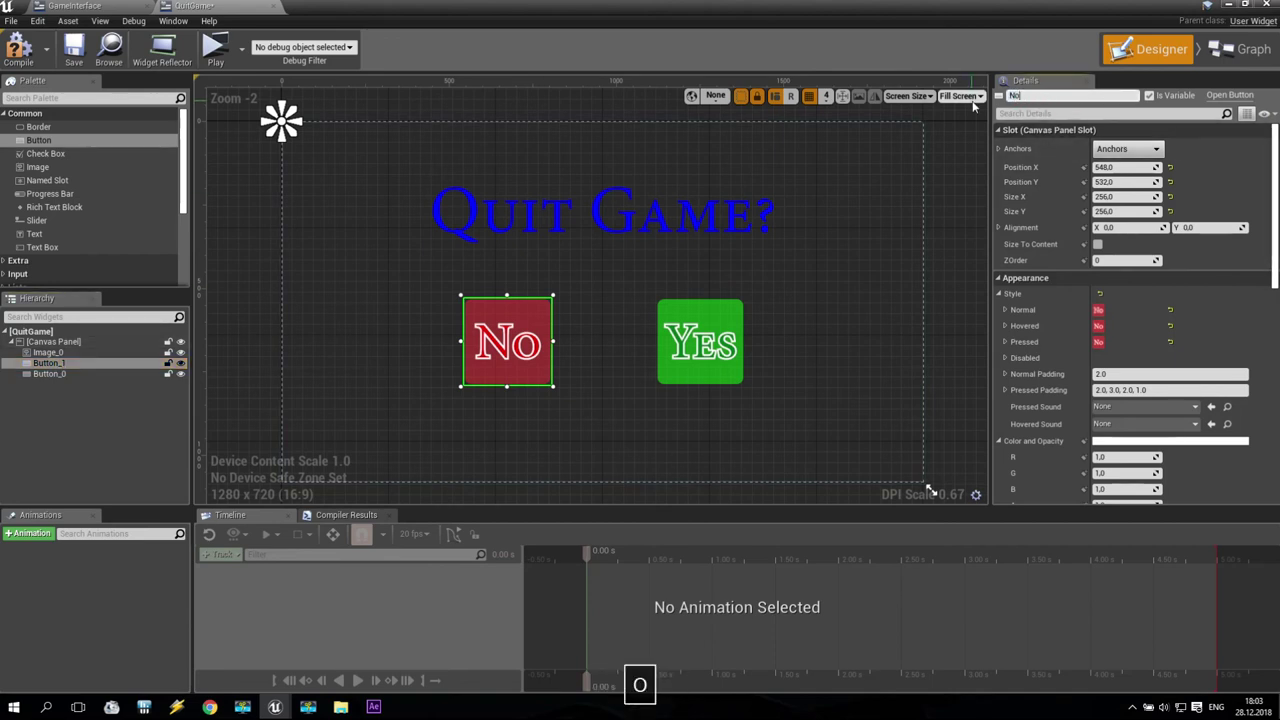
click(75, 374)
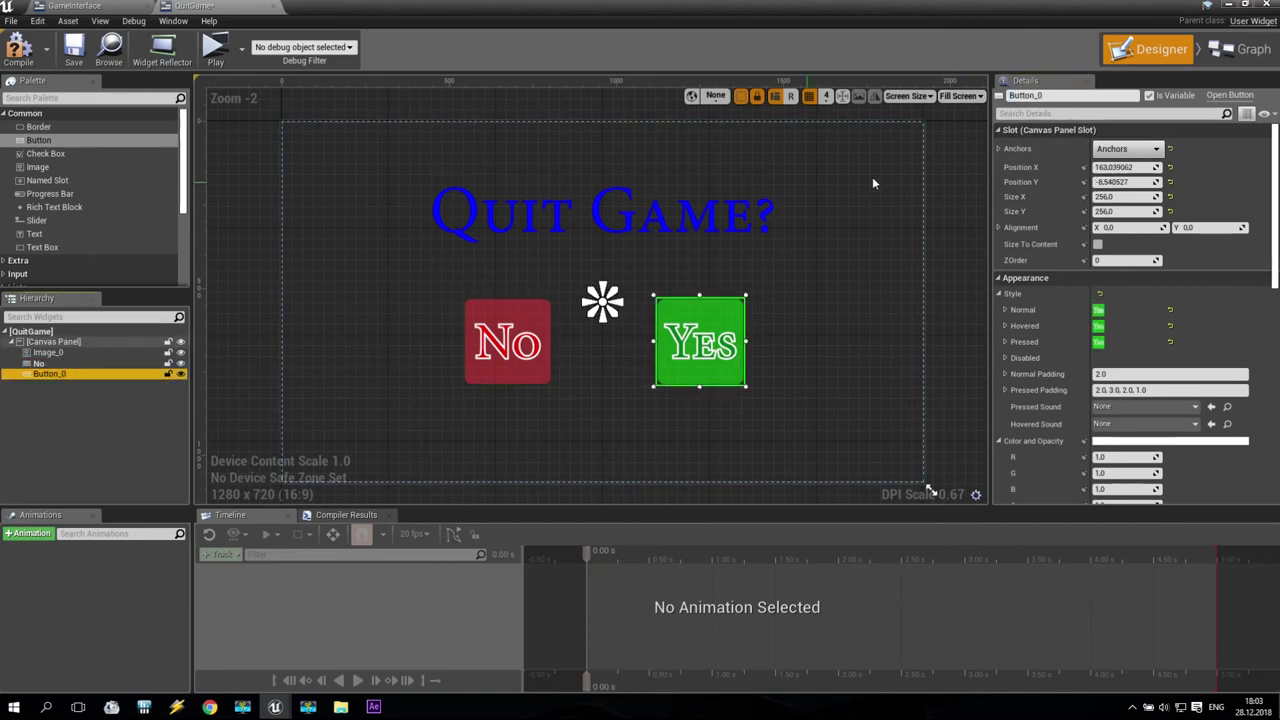
click(1025, 95)
text(Ye)
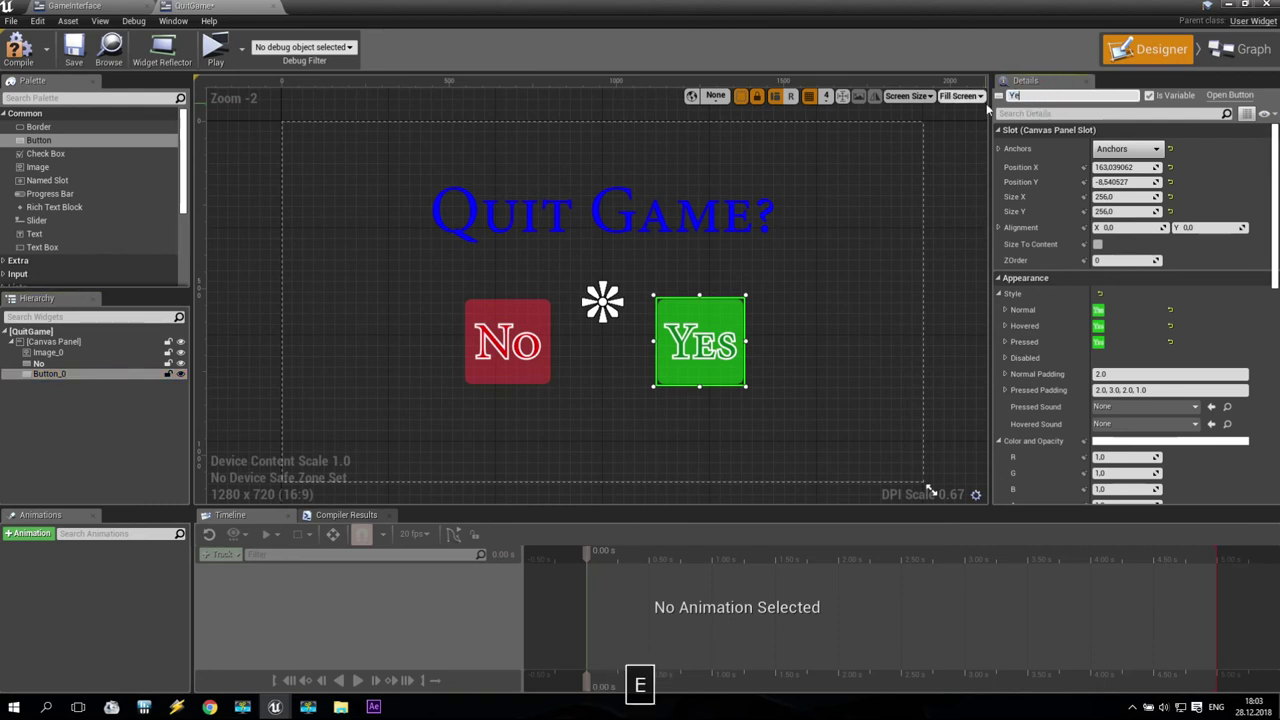
text(s)
key(Return)
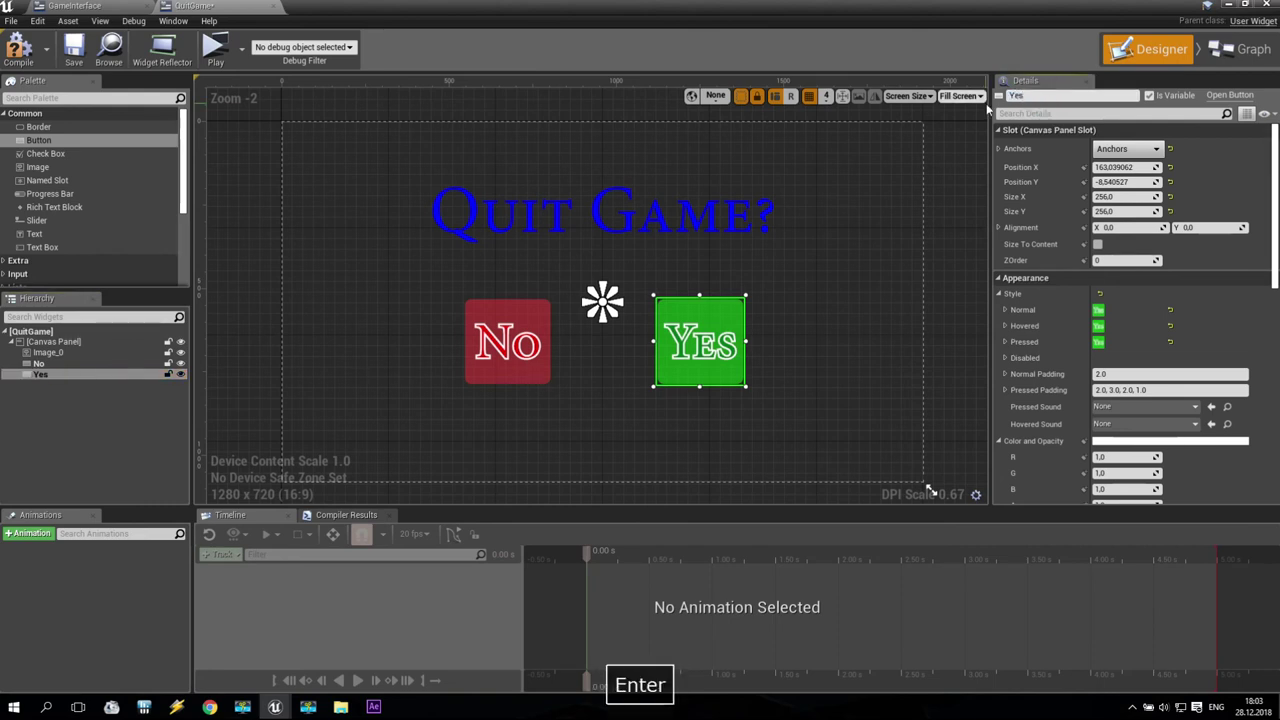
- Add a Background Blur special effect widget to the QuitGame Canvas Panel
click(52, 354)
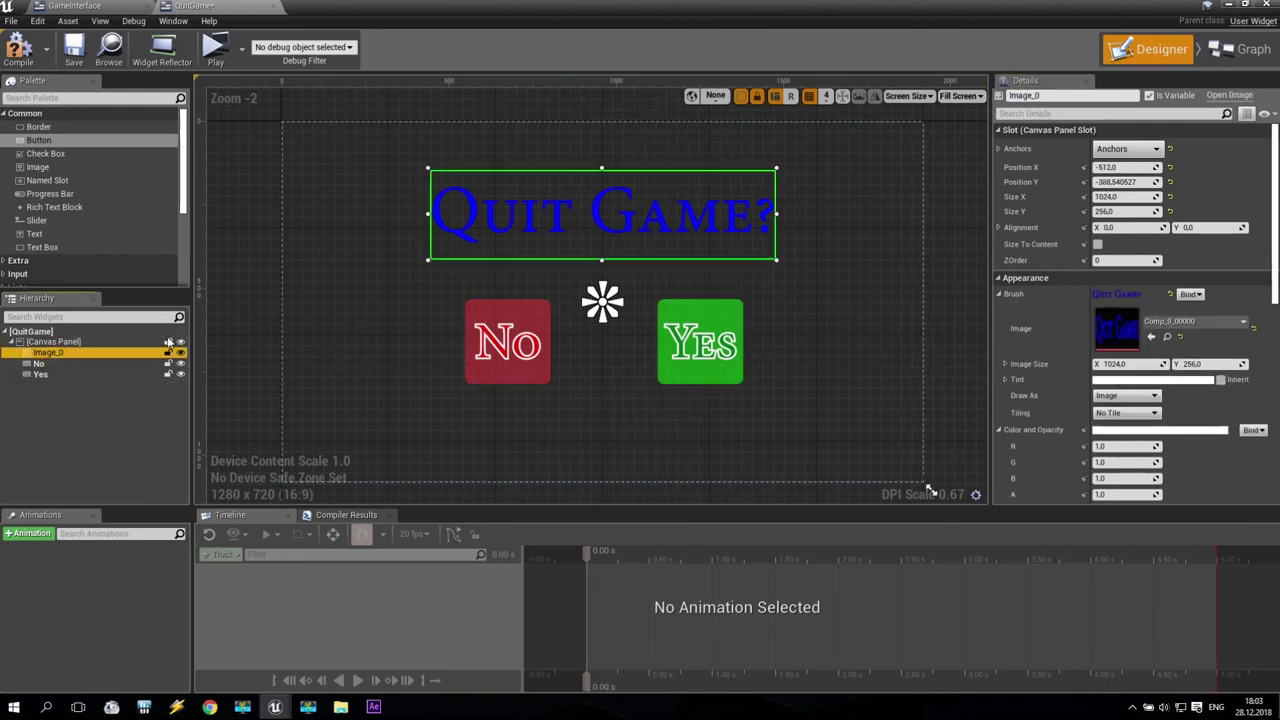
click(58, 342)
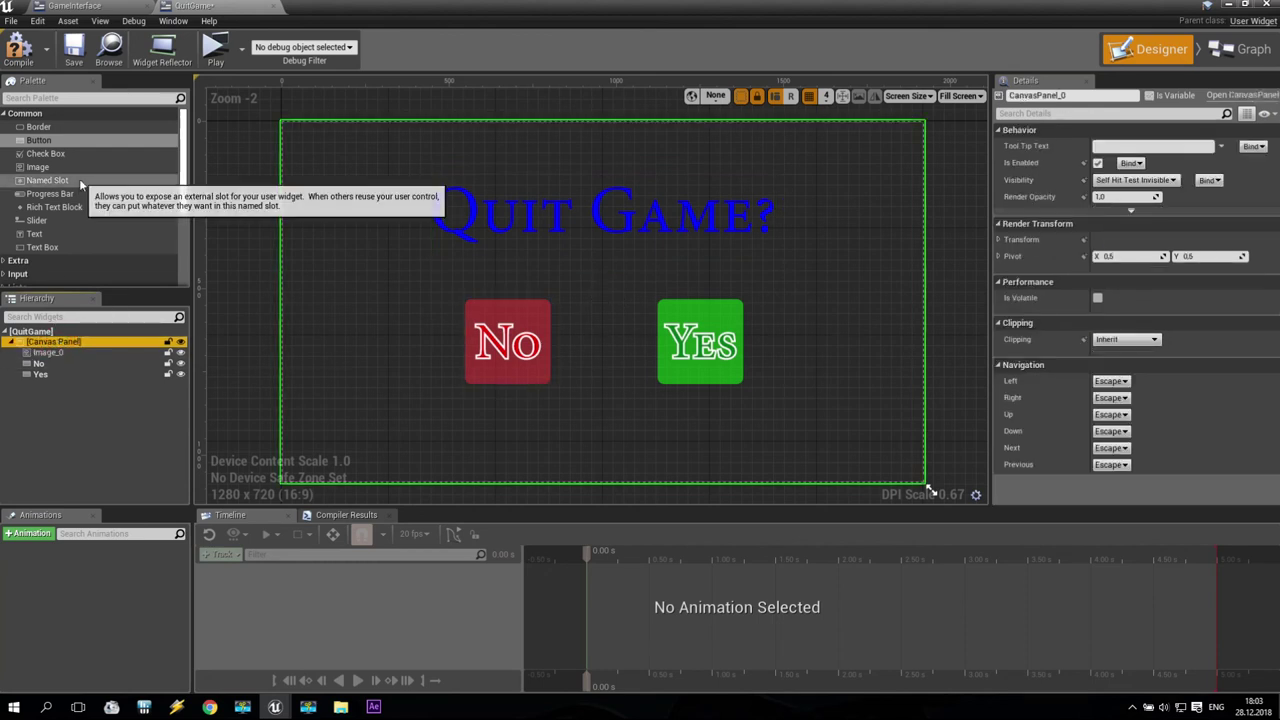
scroll(80, 181, down, 3)
click(8, 197)
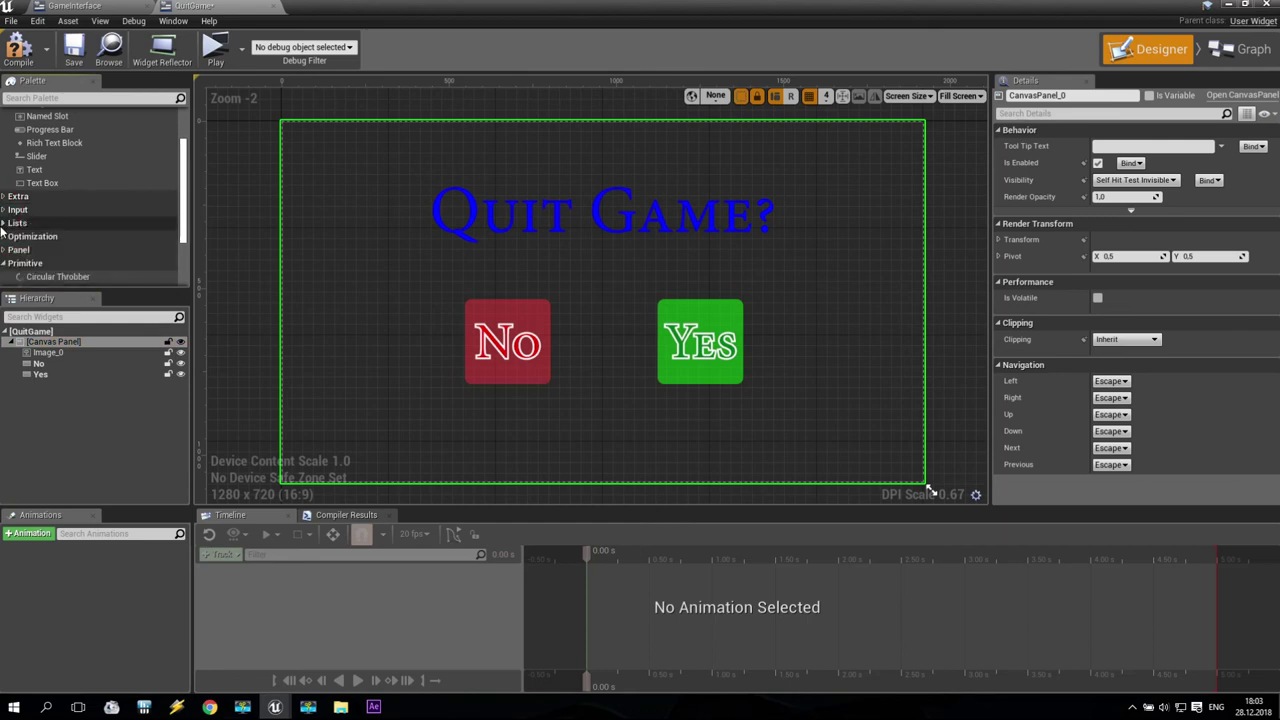
click(4, 249)
scroll(90, 221, down, 3)
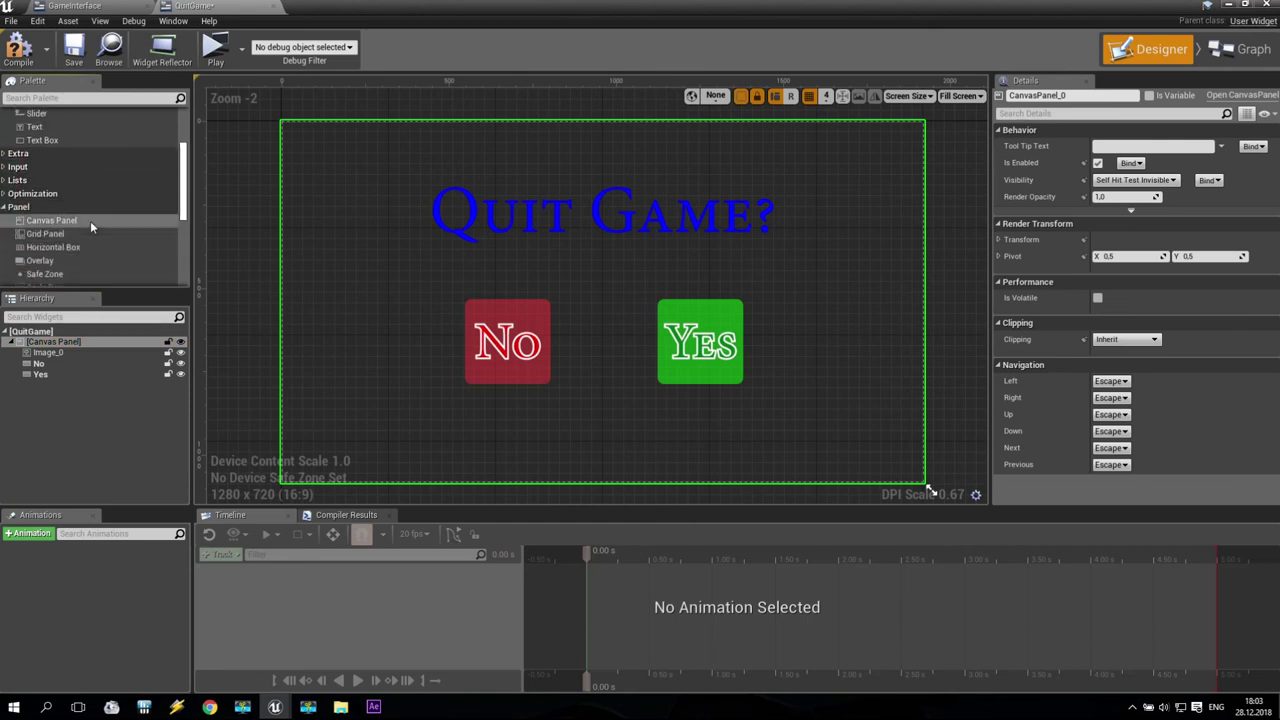
scroll(90, 221, up, 2)
click(5, 222)
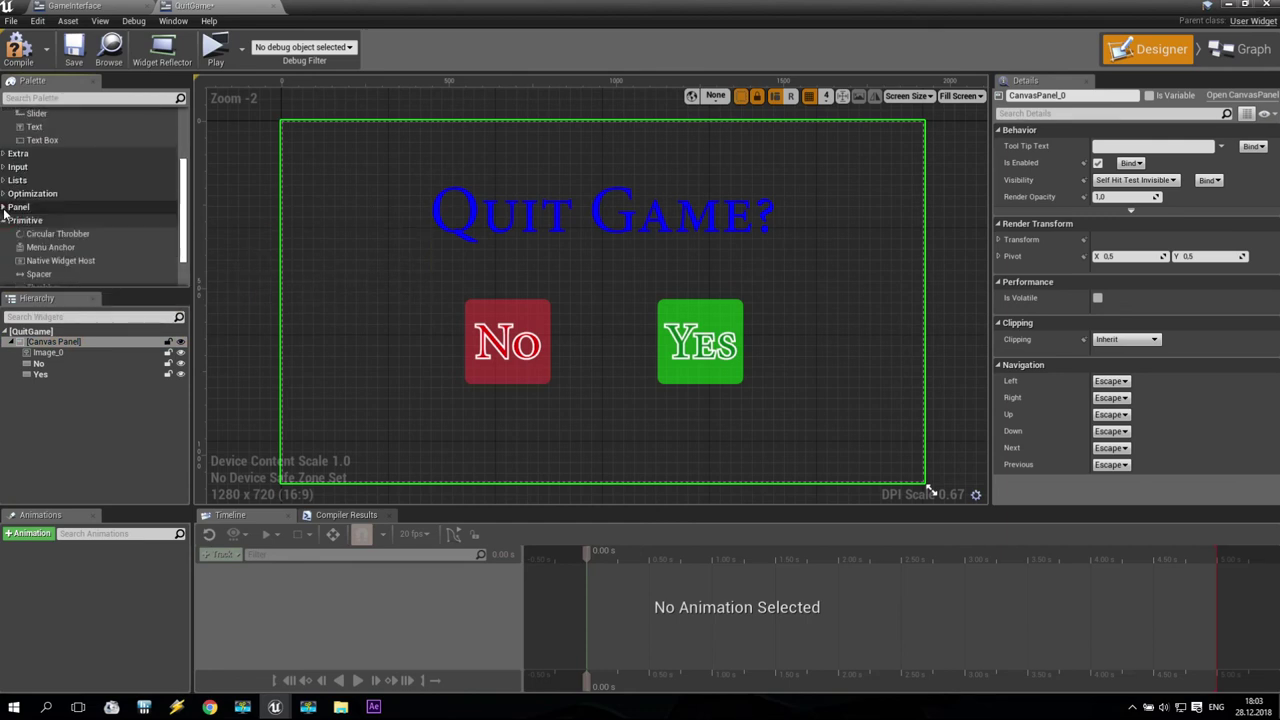
scroll(89, 234, down, 2)
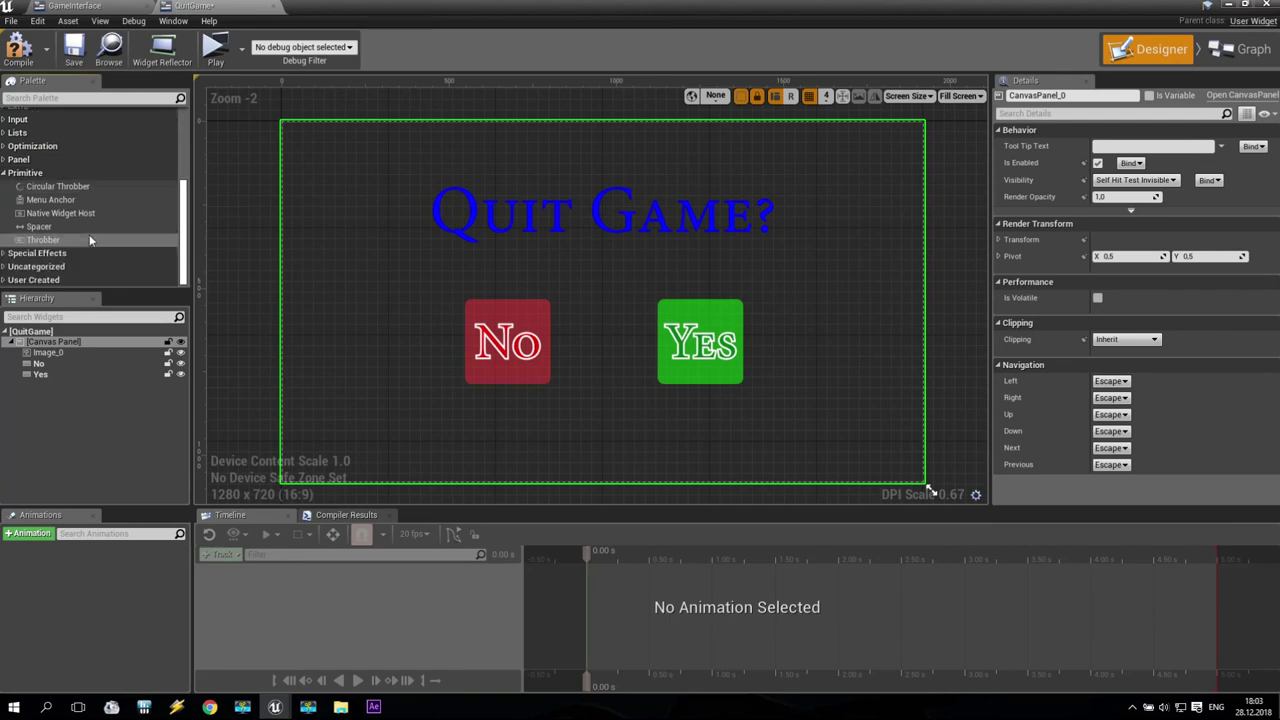
click(5, 176)
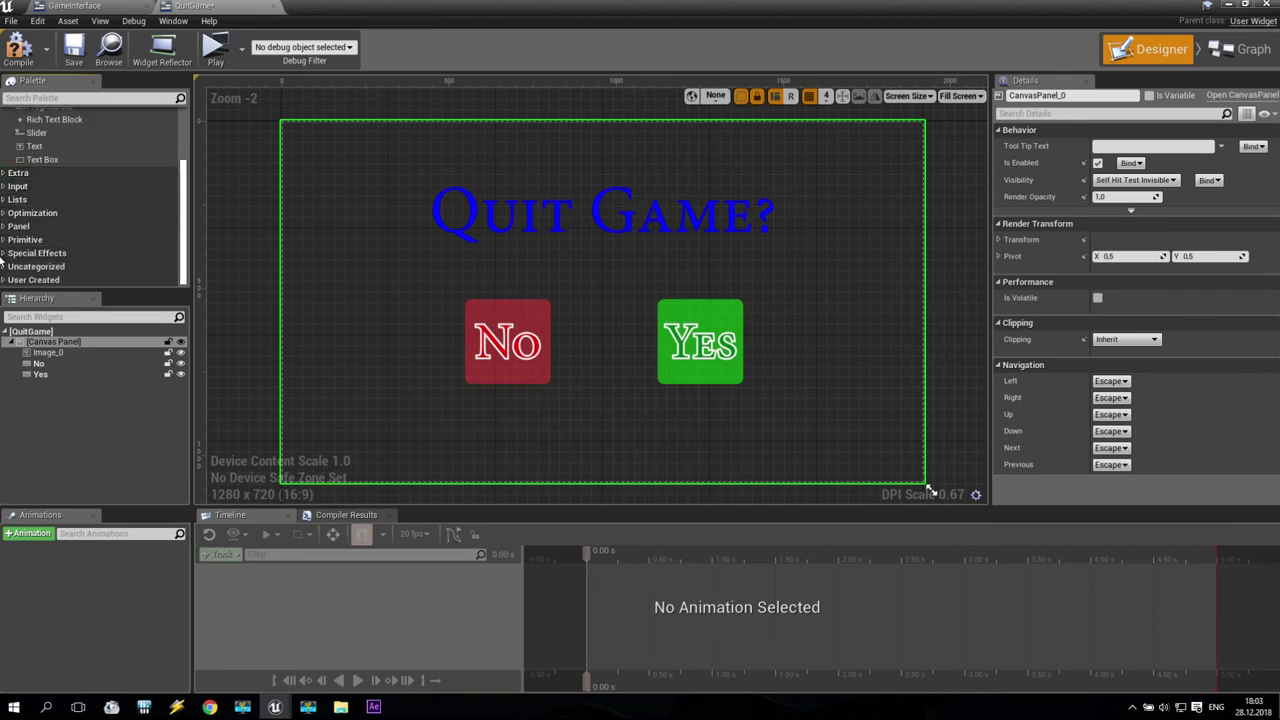
click(3, 253)
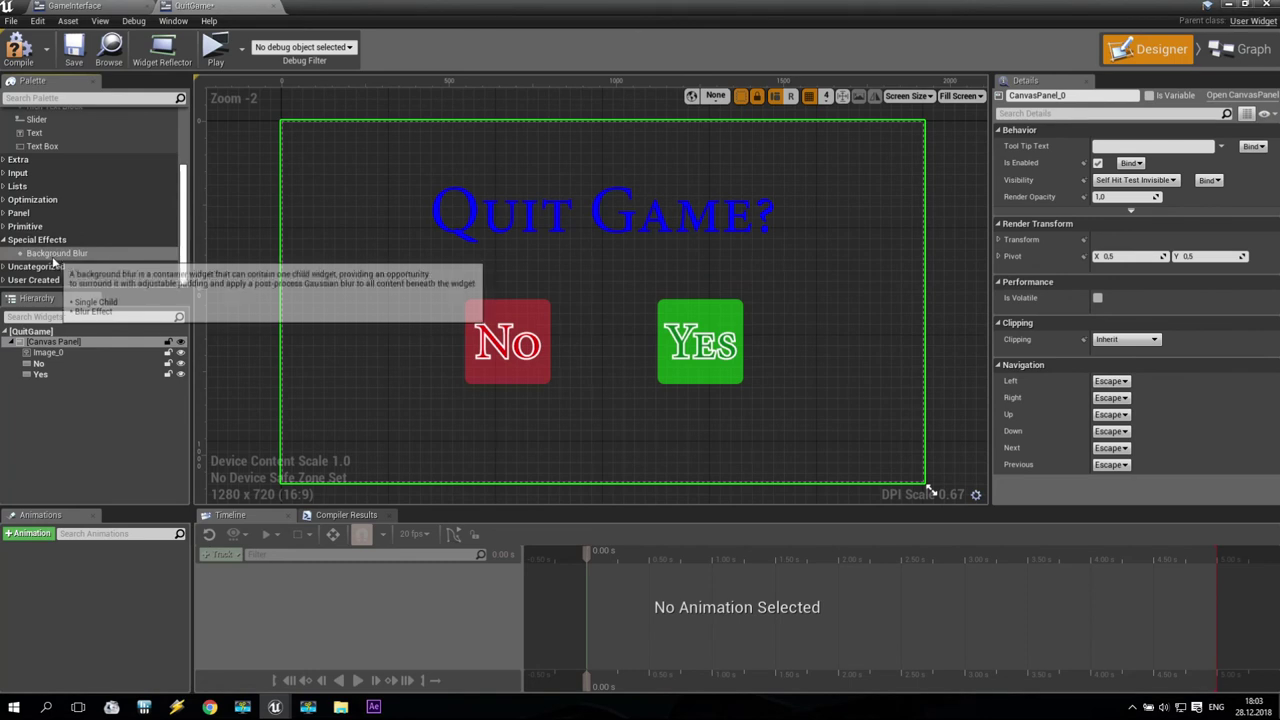
drag(55, 258, 70, 345)
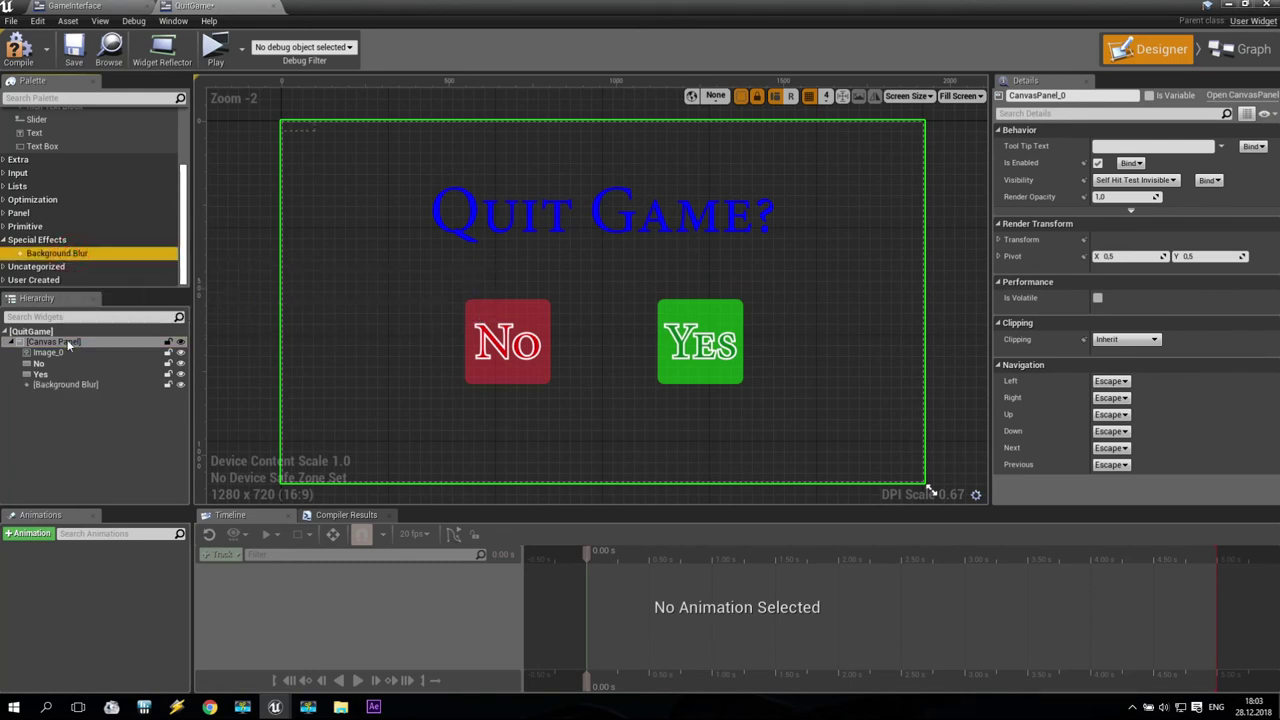
- Anchor the Background Blur to stretch in both directions and make it fill the whole canvas with zero offsets
drag(62, 383, 62, 383)
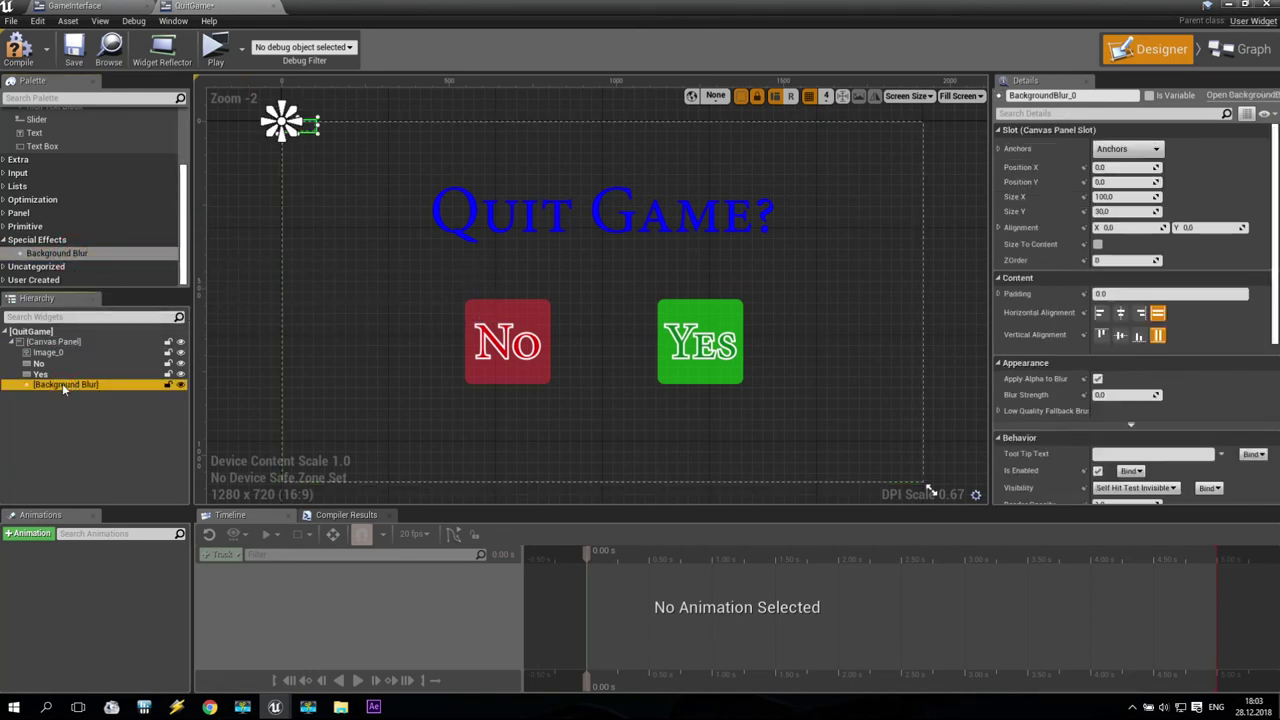
click(1128, 149)
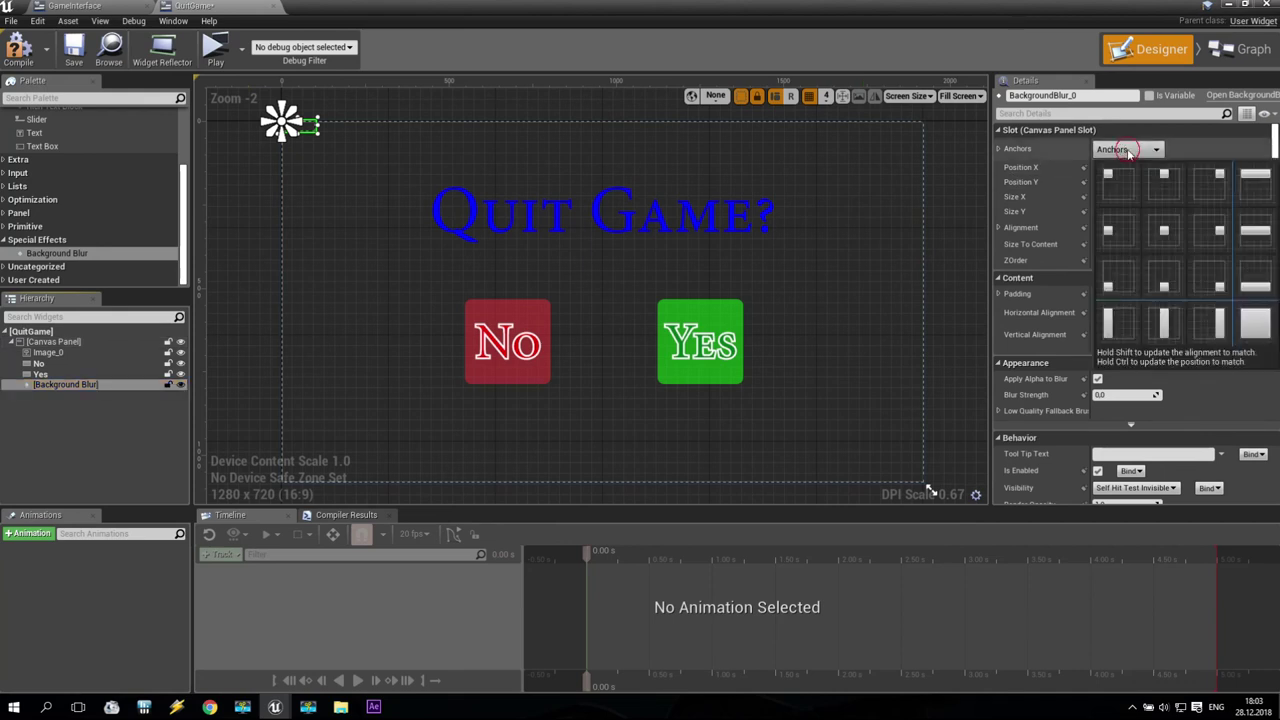
click(1255, 321)
scroll(835, 342, down, 2)
right_drag(840, 338, 757, 286)
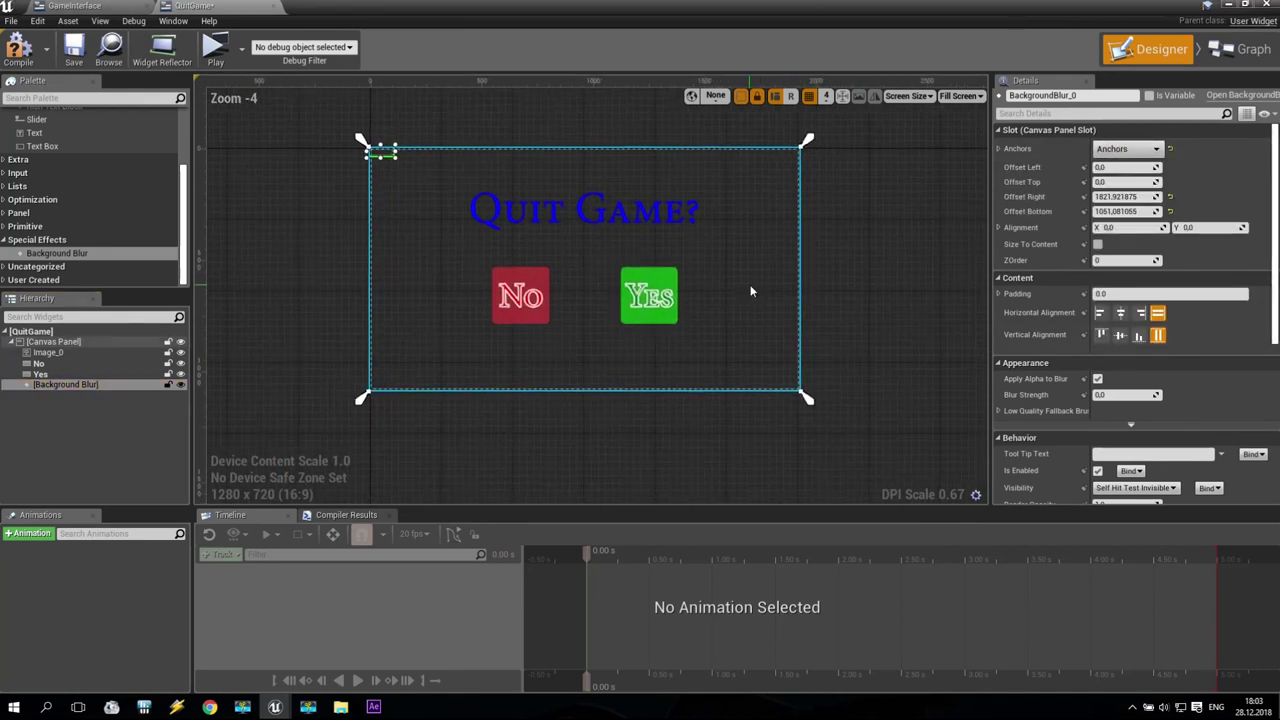
ctrl+click(810, 400)
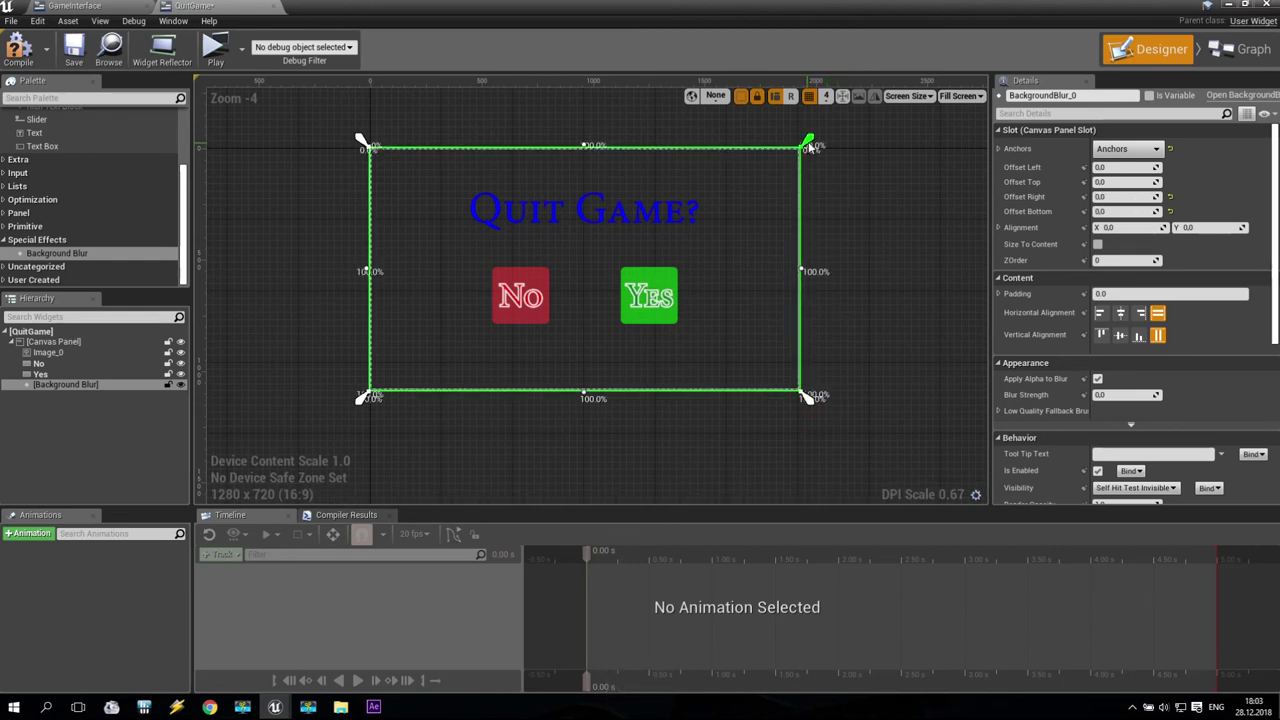
- Set the Background Blur's Blur Strength to 10 and move it above Image_0 in the widget hierarchy
scroll(650, 300, up, 1)
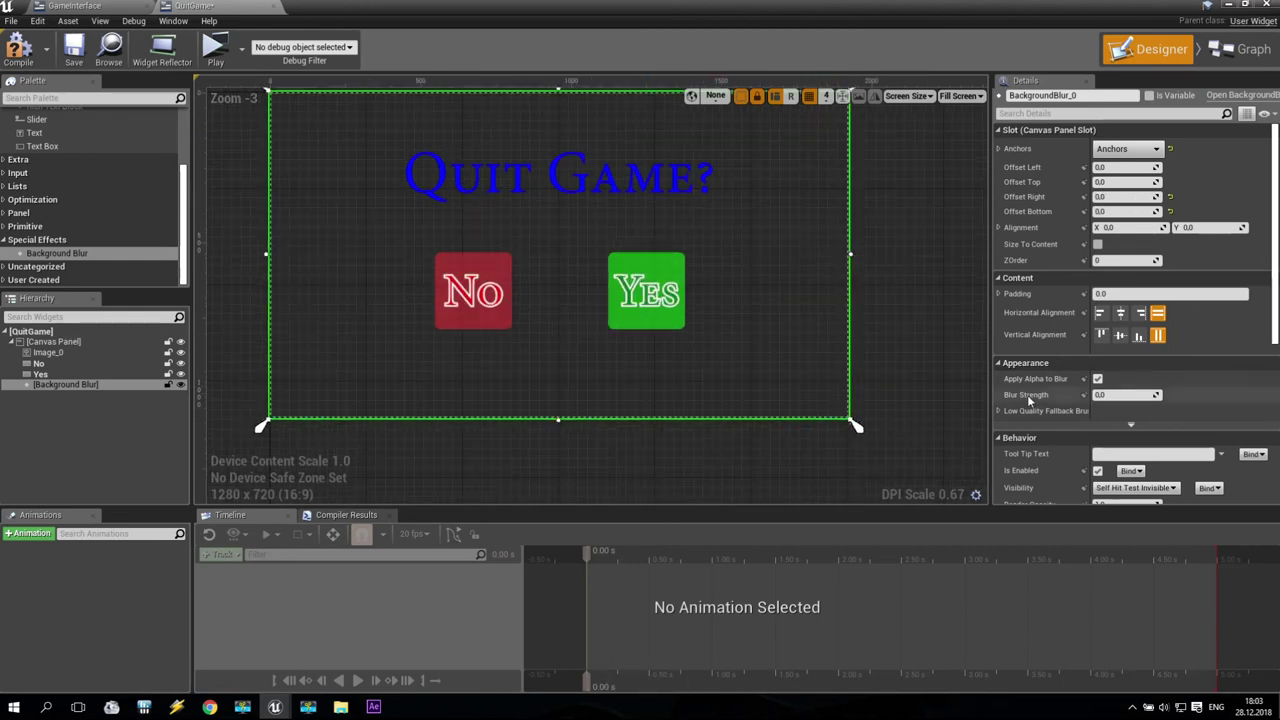
drag(1108, 396, 1179, 396)
text(10)
key(Return)
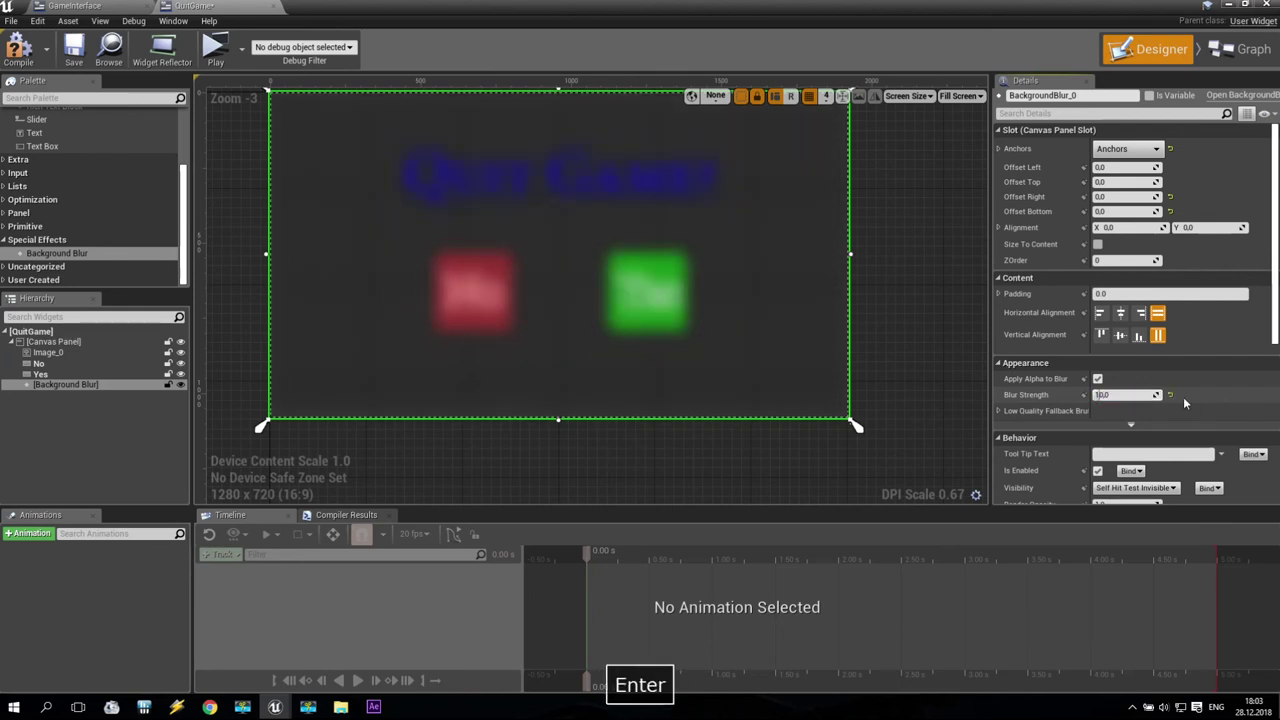
drag(55, 374, 58, 352)
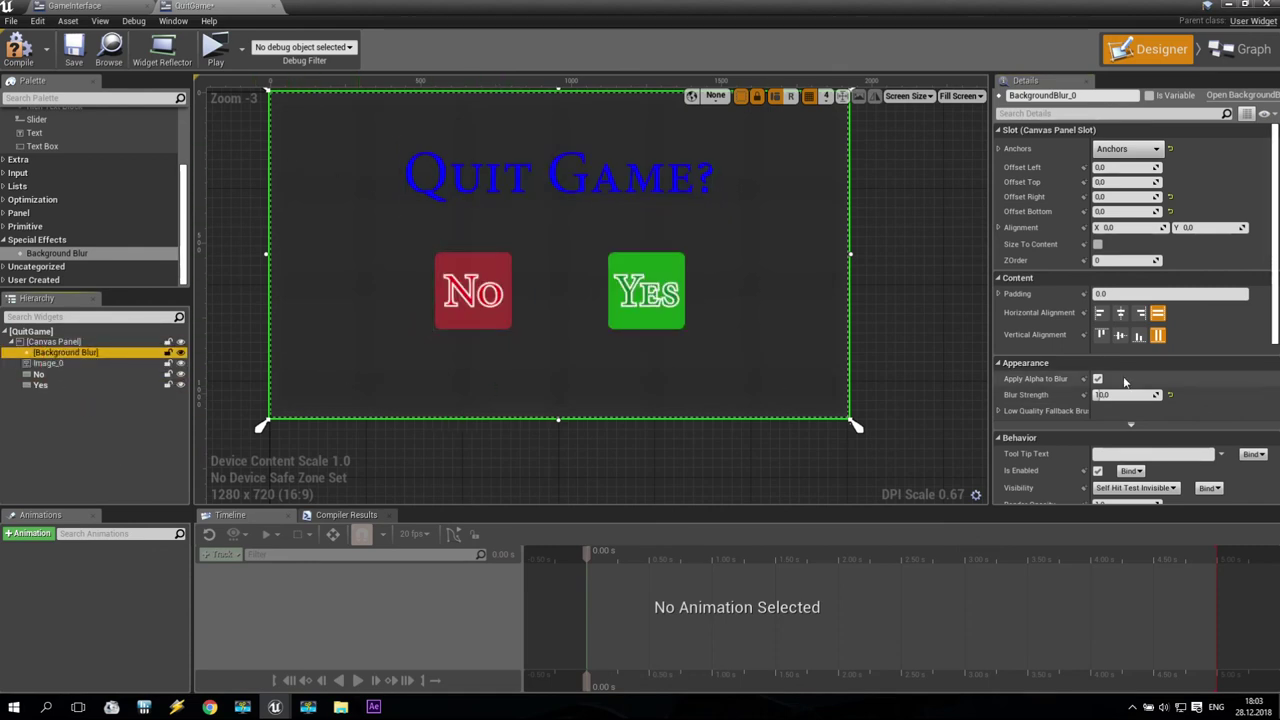
- Try a Blur Strength of 40 on the Background Blur and return it to 10
drag(1125, 395, 1142, 395)
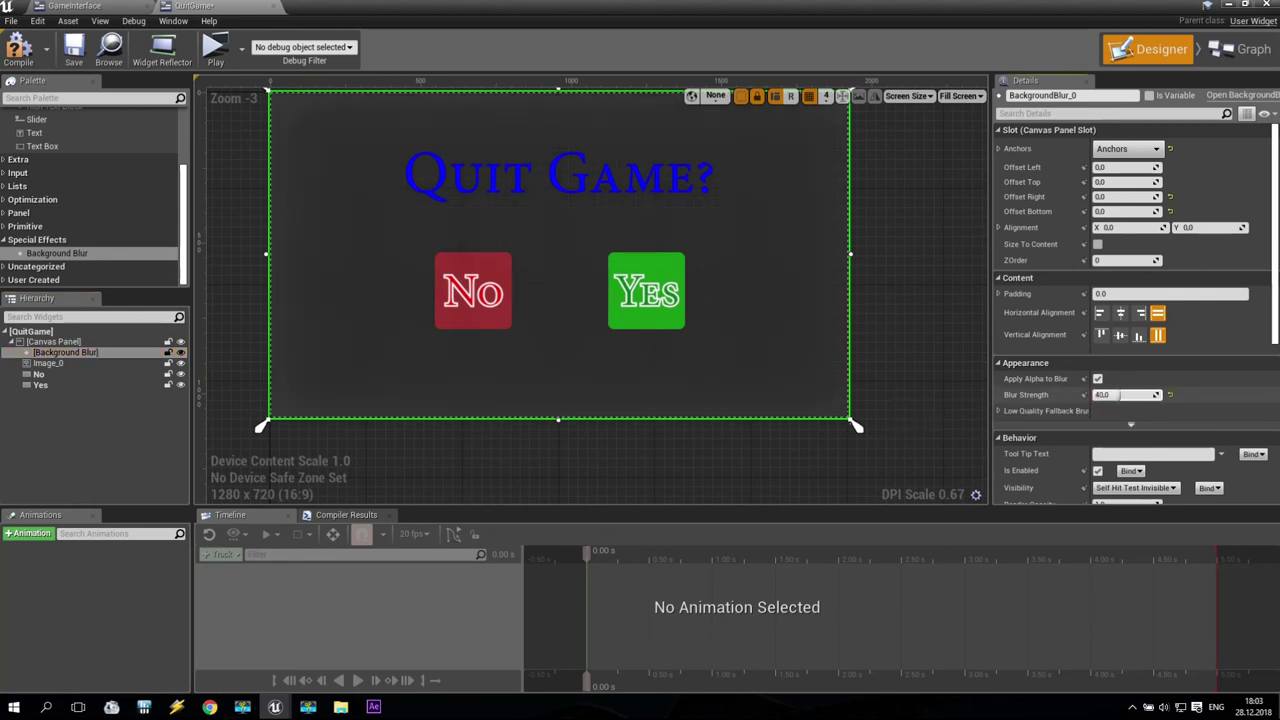
click(1120, 395)
key(Return)
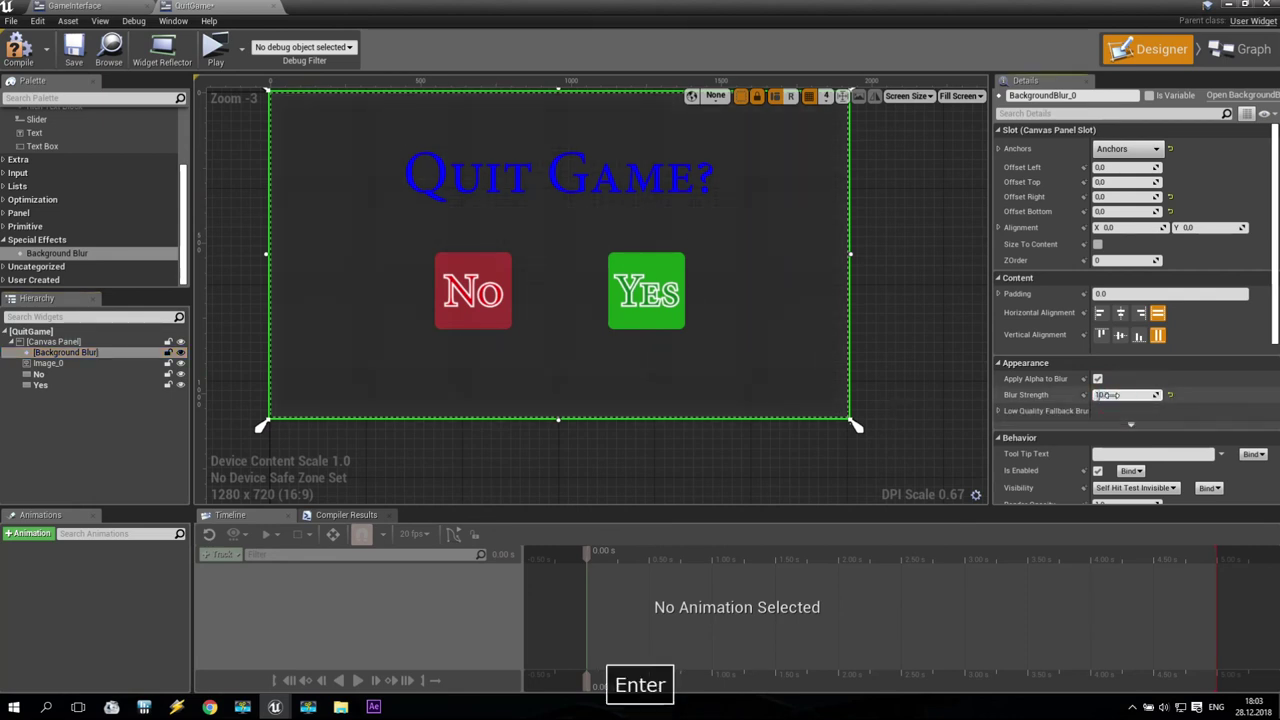
- Compile the QuitGame widget blueprint
click(16, 50)
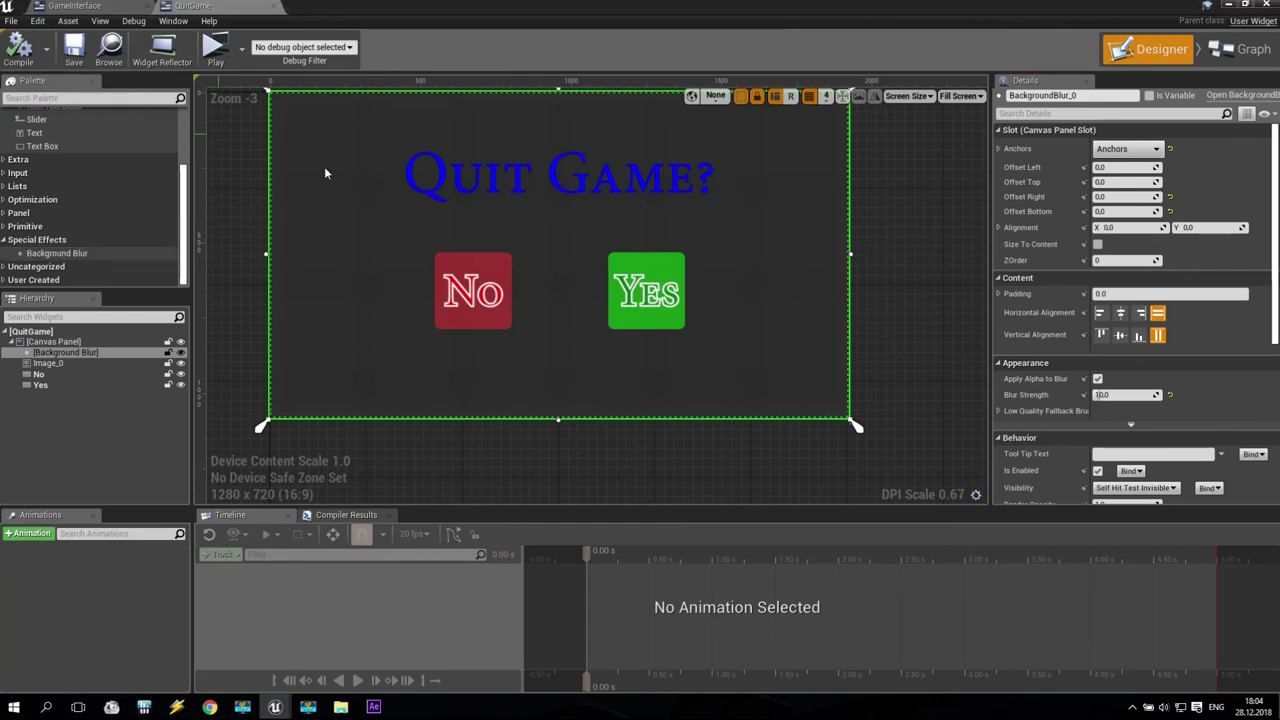
right_drag(892, 202, 917, 235)
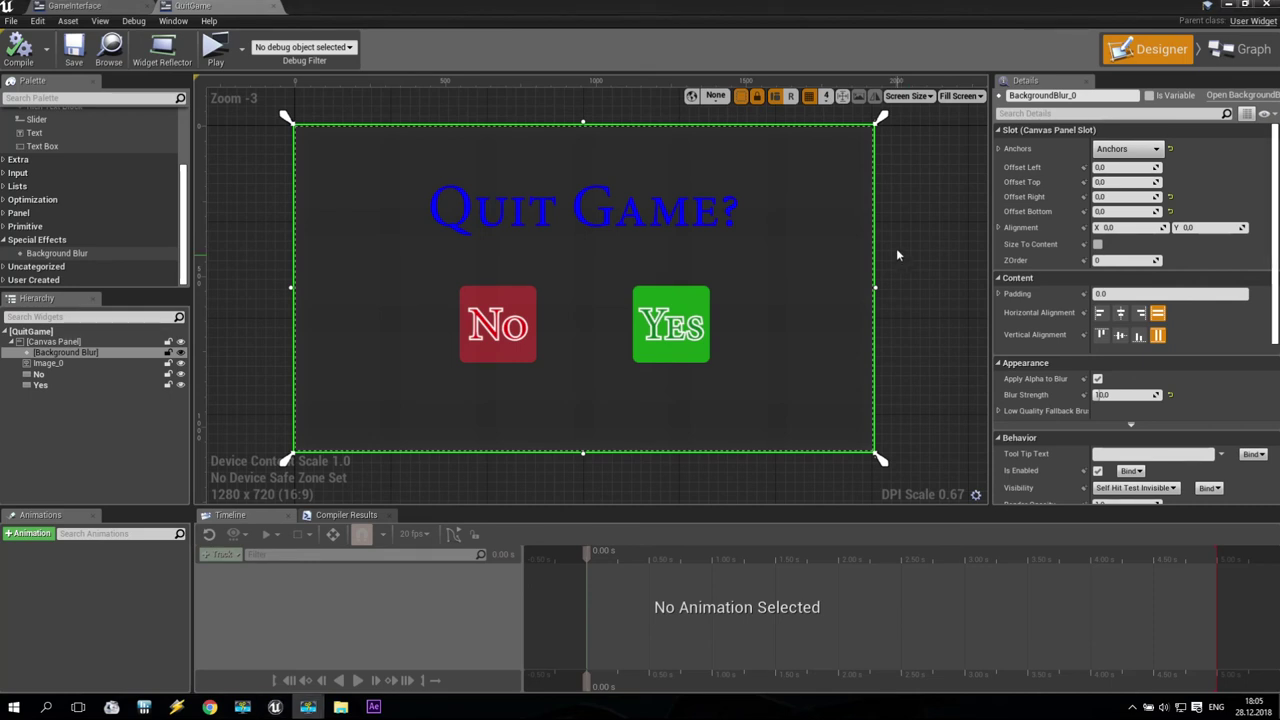
click(18, 50)
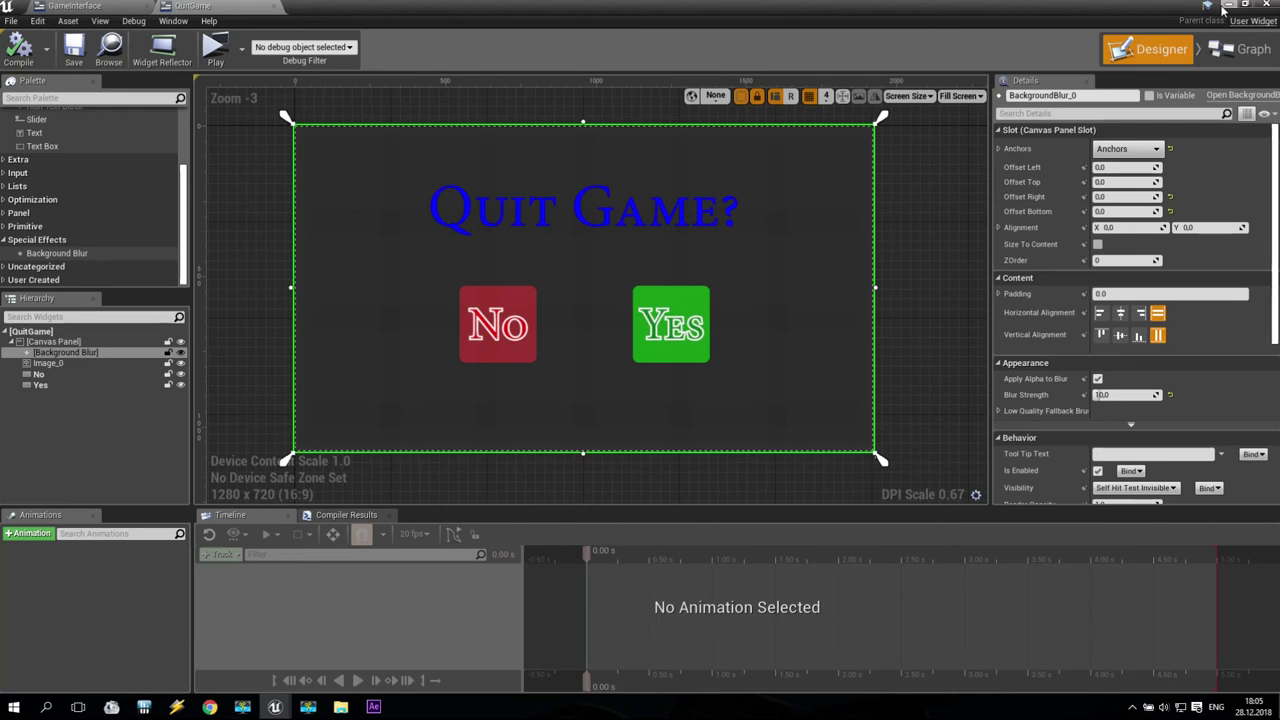
- In the GameInterface event graph, move Set Game Paused away from On Clicked (Exit) to make room between them
click(112, 7)
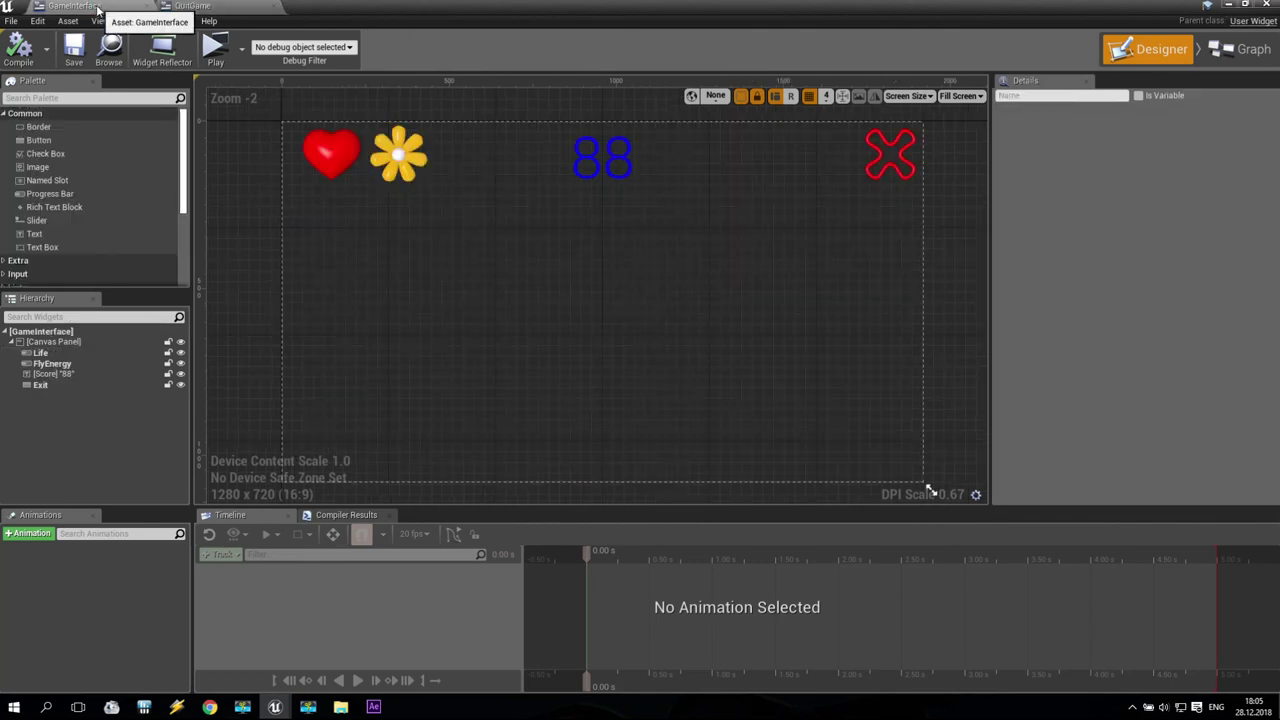
click(899, 149)
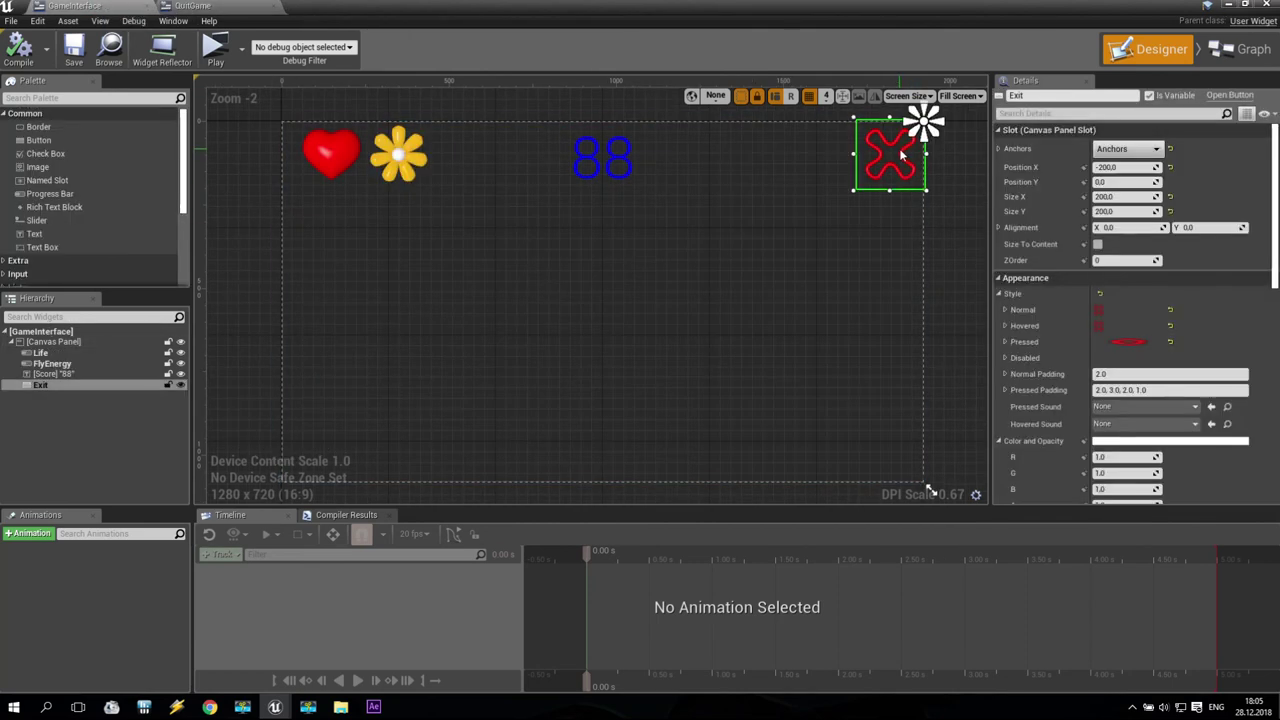
click(1247, 61)
click(454, 306)
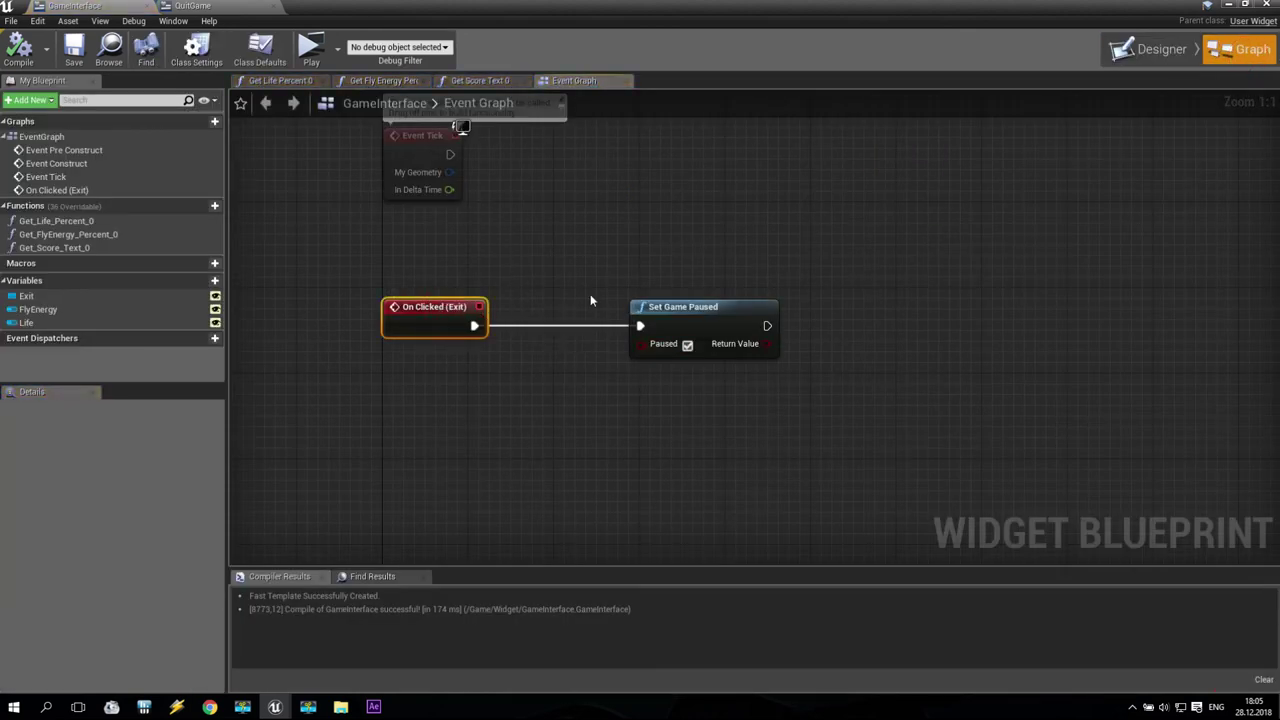
drag(690, 305, 1148, 307)
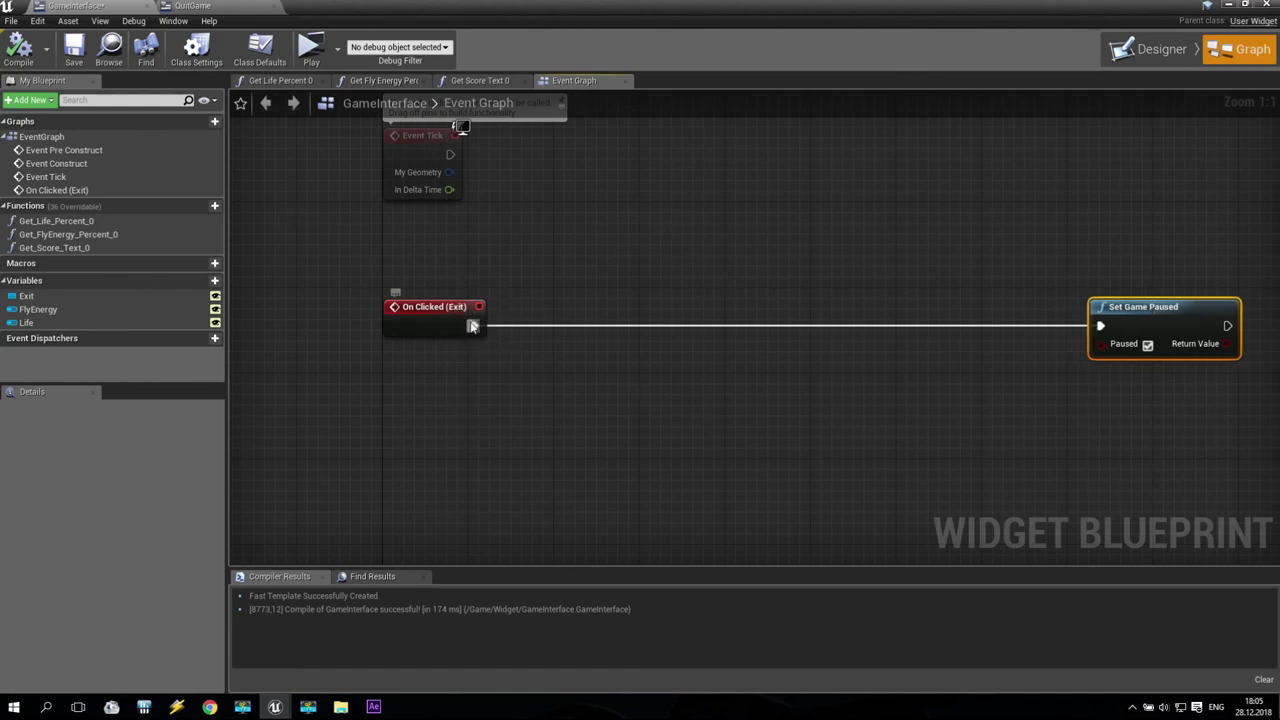
- Insert a Create Widget node between On Clicked (Exit) and Set Game Paused, with QuitGame as its class
drag(474, 325, 595, 327)
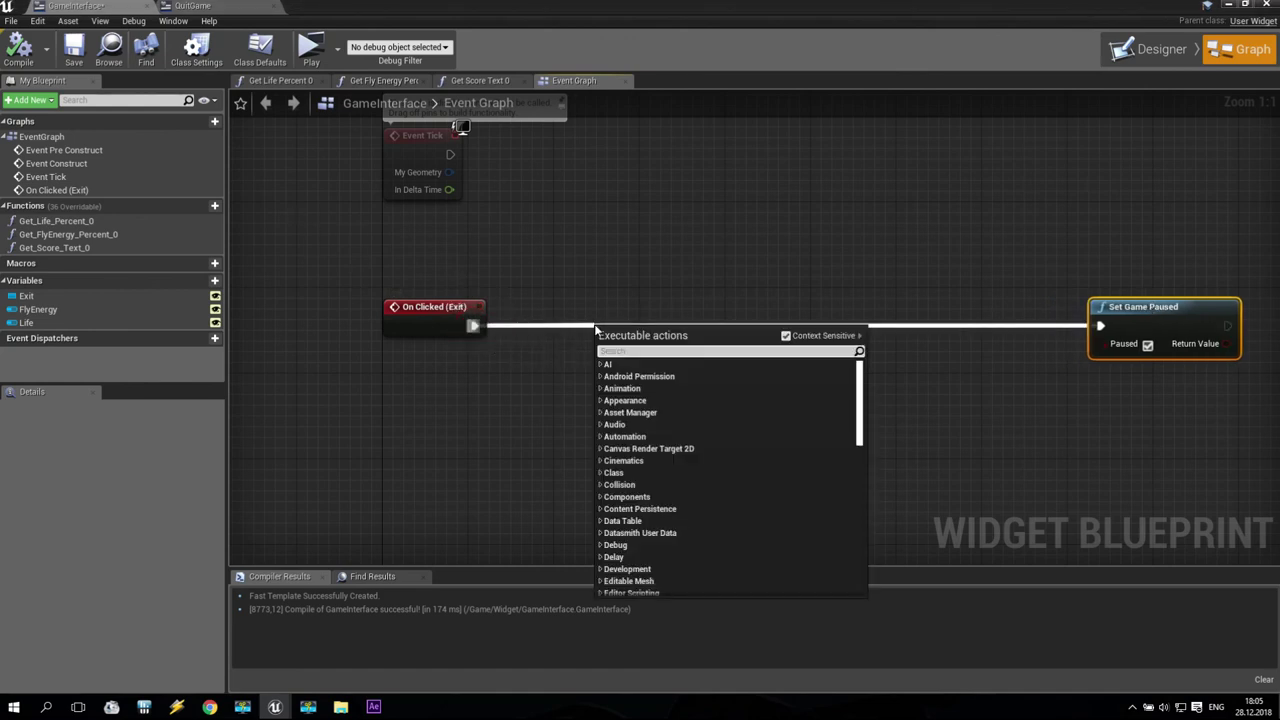
text(cre)
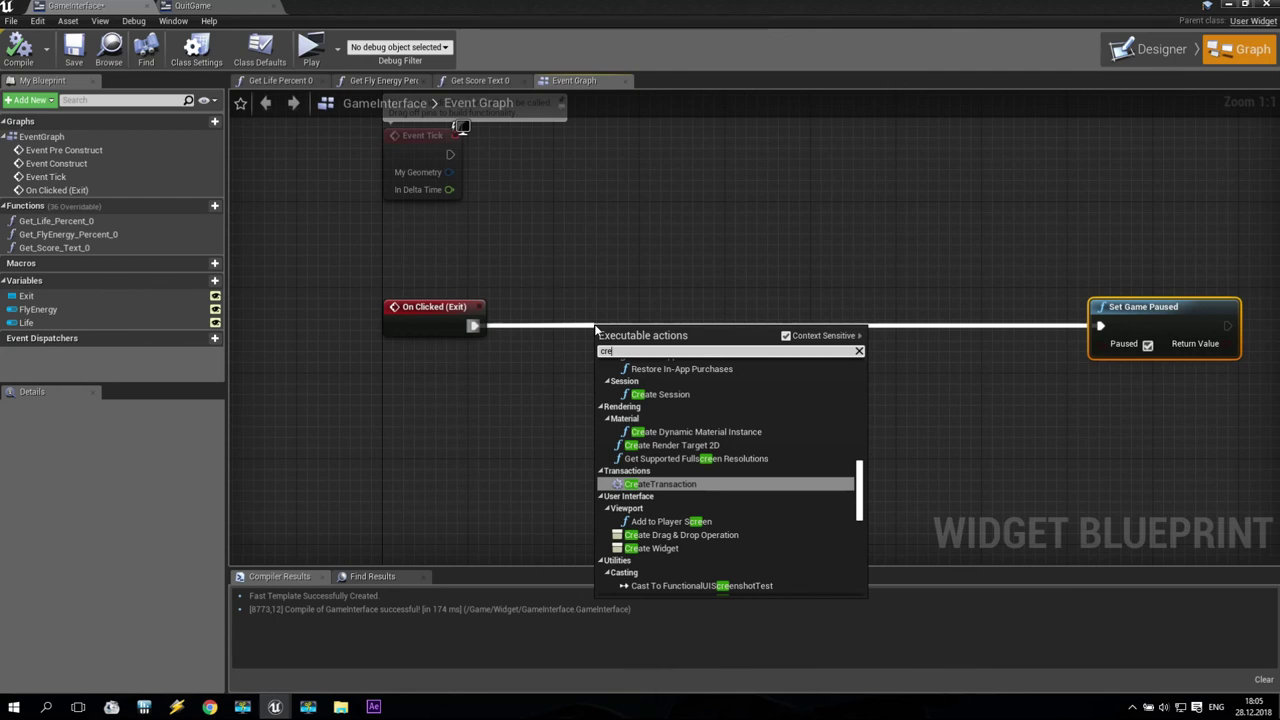
click(652, 548)
drag(703, 316, 703, 306)
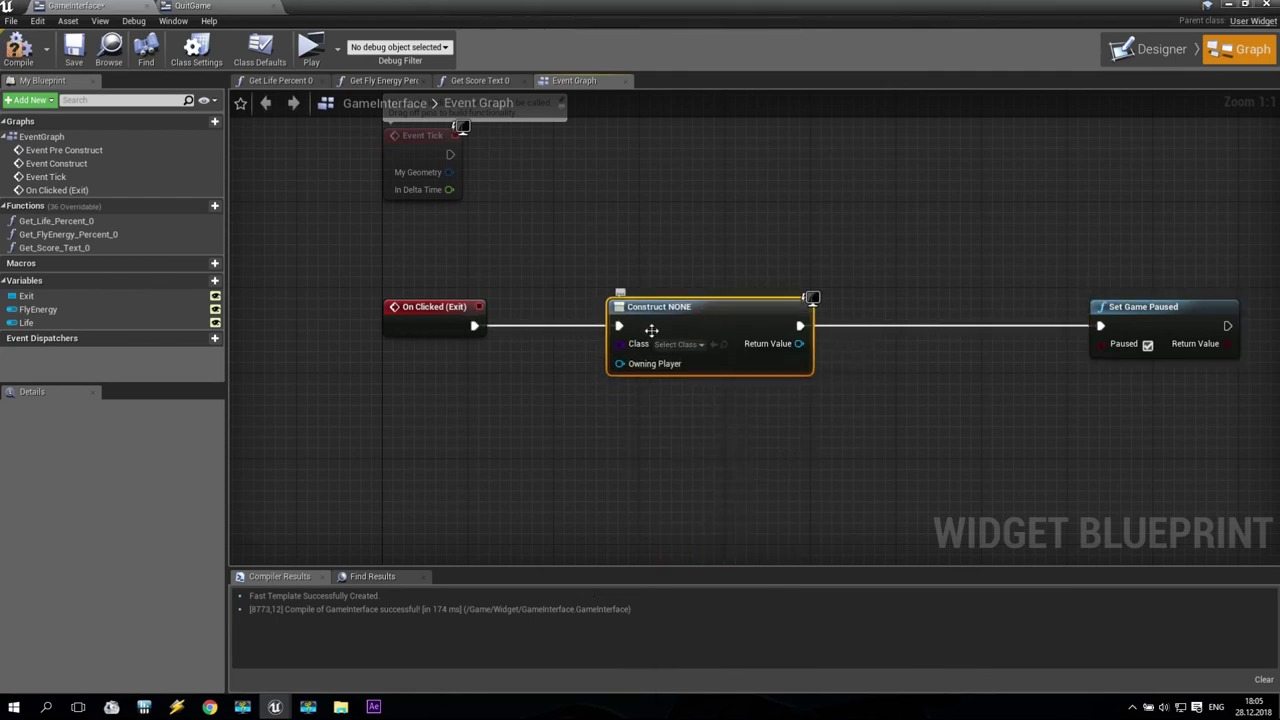
click(678, 344)
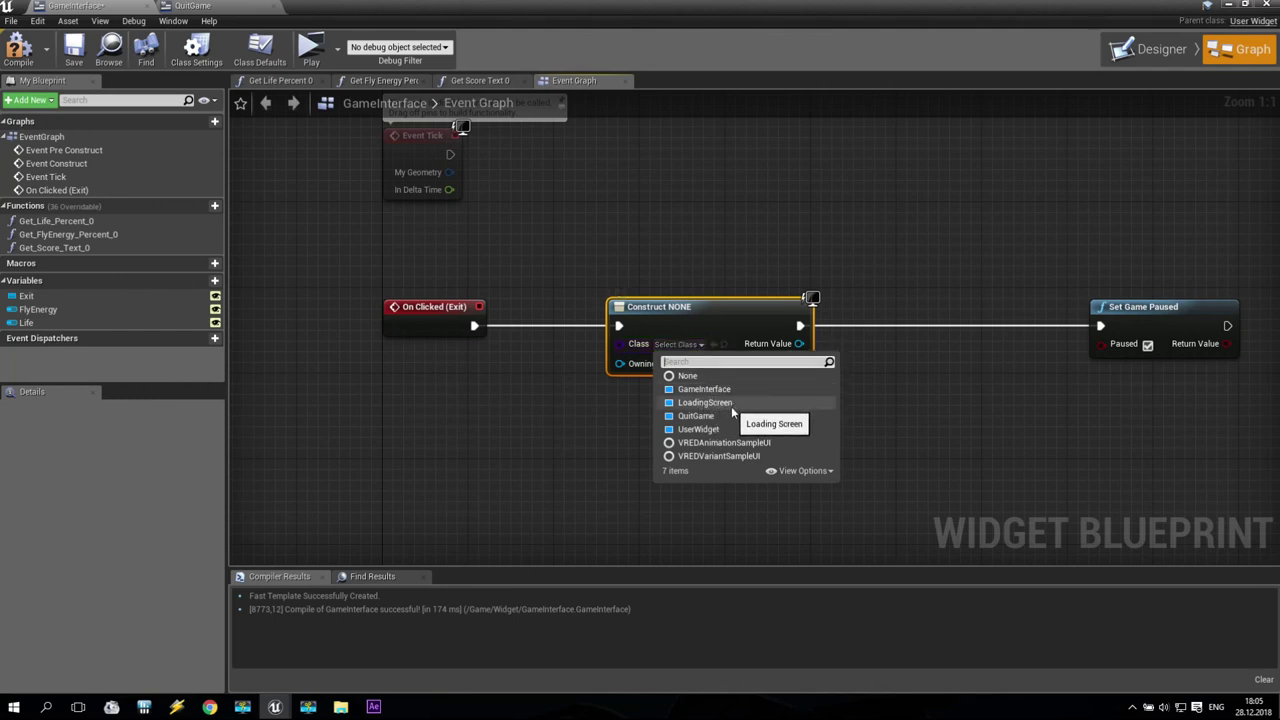
click(698, 415)
- Add an Add to Viewport node targeting the created Quit Game widget and wire it to run after the Create Widget node
right_drag(909, 397, 578, 355)
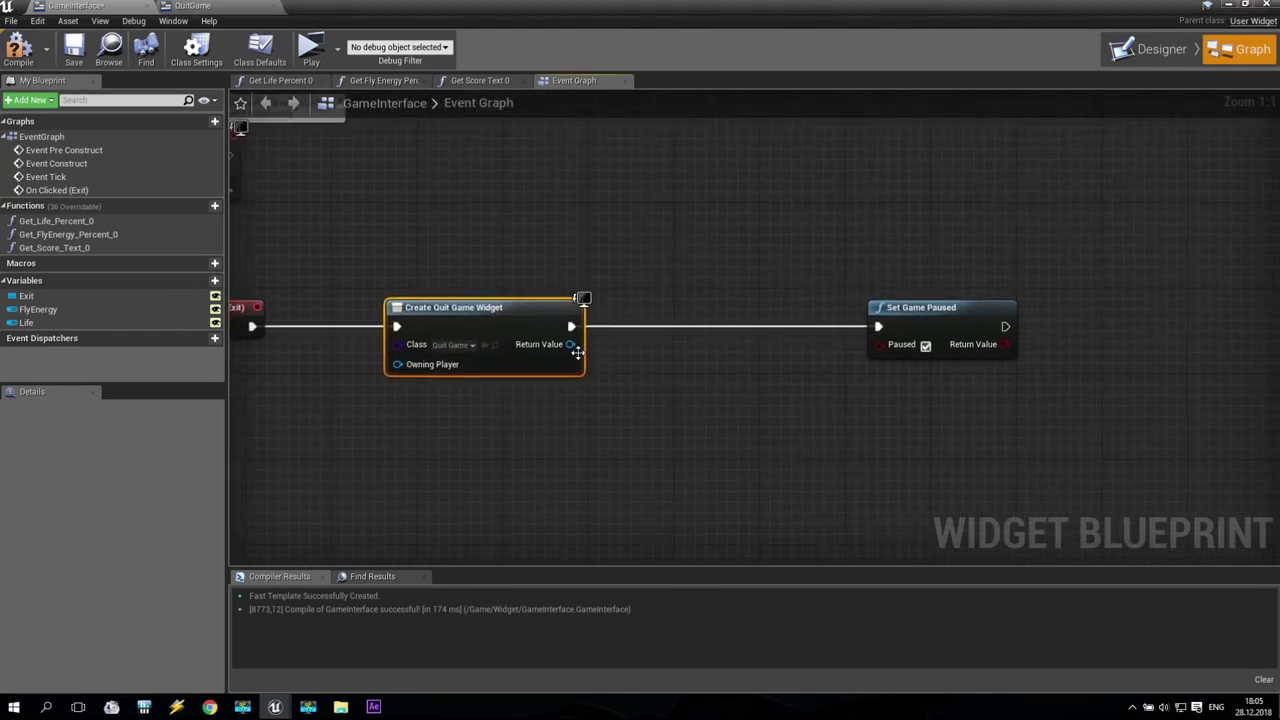
drag(570, 344, 630, 346)
text(vi)
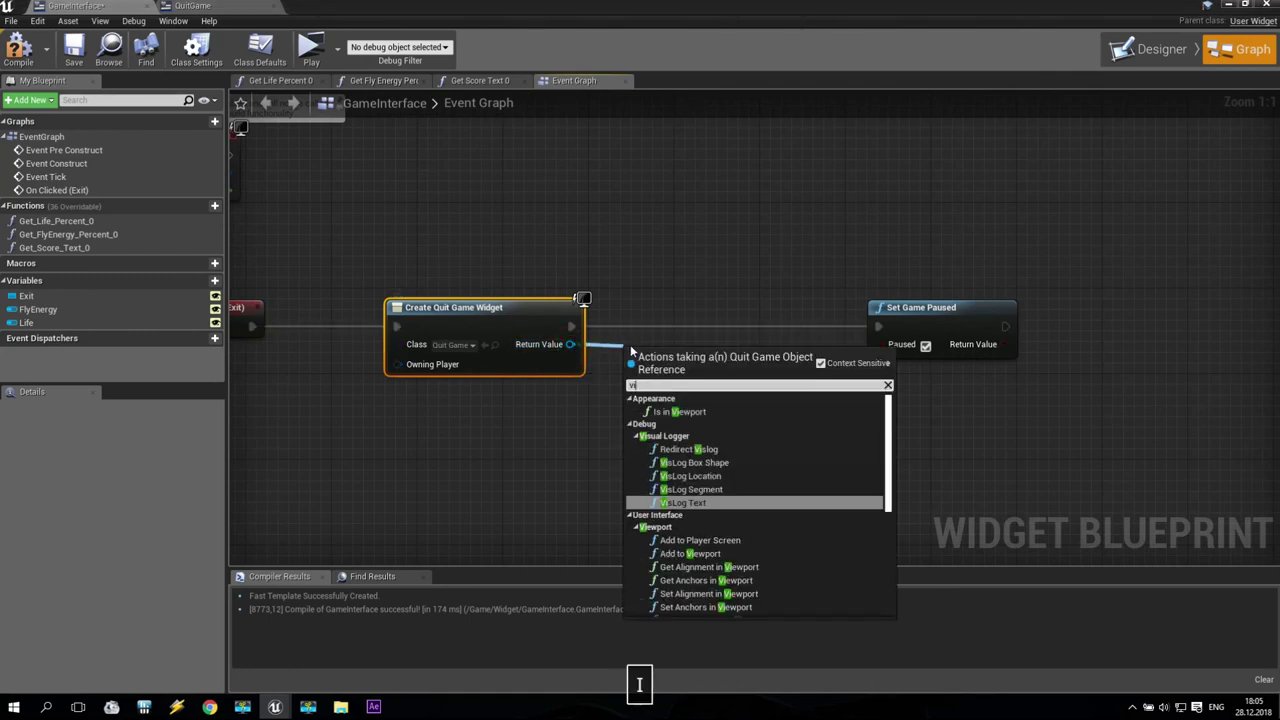
text(ew)
click(690, 463)
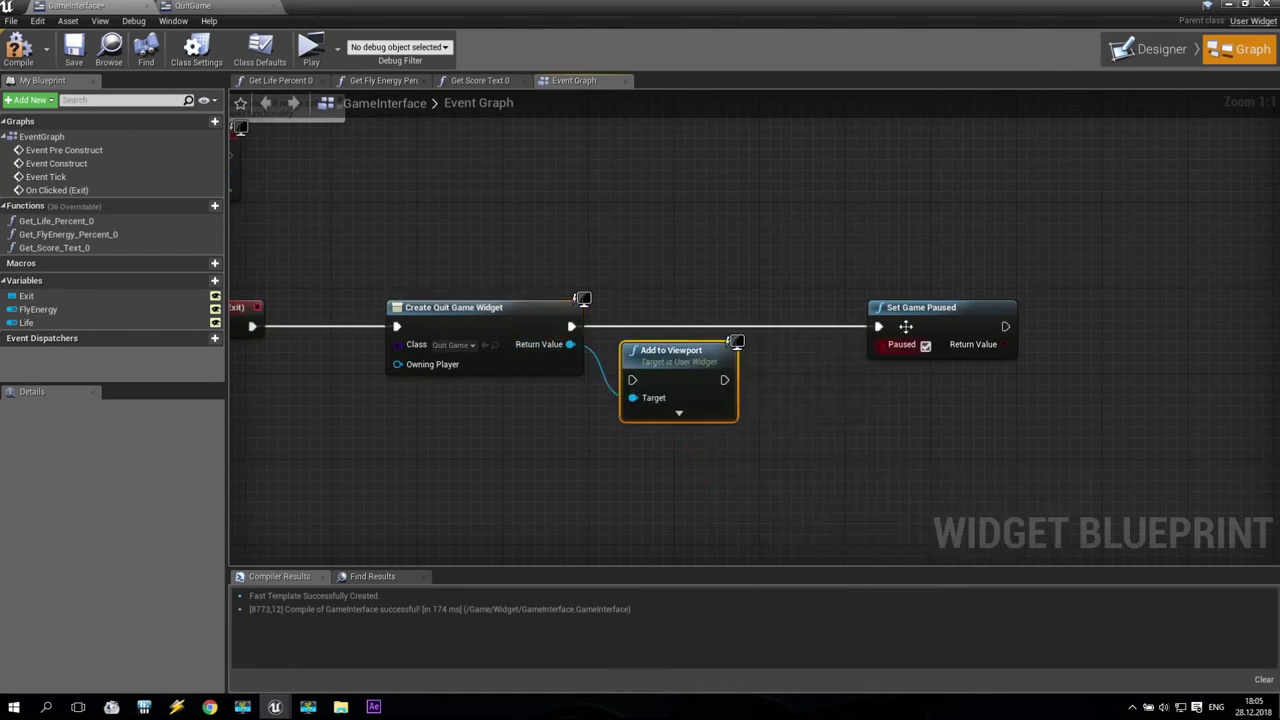
drag(890, 307, 995, 296)
drag(676, 361, 698, 307)
drag(571, 326, 654, 327)
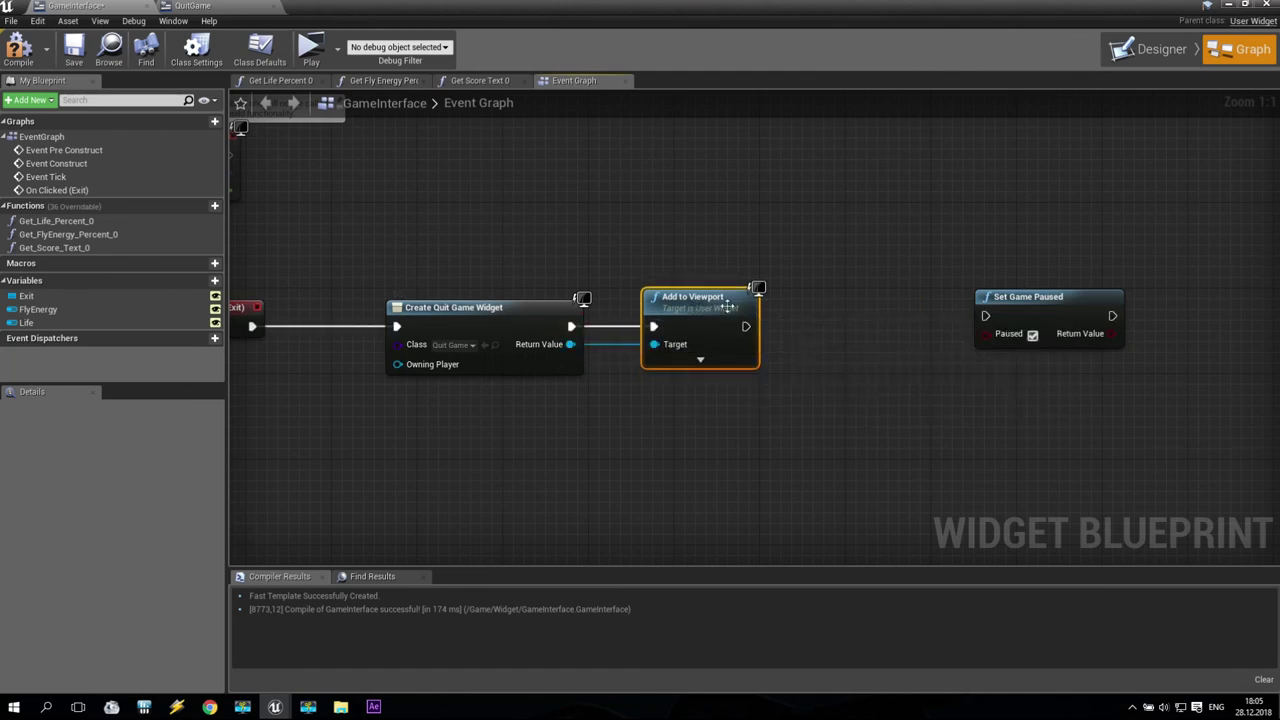
- Place Set Game Paused beside Add to Viewport and connect it to run after that node
drag(1014, 317, 1063, 337)
right_drag(1075, 312, 855, 320)
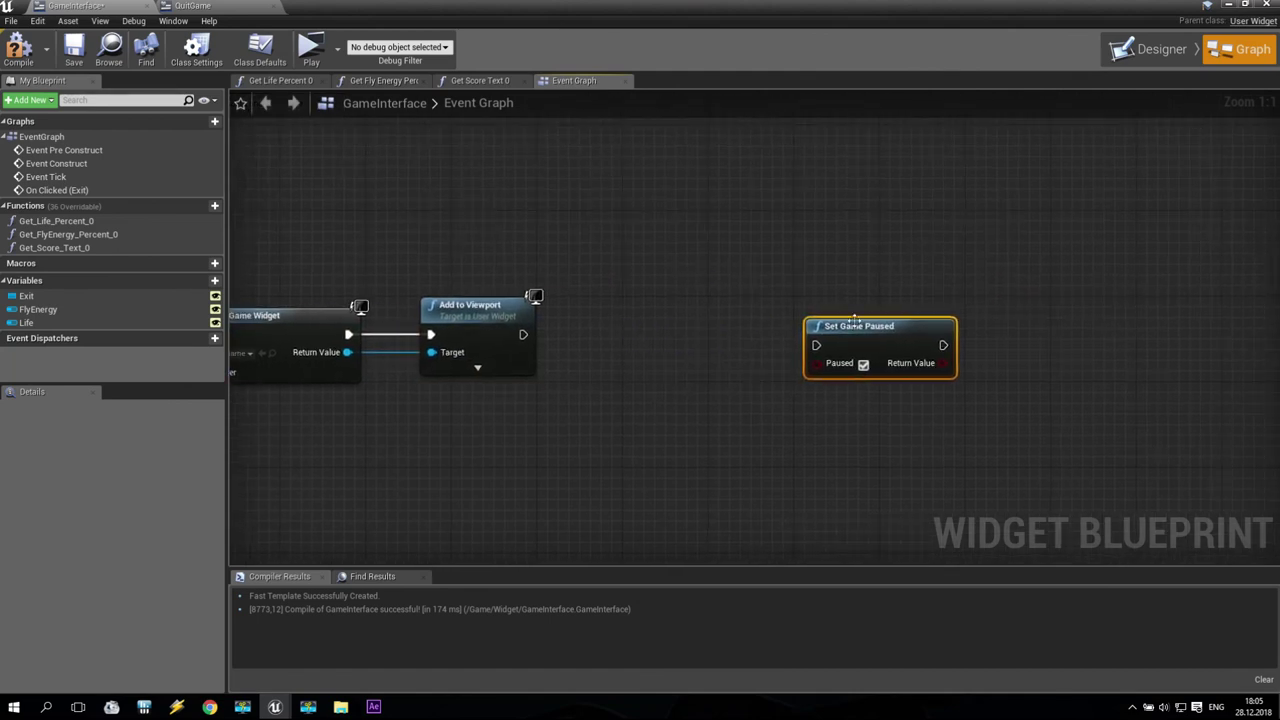
drag(855, 320, 651, 309)
drag(523, 334, 615, 334)
right_drag(846, 449, 707, 444)
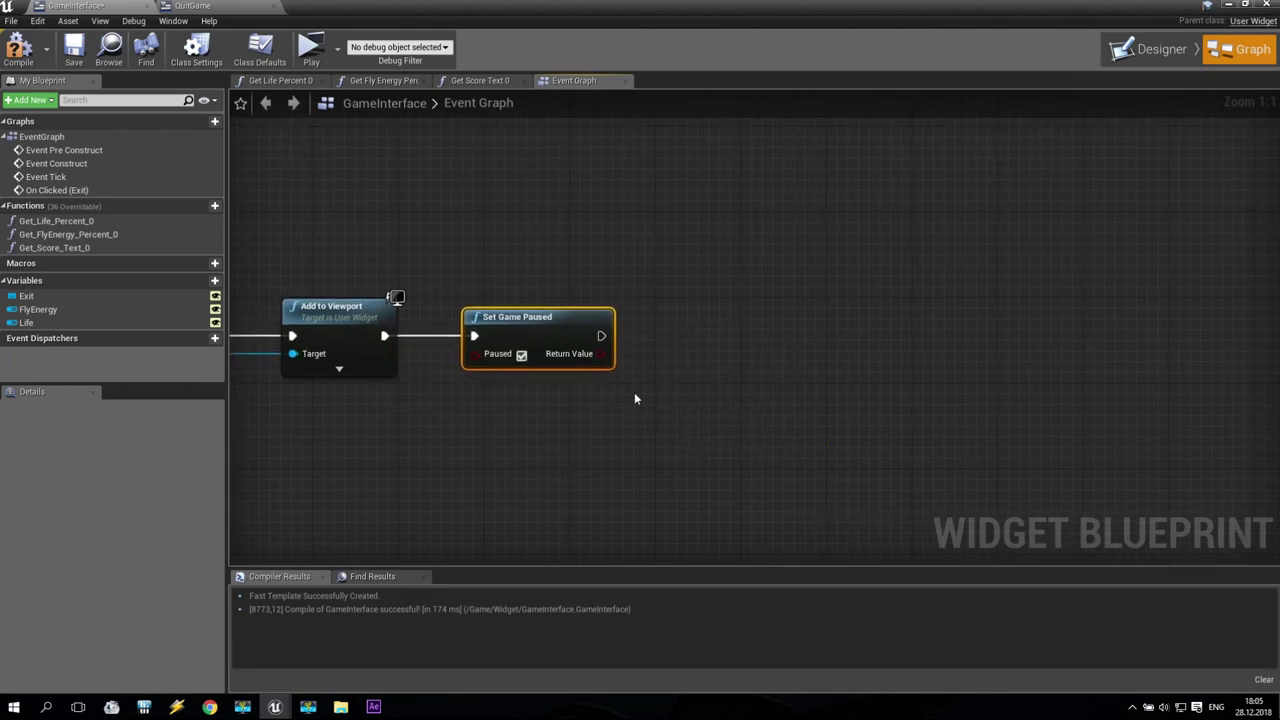
drag(602, 336, 684, 338)
text(remo)
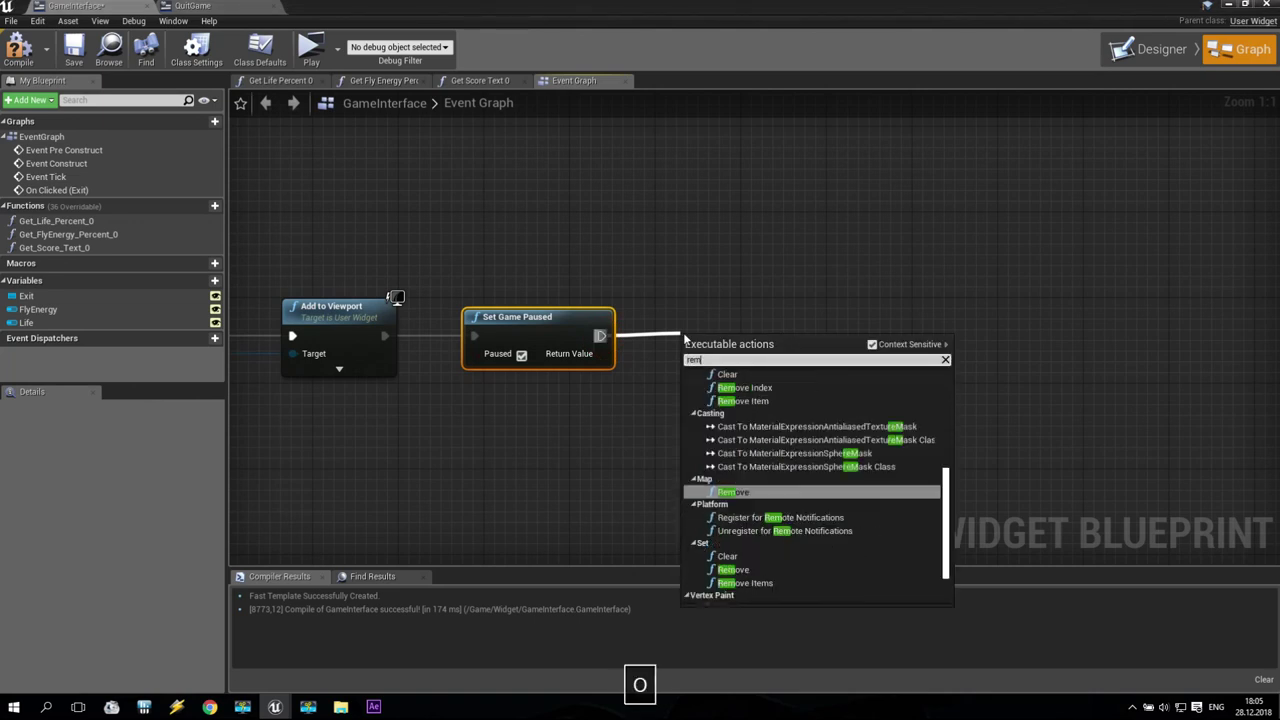
click(678, 336)
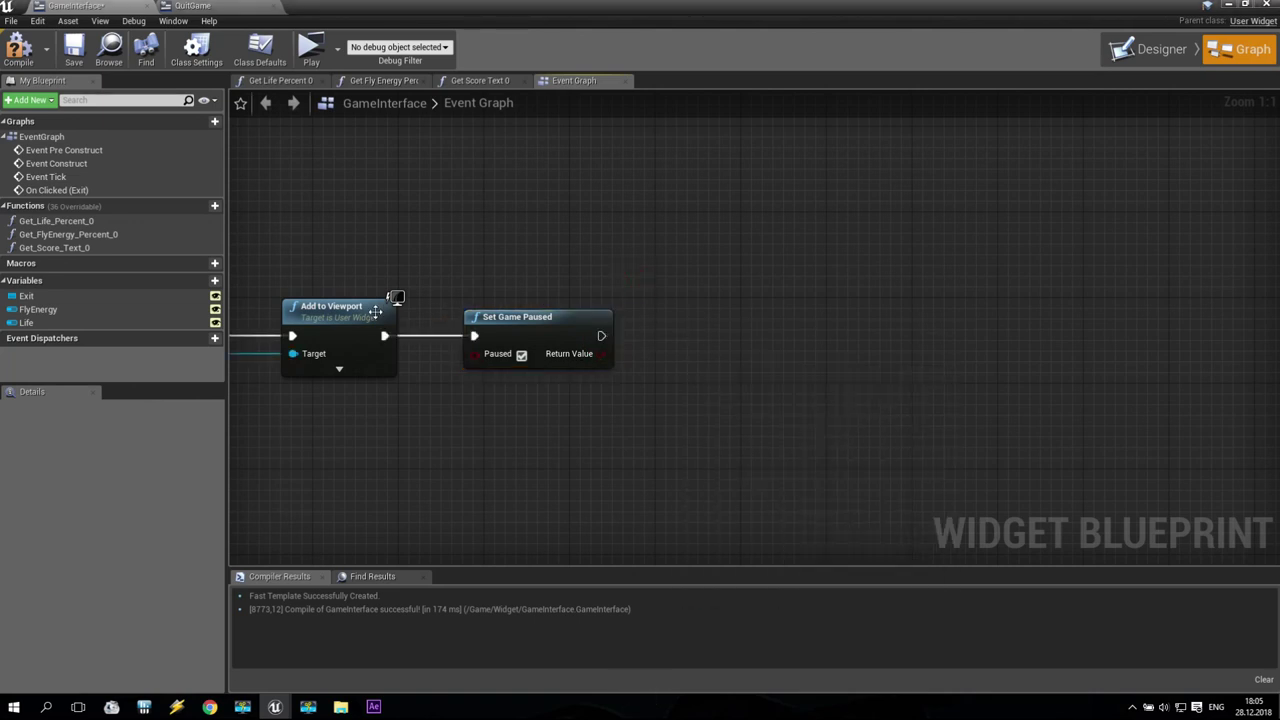
- Add a Remove from Parent node targeting self, wire it to run after Set Game Paused, and align it with the chain
drag(384, 335, 546, 262)
text(remo)
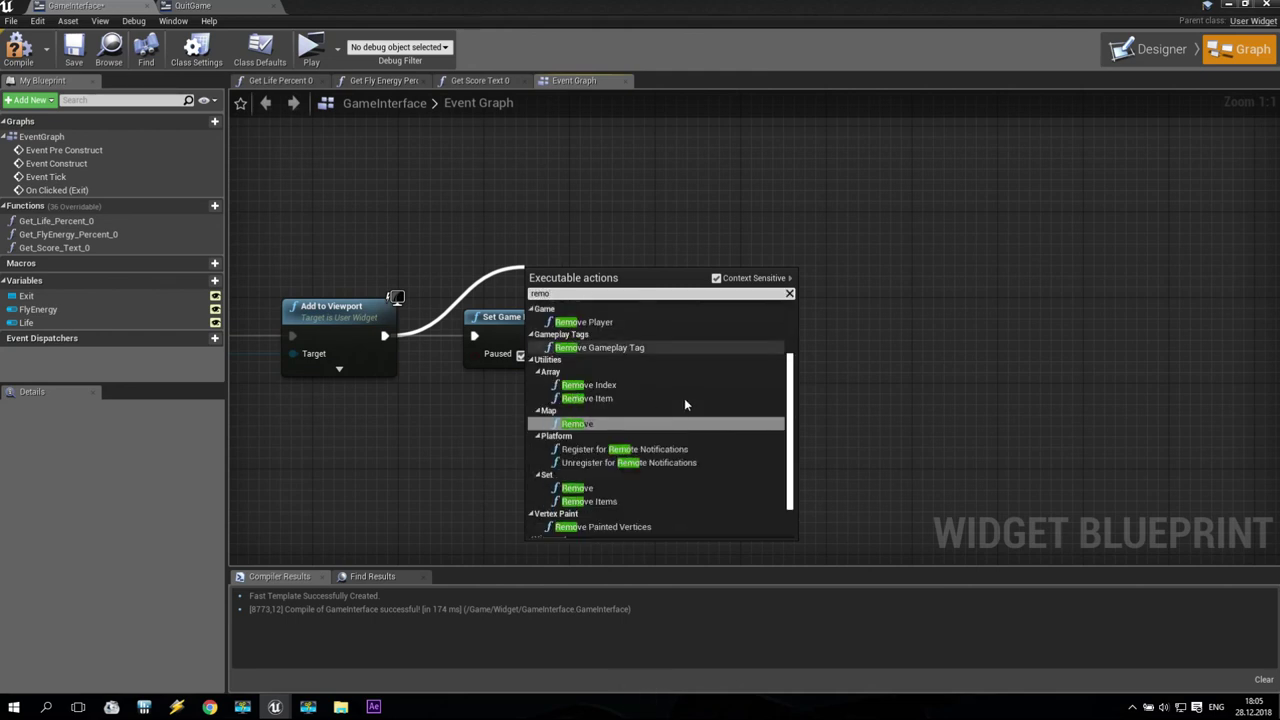
scroll(737, 478, down, 2)
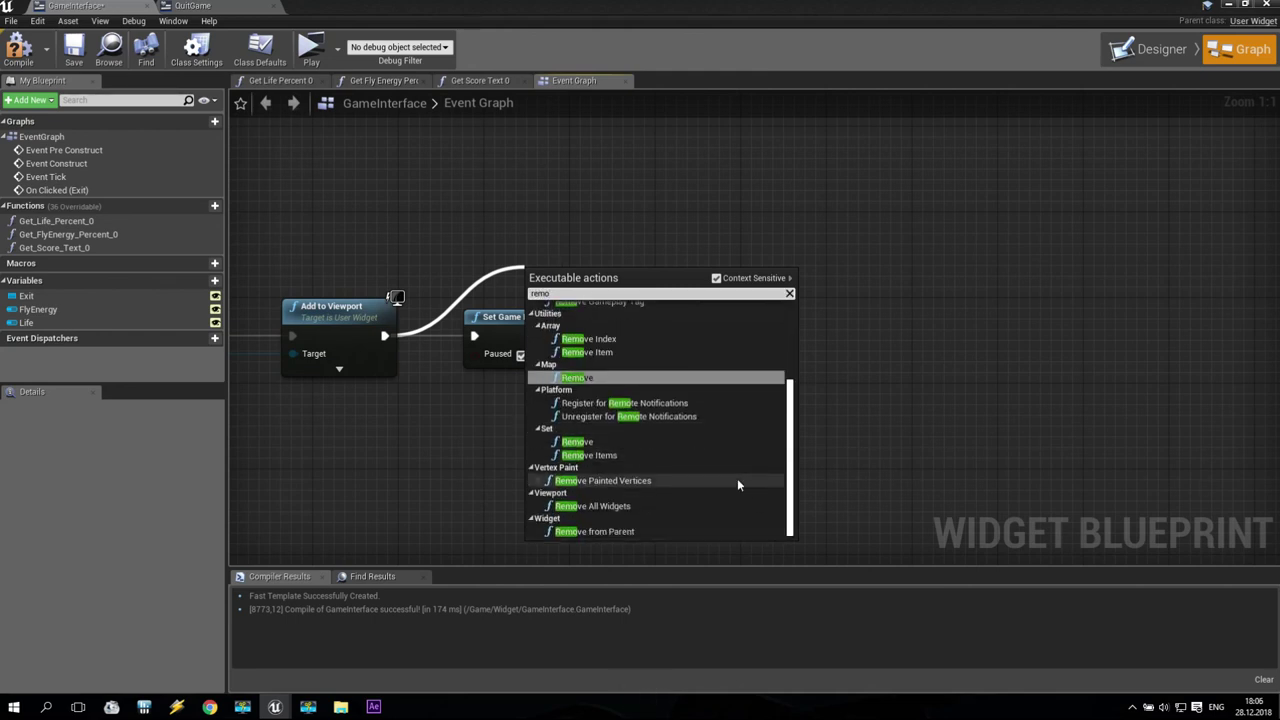
click(650, 530)
drag(580, 283, 811, 317)
drag(601, 336, 801, 151)
ctrl+drag(869, 186, 618, 276)
click(817, 258)
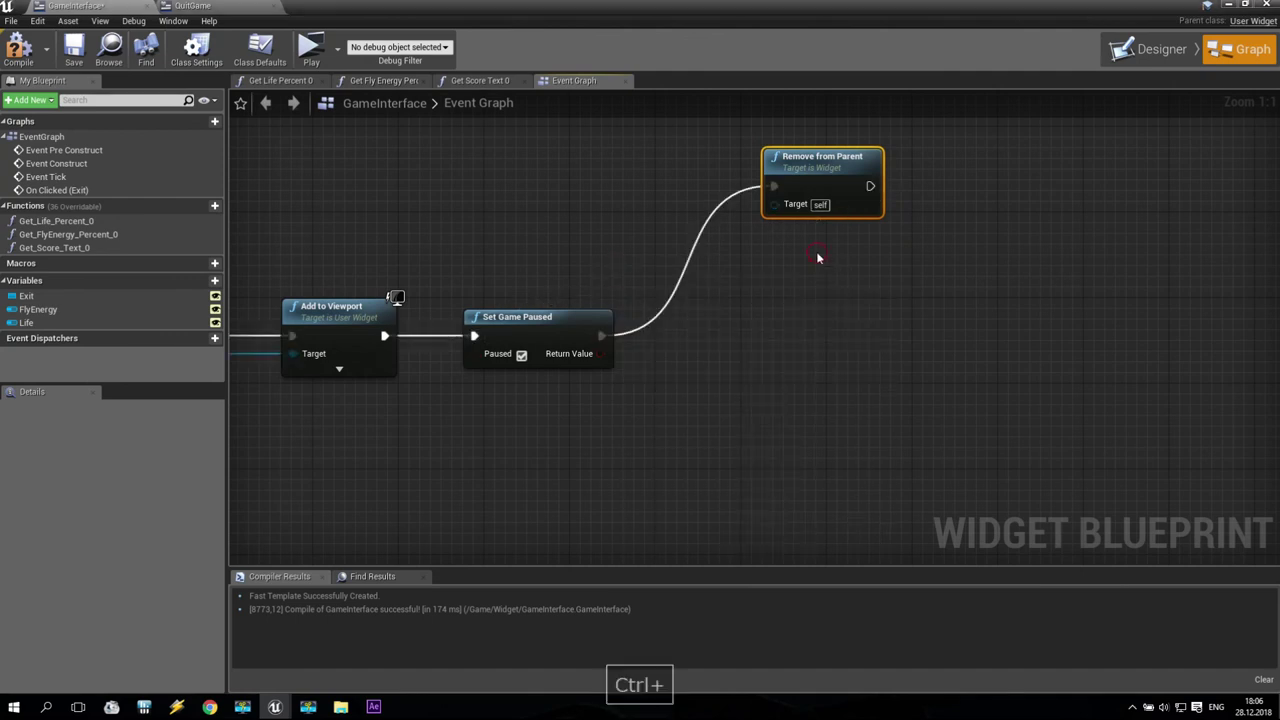
drag(810, 172, 799, 322)
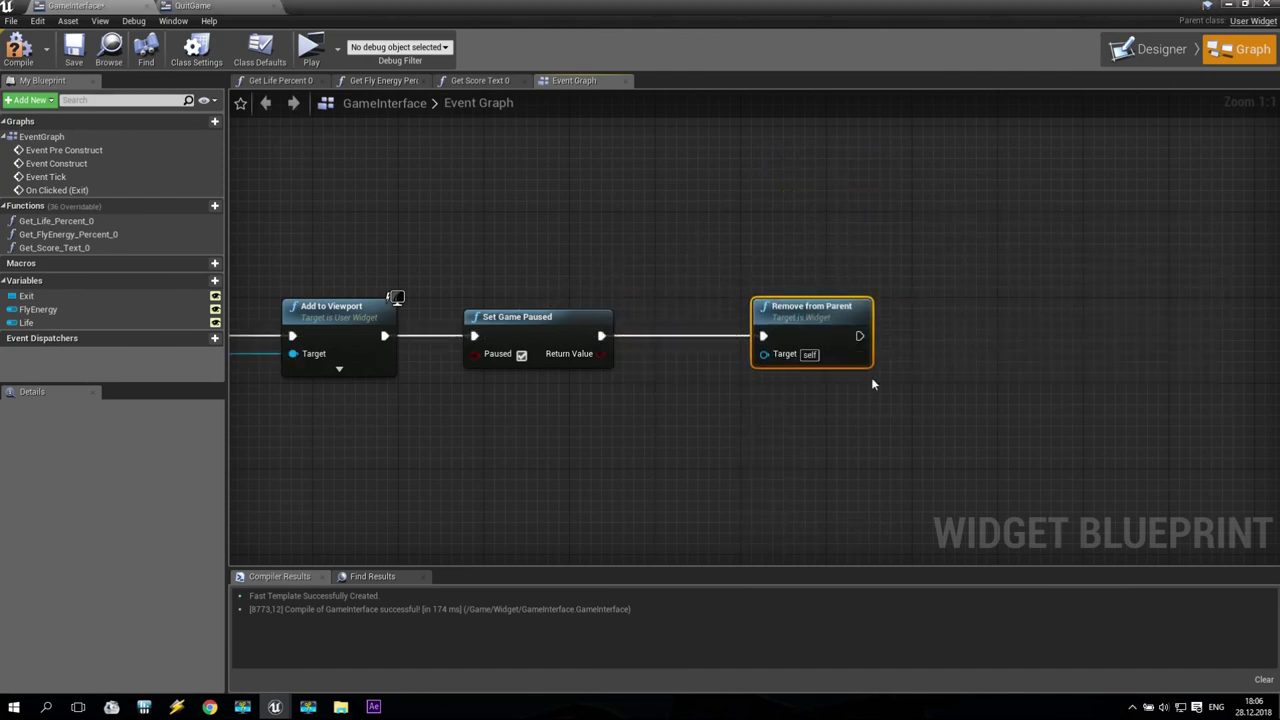
- Review the full On Clicked (Exit) node chain and compile the GameInterface blueprint
scroll(537, 309, down, 3)
right_drag(537, 309, 776, 295)
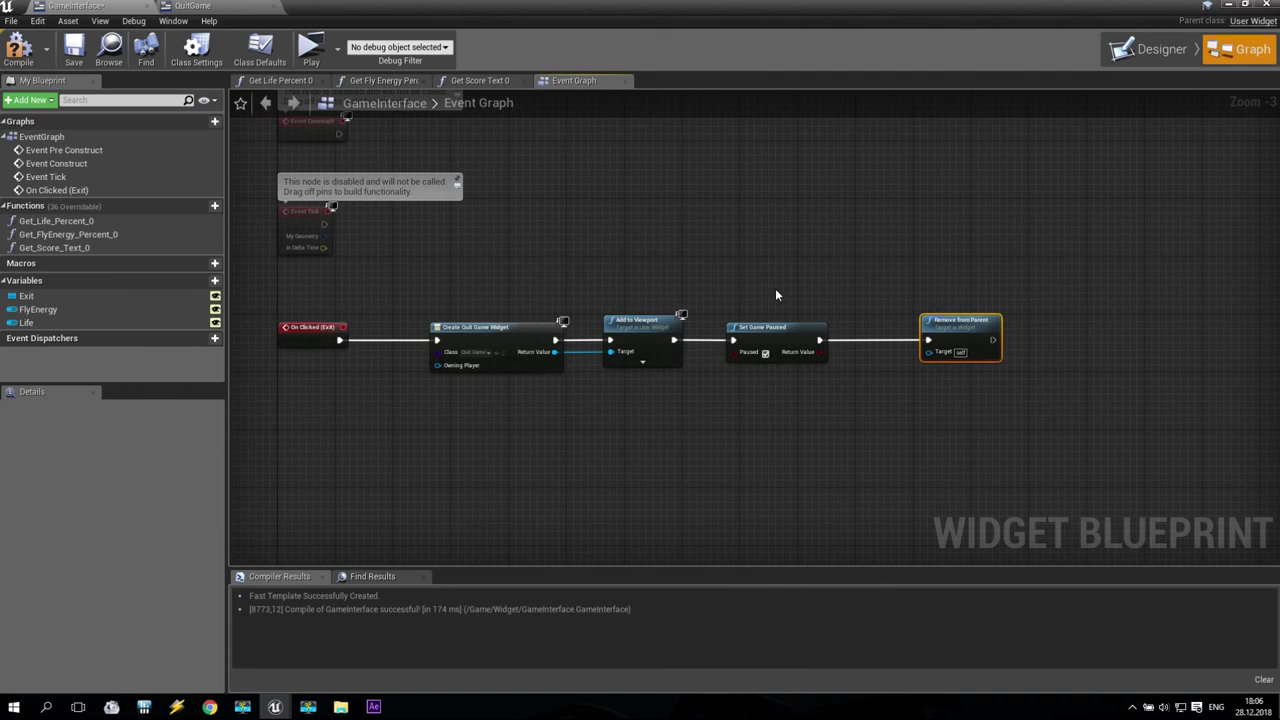
drag(268, 296, 361, 371)
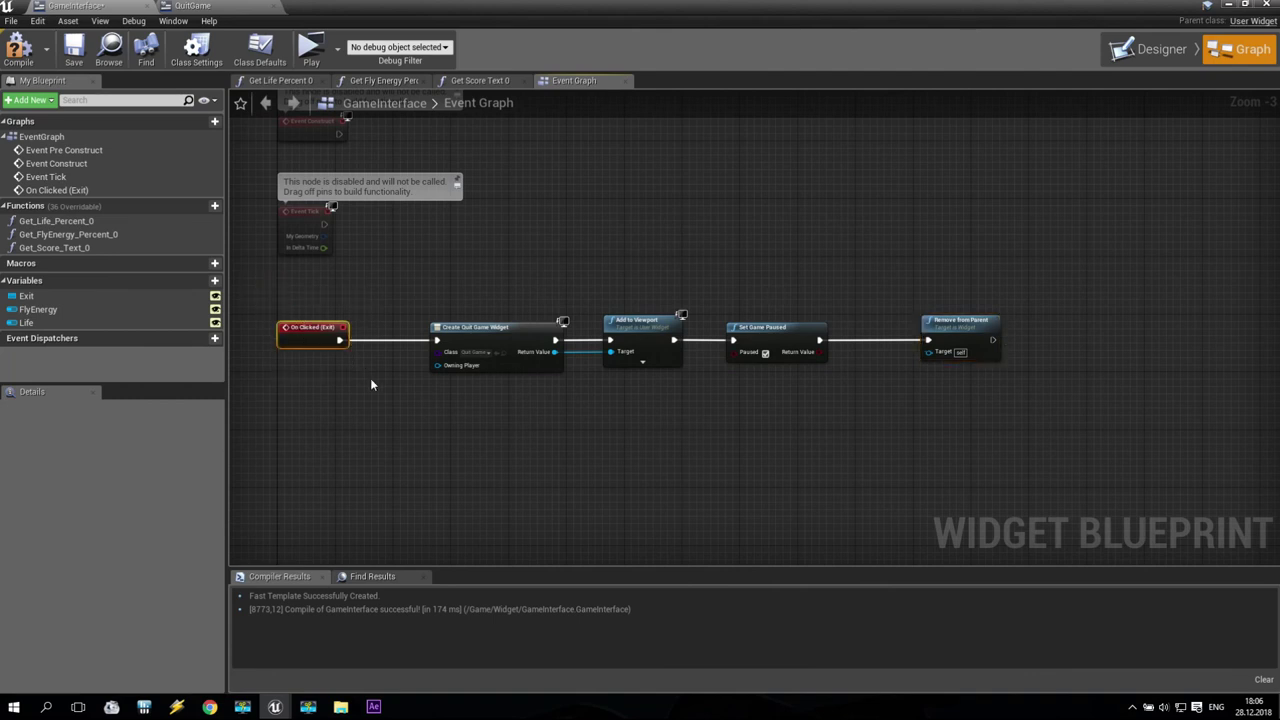
drag(390, 273, 692, 397)
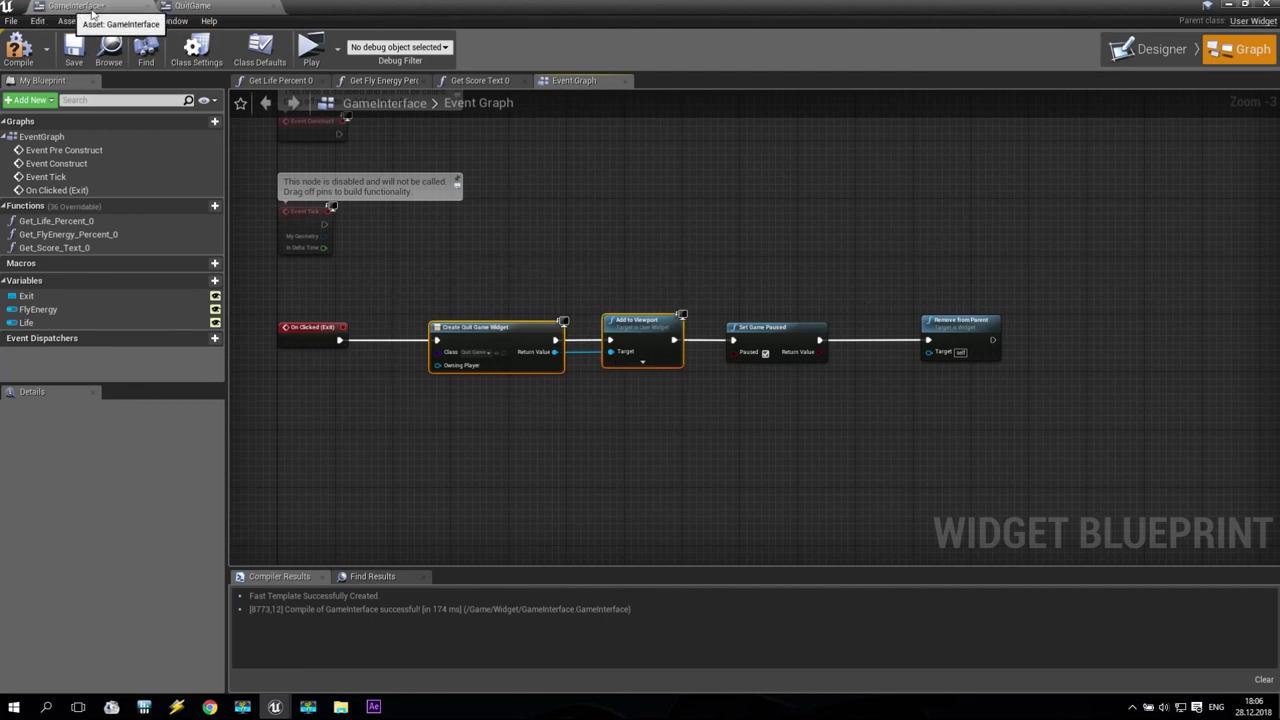
drag(865, 242, 1100, 443)
click(21, 58)
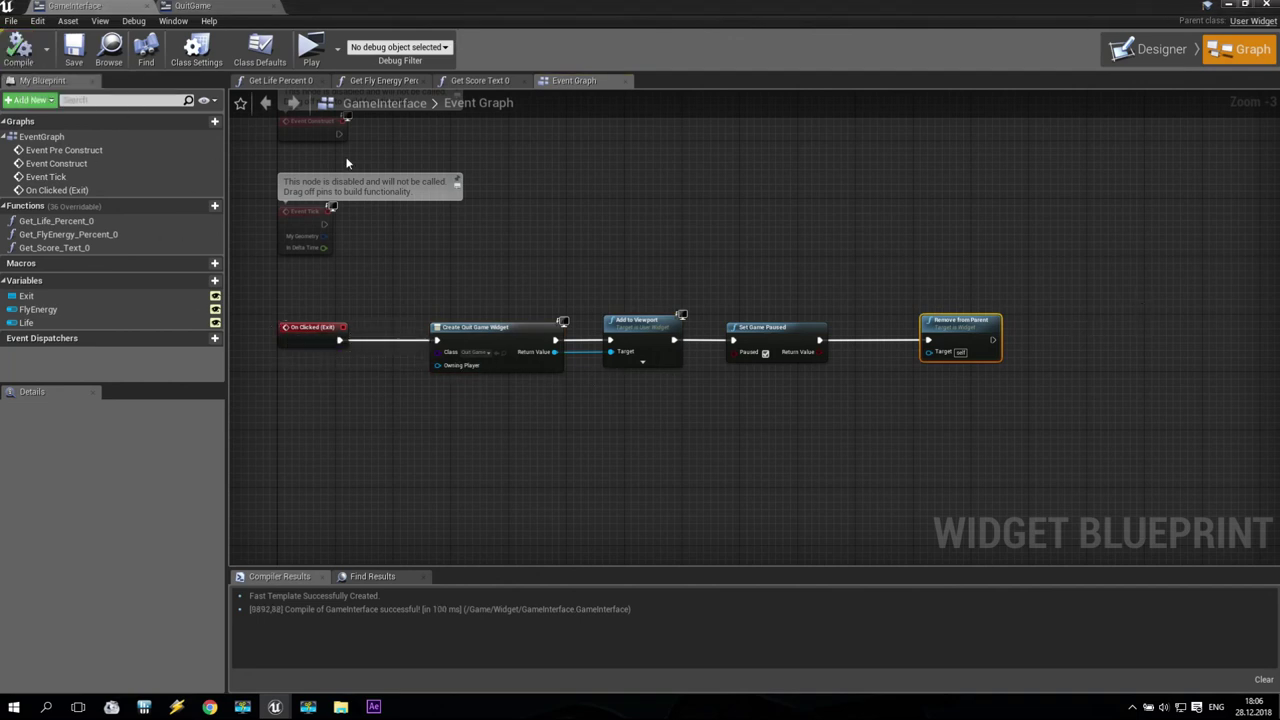
- Move Set Game Paused to the end of the chain, wiring Add to Viewport into Remove from Parent and that into Set Game Paused, and recompile
click(798, 343)
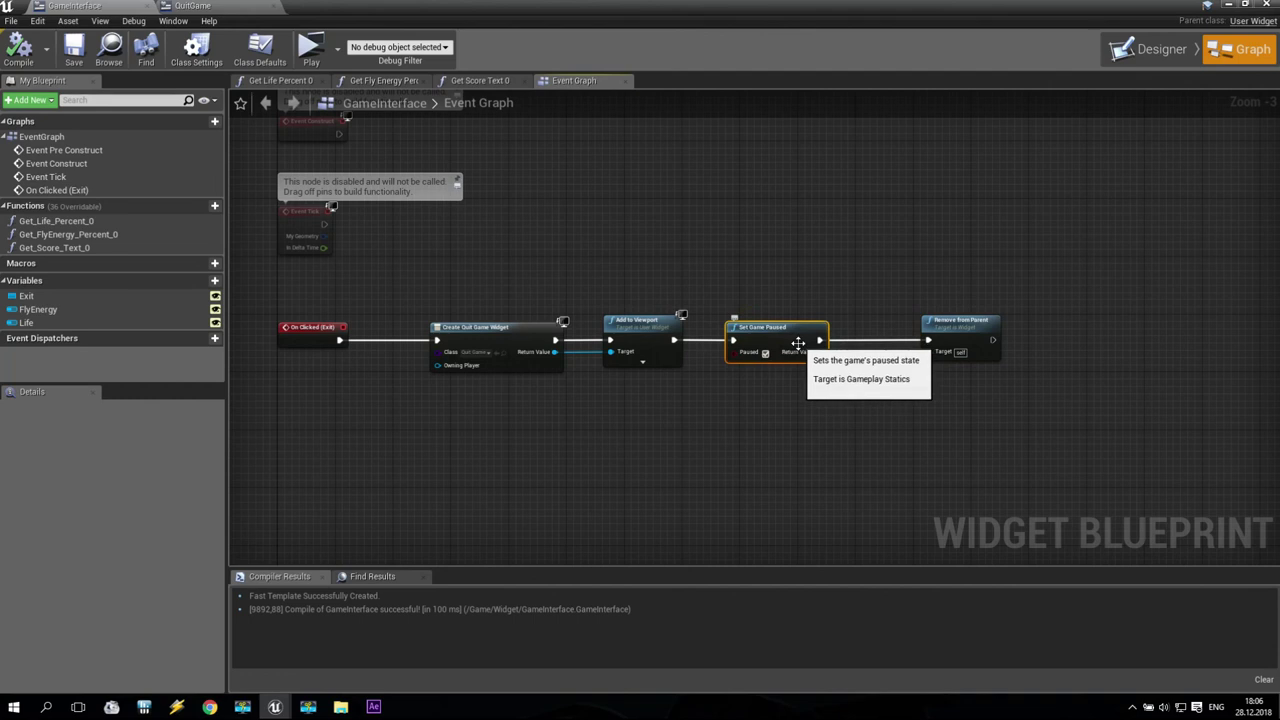
key(ctrl+x)
key(ctrl+v)
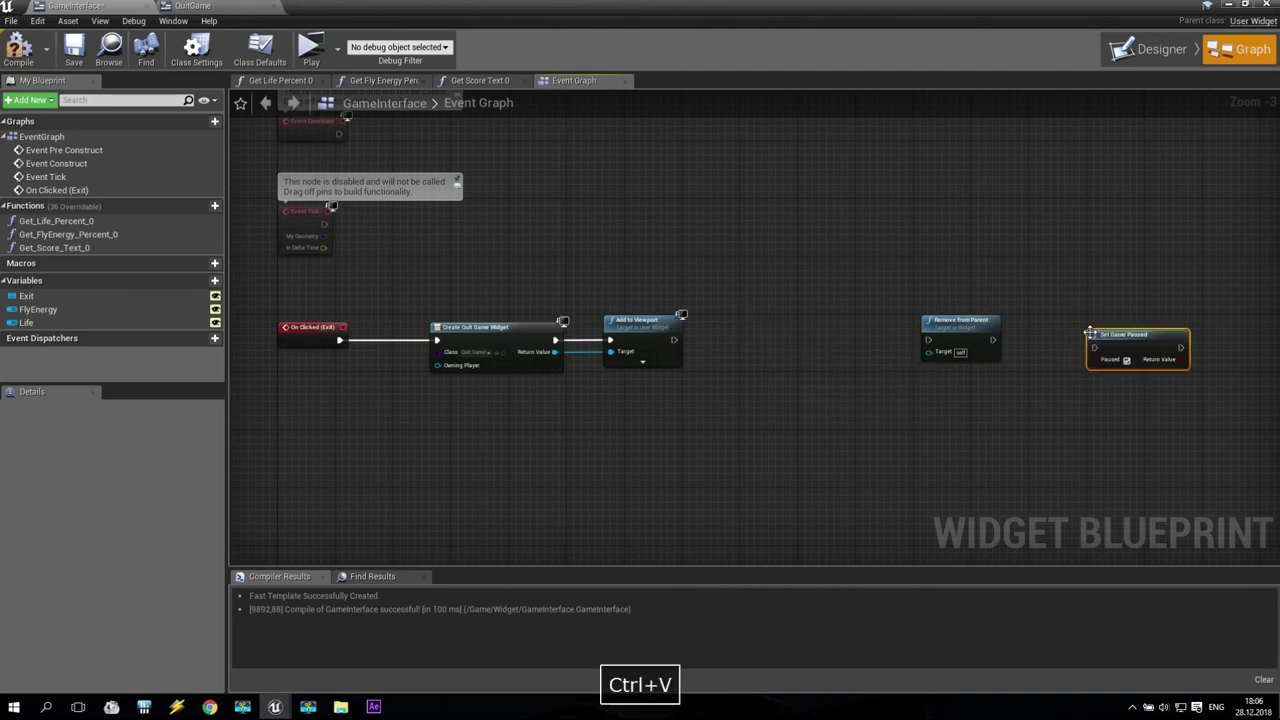
drag(990, 347, 1085, 338)
drag(674, 340, 930, 341)
click(18, 50)
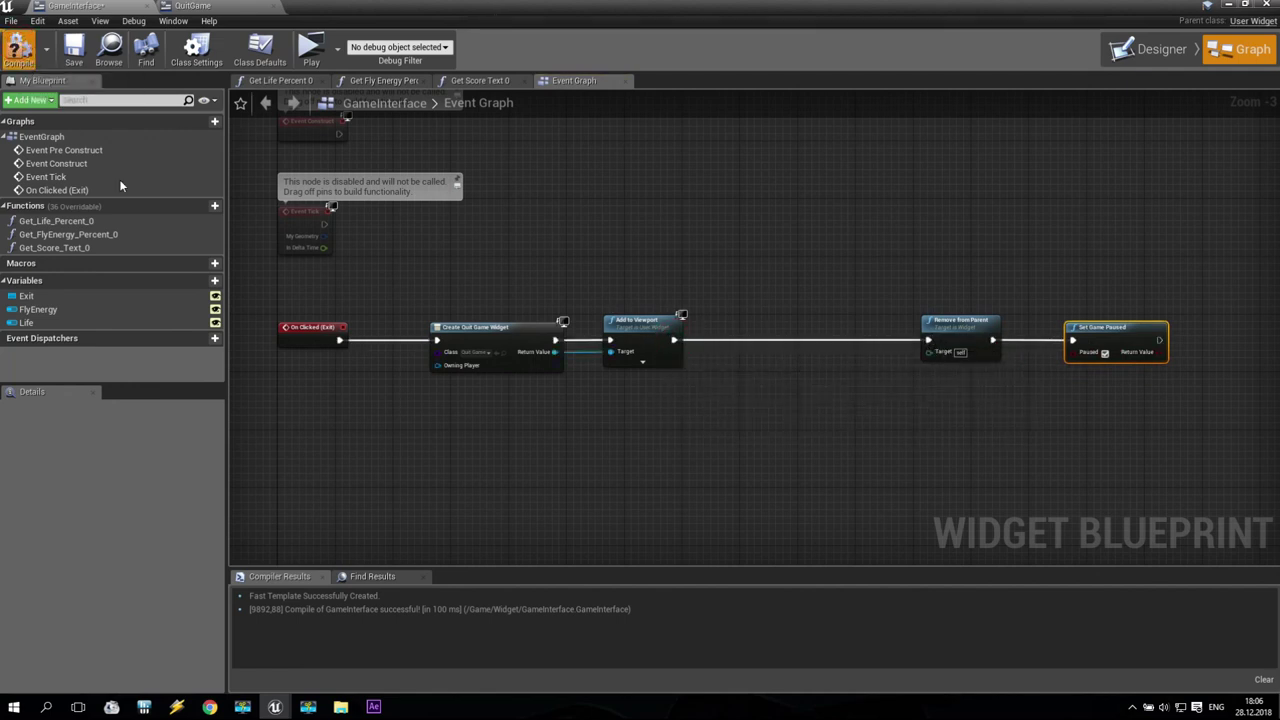
- Run the game preview, test the Exit button and the No button of the Quit Game? menu, and close the preview
click(307, 62)
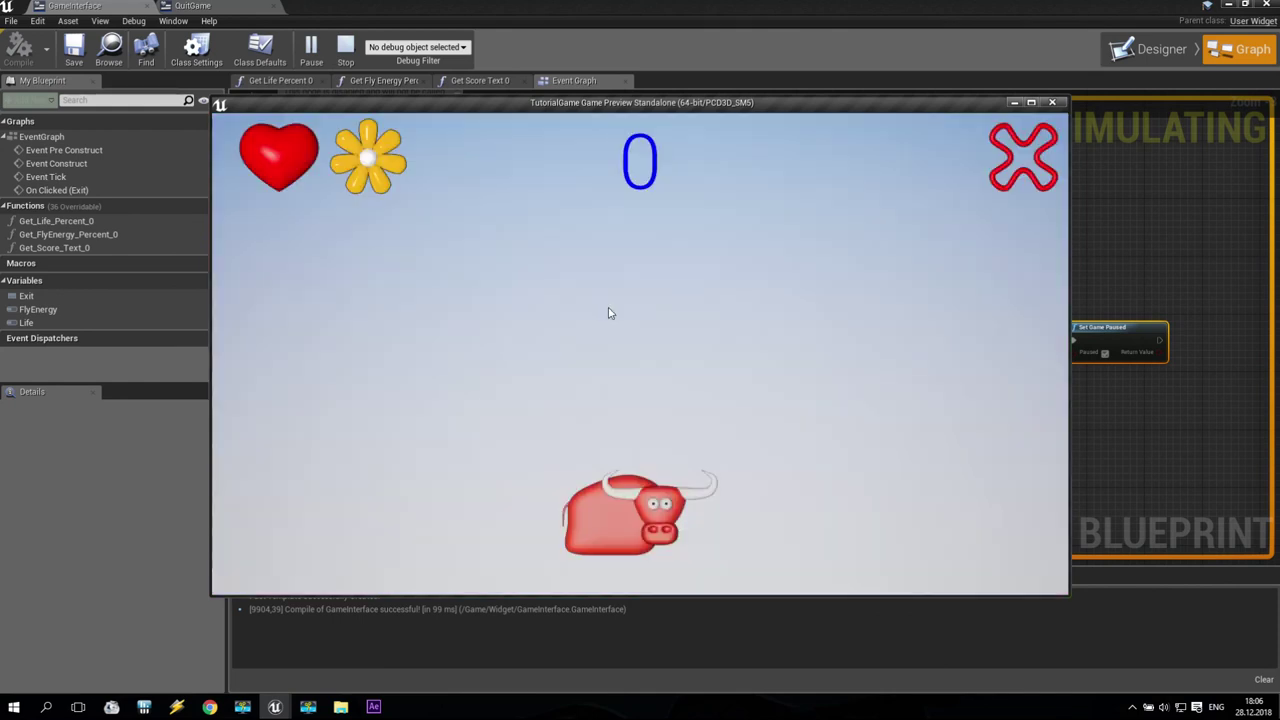
key(space)
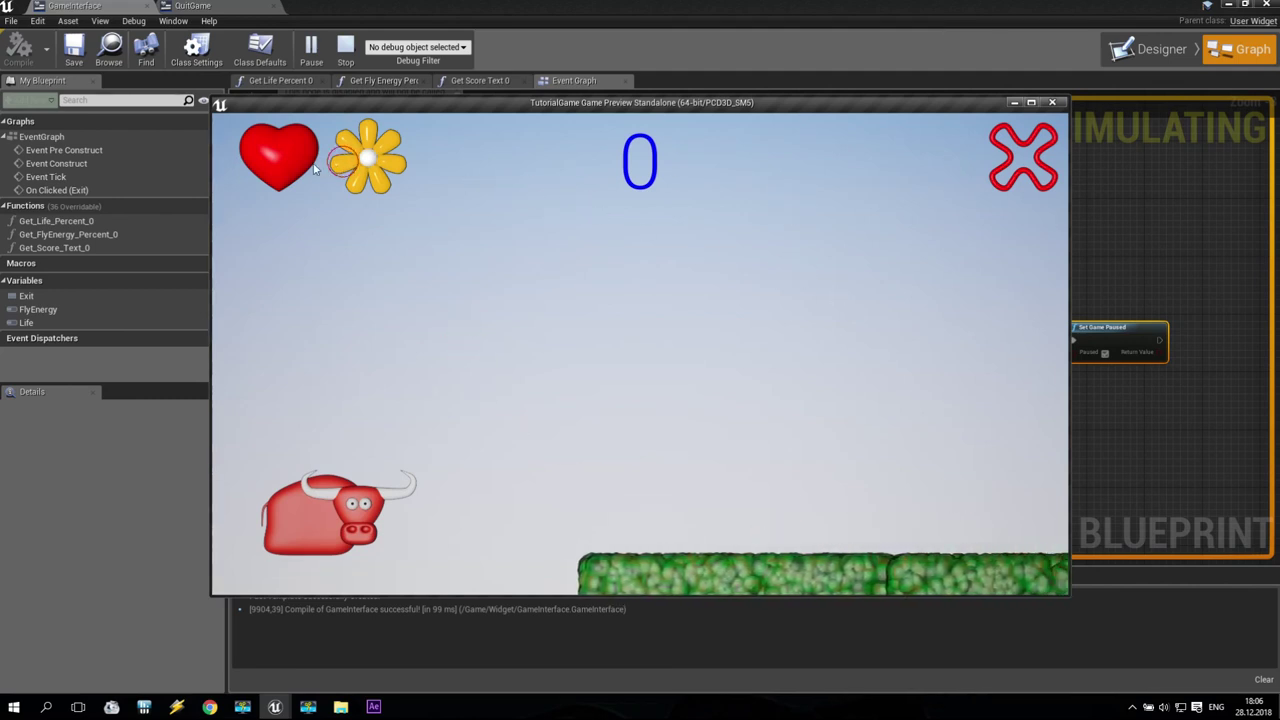
click(1020, 162)
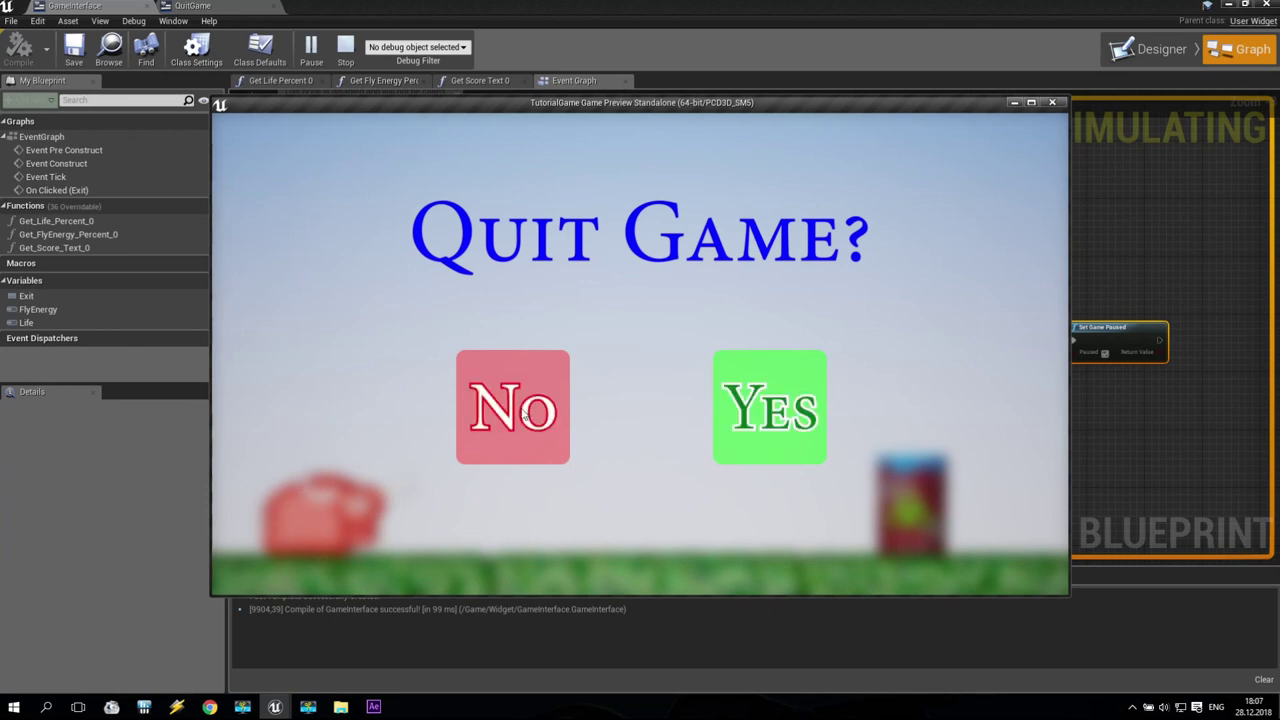
click(408, 317)
click(484, 389)
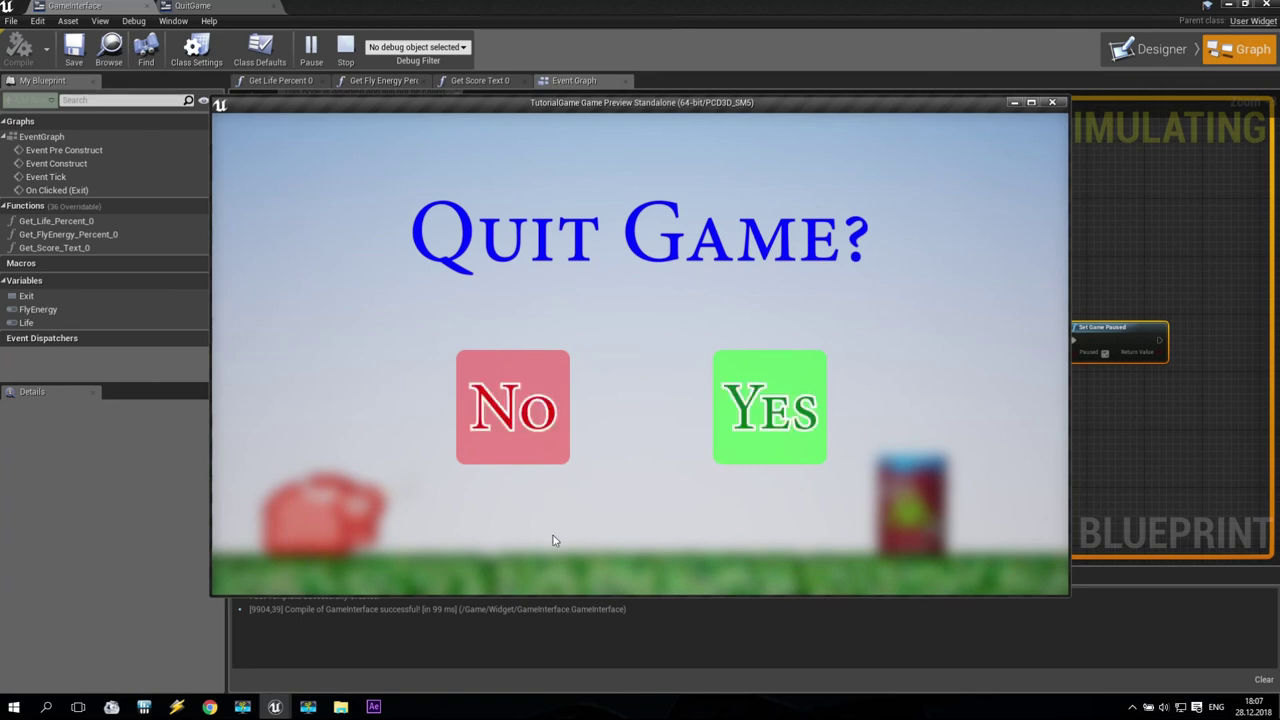
click(1052, 104)
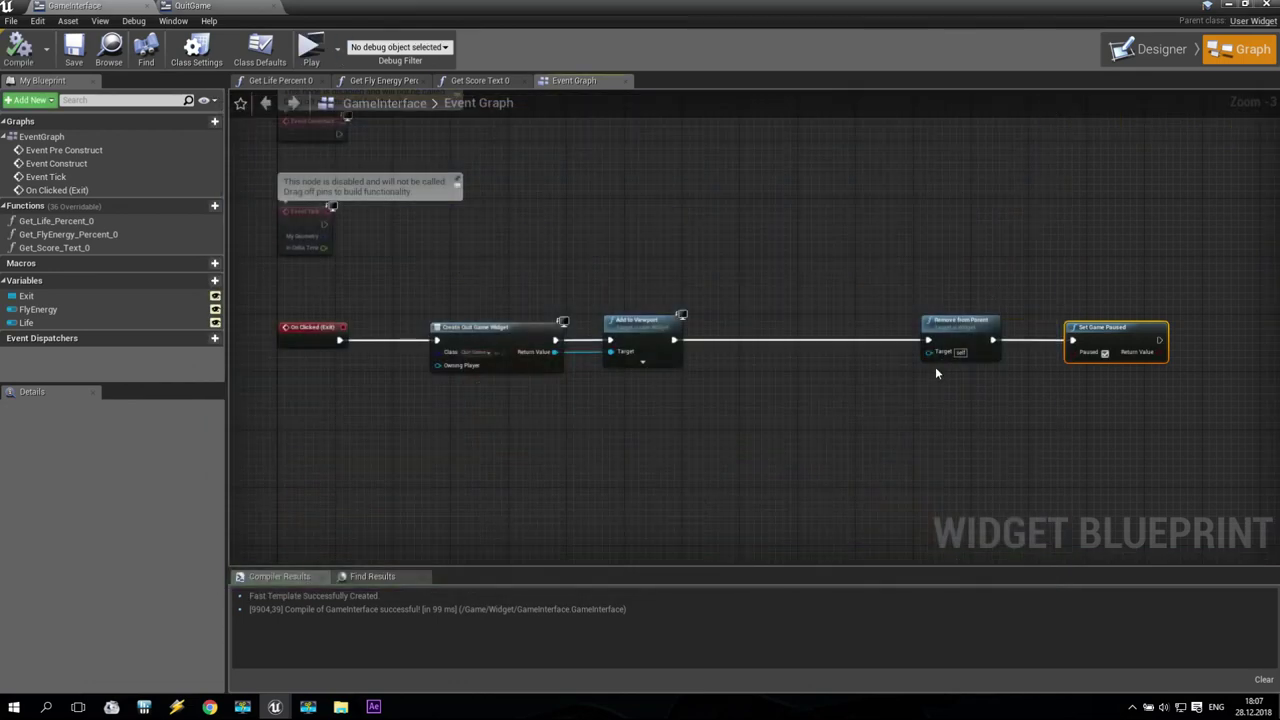